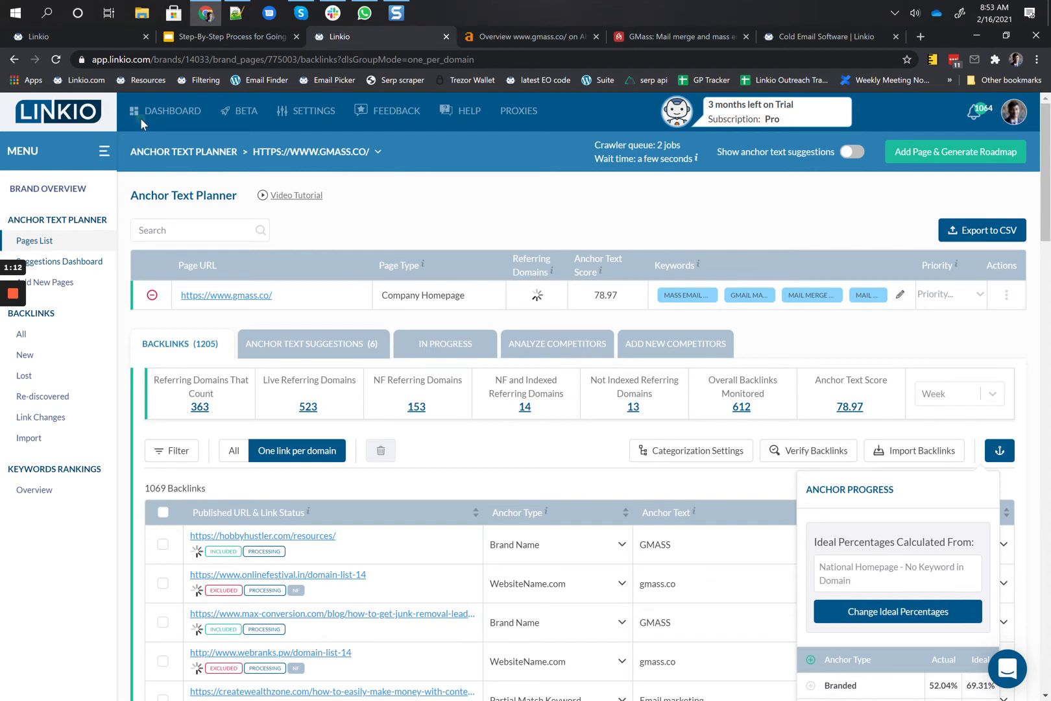
View the form for adding a new brand and go back to the brand dashboard.
{"action": "left_click", "coordinate": [248, 262]}
{"action": "left_click", "coordinate": [300, 303]}
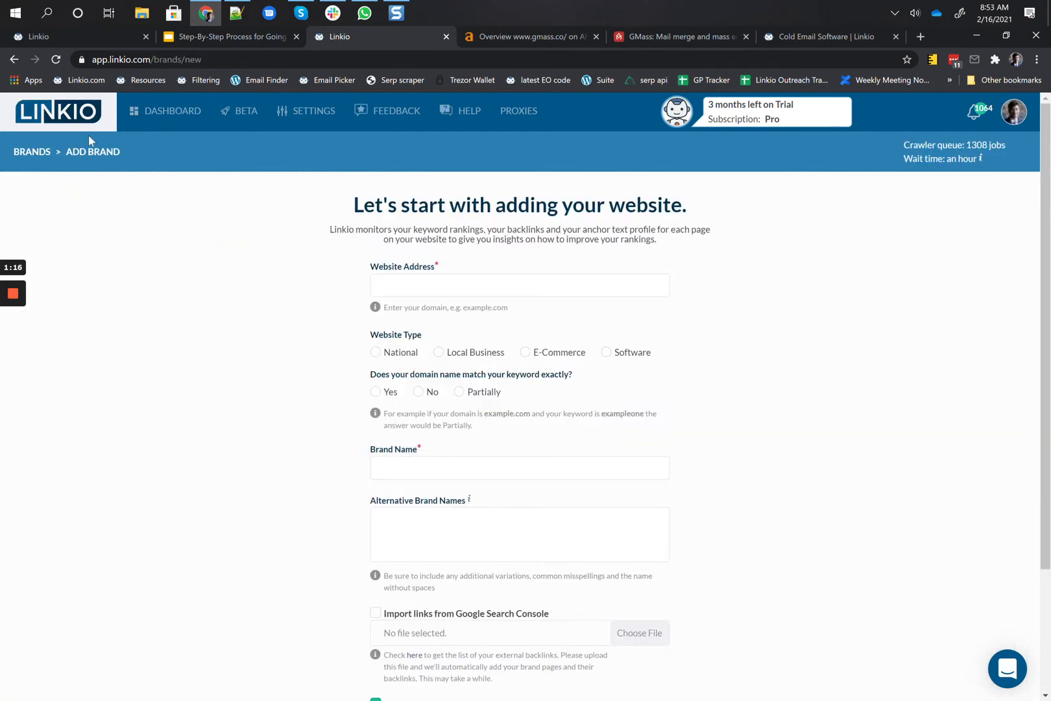
{"action": "left_click", "coordinate": [16, 61]}
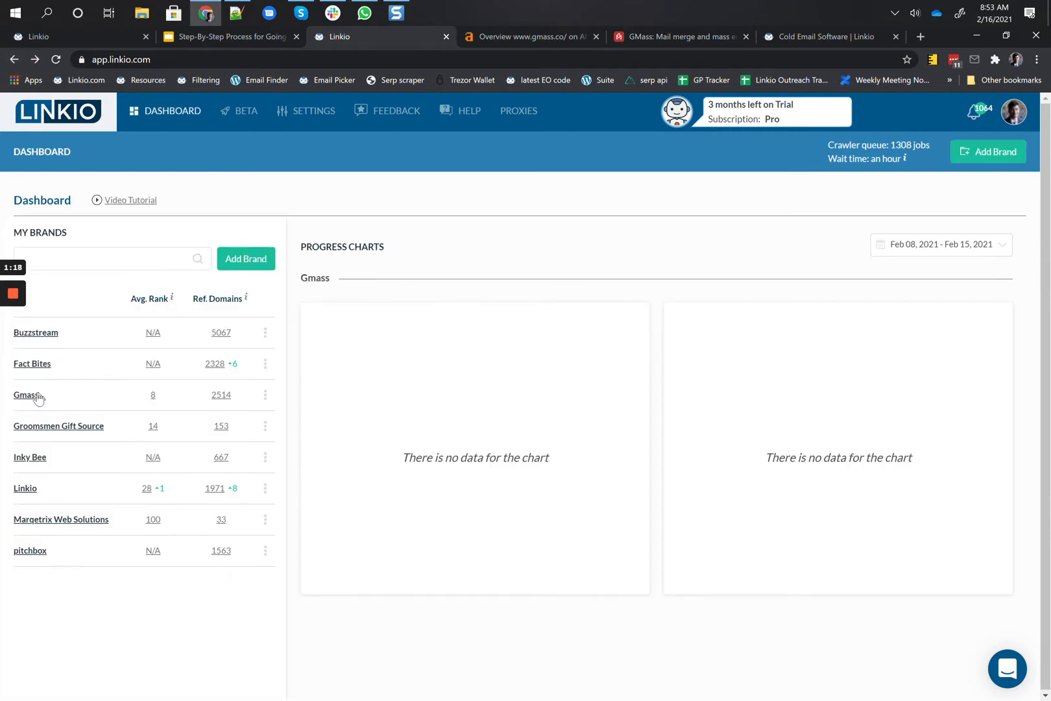
Open the Gmass brand, check its list of addable pages and return to the Anchor Text Planner.
{"action": "left_click", "coordinate": [35, 396]}
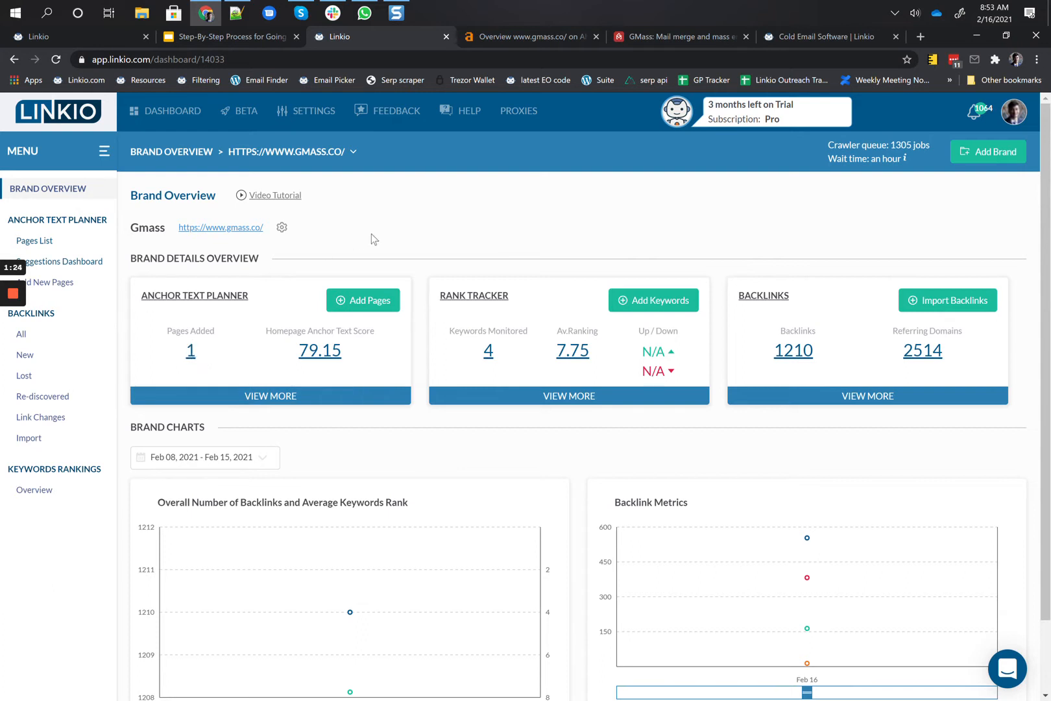
{"action": "left_click", "coordinate": [78, 280]}
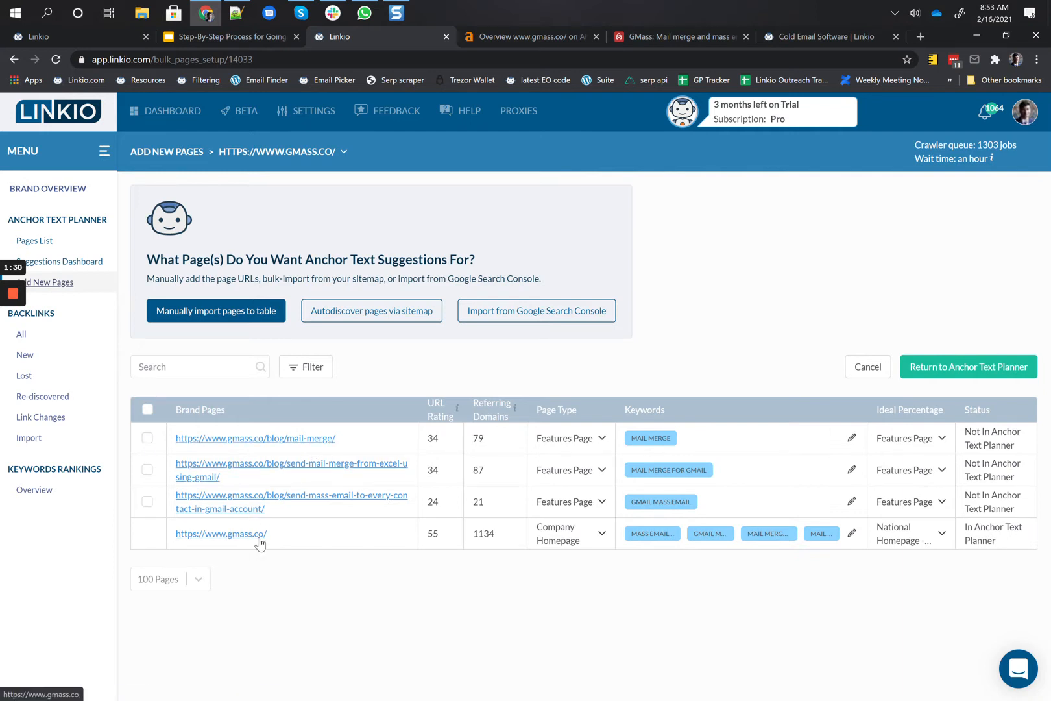
{"action": "left_click", "coordinate": [1008, 379]}
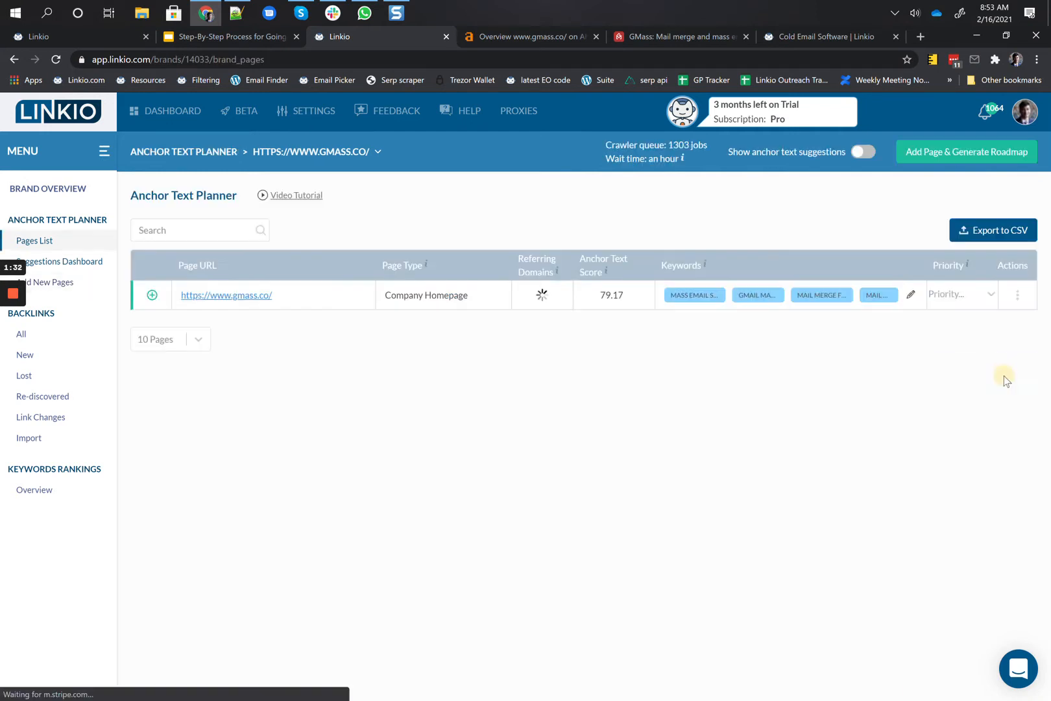
Expand the gmass.co homepage entry and review its backlink metrics, backlinks and anchor progress.
{"action": "left_click", "coordinate": [152, 295]}
{"action": "scroll", "coordinate": [155, 303], "scroll_direction": "down", "scroll_amount": 1}
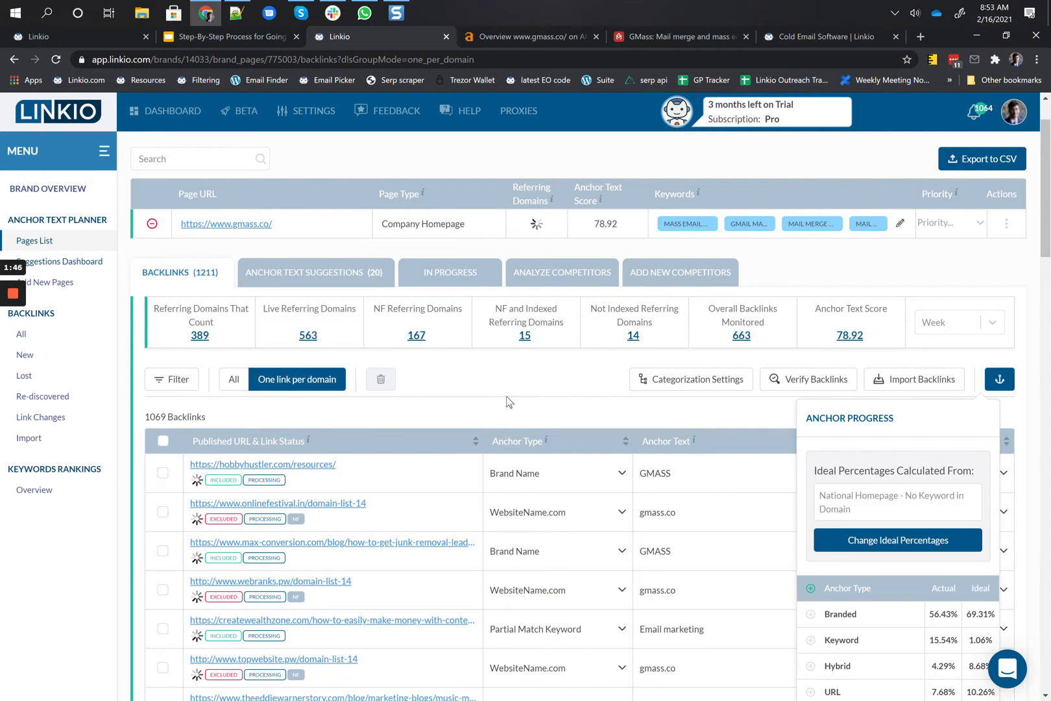
{"action": "scroll", "coordinate": [507, 403], "scroll_direction": "down", "scroll_amount": 1}
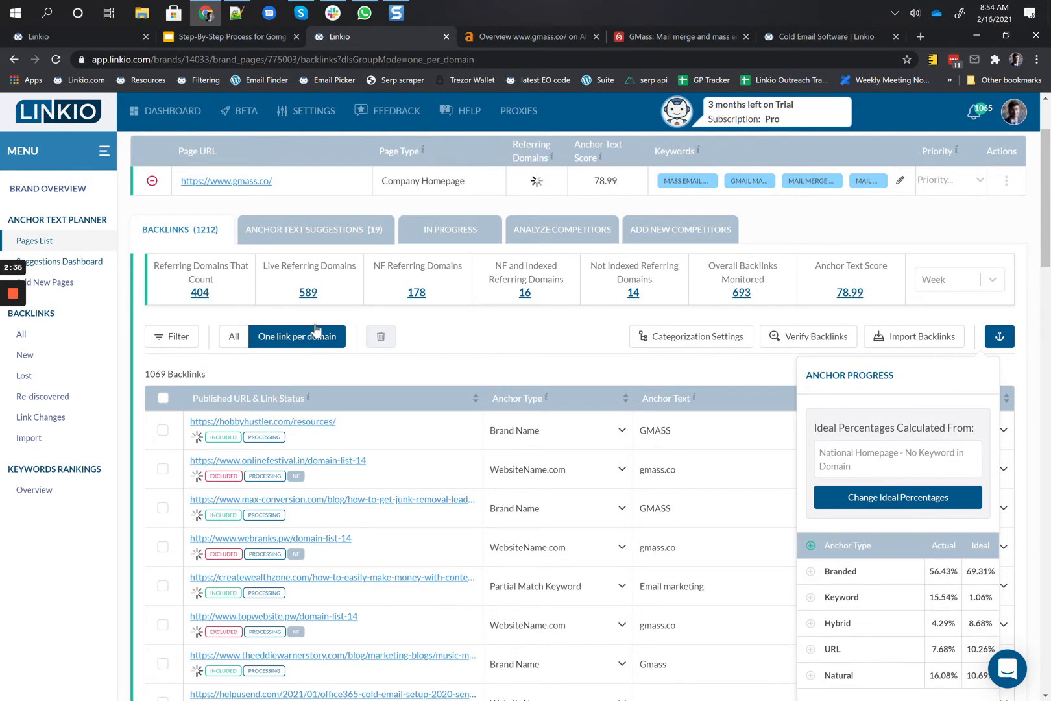
{"action": "scroll", "coordinate": [326, 347], "scroll_direction": "up", "scroll_amount": 2}
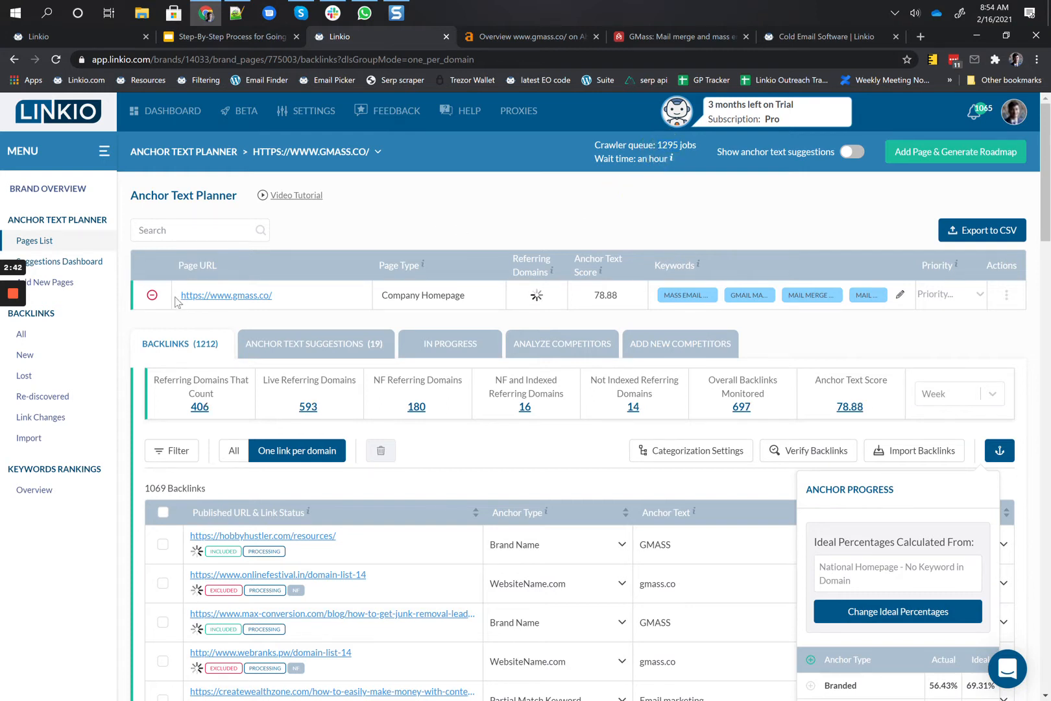
{"action": "mouse_move", "coordinate": [14, 300]}
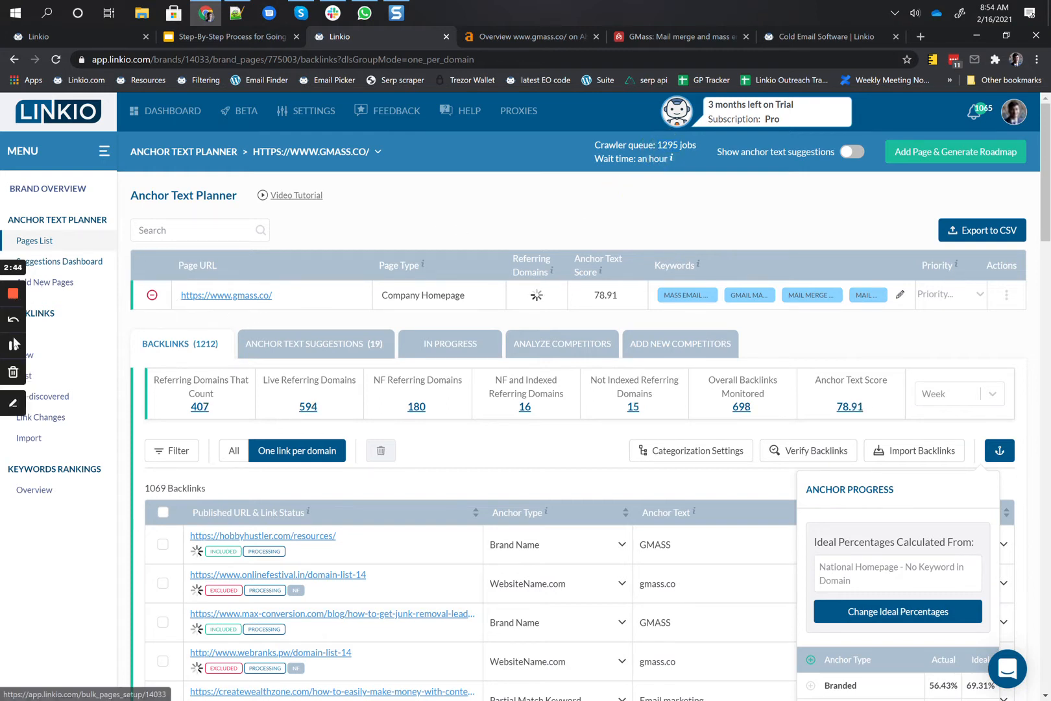
{"action": "left_click", "coordinate": [13, 345]}
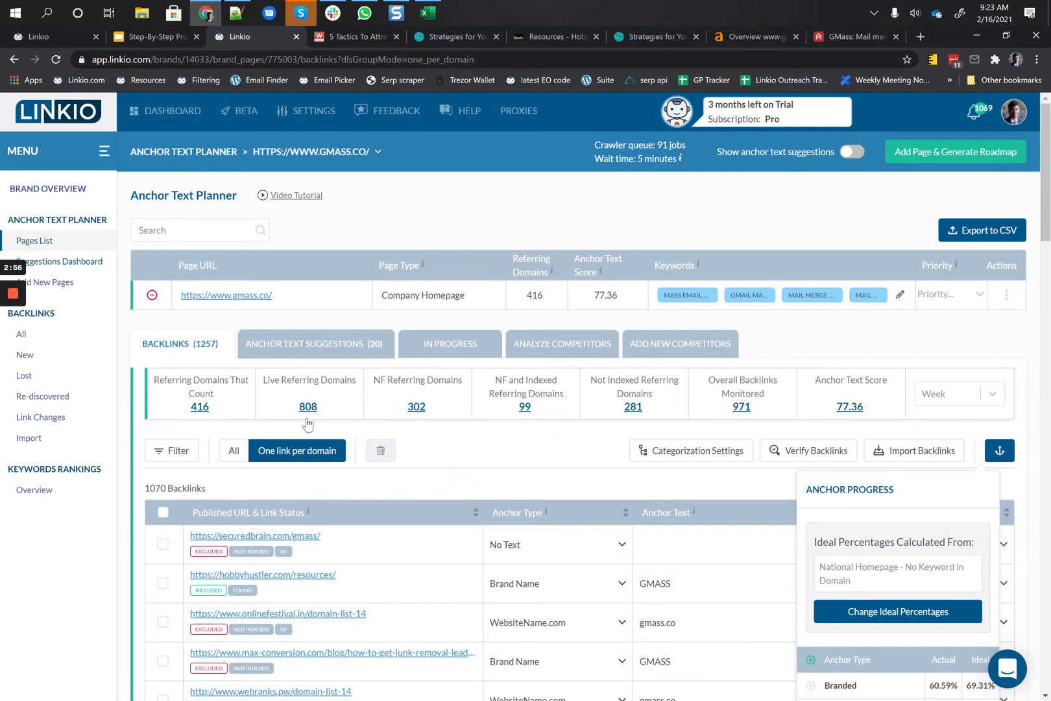
Filter the backlinks to Referring Domains That Count and review the listed links' anchor types and anchor texts.
{"action": "left_click", "coordinate": [216, 408]}
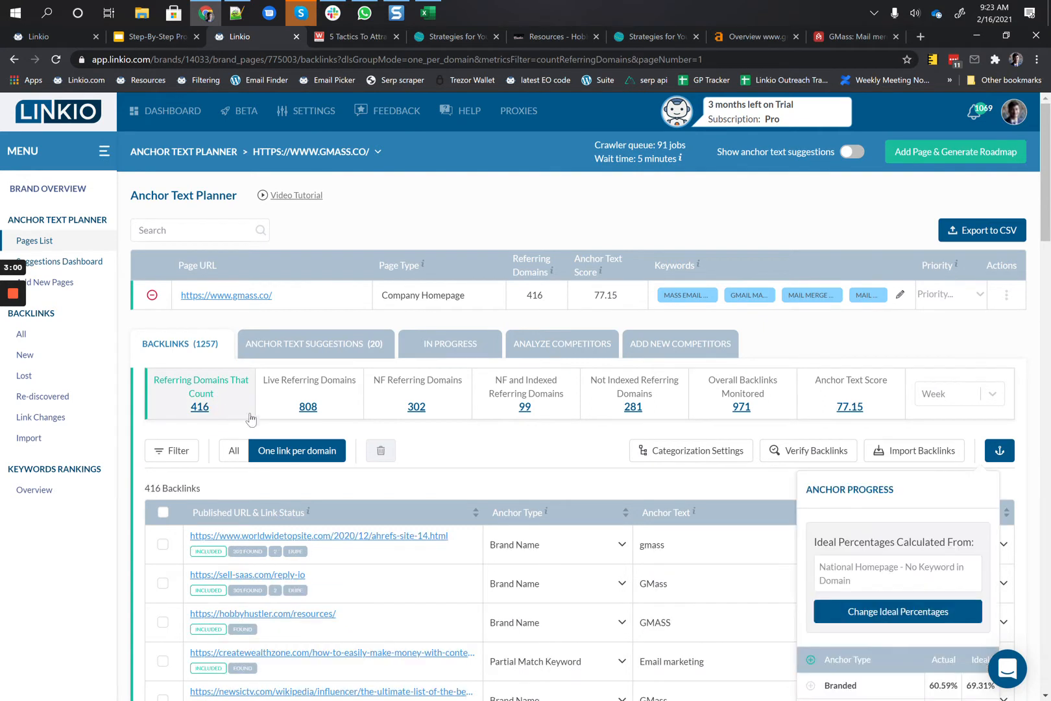
{"action": "scroll", "coordinate": [370, 452], "scroll_direction": "down", "scroll_amount": 3}
{"action": "scroll", "coordinate": [370, 453], "scroll_direction": "down", "scroll_amount": 1}
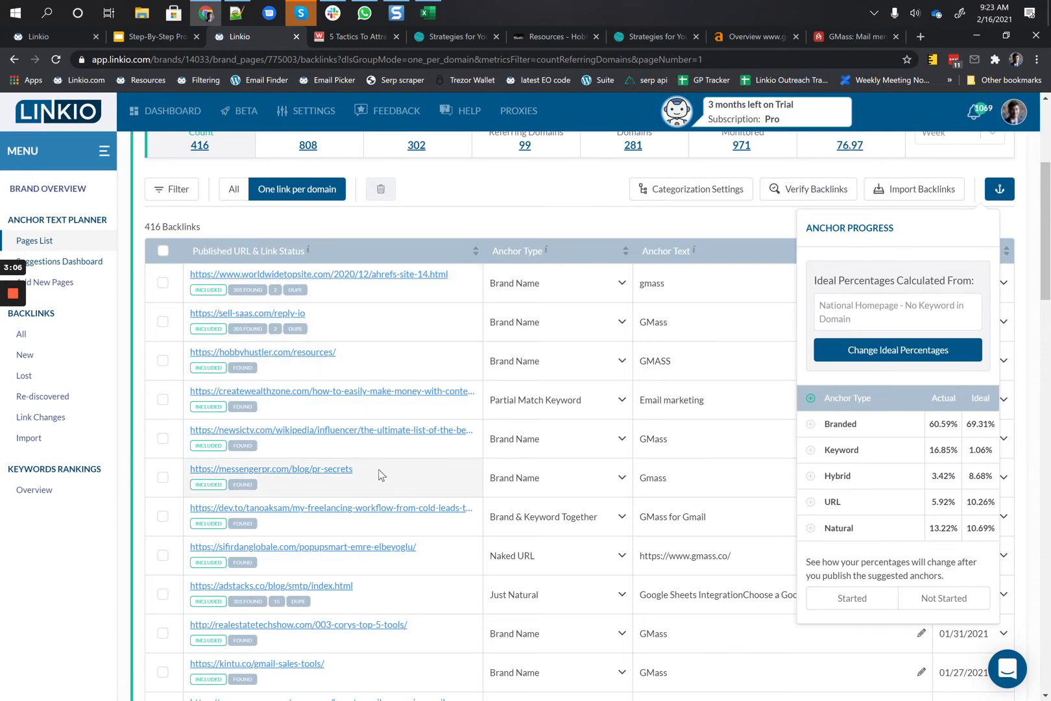
{"action": "scroll", "coordinate": [381, 476], "scroll_direction": "down", "scroll_amount": 1}
{"action": "scroll", "coordinate": [381, 473], "scroll_direction": "down", "scroll_amount": 1}
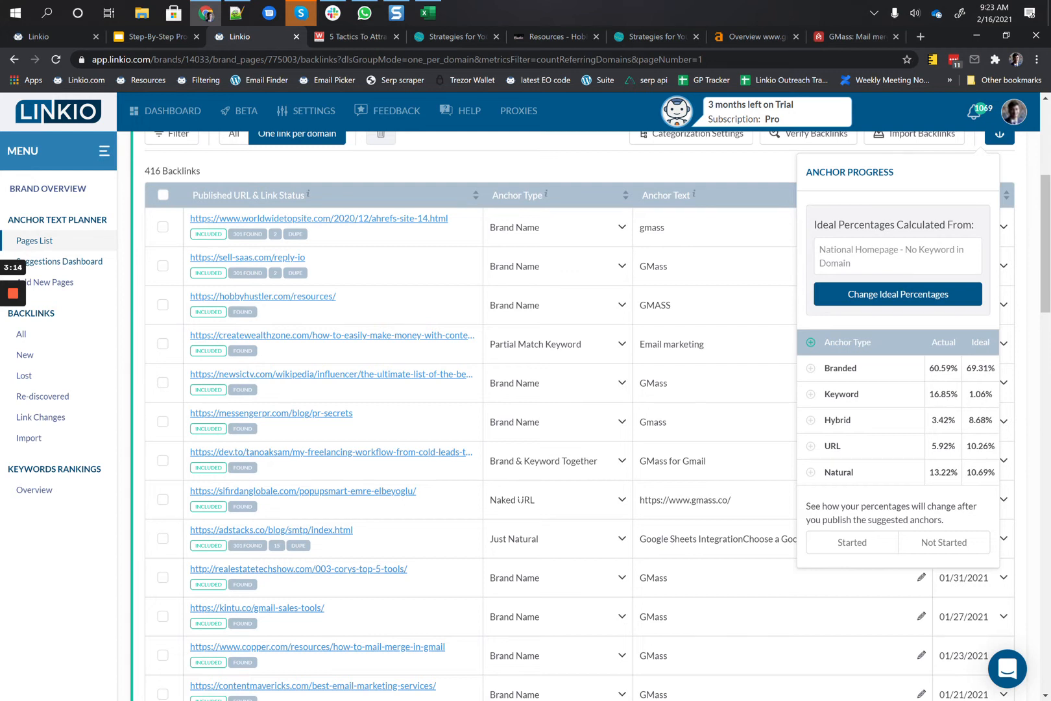
{"action": "scroll", "coordinate": [520, 500], "scroll_direction": "down", "scroll_amount": 2}
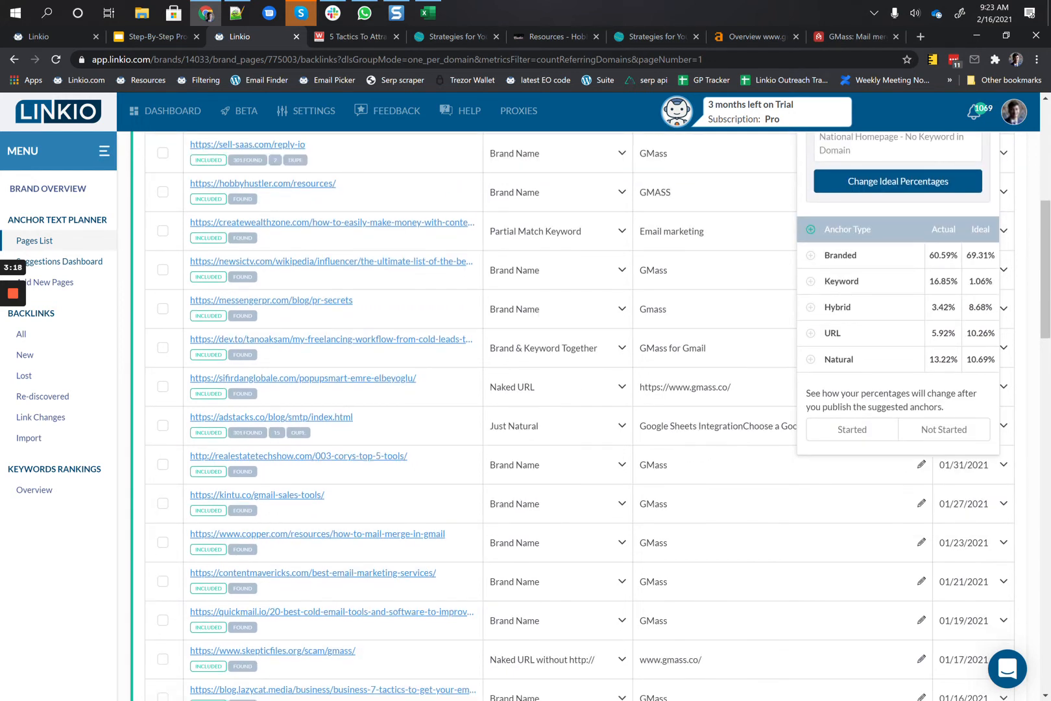
{"action": "scroll", "coordinate": [499, 518], "scroll_direction": "down", "scroll_amount": 8}
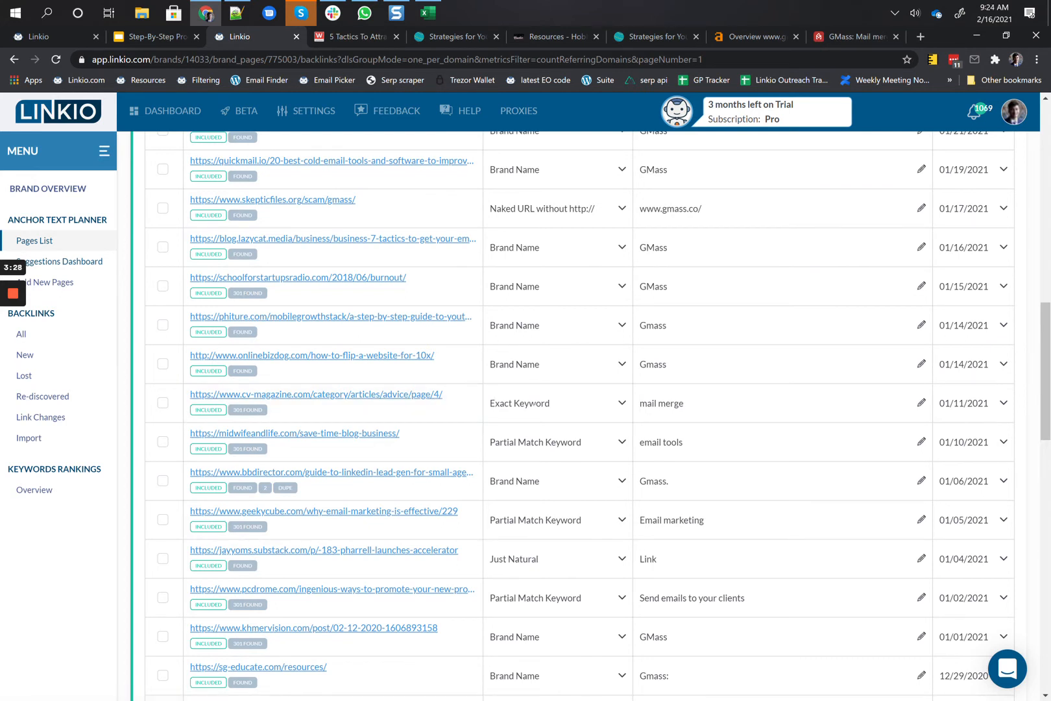
Inspect the anchor type choices and the editable anchor text of the cv-magazine.com backlink.
{"action": "left_click", "coordinate": [535, 403]}
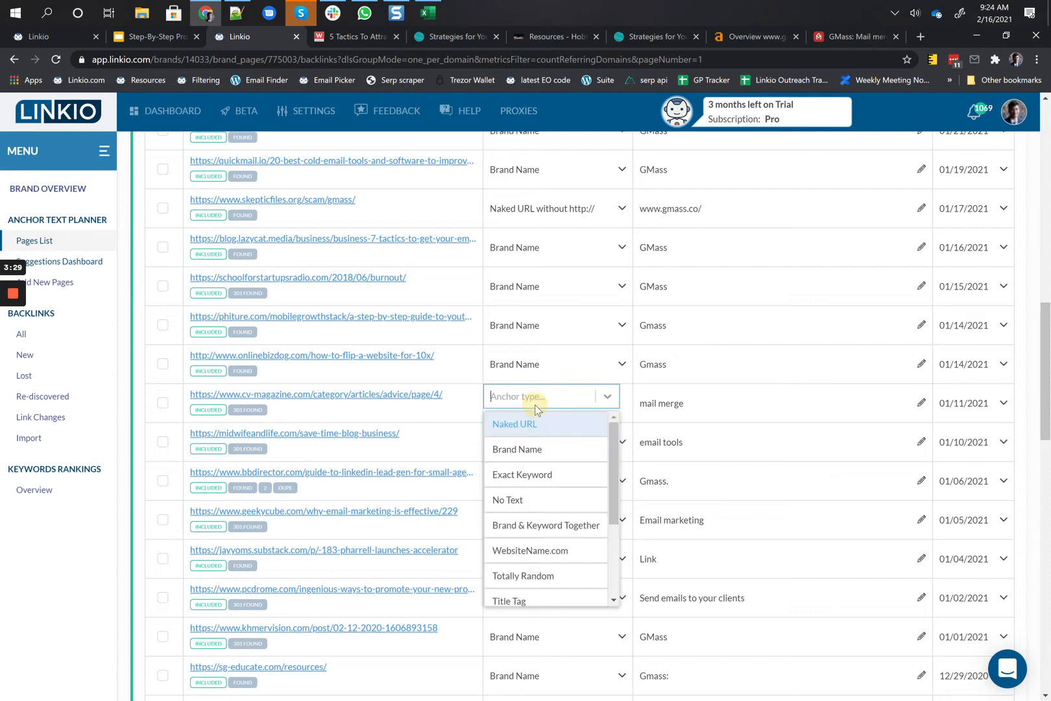
{"action": "left_click", "coordinate": [689, 415]}
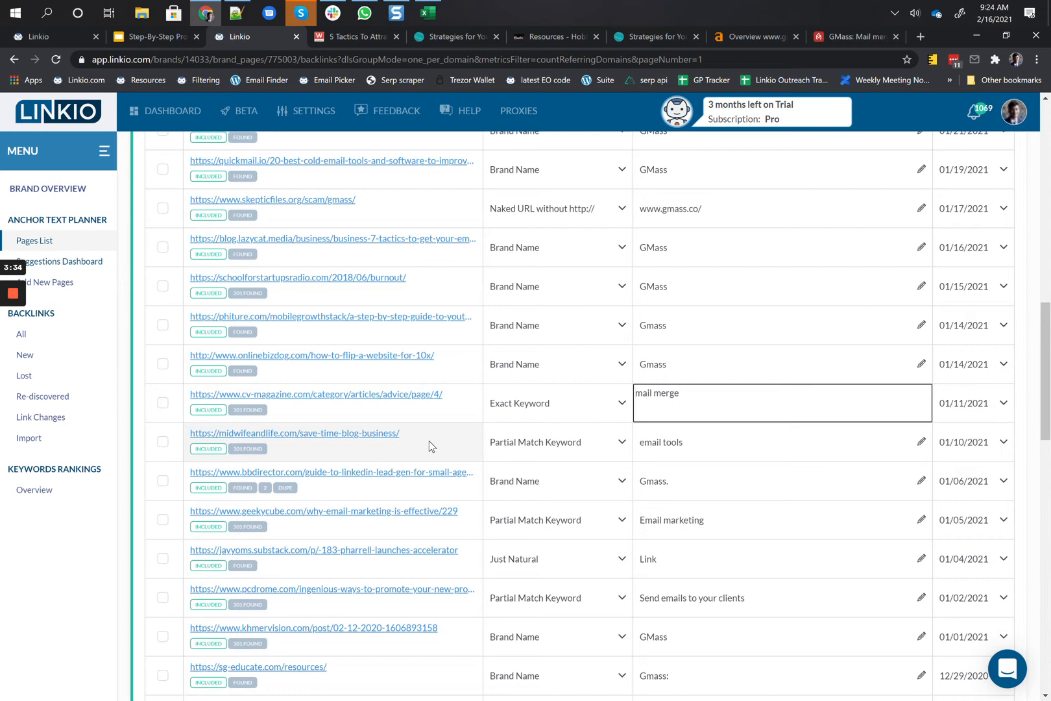
Open the midwifeandlife.com save-time-blog-business backlink in a separate tab and return to the backlink list.
{"action": "left_click", "coordinate": [383, 432]}
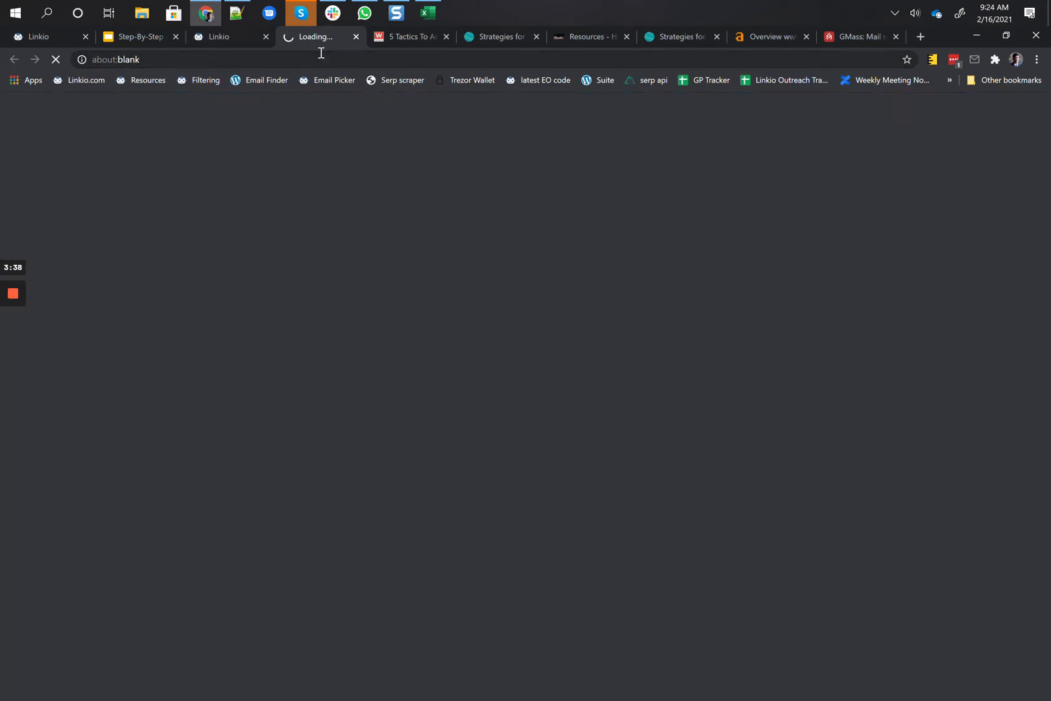
{"action": "left_click", "coordinate": [216, 38]}
{"action": "scroll", "coordinate": [539, 258], "scroll_direction": "down", "scroll_amount": 1}
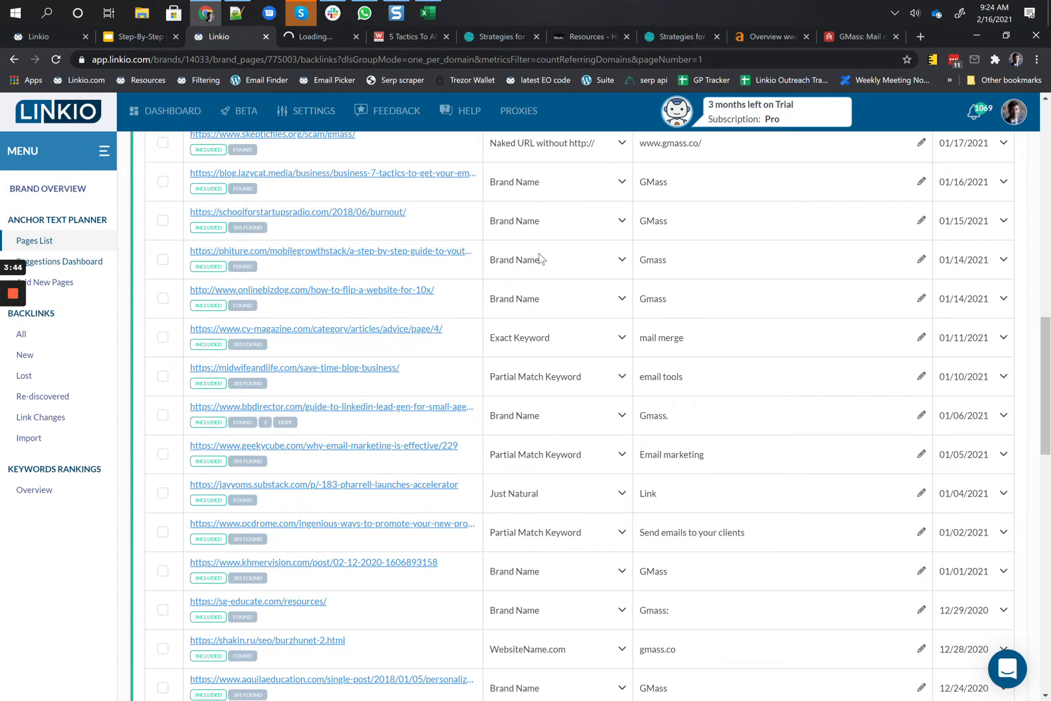
Export the gmass.co page's backlinks to CSV with all pages selected.
{"action": "scroll", "coordinate": [538, 258], "scroll_direction": "up", "scroll_amount": 15}
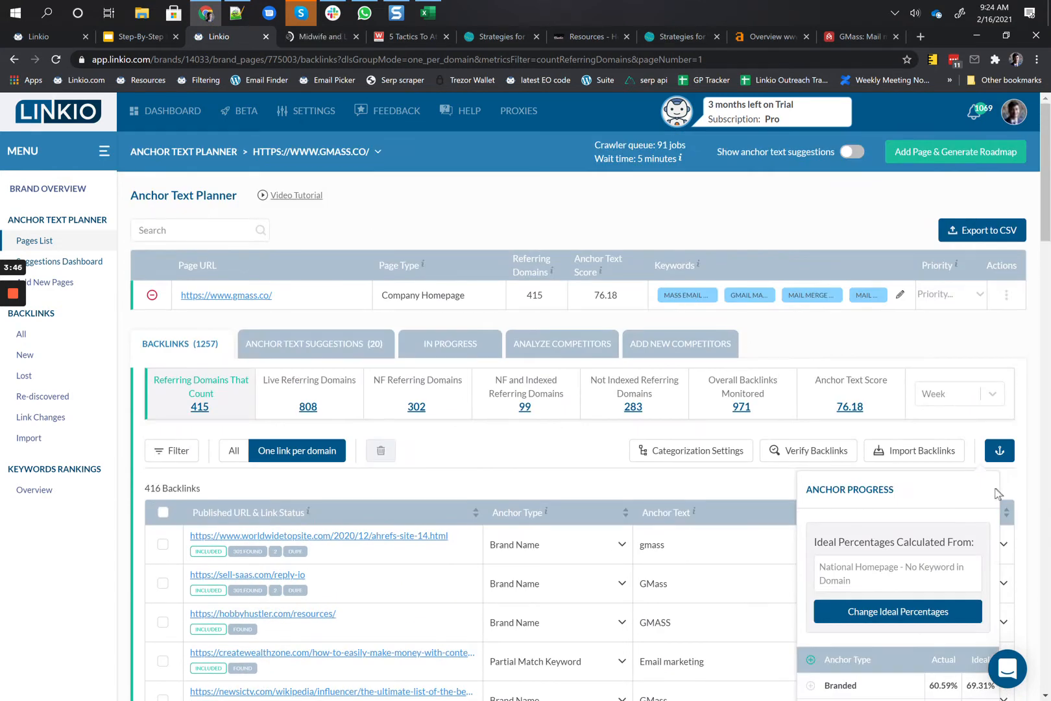
{"action": "left_click", "coordinate": [973, 234]}
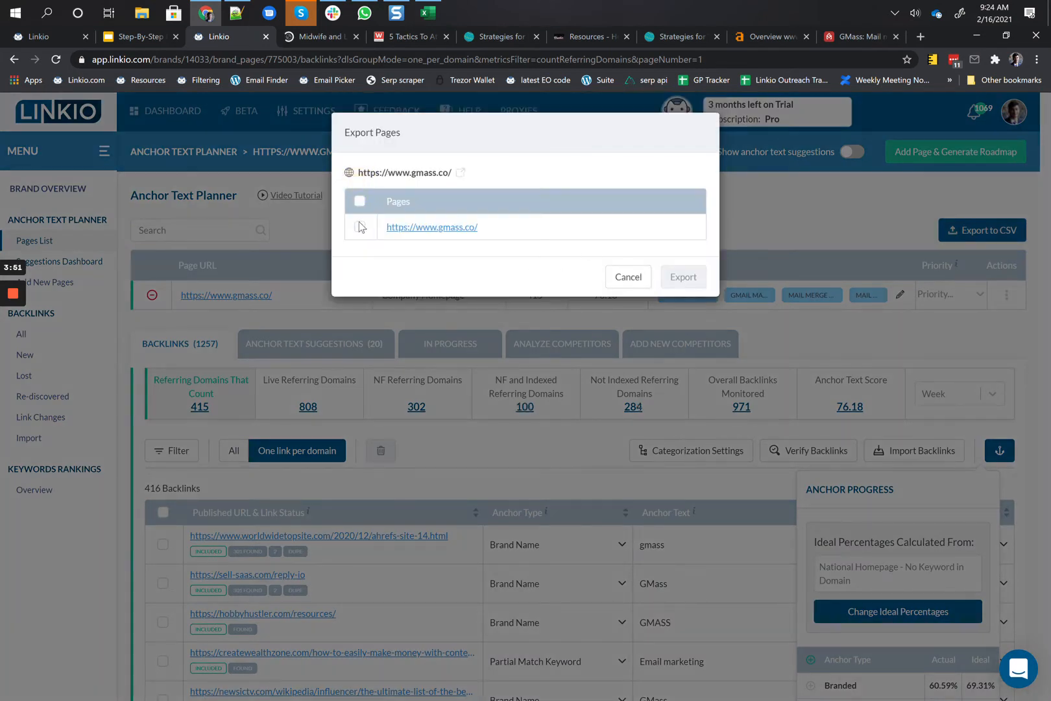
{"action": "left_click", "coordinate": [359, 227]}
{"action": "left_click", "coordinate": [362, 201]}
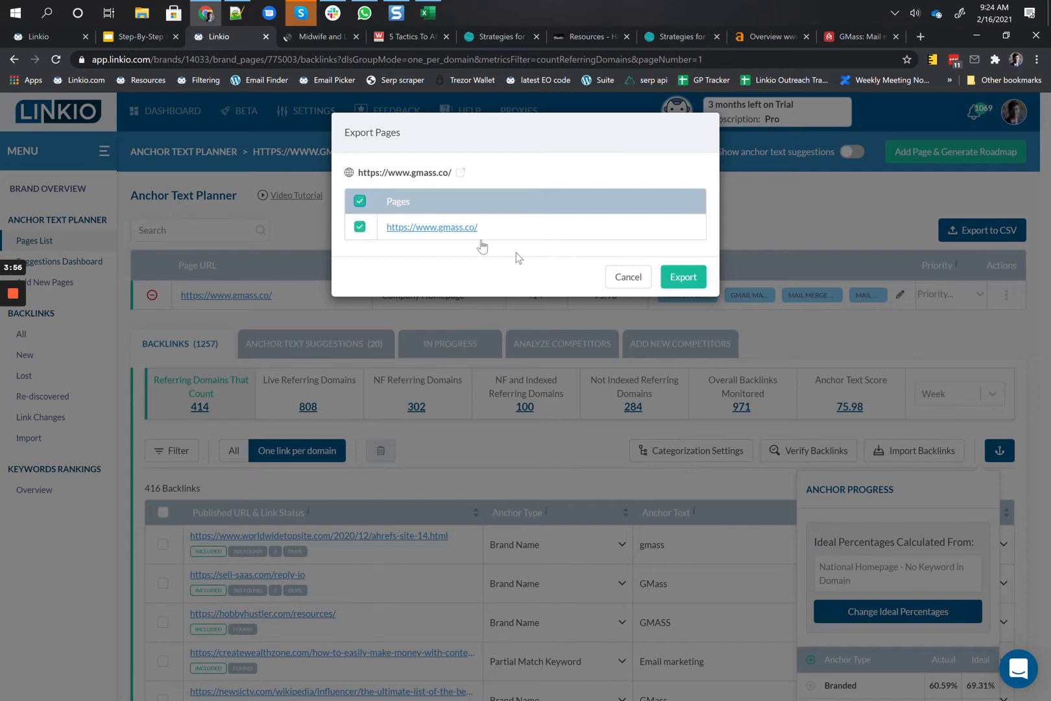
{"action": "left_click", "coordinate": [683, 277]}
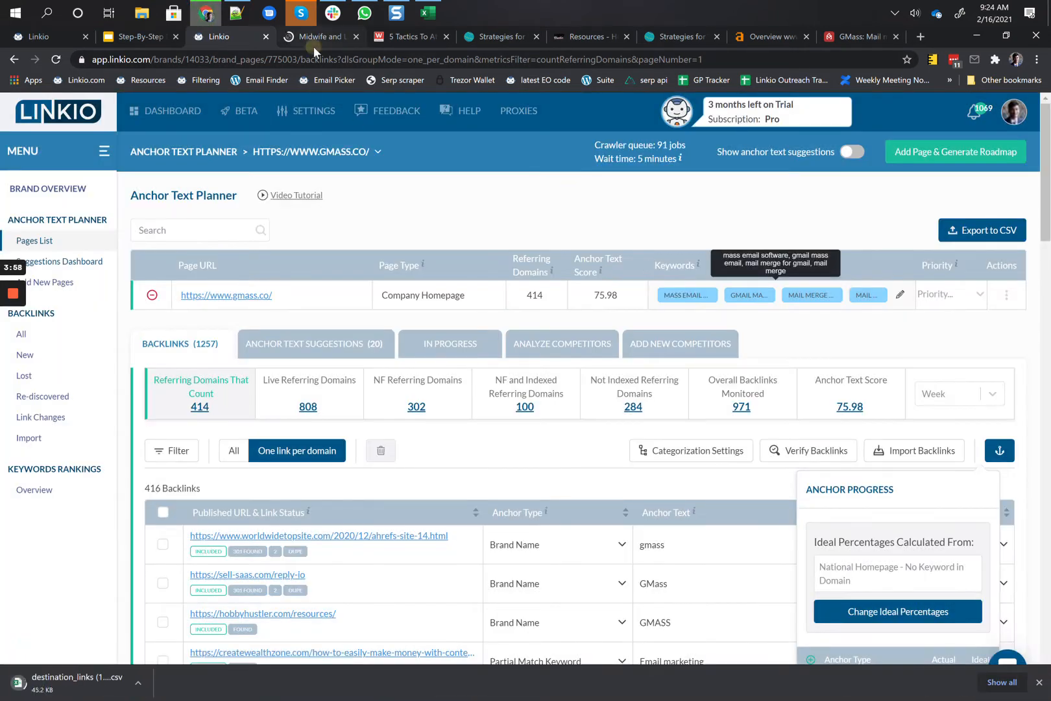
Examine the Midwife & Life article about saving time in a blog business for its links in the text.
{"action": "left_click", "coordinate": [313, 41]}
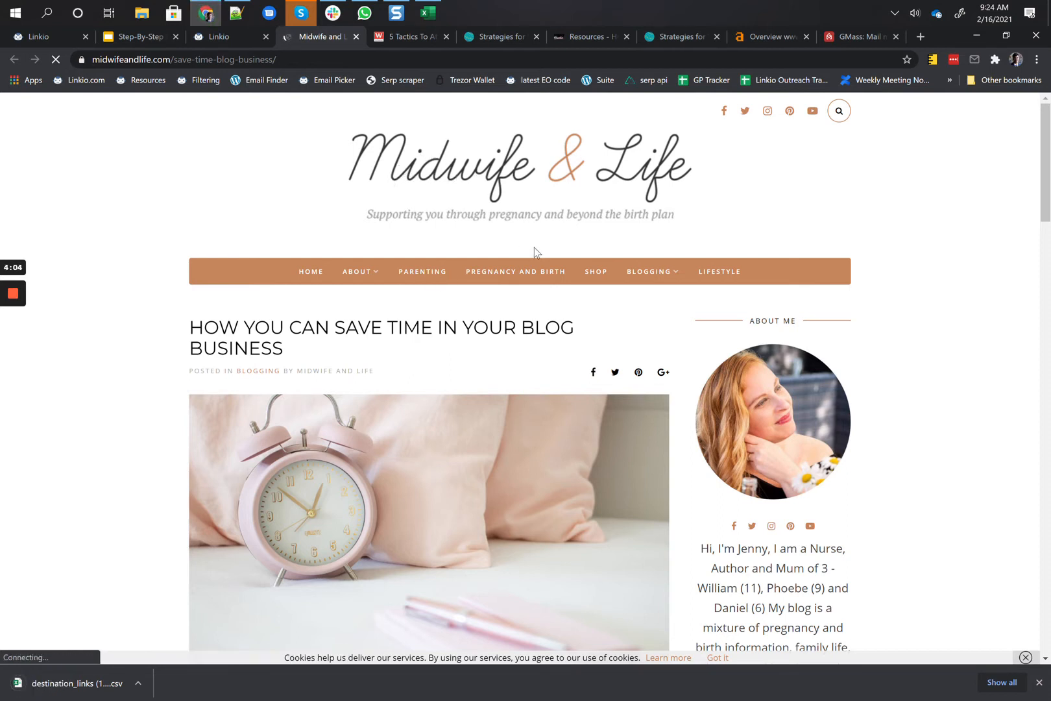
{"action": "scroll", "coordinate": [651, 431], "scroll_direction": "down", "scroll_amount": 4}
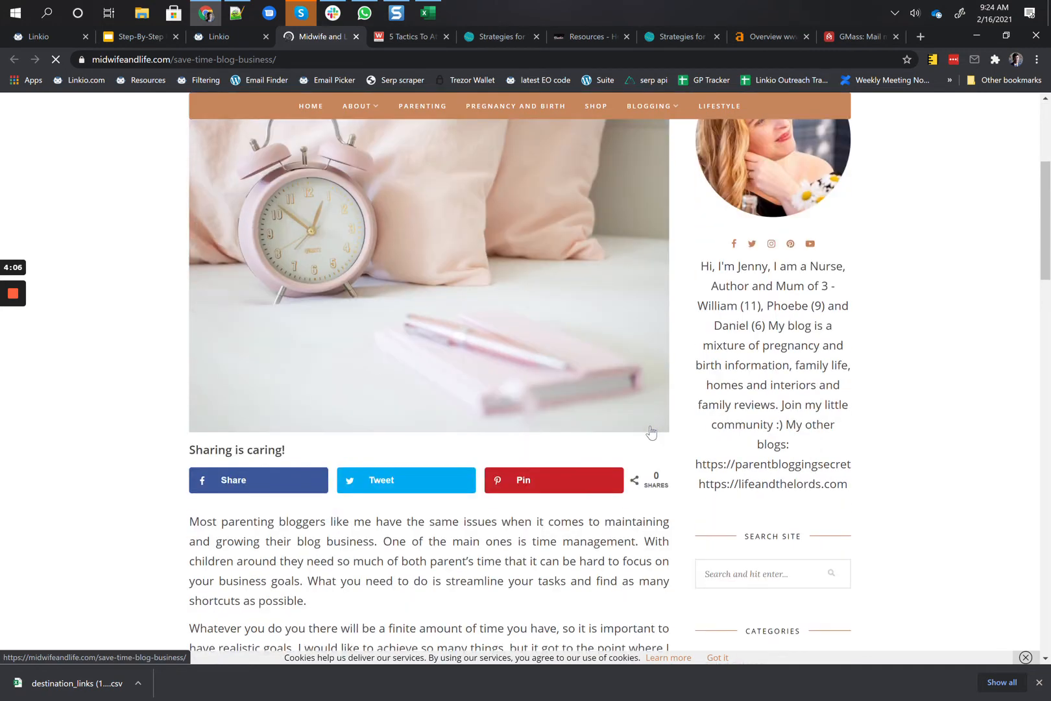
{"action": "scroll", "coordinate": [651, 432], "scroll_direction": "down", "scroll_amount": 10}
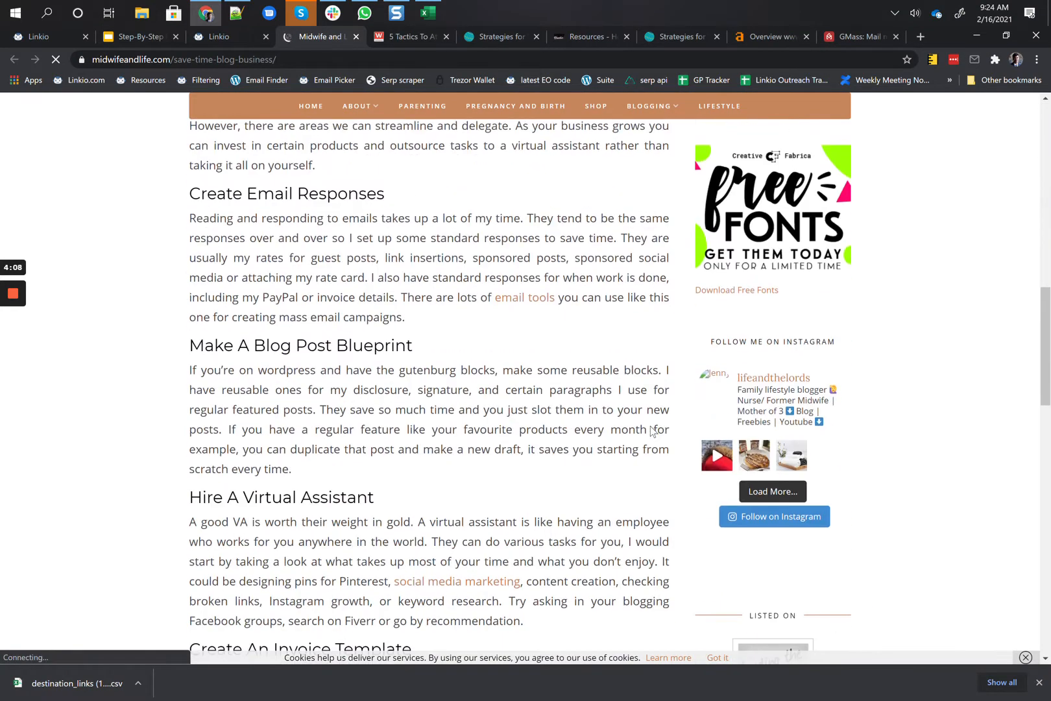
{"action": "scroll", "coordinate": [469, 413], "scroll_direction": "down", "scroll_amount": 3}
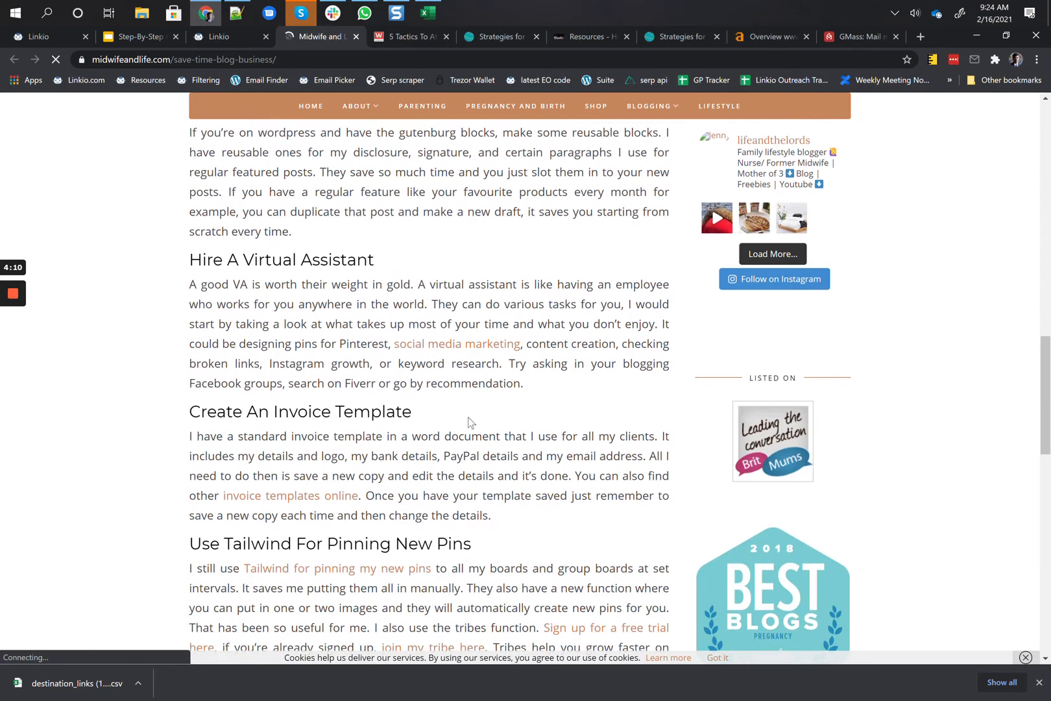
{"action": "scroll", "coordinate": [471, 422], "scroll_direction": "down", "scroll_amount": 4}
{"action": "scroll", "coordinate": [471, 423], "scroll_direction": "up", "scroll_amount": 15}
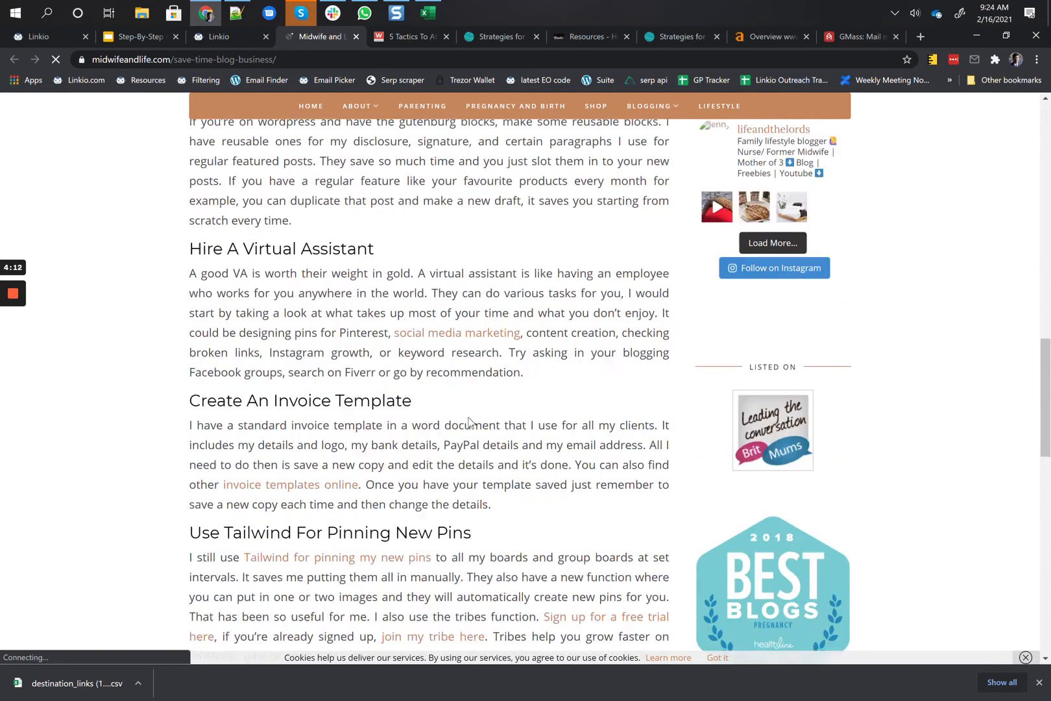
Open the exported destination_links CSV in Excel and turn on column filters for the whole sheet.
{"action": "left_click", "coordinate": [226, 38]}
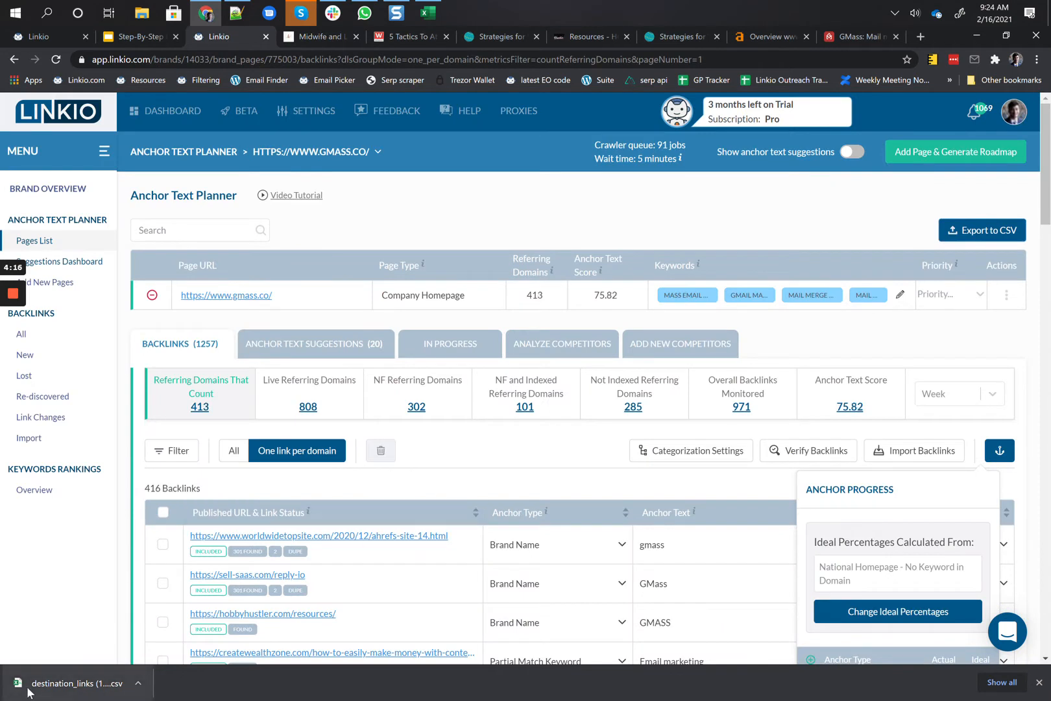
{"action": "left_click", "coordinate": [31, 687]}
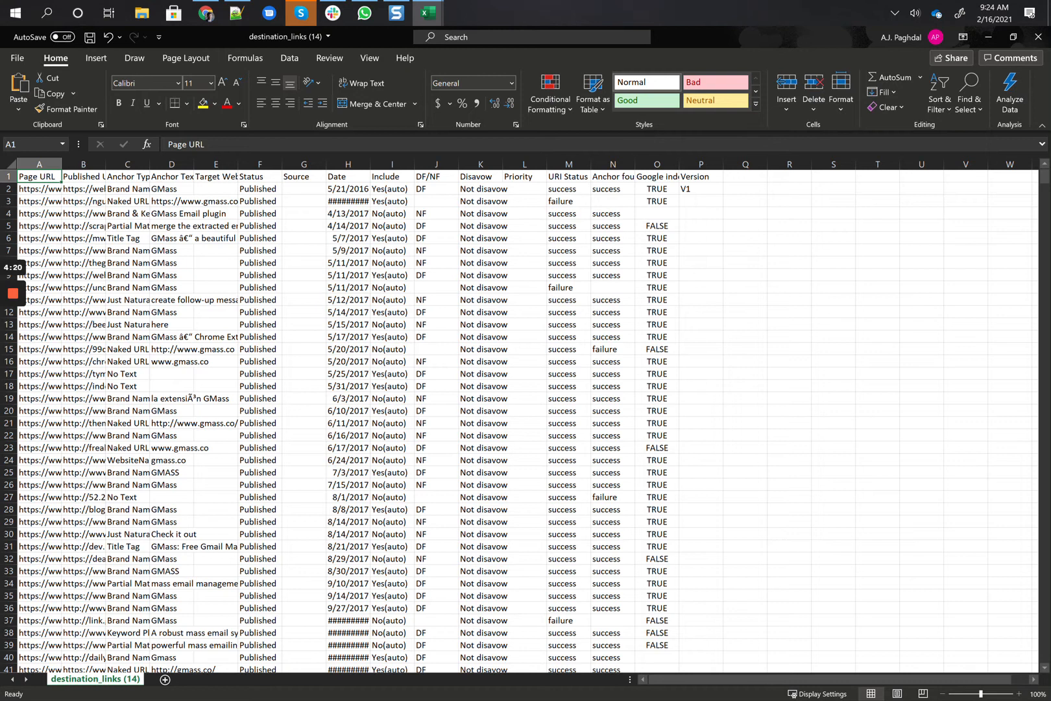
{"action": "key", "text": "ctrl+a"}
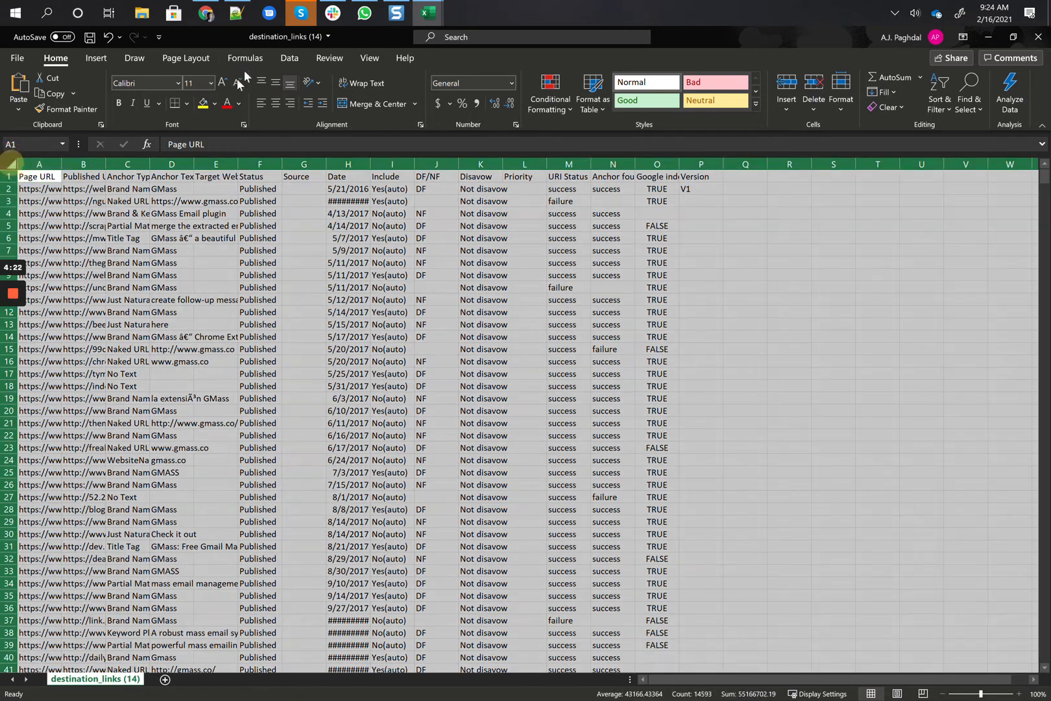
{"action": "left_click", "coordinate": [290, 60]}
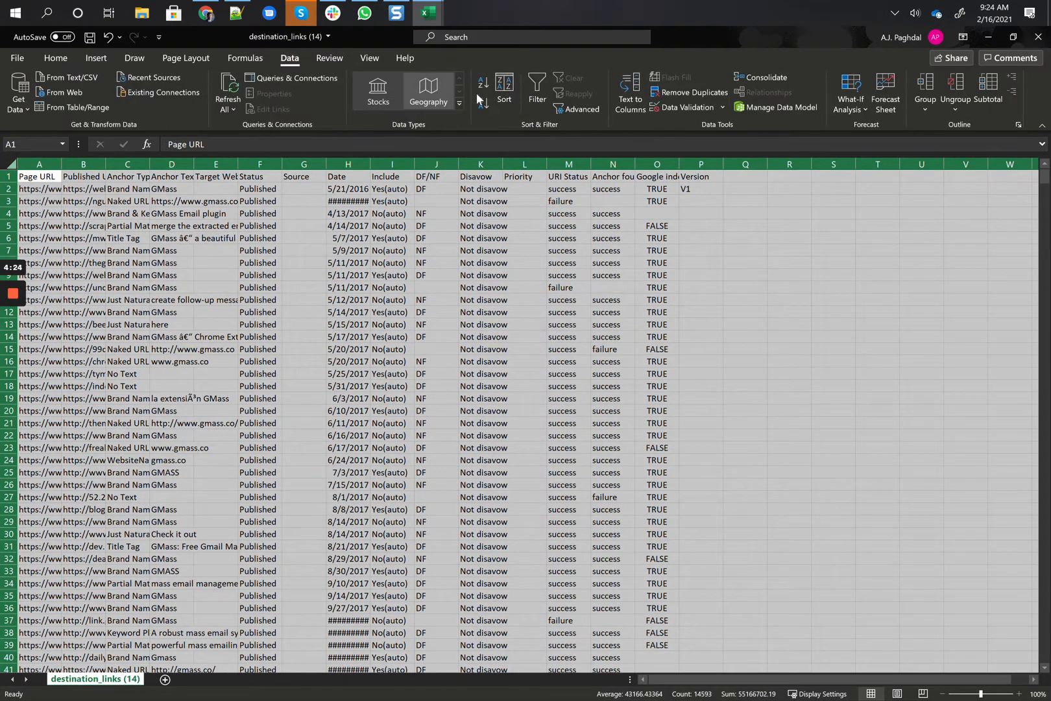
{"action": "left_click", "coordinate": [536, 98]}
{"action": "left_click", "coordinate": [507, 213]}
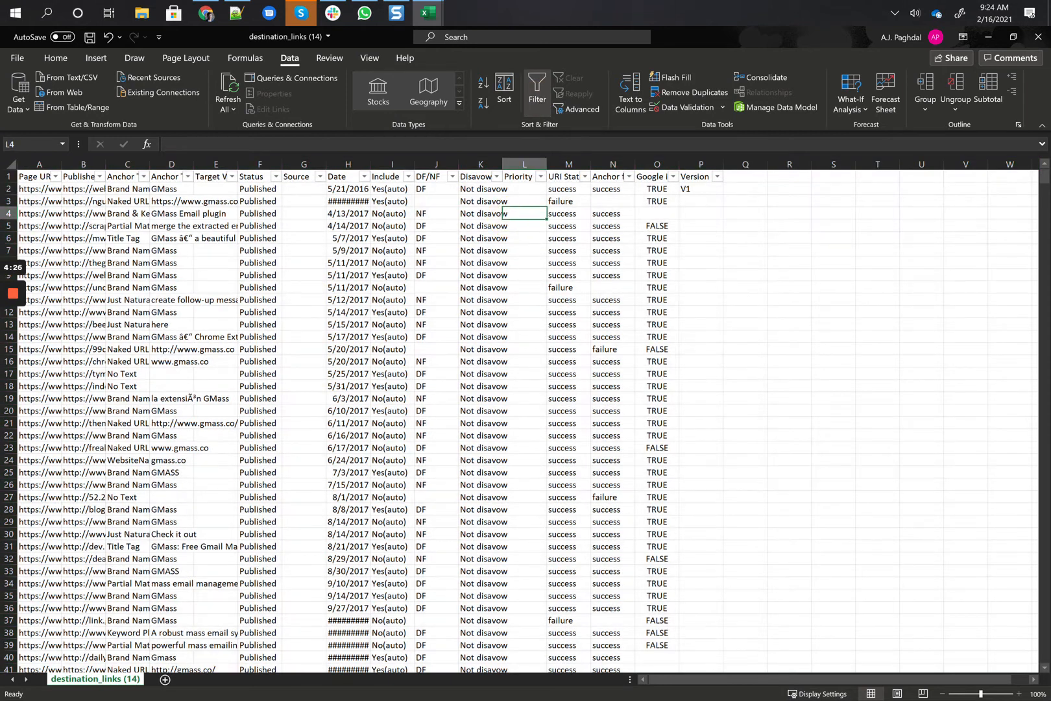
Filter the Include column to show only the No(auto) rows.
{"action": "left_click", "coordinate": [408, 177]}
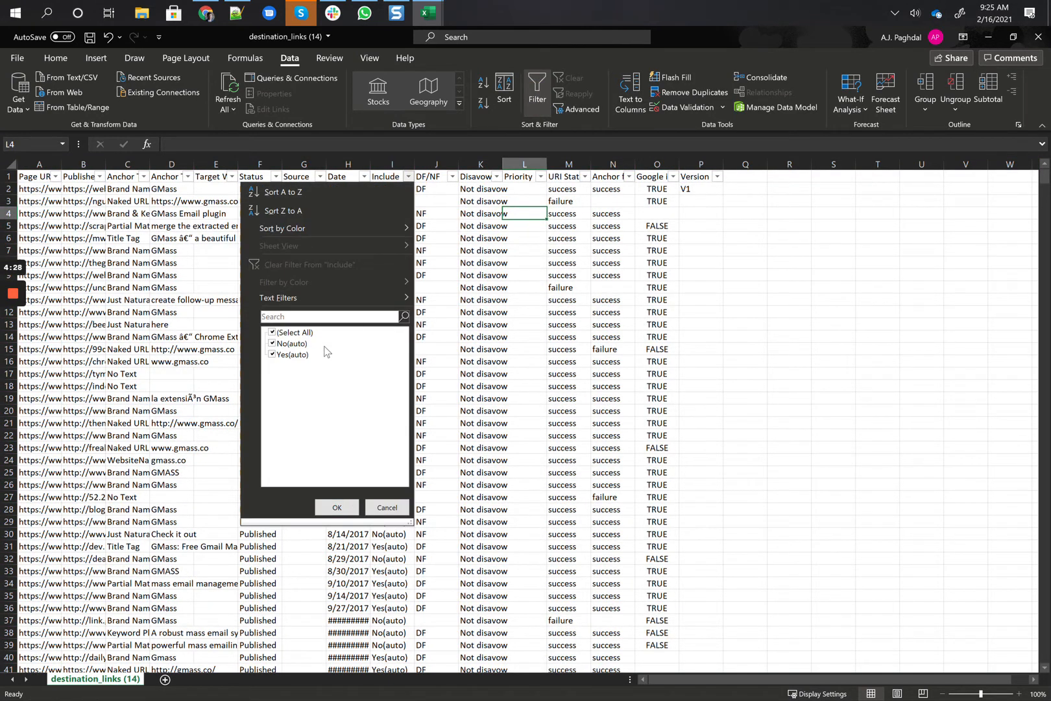
{"action": "left_click", "coordinate": [336, 507]}
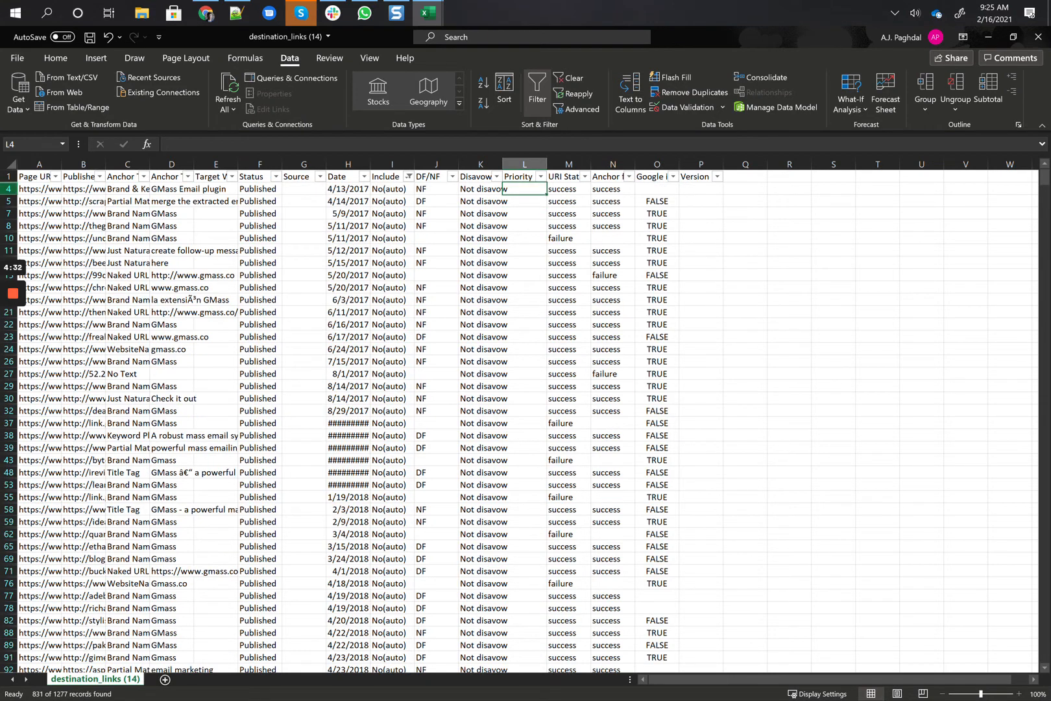
Delete all the filtered No(auto) rows and clear the filter on the Include column.
{"action": "left_click", "coordinate": [9, 189]}
{"action": "key", "text": "ctrl+shift+Down"}
{"action": "right_click", "coordinate": [187, 287]}
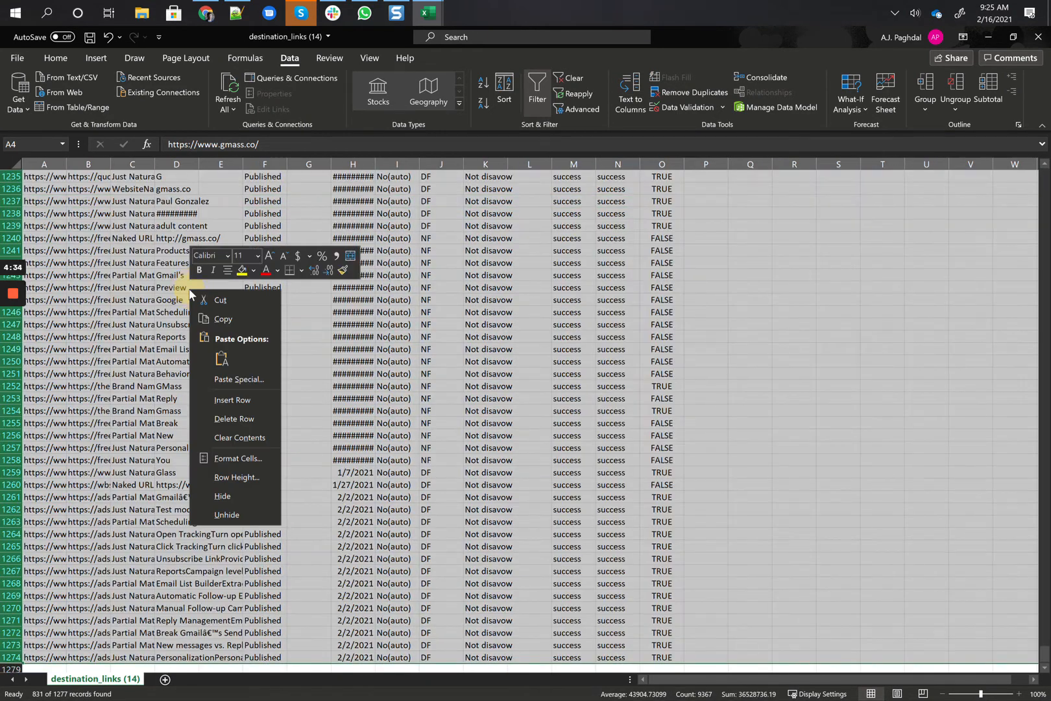
{"action": "left_click", "coordinate": [238, 418]}
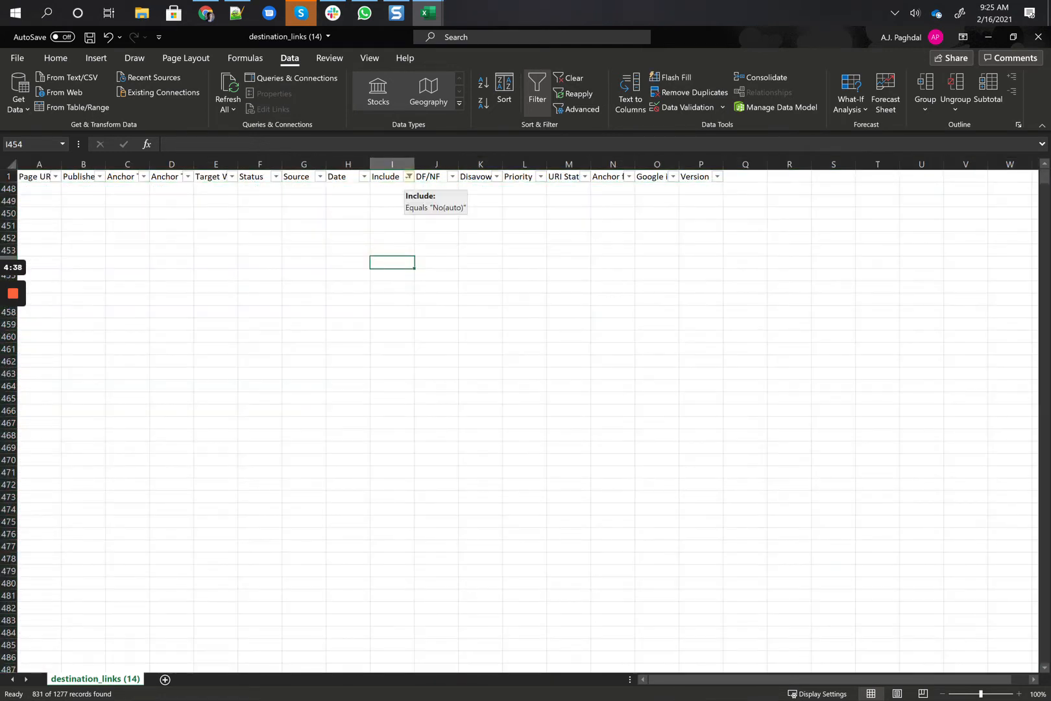
{"action": "left_click", "coordinate": [409, 177]}
{"action": "left_click", "coordinate": [360, 262]}
{"action": "left_click", "coordinate": [393, 263]}
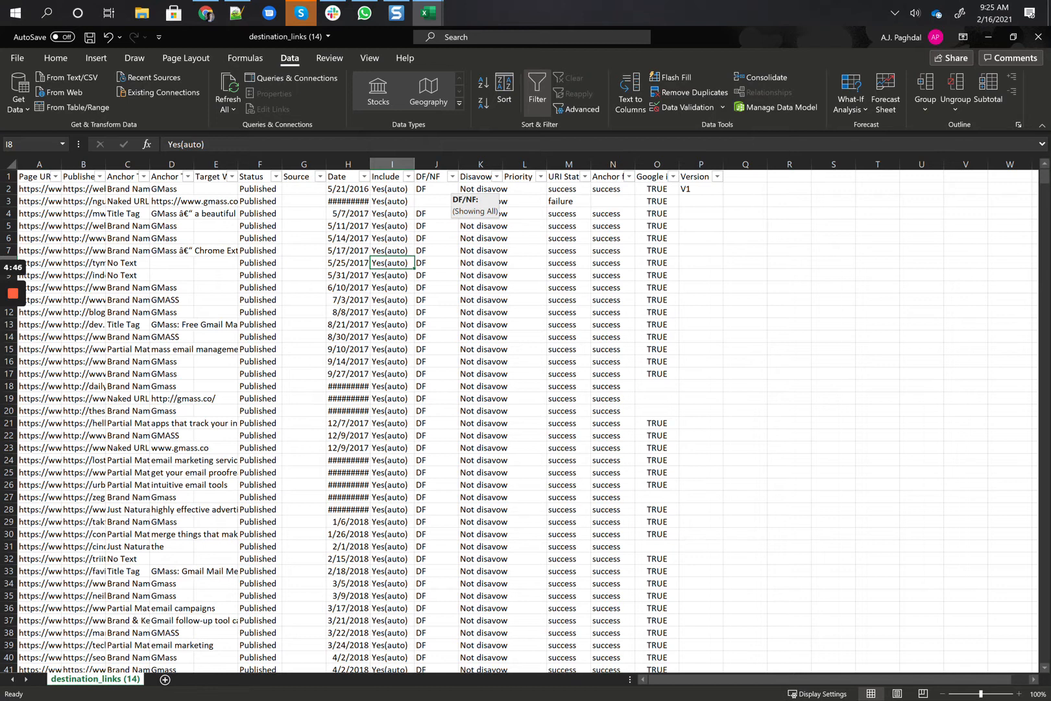
Filter the DF/NF column to show only the blank entries.
{"action": "left_click", "coordinate": [452, 176]}
{"action": "left_click", "coordinate": [330, 354]}
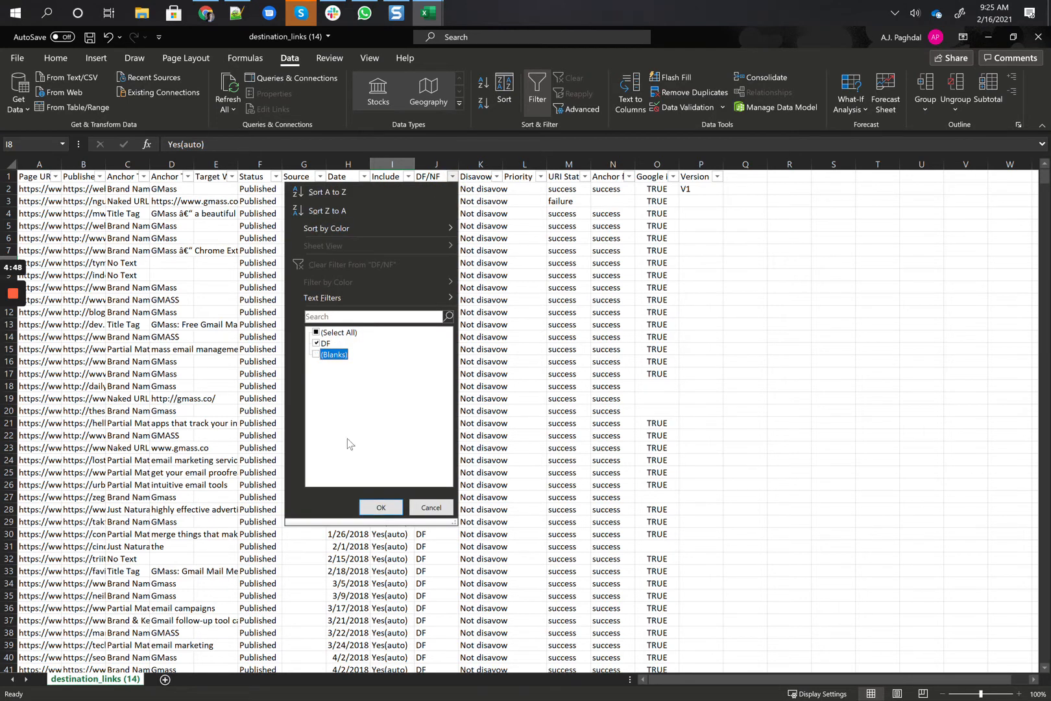
{"action": "left_click", "coordinate": [321, 343]}
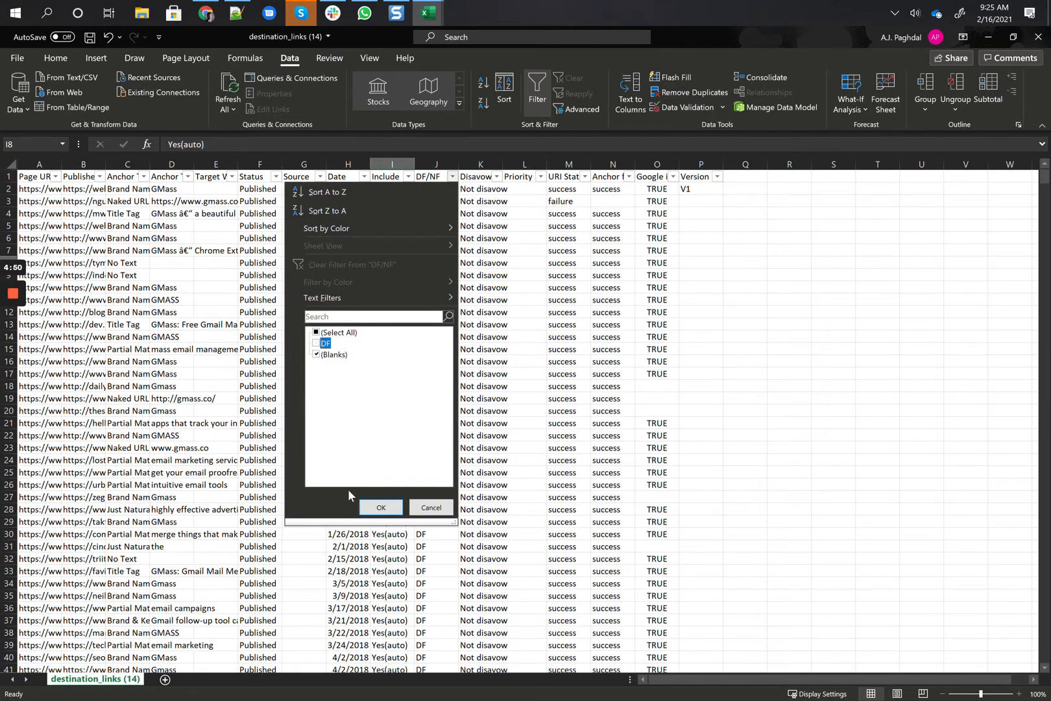
{"action": "left_click", "coordinate": [381, 507]}
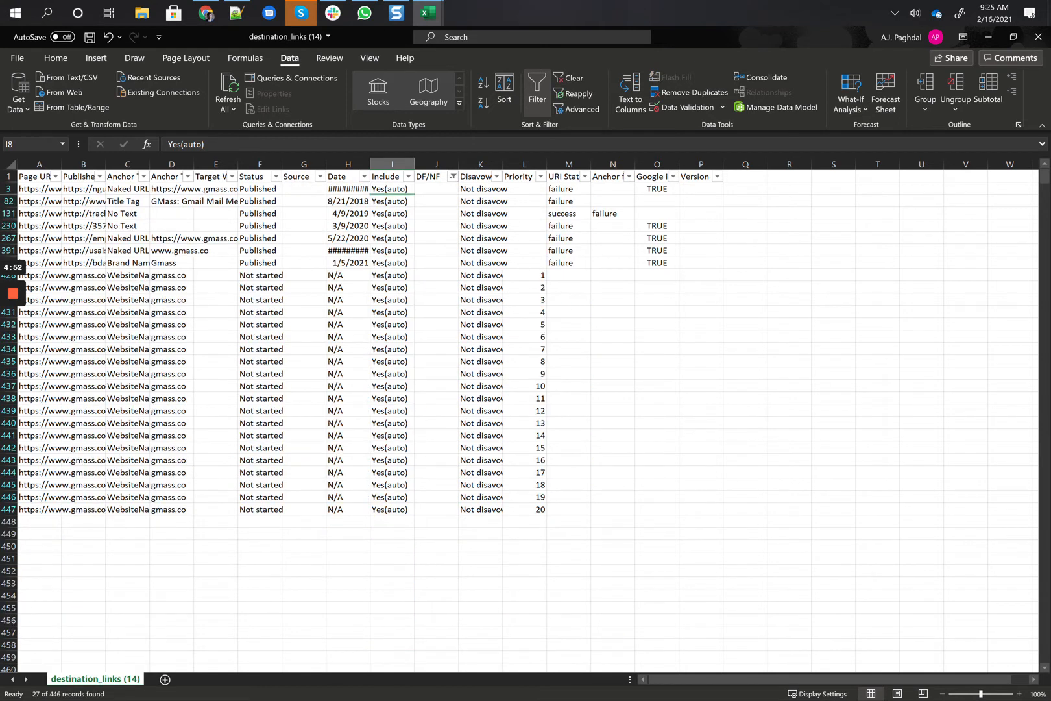
Delete all the rows with a blank DF/NF entry and clear the DF/NF column's filter.
{"action": "left_click", "coordinate": [156, 274]}
{"action": "left_click_drag", "start_coordinate": [8, 188], "coordinate": [122, 518]}
{"action": "right_click", "coordinate": [194, 457]}
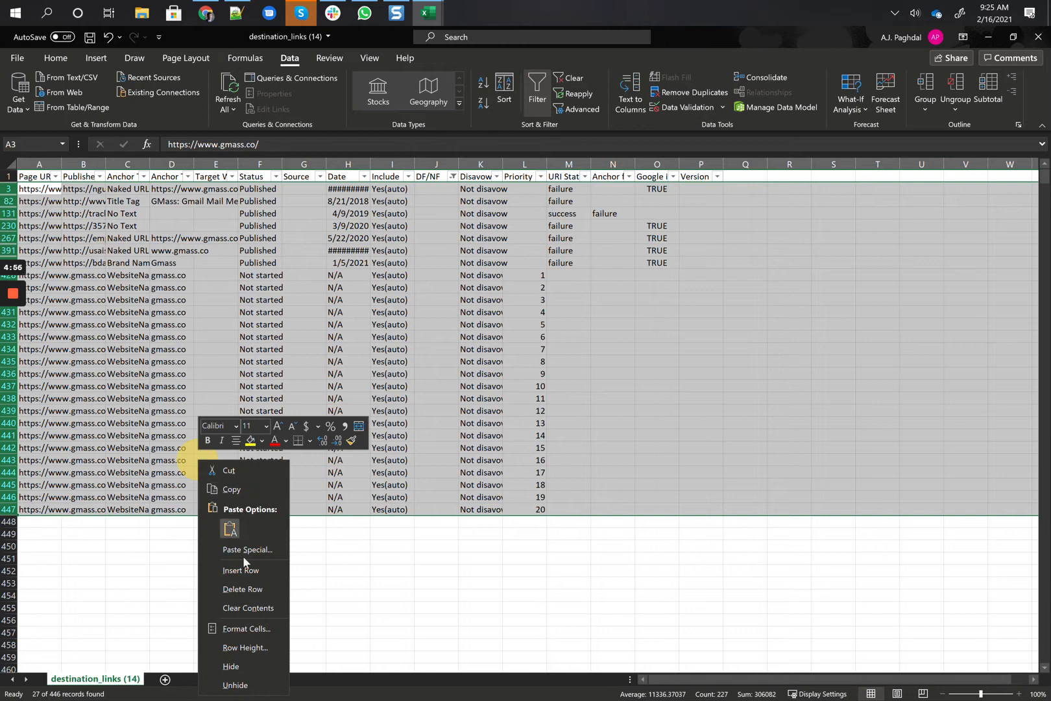
{"action": "left_click", "coordinate": [254, 591]}
{"action": "left_click", "coordinate": [471, 252]}
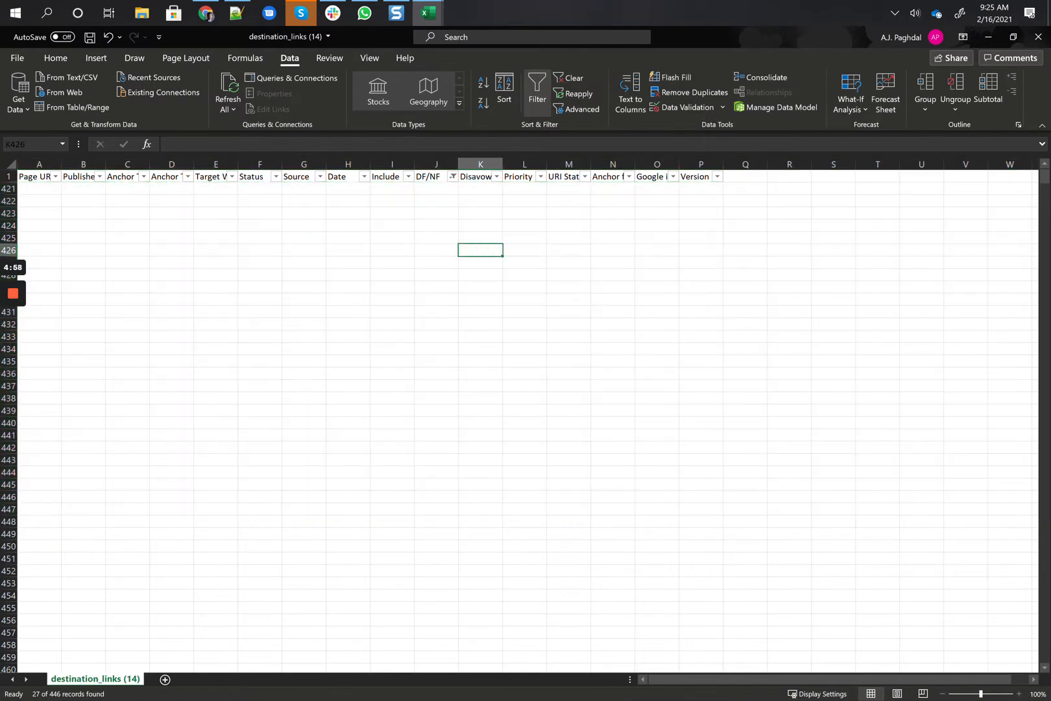
{"action": "left_click", "coordinate": [452, 177]}
{"action": "left_click", "coordinate": [424, 263]}
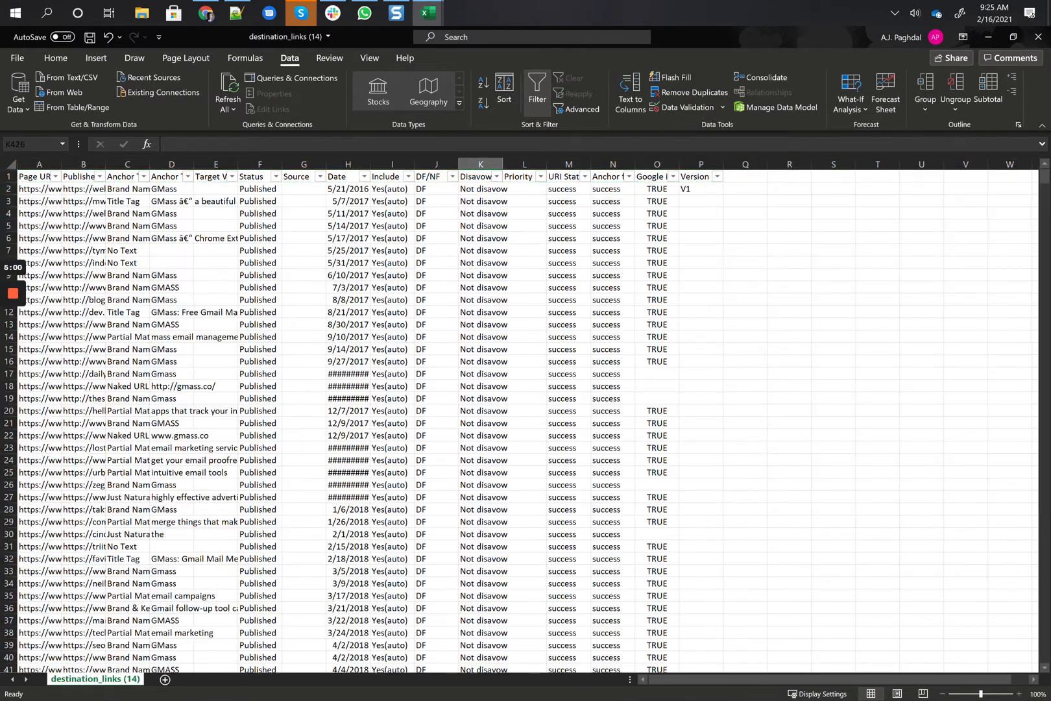
{"action": "left_click", "coordinate": [444, 227]}
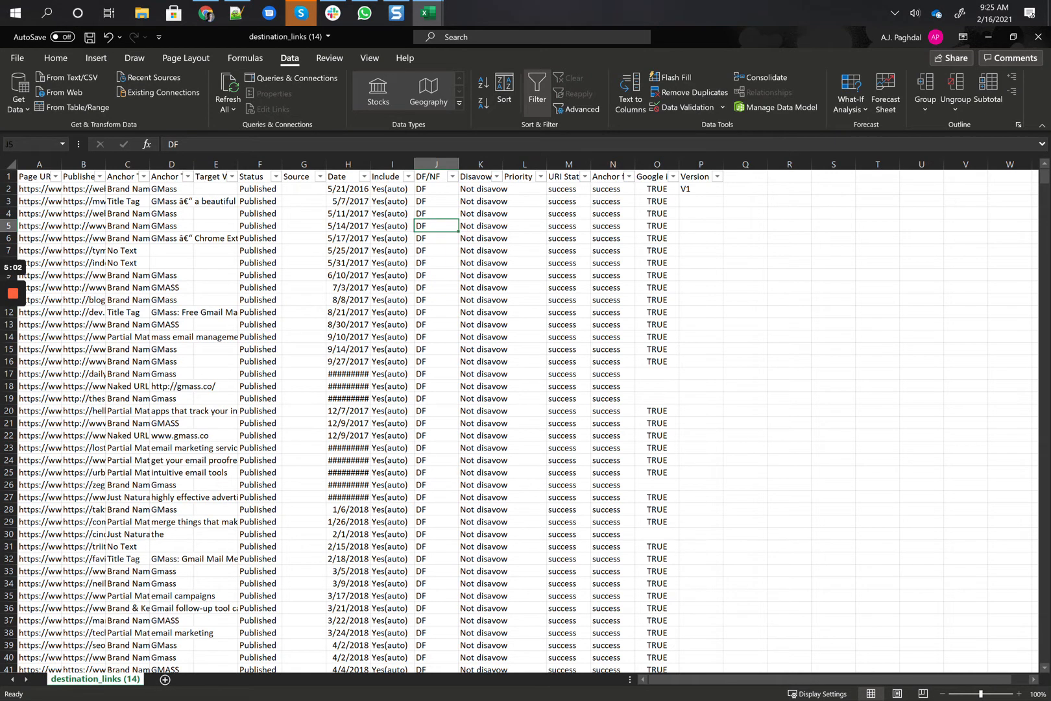
Filter the Google index column to show only the blank entries.
{"action": "left_click", "coordinate": [673, 176]}
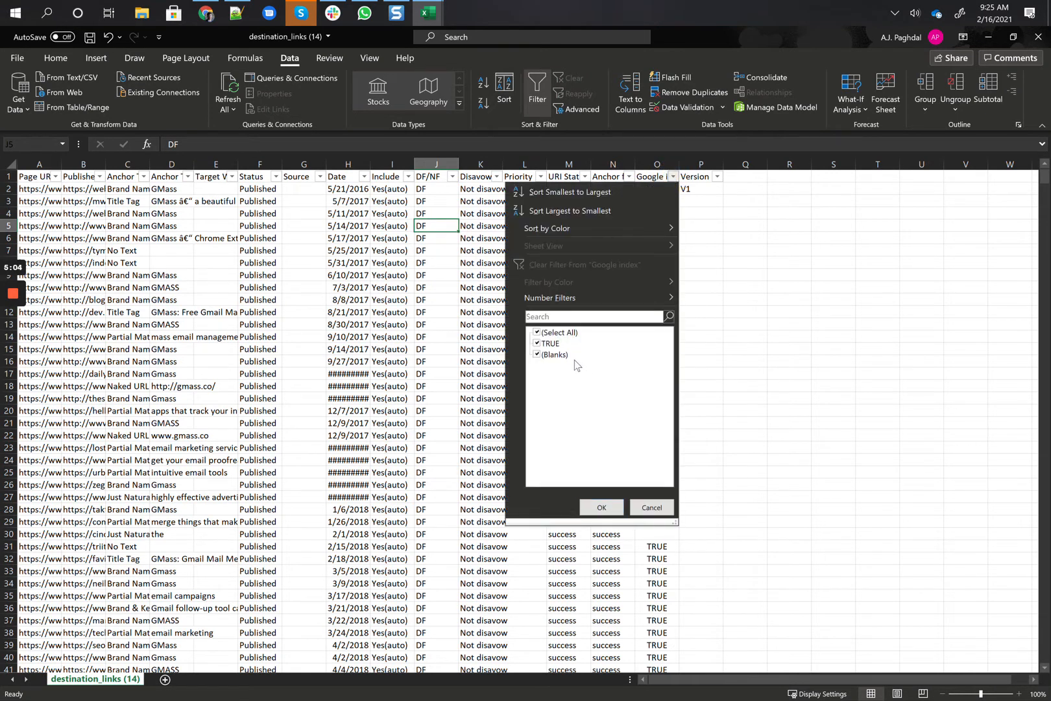
{"action": "left_click", "coordinate": [553, 344]}
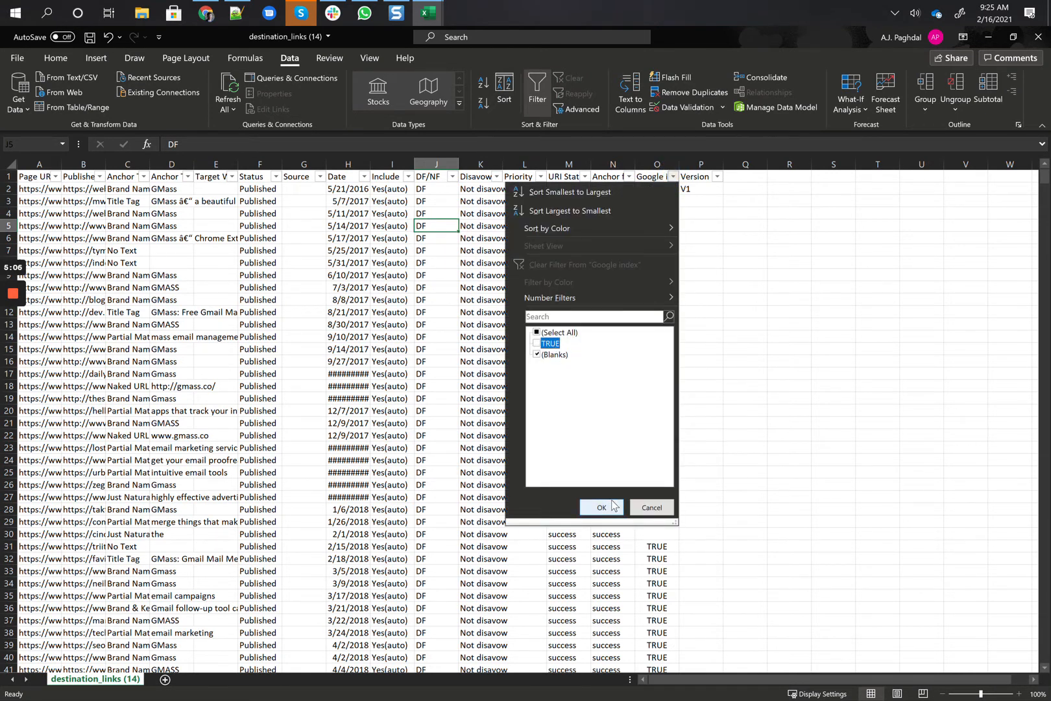
{"action": "left_click", "coordinate": [607, 505]}
Delete all the rows with a blank Google index entry and clear that column's filter.
{"action": "left_click", "coordinate": [156, 226]}
{"action": "left_click_drag", "start_coordinate": [9, 188], "coordinate": [9, 587]}
{"action": "right_click", "coordinate": [148, 335]}
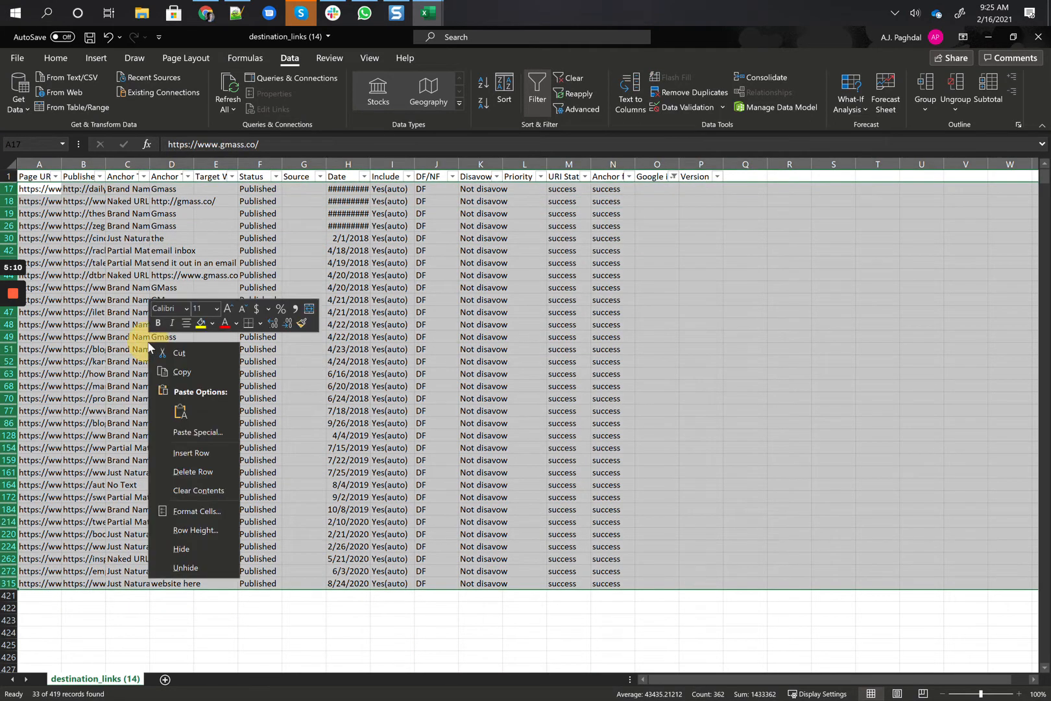
{"action": "left_click", "coordinate": [198, 478]}
{"action": "left_click", "coordinate": [674, 176]}
{"action": "left_click", "coordinate": [642, 260]}
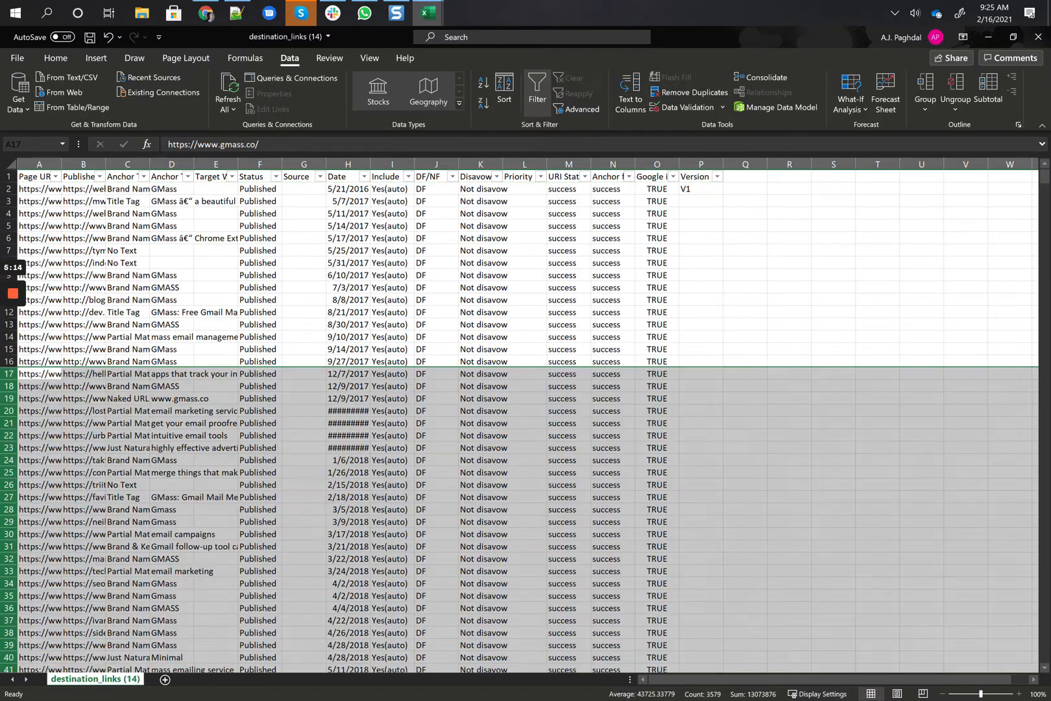
{"action": "left_click", "coordinate": [471, 242]}
{"action": "left_click", "coordinate": [434, 213]}
{"action": "left_click", "coordinate": [640, 250]}
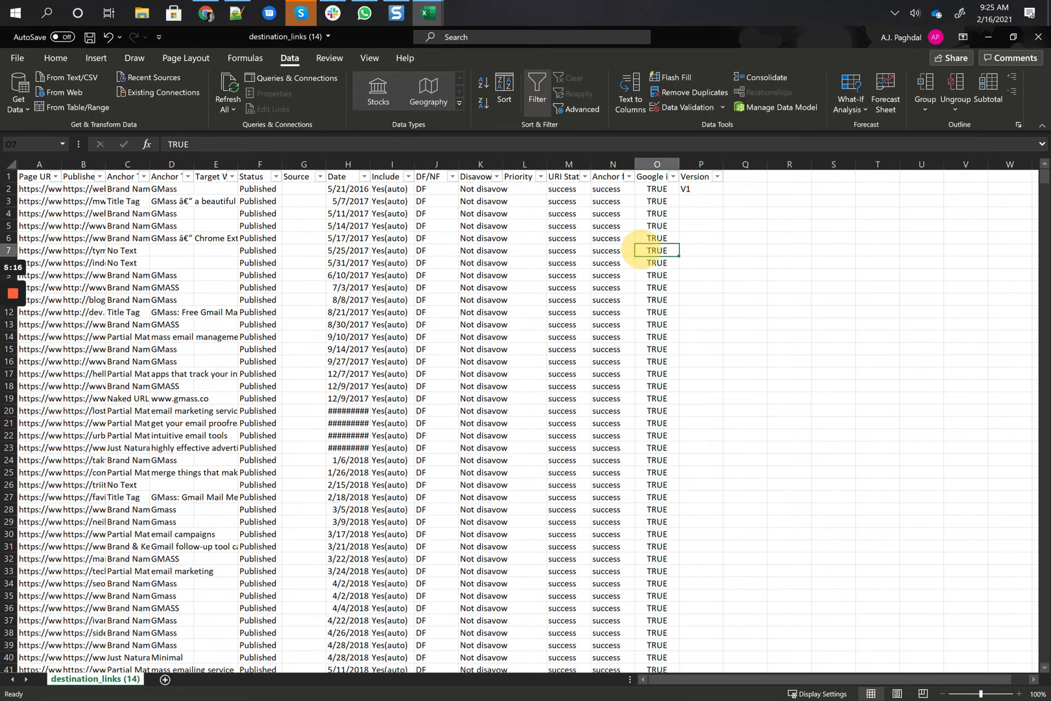
Widen the Page URL and Published URL columns and copy all the published URLs below the header.
{"action": "left_click", "coordinate": [40, 213]}
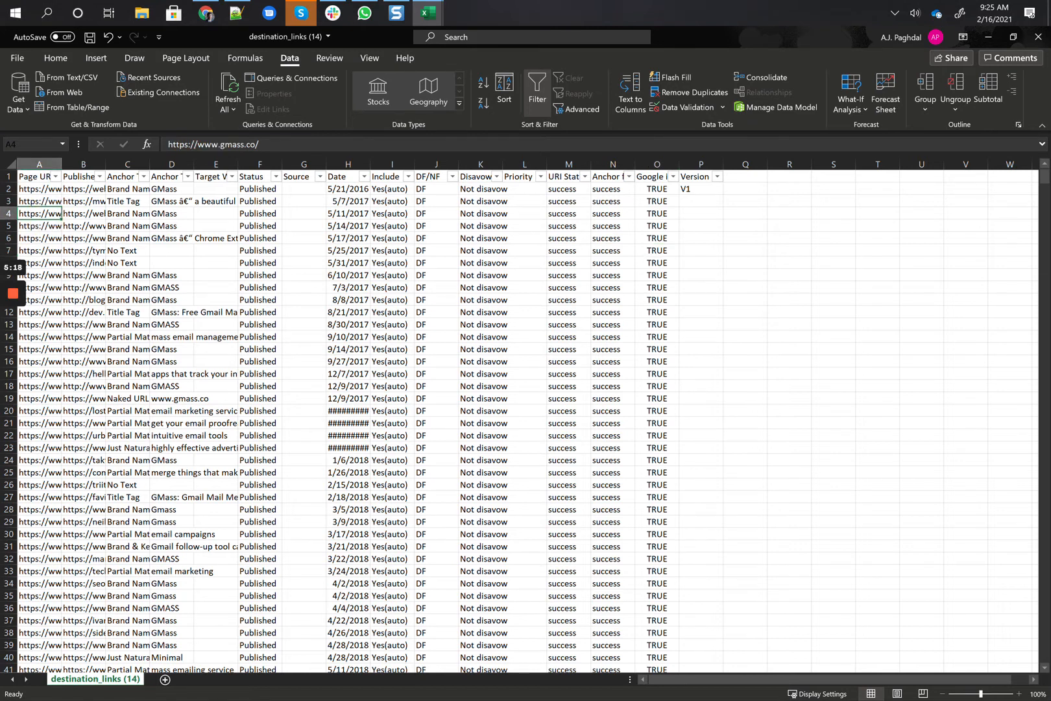
{"action": "key", "text": "ctrl+Down"}
{"action": "scroll", "coordinate": [527, 421], "scroll_direction": "down", "scroll_amount": 1}
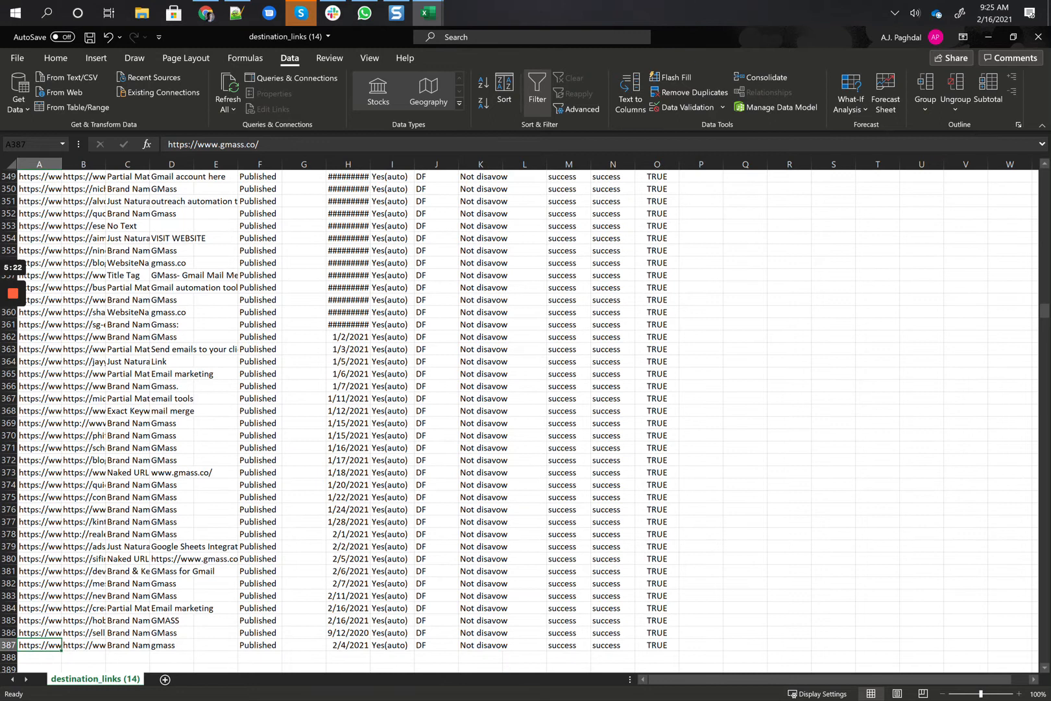
{"action": "key", "text": "ctrl+Up"}
{"action": "left_click_drag", "start_coordinate": [62, 164], "coordinate": [593, 168]}
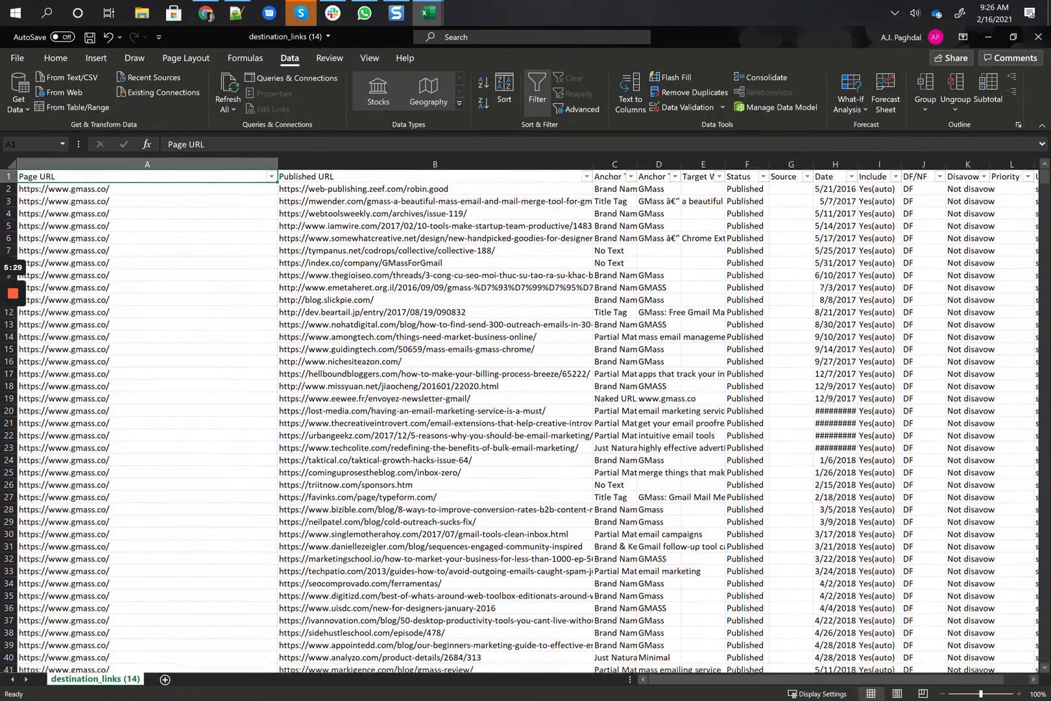
{"action": "left_click", "coordinate": [386, 189]}
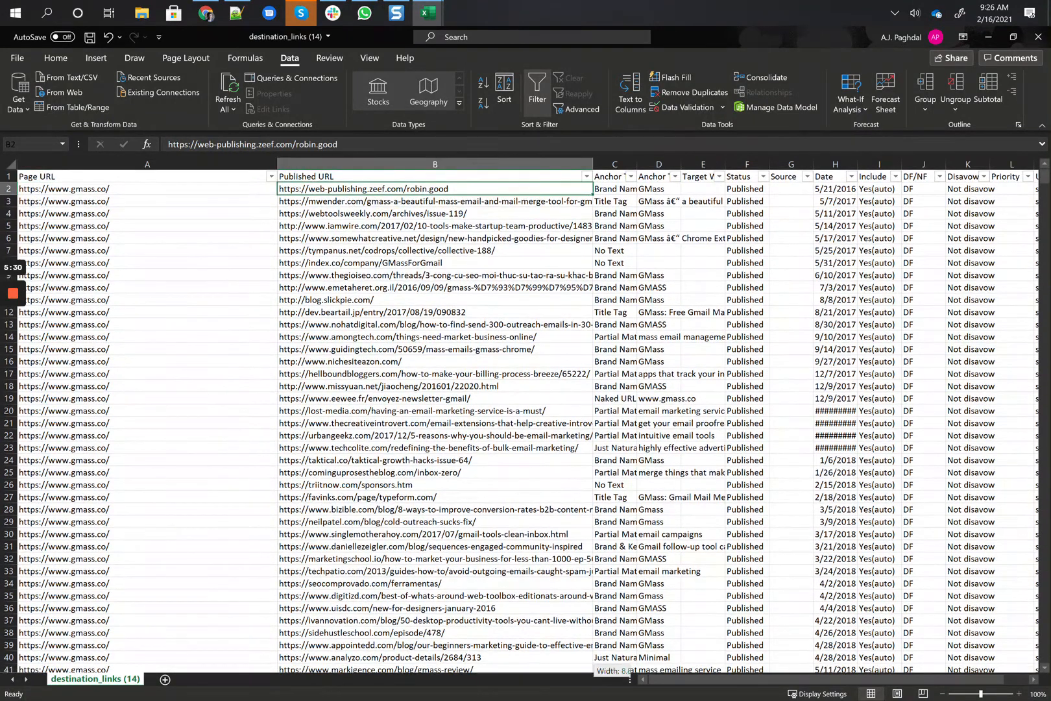
{"action": "key", "text": "ctrl+shift+Down"}
{"action": "key", "text": "ctrl+c"}
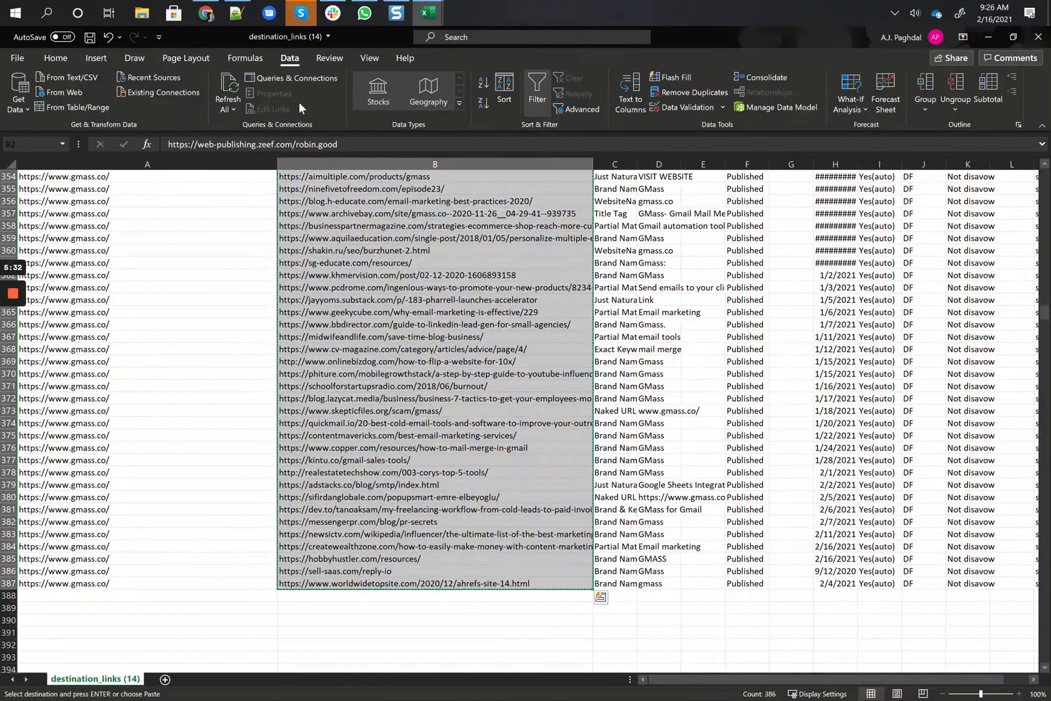
Switch to the browser and start a new project in the link prospecting tool.
{"action": "left_click", "coordinate": [206, 13]}
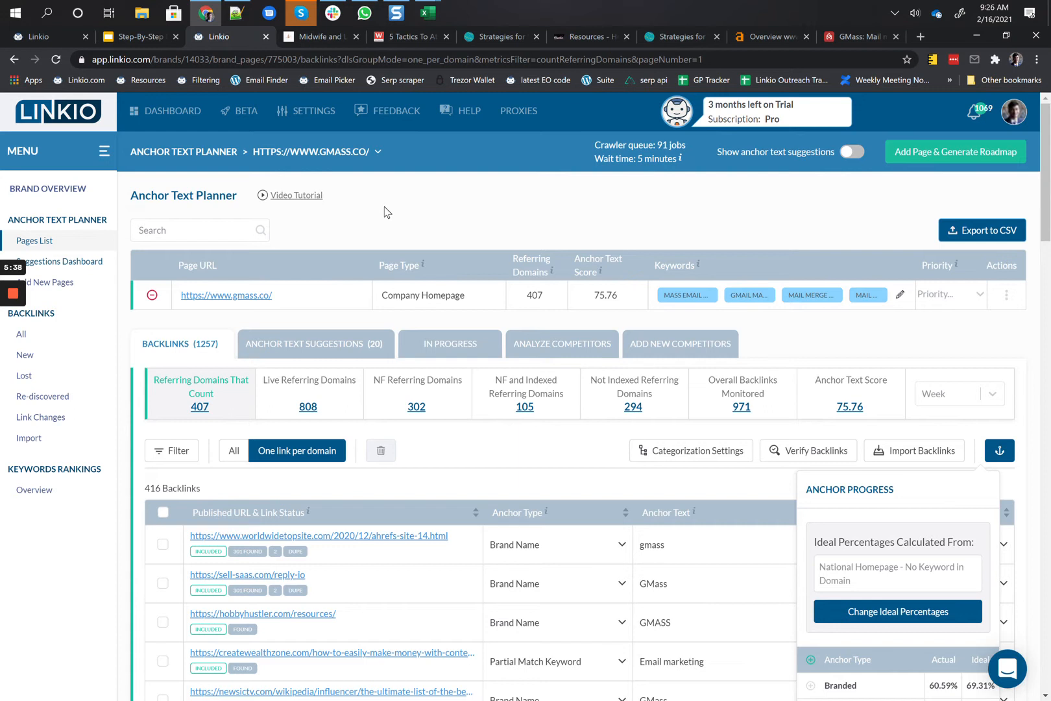
{"action": "mouse_move", "coordinate": [21, 302]}
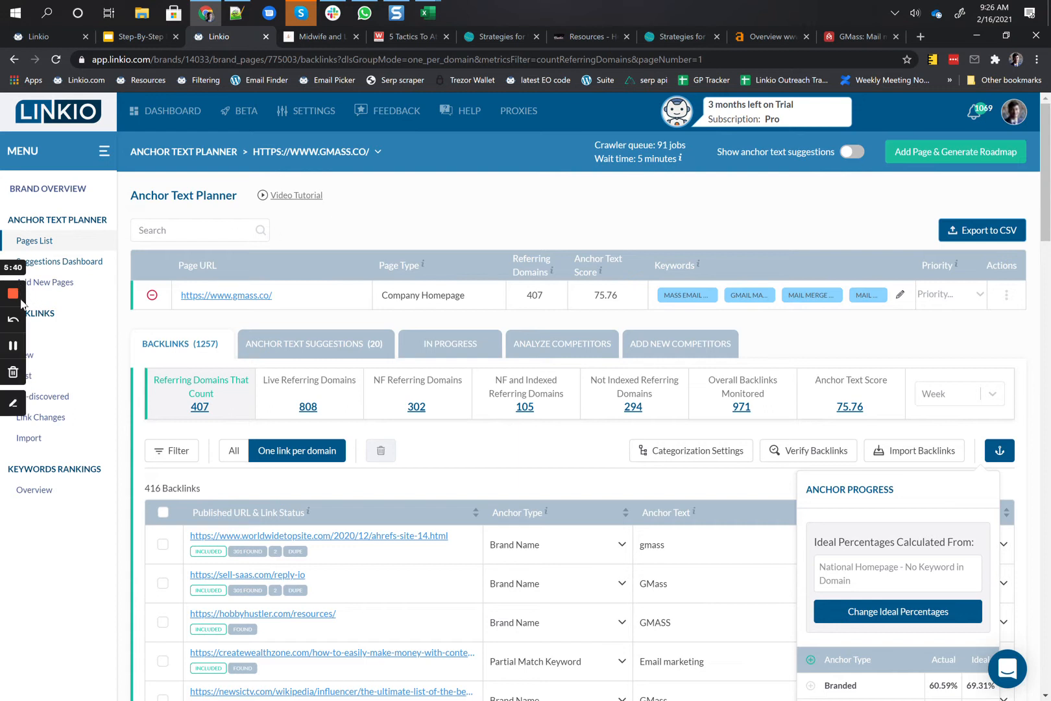
{"action": "left_click", "coordinate": [19, 349]}
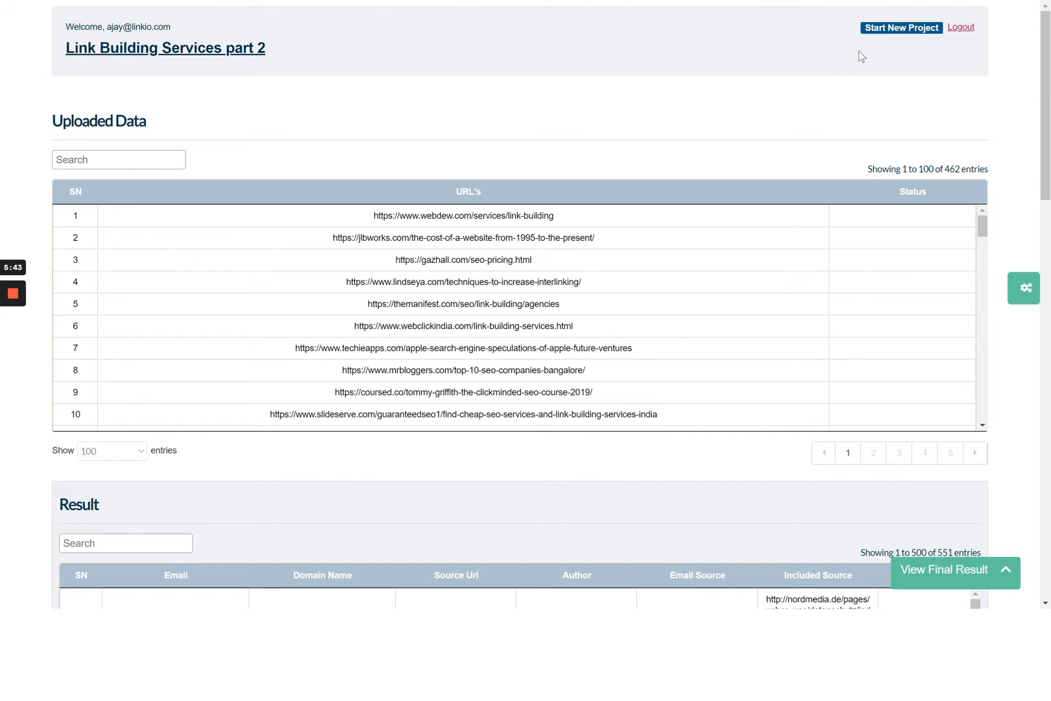
{"action": "left_click", "coordinate": [899, 28]}
{"action": "left_click", "coordinate": [874, 32]}
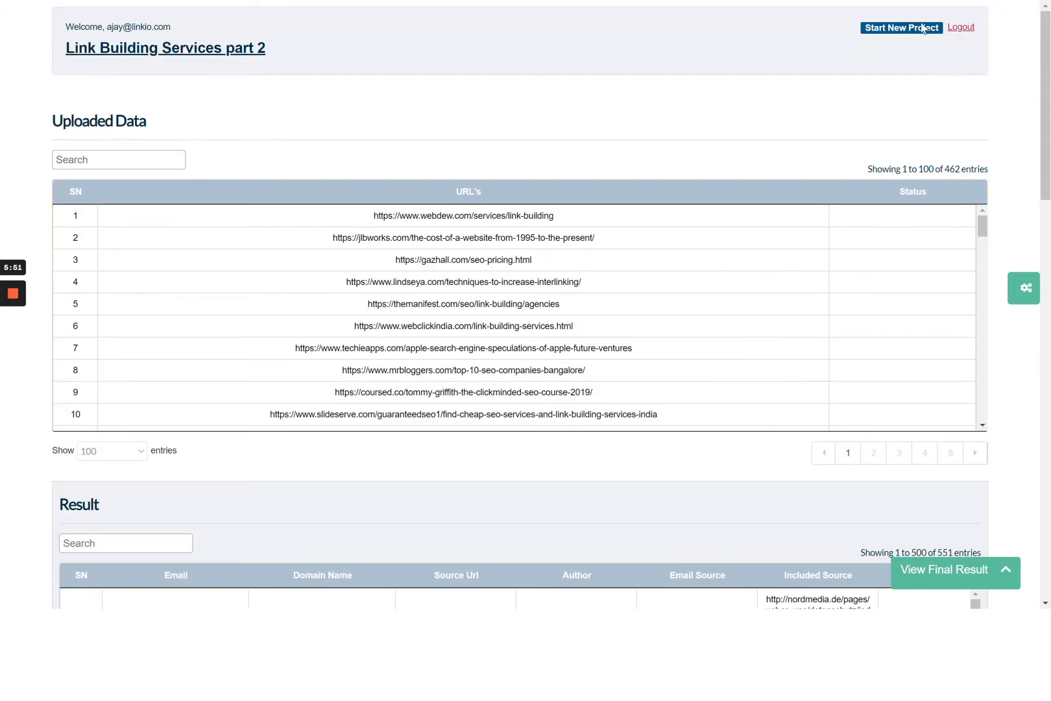
{"action": "left_click", "coordinate": [924, 28]}
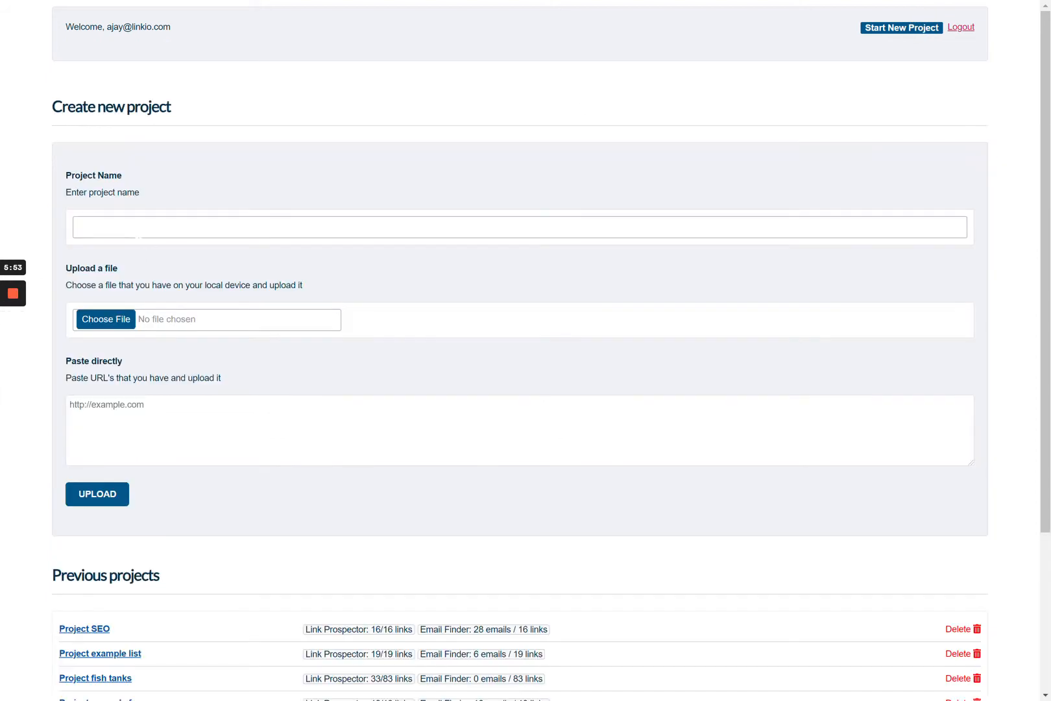
Name the project "Gmass homepage backlinks", paste the copied URLs directly and upload them.
{"action": "left_click", "coordinate": [134, 228]}
{"action": "type", "text": "Gmass homepage backlinks"}
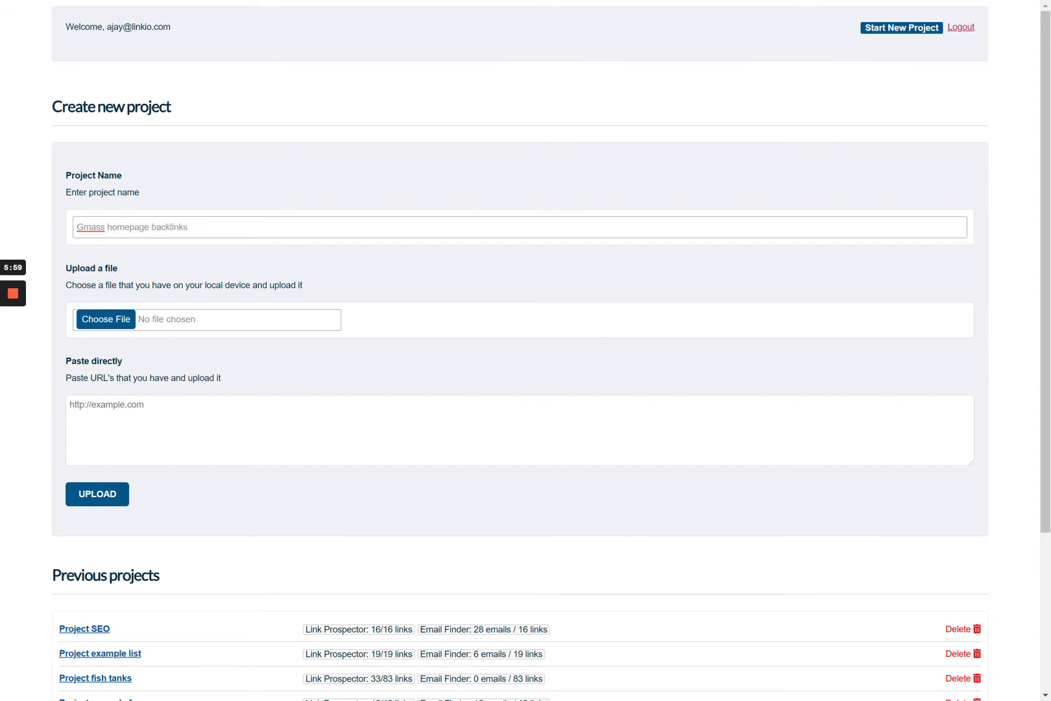
{"action": "left_click", "coordinate": [130, 417]}
{"action": "key", "text": "ctrl+v"}
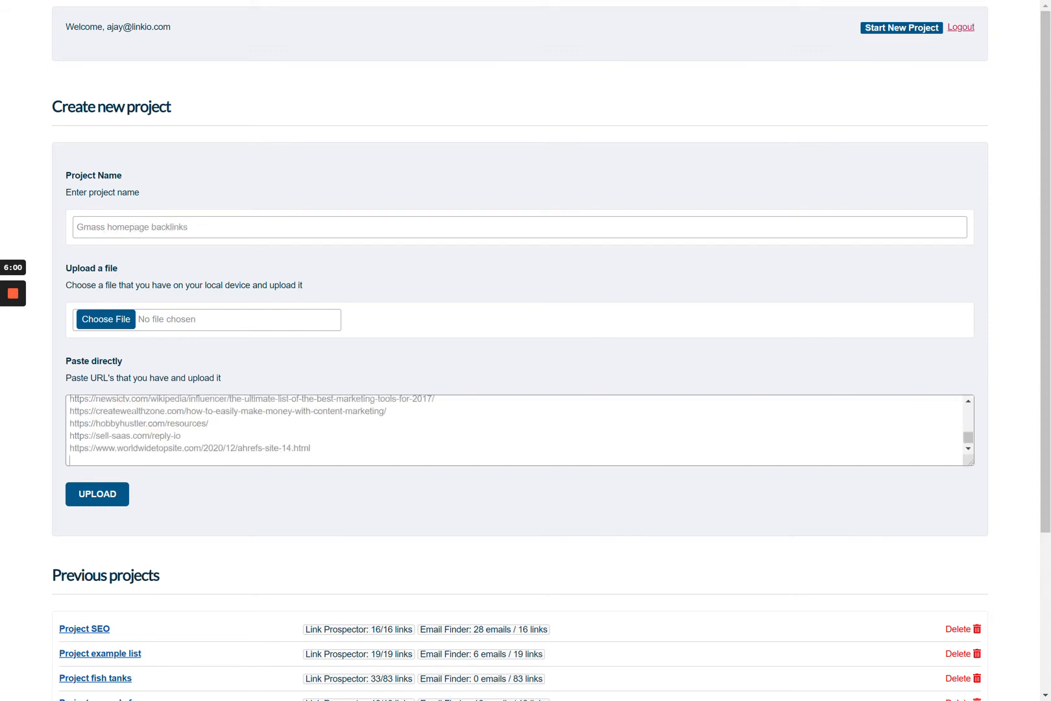
{"action": "left_click", "coordinate": [109, 499]}
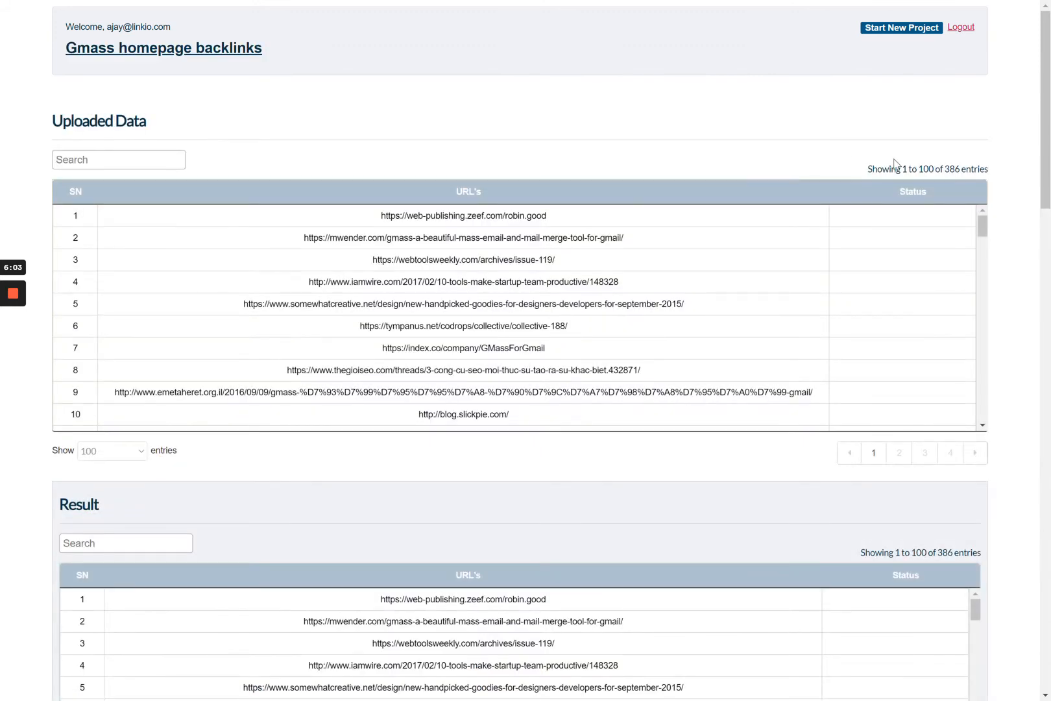
Expand the Remove/Filter URLs section below the bulk actions of the new project.
{"action": "triple_click", "coordinate": [950, 167]}
{"action": "left_click", "coordinate": [916, 164]}
{"action": "scroll", "coordinate": [573, 445], "scroll_direction": "down", "scroll_amount": 4}
{"action": "scroll", "coordinate": [573, 445], "scroll_direction": "down", "scroll_amount": 1}
{"action": "scroll", "coordinate": [293, 579], "scroll_direction": "down", "scroll_amount": 5}
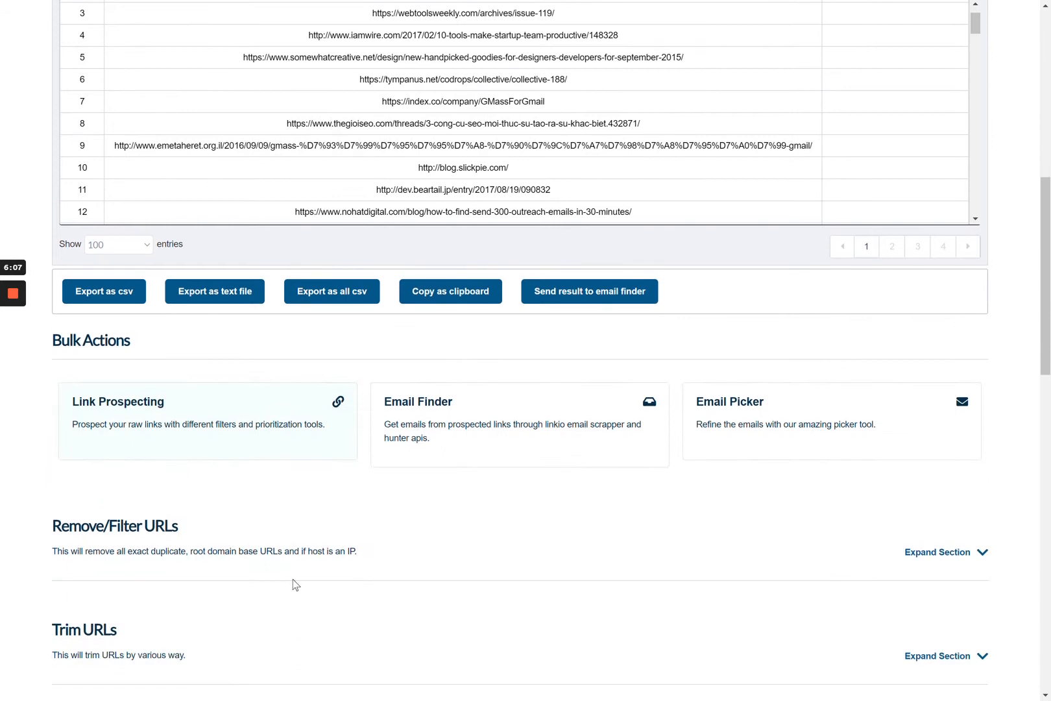
{"action": "scroll", "coordinate": [120, 406], "scroll_direction": "down", "scroll_amount": 3}
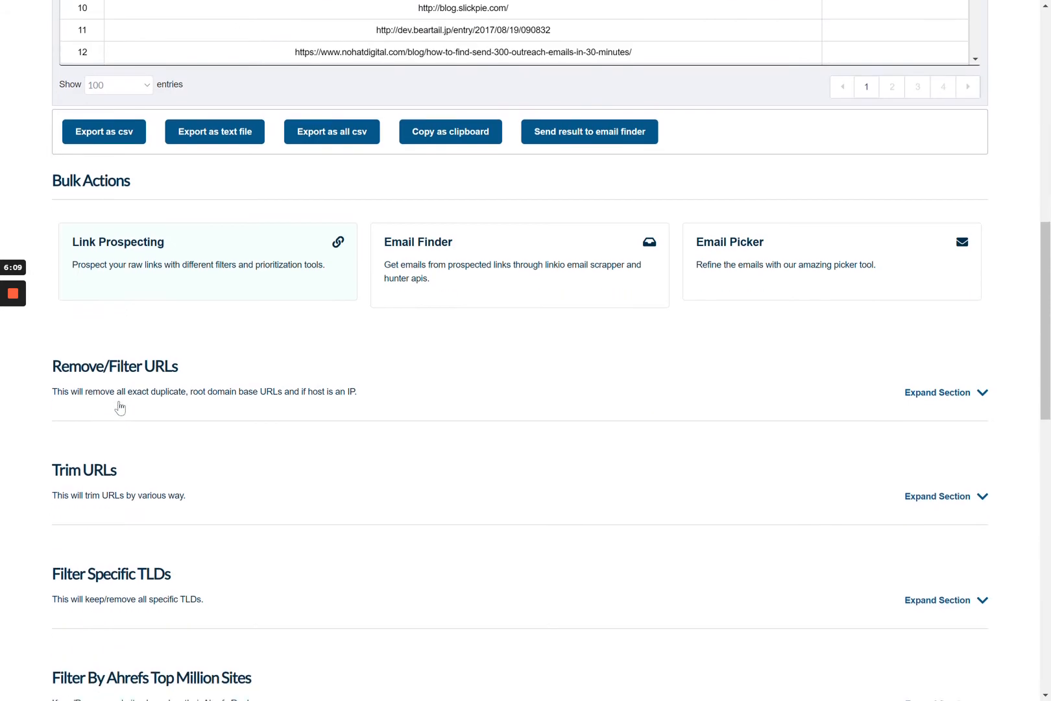
{"action": "left_click", "coordinate": [964, 376]}
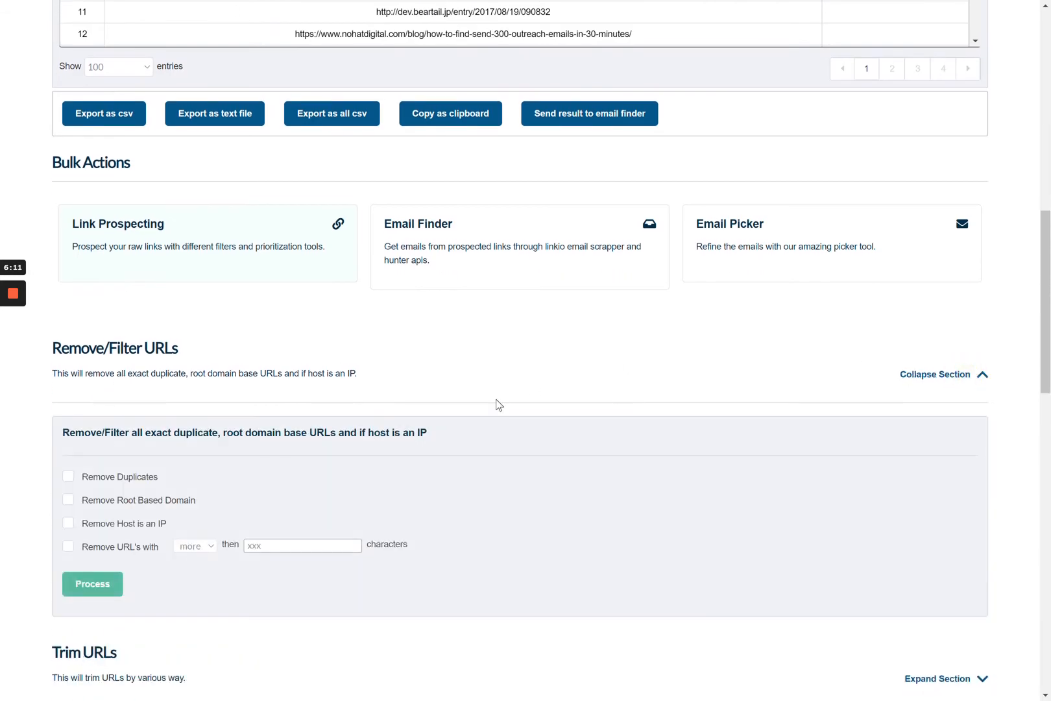
Process the list to remove duplicates, URLs whose host is an IP, and URLs with more than 150 characters.
{"action": "left_click", "coordinate": [144, 483]}
{"action": "left_click", "coordinate": [137, 525]}
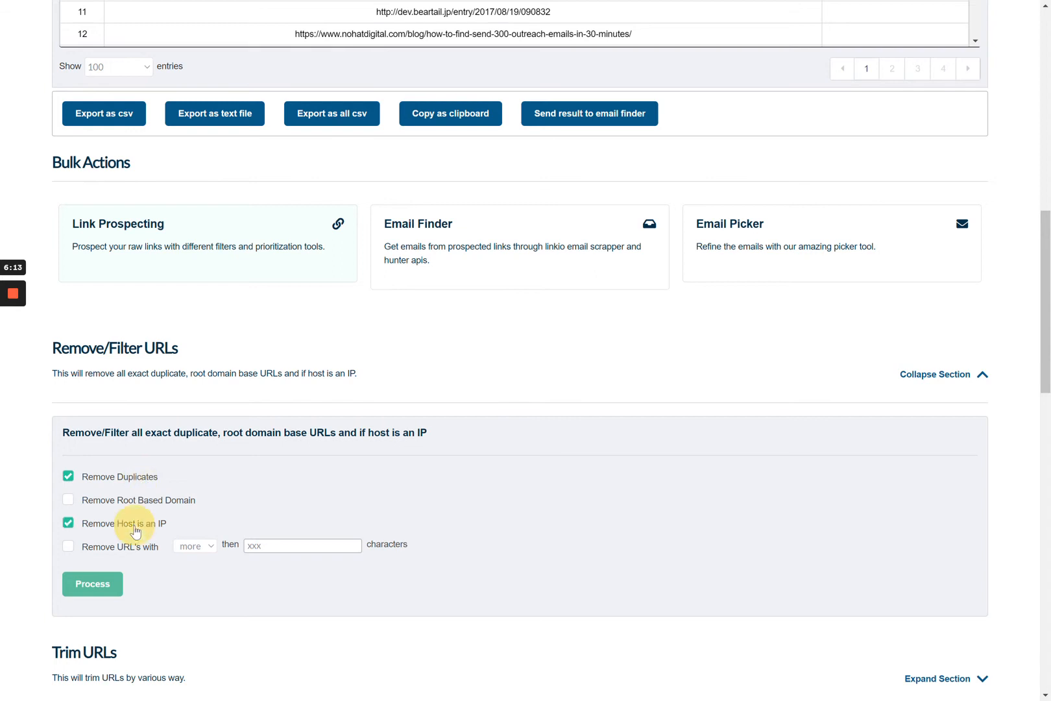
{"action": "left_click", "coordinate": [146, 547]}
{"action": "left_click", "coordinate": [290, 546]}
{"action": "type", "text": "150"}
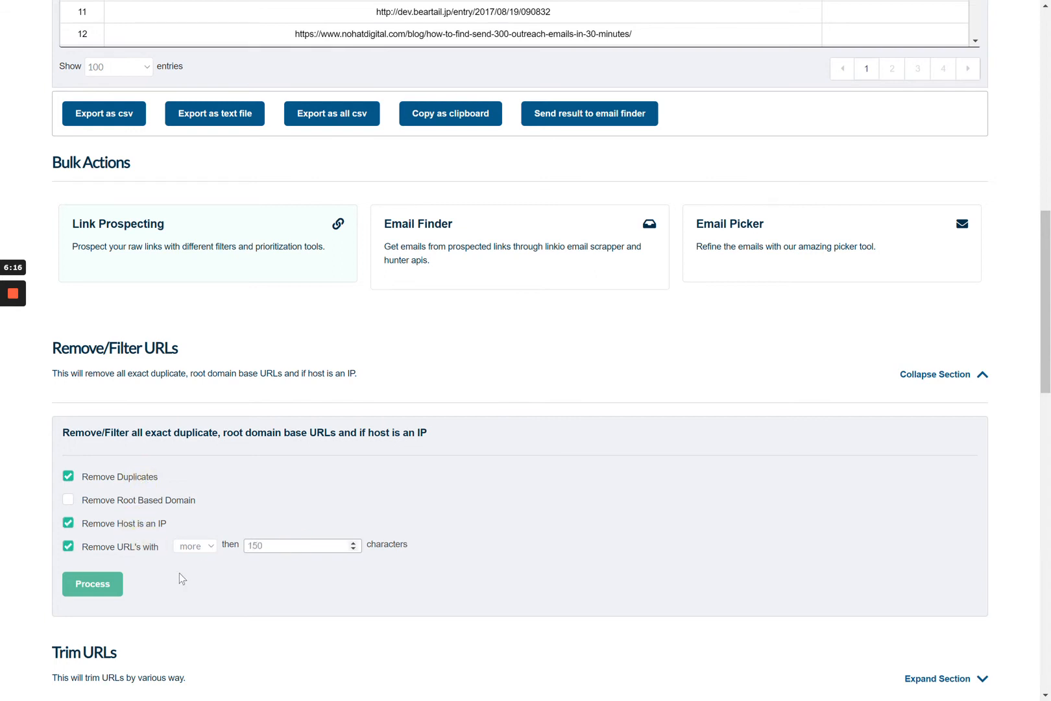
{"action": "left_click", "coordinate": [94, 585]}
{"action": "scroll", "coordinate": [172, 554], "scroll_direction": "down", "scroll_amount": 3}
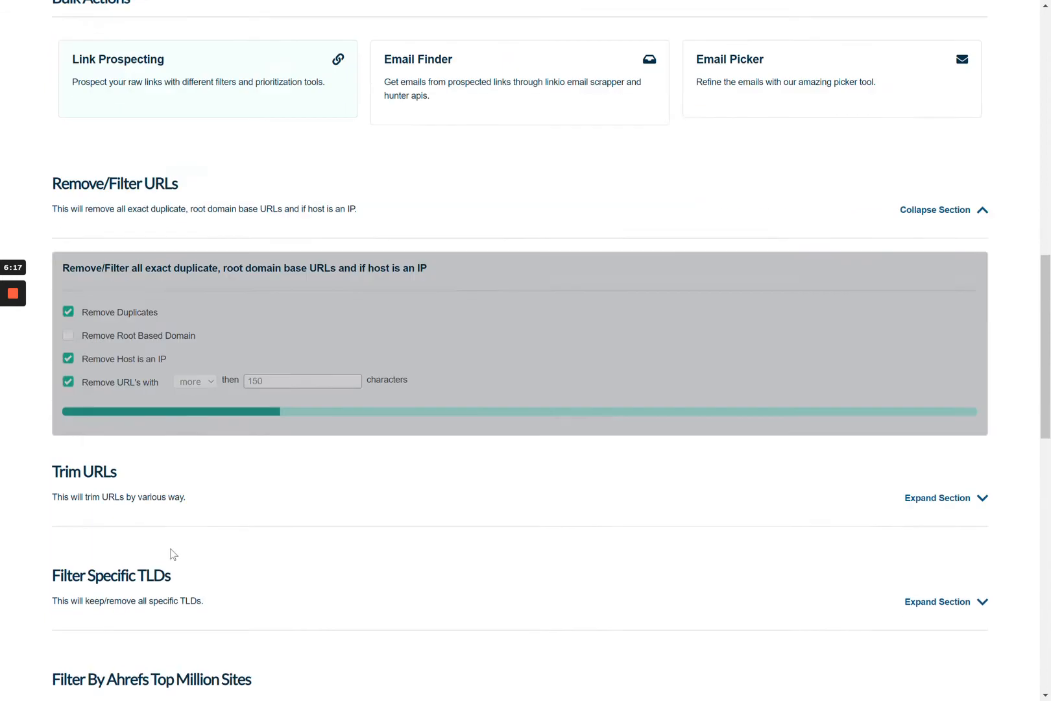
{"action": "scroll", "coordinate": [156, 480], "scroll_direction": "down", "scroll_amount": 1}
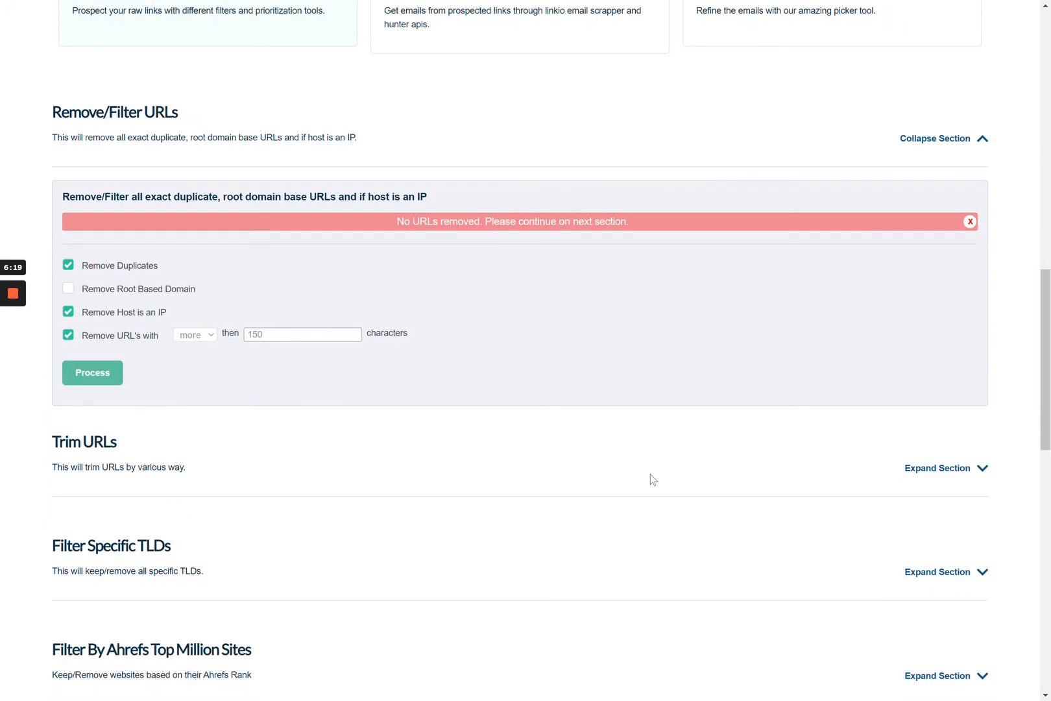
Expand the Filter Specific TLDs section and select all non-English country TLDs except .ai.
{"action": "left_click", "coordinate": [909, 570]}
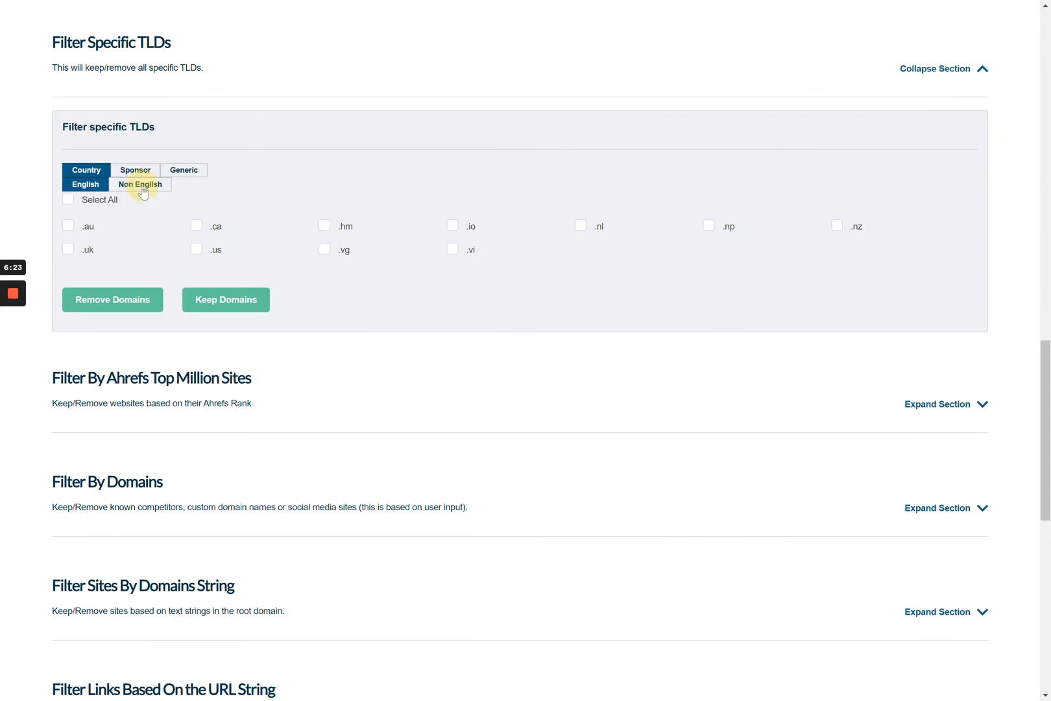
{"action": "left_click", "coordinate": [141, 186]}
{"action": "left_click", "coordinate": [113, 202]}
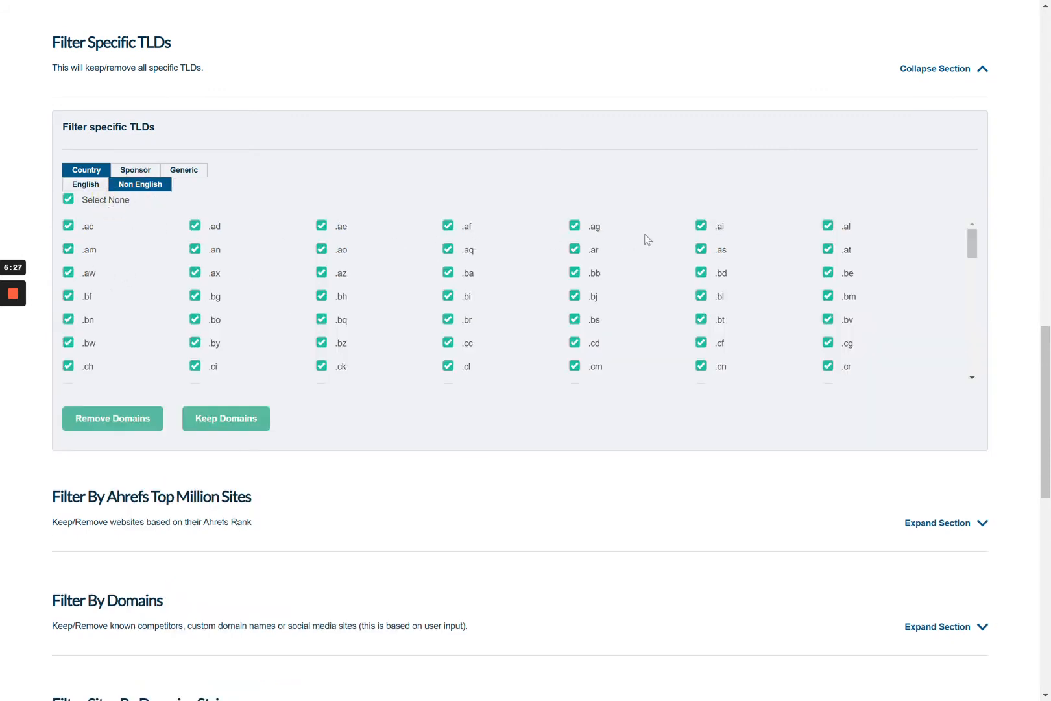
{"action": "left_click", "coordinate": [719, 225]}
{"action": "scroll", "coordinate": [650, 302], "scroll_direction": "down", "scroll_amount": 2}
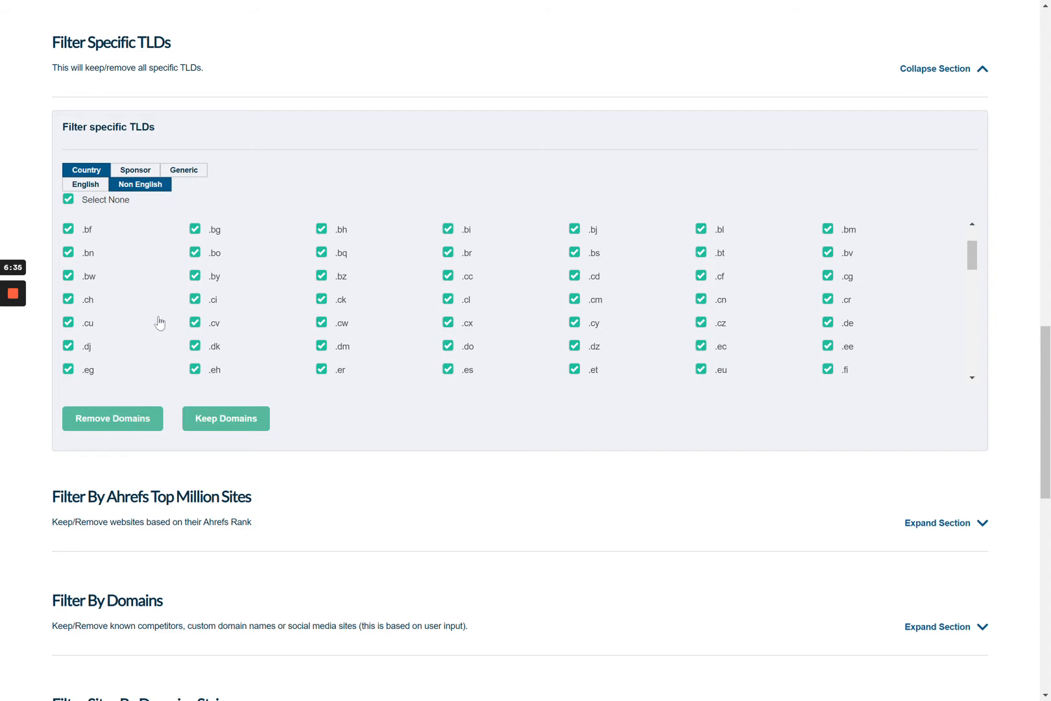
Deselect .in and other acceptable TLDs further down the non-English country list.
{"action": "scroll", "coordinate": [158, 323], "scroll_direction": "down", "scroll_amount": 5}
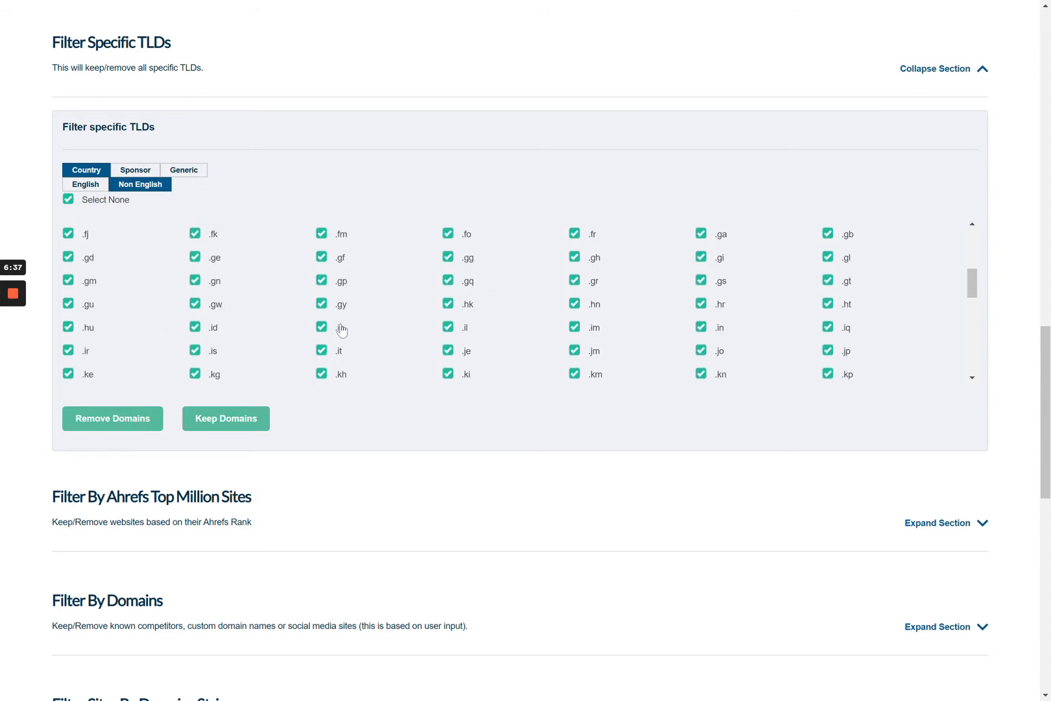
{"action": "left_click", "coordinate": [707, 334]}
{"action": "scroll", "coordinate": [418, 335], "scroll_direction": "down", "scroll_amount": 3}
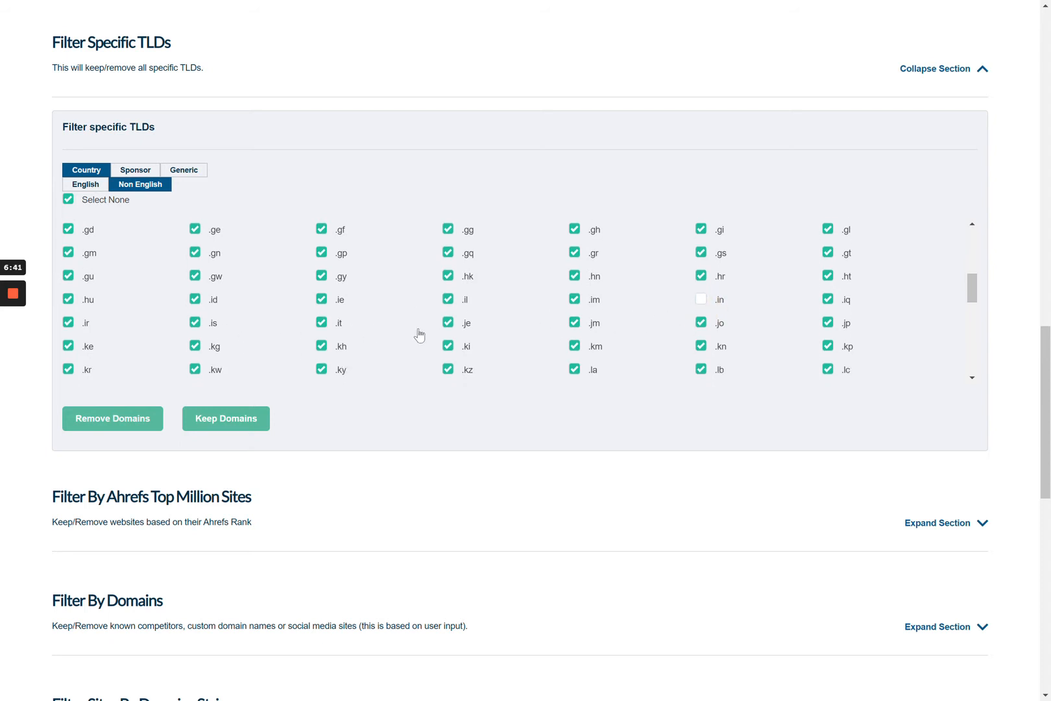
{"action": "left_click", "coordinate": [79, 362]}
{"action": "scroll", "coordinate": [200, 361], "scroll_direction": "down", "scroll_amount": 3}
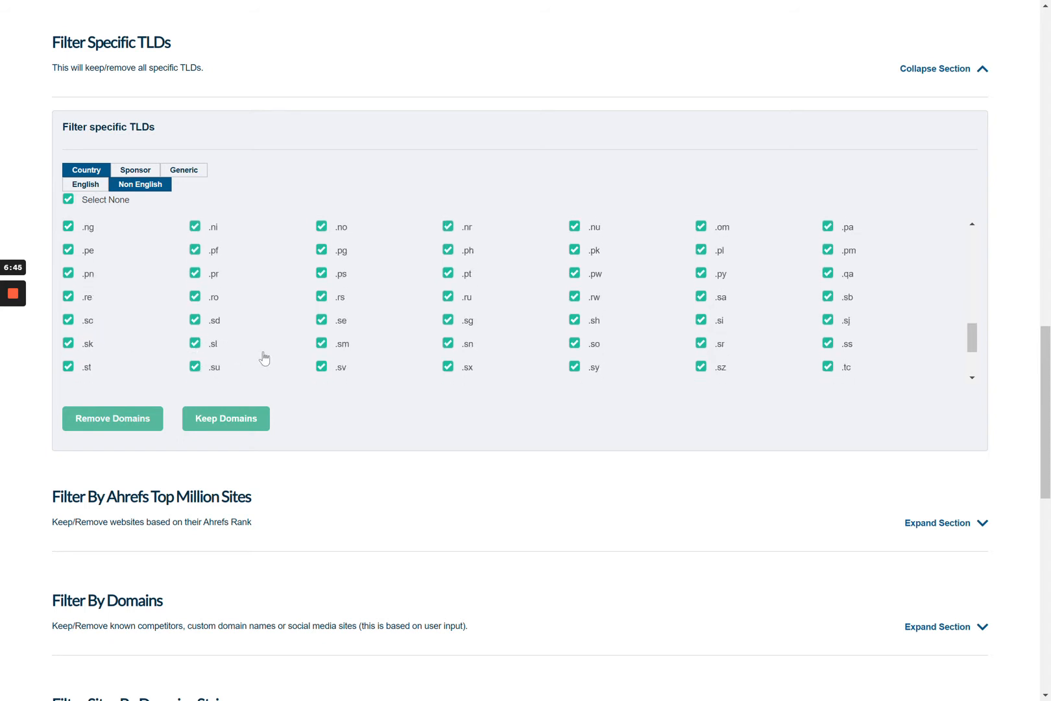
{"action": "scroll", "coordinate": [504, 342], "scroll_direction": "down", "scroll_amount": 1}
{"action": "left_click", "coordinate": [89, 332]}
Select all sponsor TLDs in the TLD filter.
{"action": "left_click", "coordinate": [87, 185]}
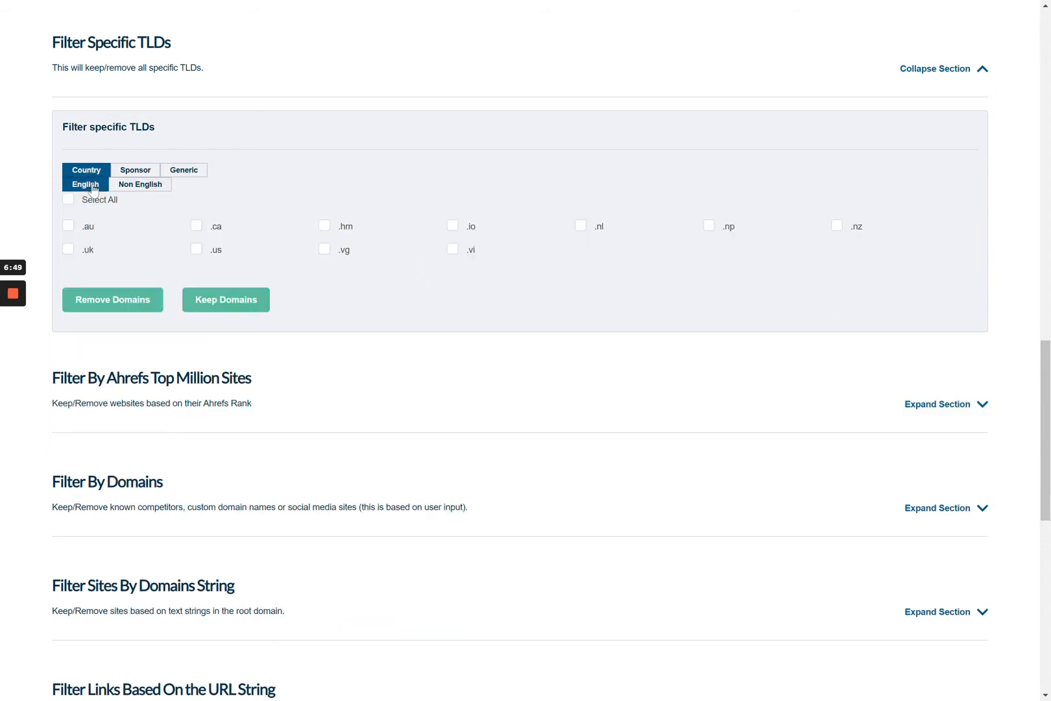
{"action": "left_click", "coordinate": [124, 172]}
{"action": "left_click", "coordinate": [100, 186]}
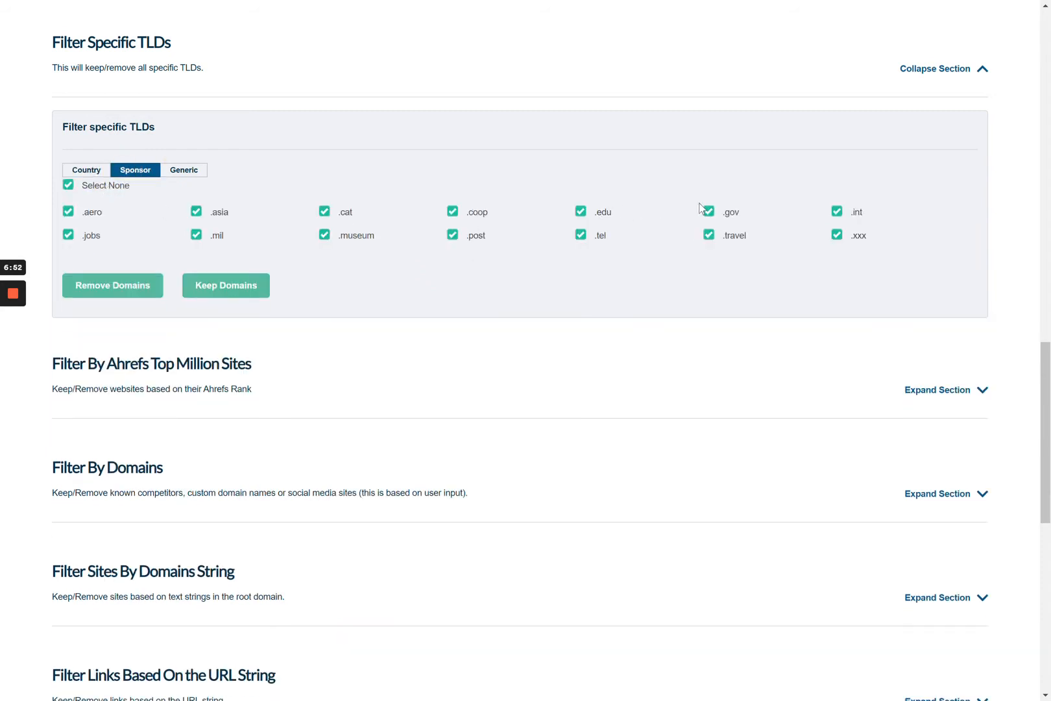
Select the common generic TLDs .biz, .info, .mobi and .xyz, and list the matching domains for removal.
{"action": "left_click", "coordinate": [195, 173]}
{"action": "left_click", "coordinate": [329, 232]}
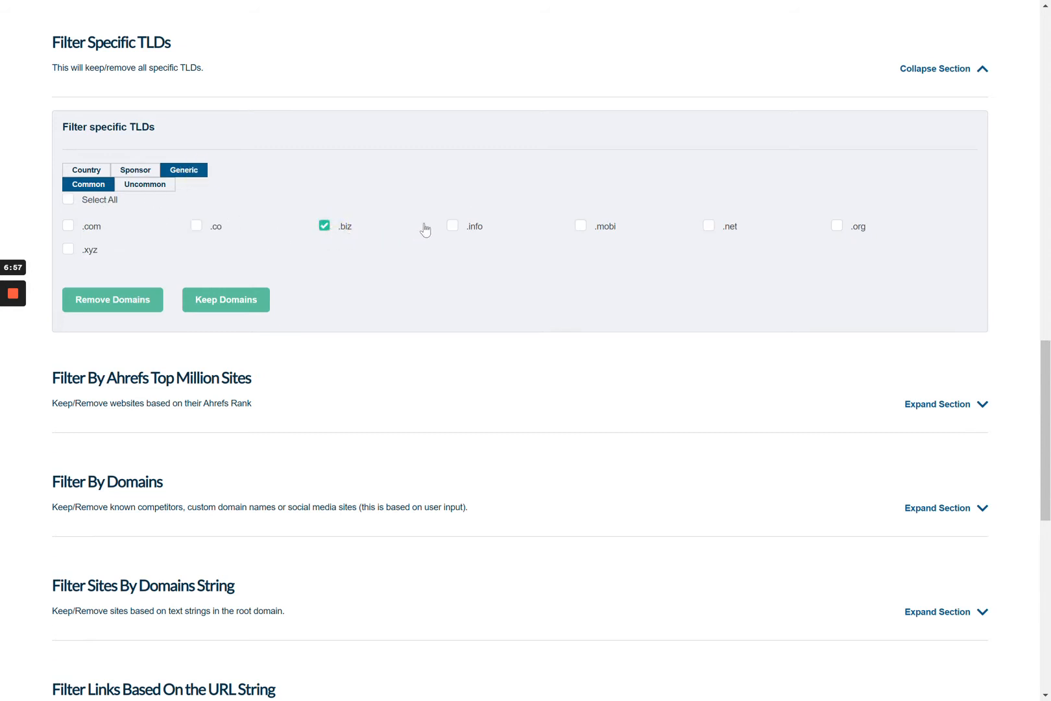
{"action": "left_click", "coordinate": [460, 230]}
{"action": "left_click", "coordinate": [603, 231]}
{"action": "left_click", "coordinate": [90, 253]}
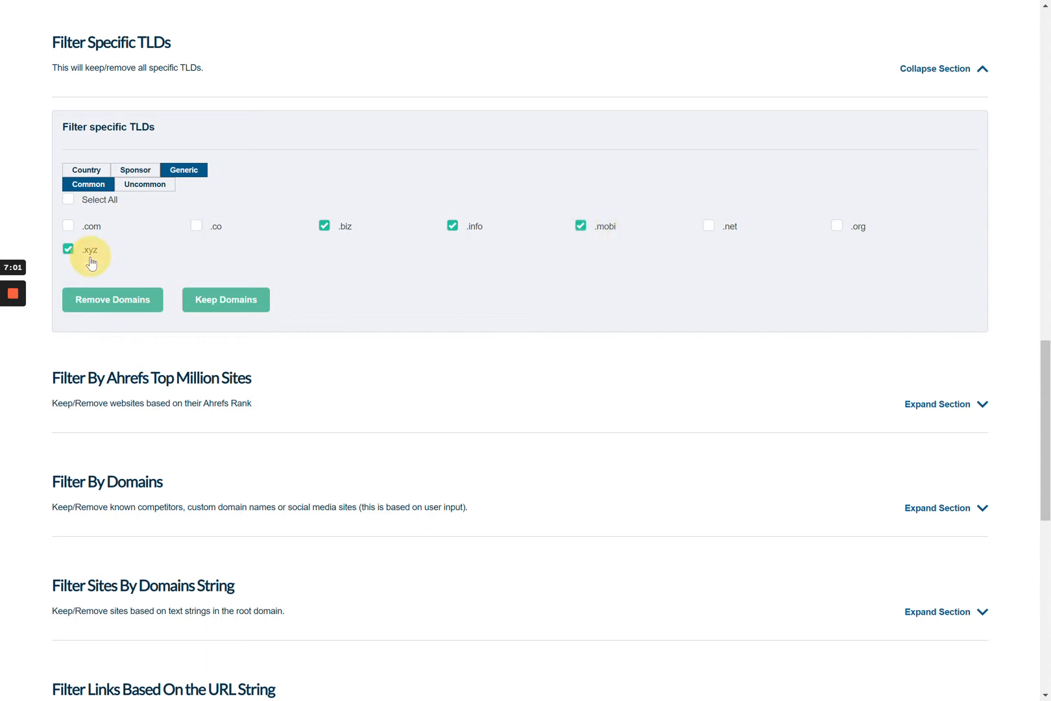
{"action": "left_click", "coordinate": [115, 297]}
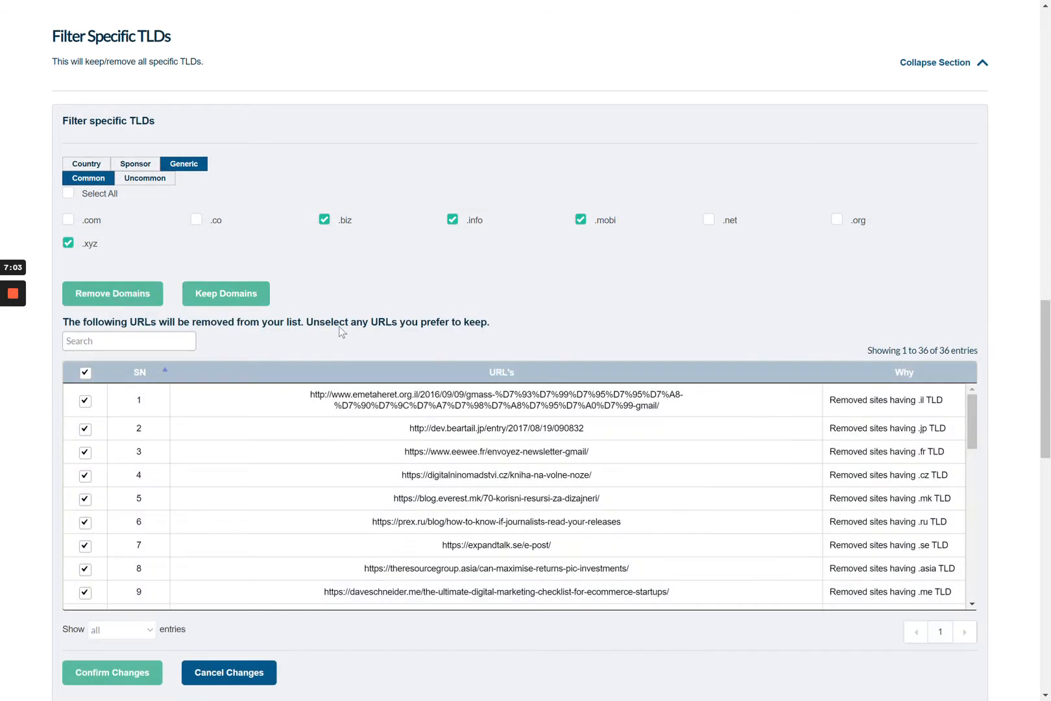
Review the TLD removal list, uncheck the .me URL about an ecommerce startups marketing checklist, and confirm the changes.
{"action": "scroll", "coordinate": [572, 344], "scroll_direction": "down", "scroll_amount": 1}
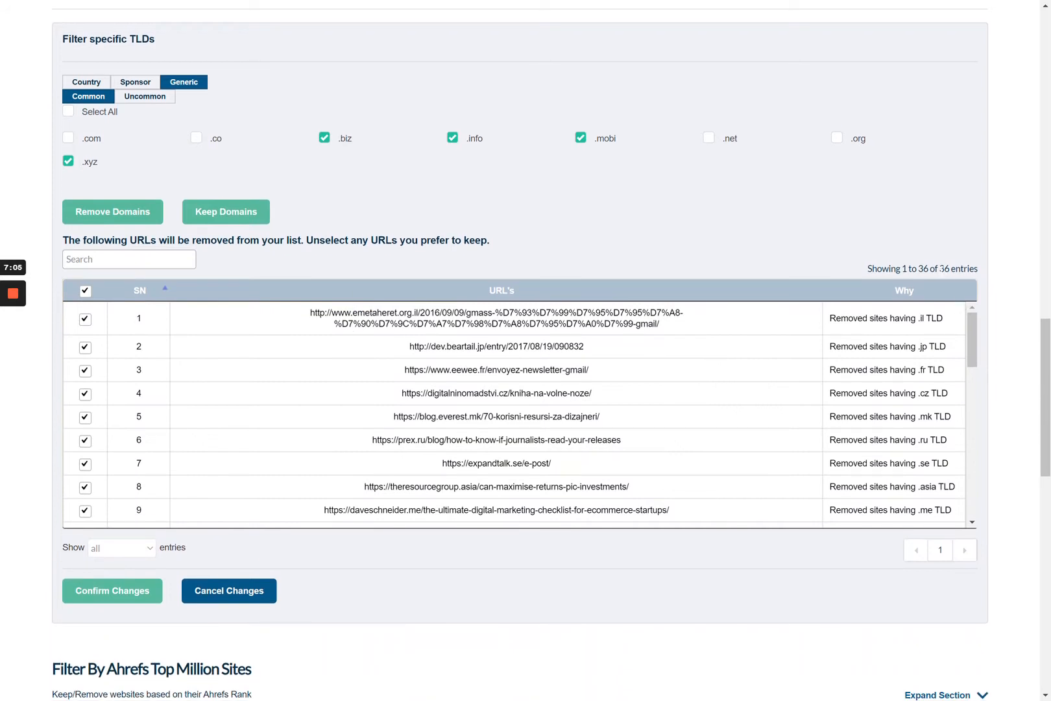
{"action": "scroll", "coordinate": [560, 444], "scroll_direction": "down", "scroll_amount": 3}
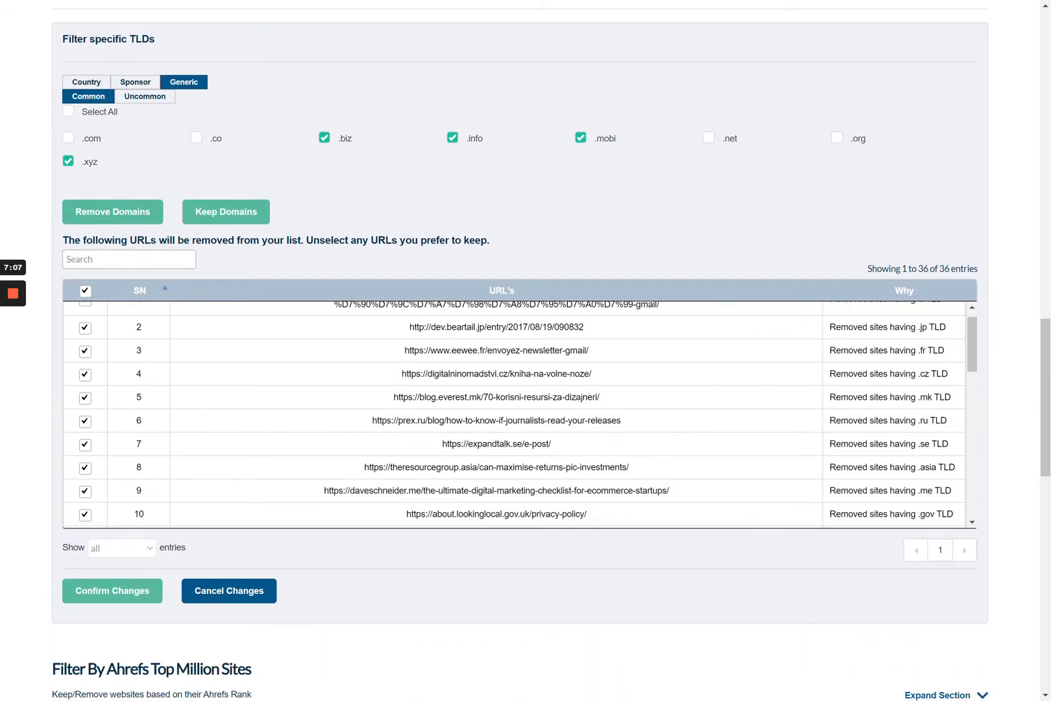
{"action": "scroll", "coordinate": [560, 443], "scroll_direction": "down", "scroll_amount": 3}
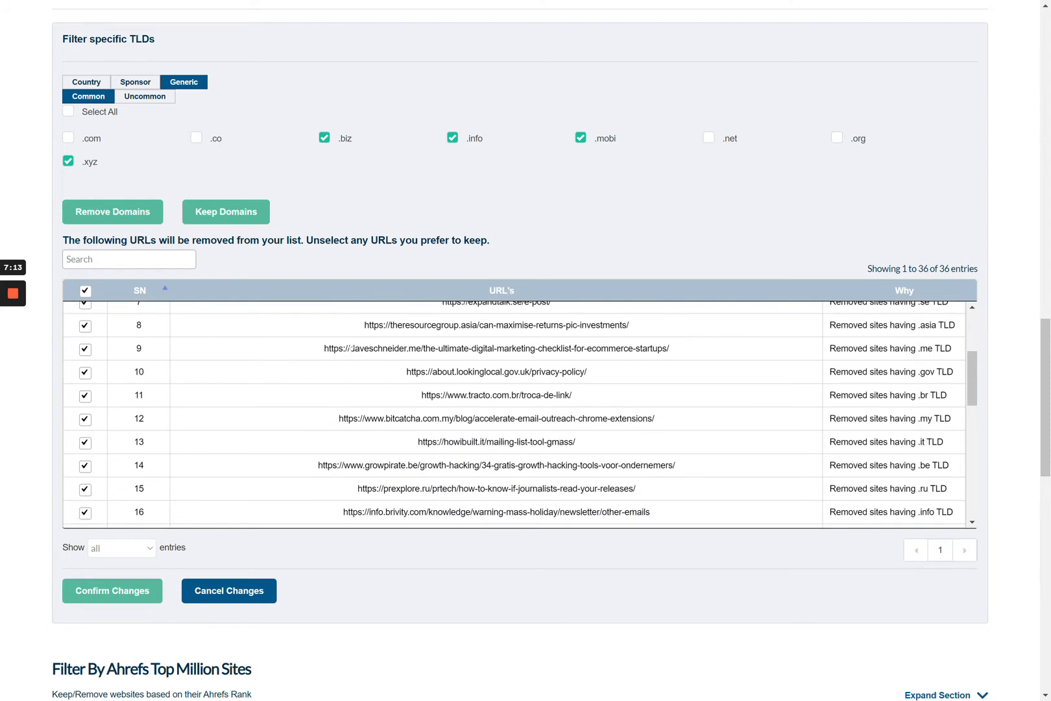
{"action": "left_click", "coordinate": [85, 351]}
{"action": "scroll", "coordinate": [398, 348], "scroll_direction": "down", "scroll_amount": 3}
{"action": "scroll", "coordinate": [400, 353], "scroll_direction": "down", "scroll_amount": 3}
{"action": "scroll", "coordinate": [401, 352], "scroll_direction": "down", "scroll_amount": 3}
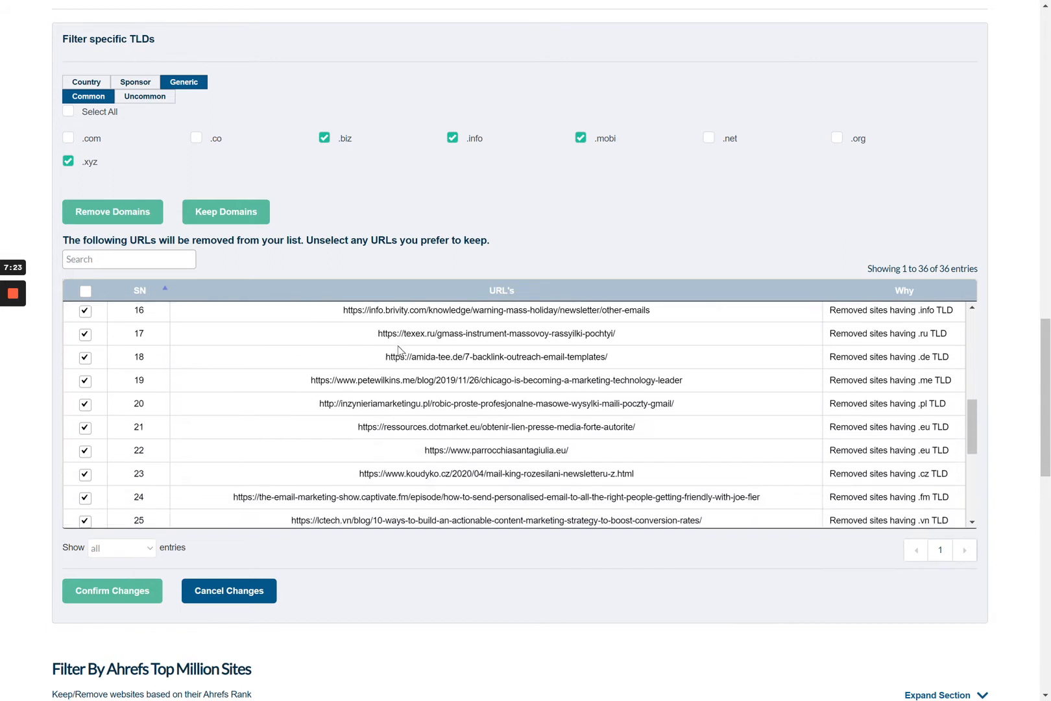
{"action": "scroll", "coordinate": [399, 348], "scroll_direction": "down", "scroll_amount": 2}
{"action": "scroll", "coordinate": [399, 348], "scroll_direction": "down", "scroll_amount": 5}
{"action": "scroll", "coordinate": [400, 351], "scroll_direction": "down", "scroll_amount": 3}
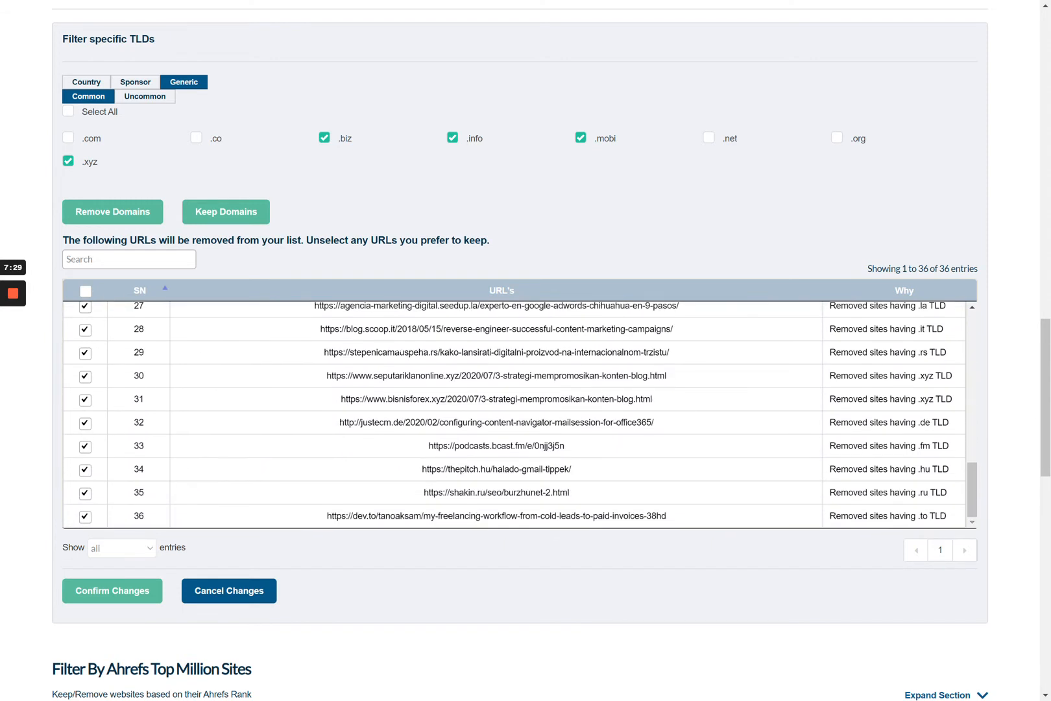
{"action": "scroll", "coordinate": [397, 352], "scroll_direction": "down", "scroll_amount": 1}
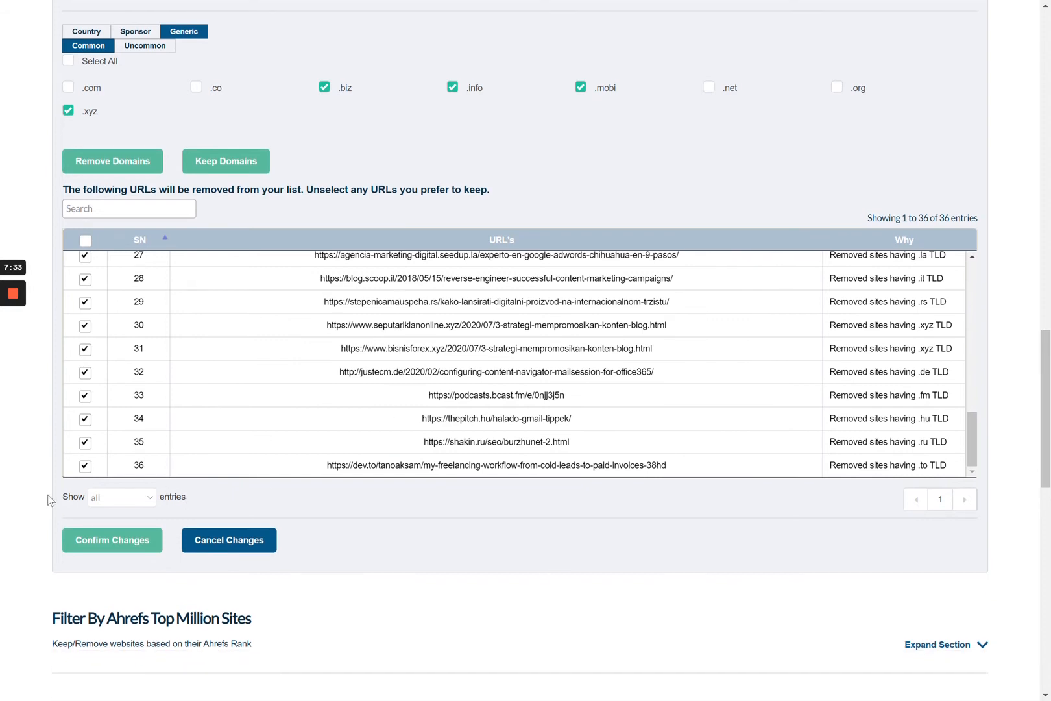
{"action": "left_click", "coordinate": [92, 543]}
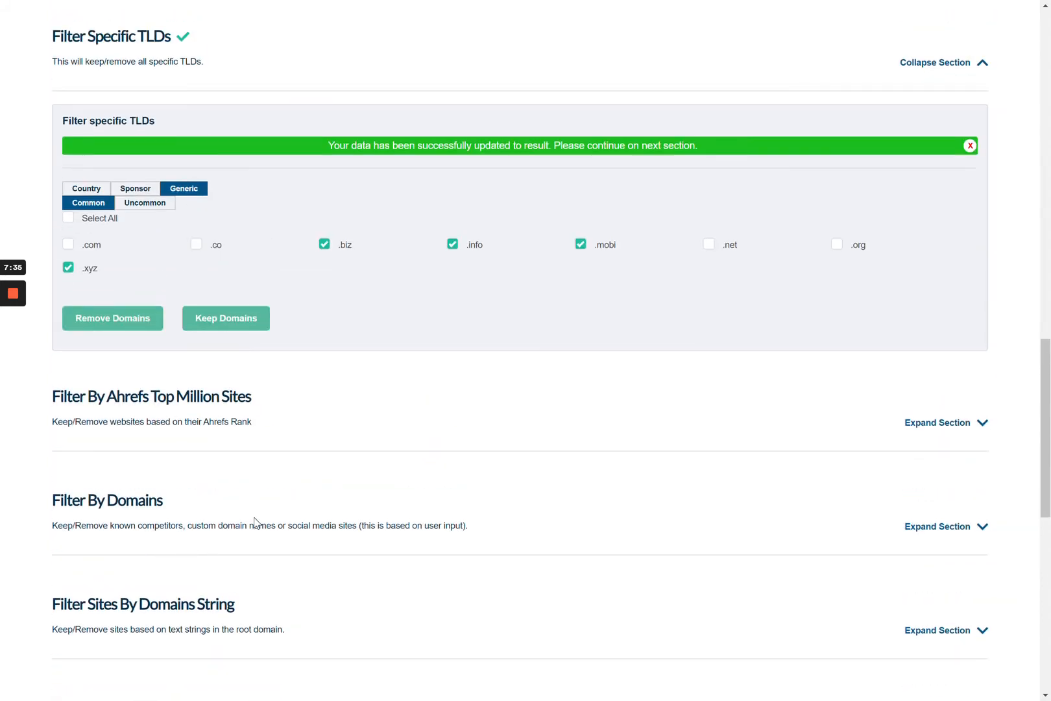
Filter out the sites within the top 10000 by Ahrefs rank and confirm their removal.
{"action": "scroll", "coordinate": [262, 520], "scroll_direction": "down", "scroll_amount": 1}
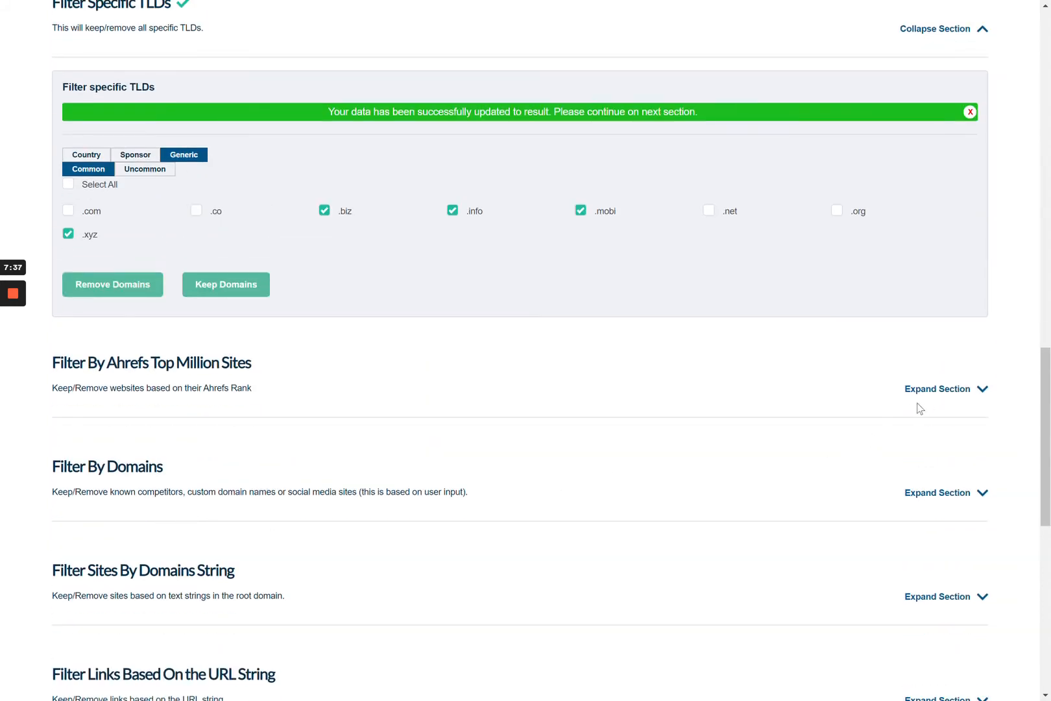
{"action": "left_click", "coordinate": [930, 395]}
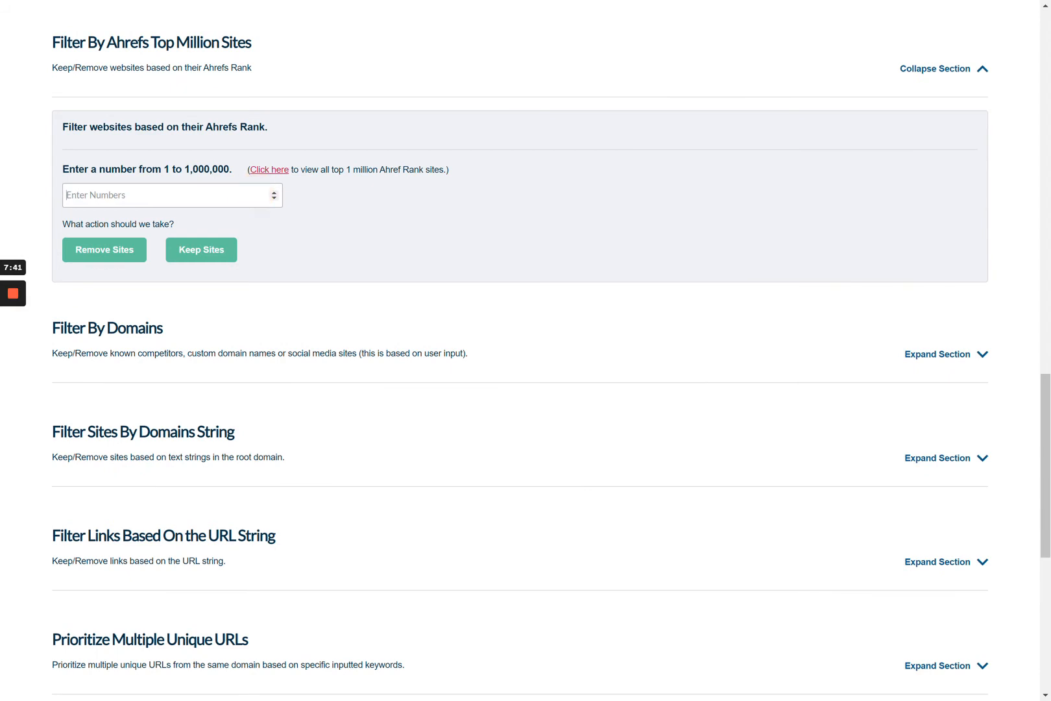
{"action": "type", "text": "10000"}
{"action": "left_click", "coordinate": [112, 241]}
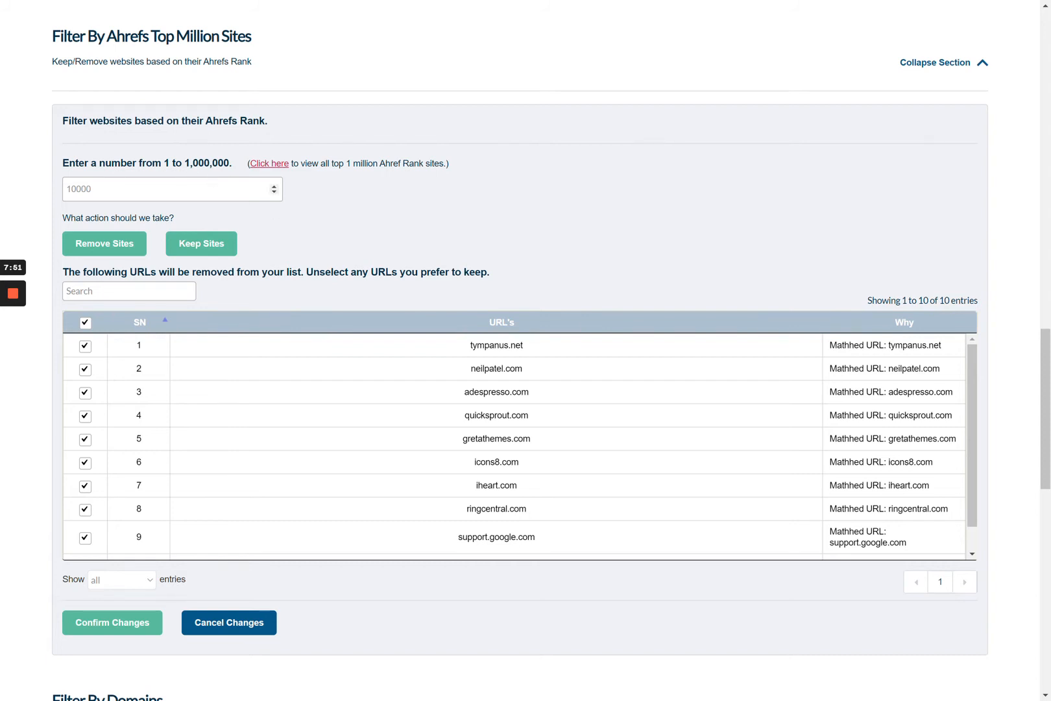
{"action": "scroll", "coordinate": [400, 329], "scroll_direction": "down", "scroll_amount": 1}
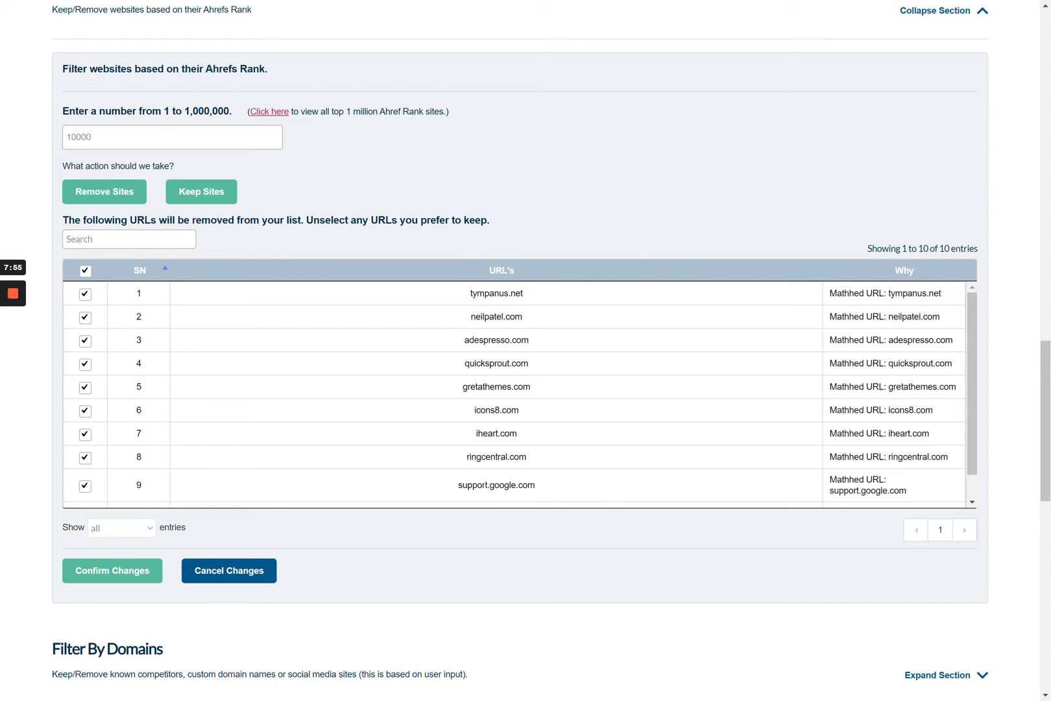
{"action": "scroll", "coordinate": [482, 491], "scroll_direction": "down", "scroll_amount": 1}
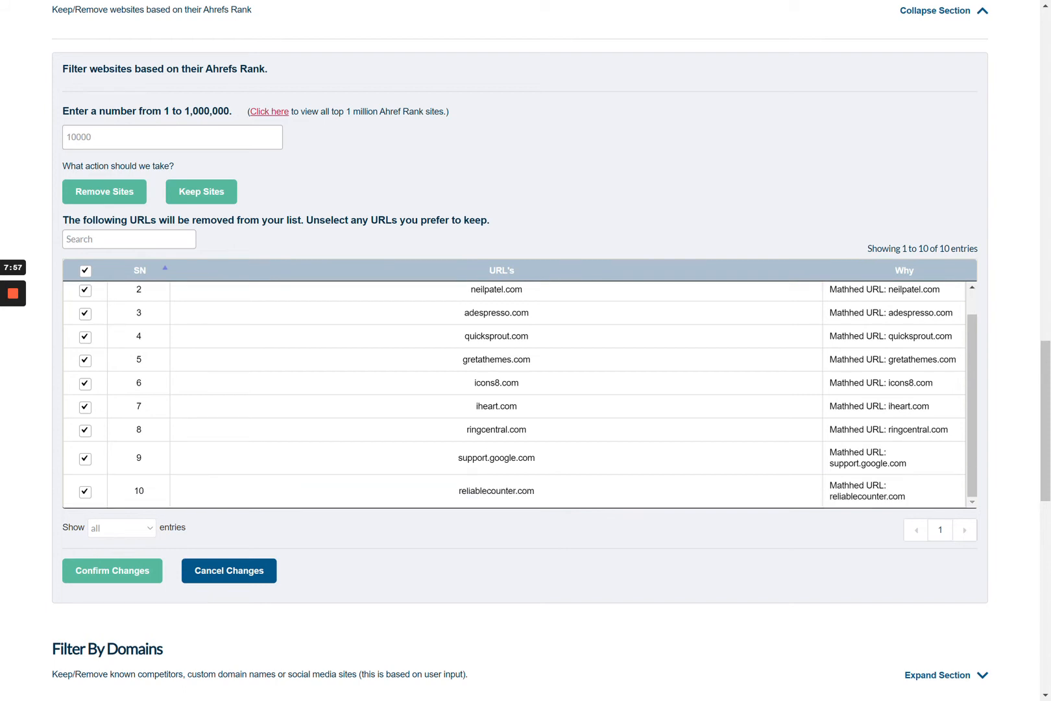
{"action": "scroll", "coordinate": [466, 486], "scroll_direction": "up", "scroll_amount": 1}
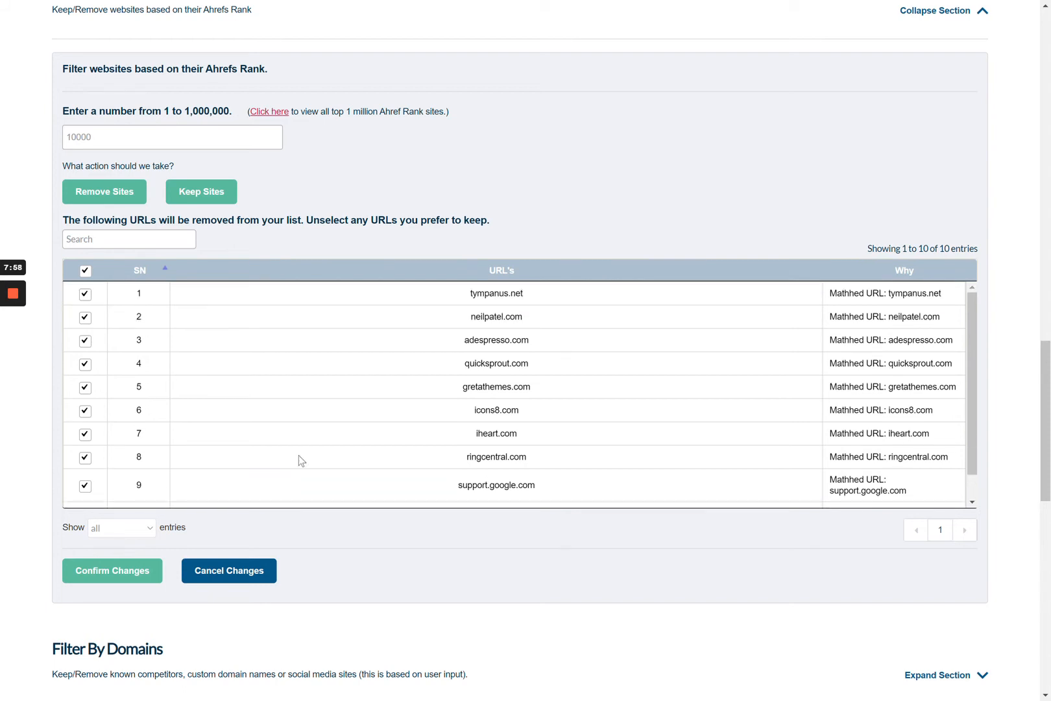
{"action": "left_click", "coordinate": [94, 578]}
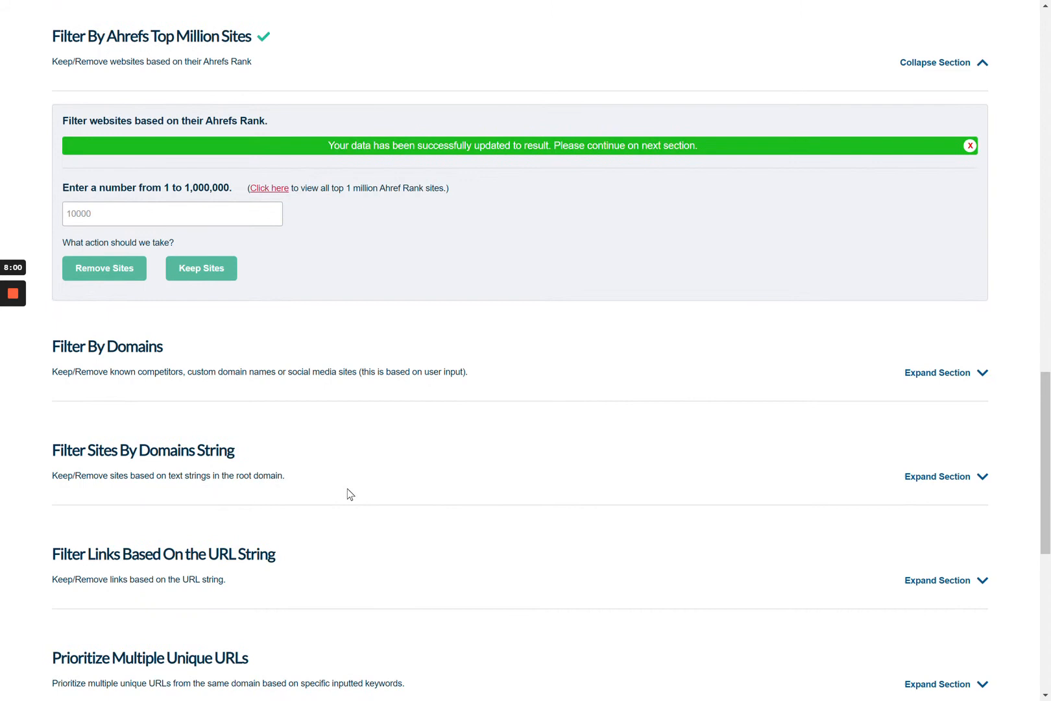
Expand Filter By Domains, run domain removal with all site categories applied, and review the listed URLs.
{"action": "left_click", "coordinate": [935, 374]}
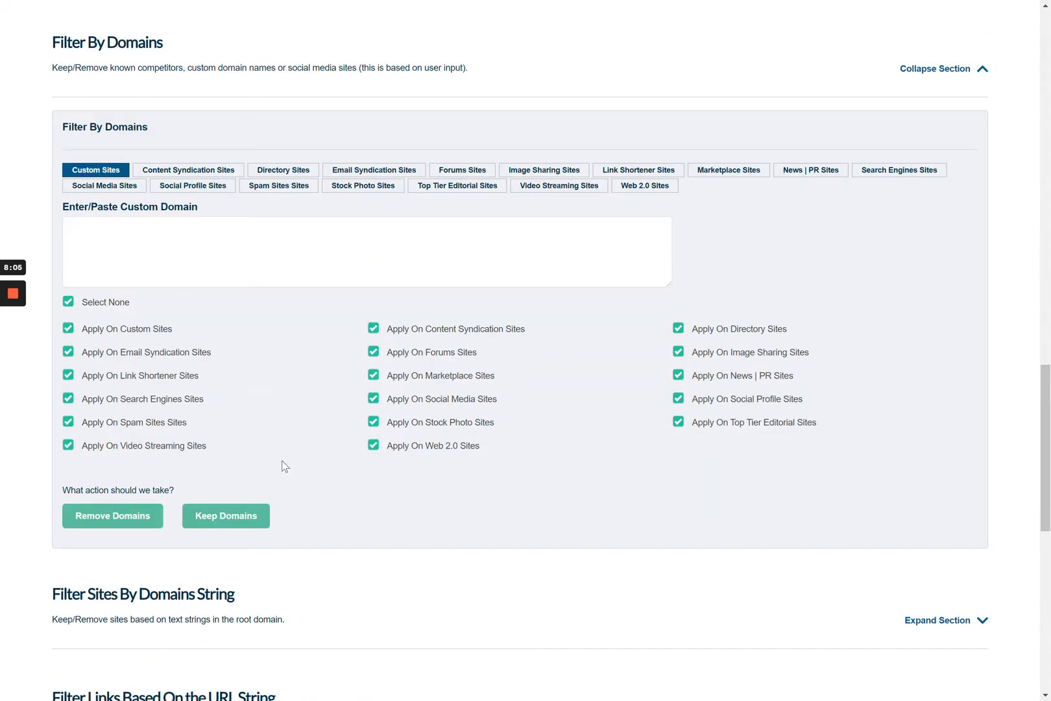
{"action": "left_click", "coordinate": [133, 531]}
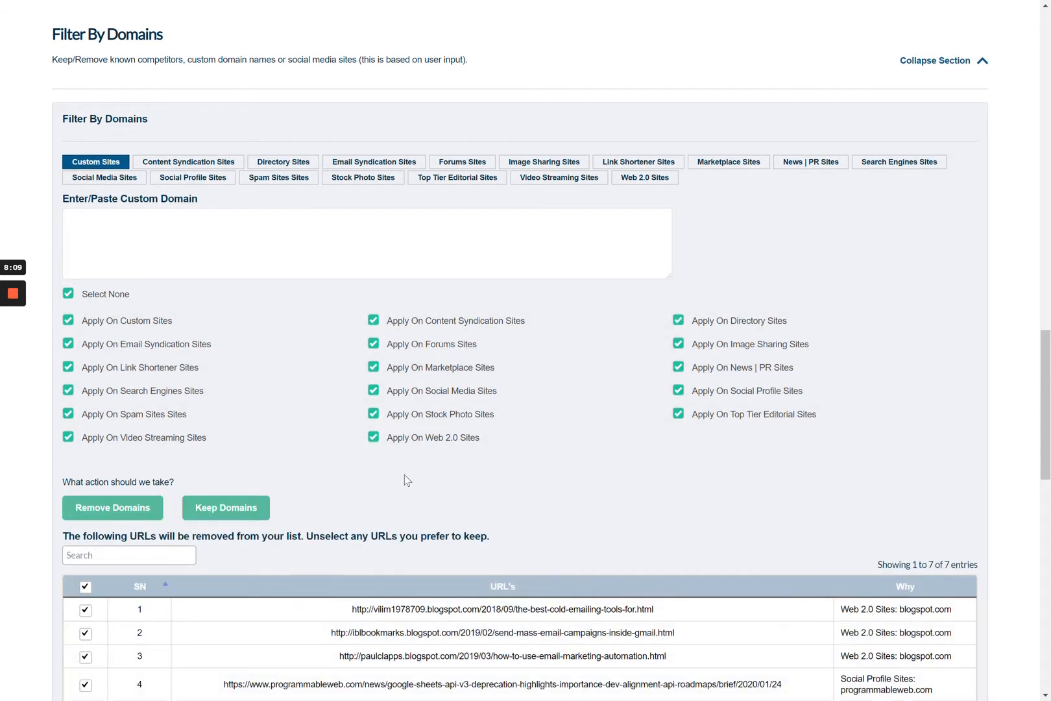
{"action": "scroll", "coordinate": [407, 480], "scroll_direction": "down", "scroll_amount": 3}
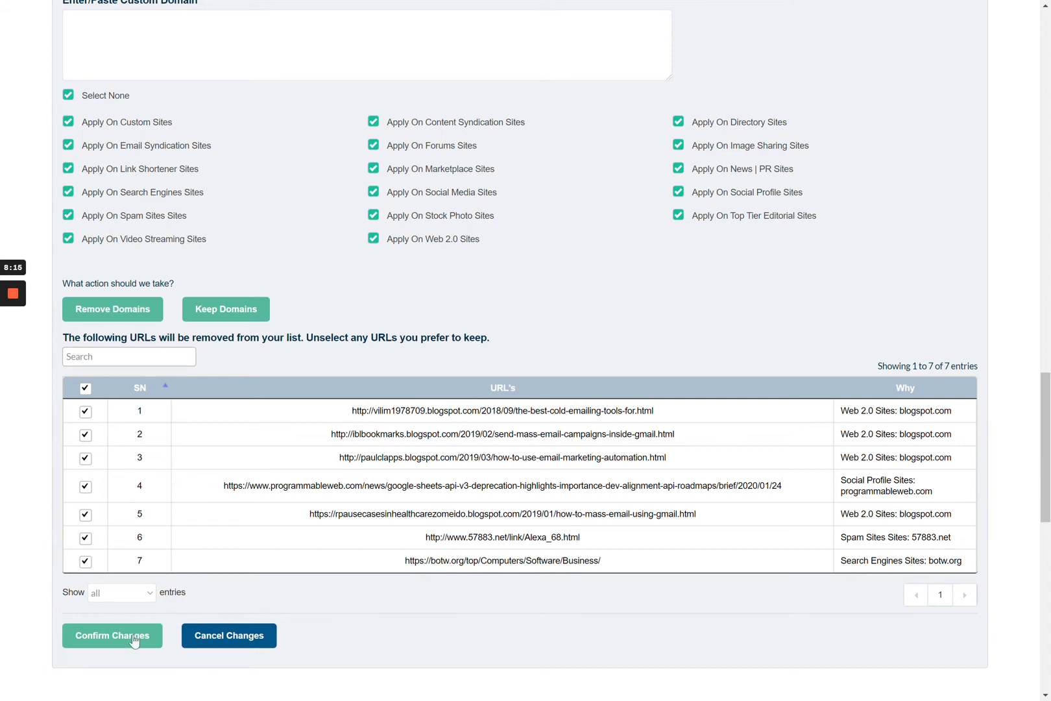
{"action": "scroll", "coordinate": [133, 641], "scroll_direction": "up", "scroll_amount": 3}
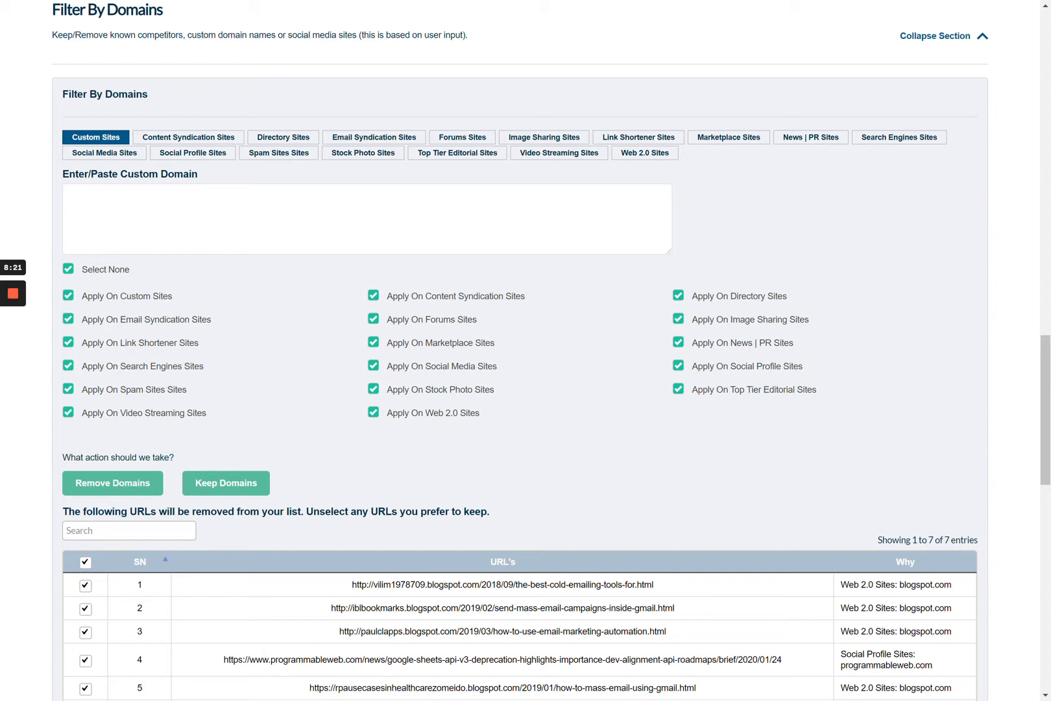
Switch to the Linkio dashboard, export the Linkio brand's referring domain backlinks to CSV, and open the downloaded file.
{"action": "left_click", "coordinate": [13, 345]}
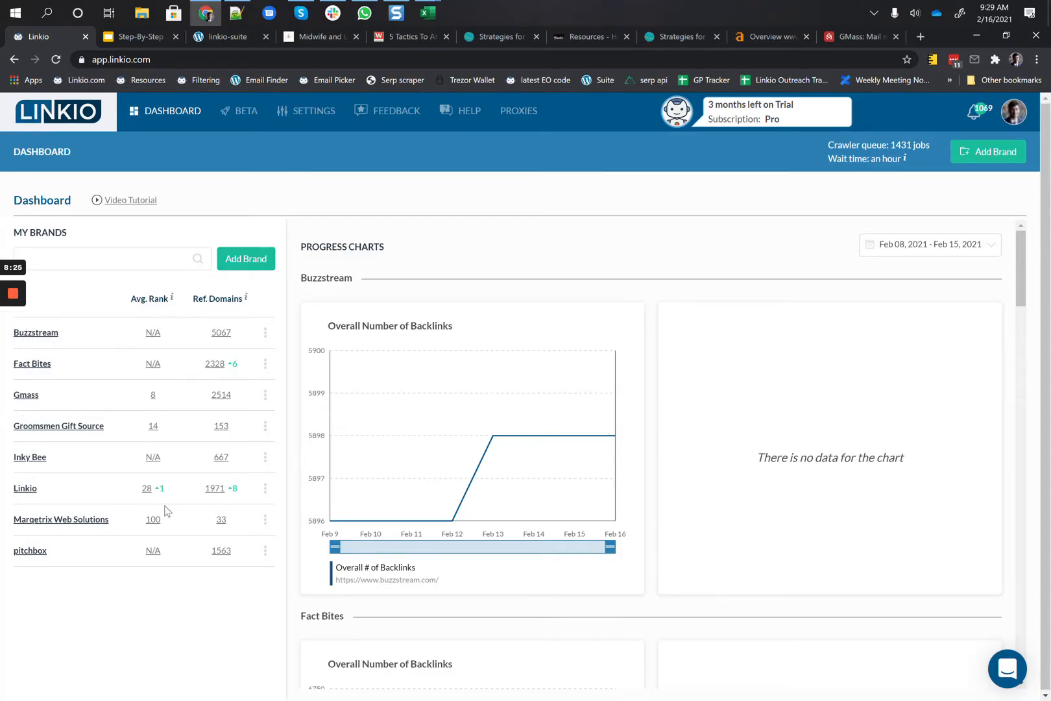
{"action": "left_click", "coordinate": [215, 487]}
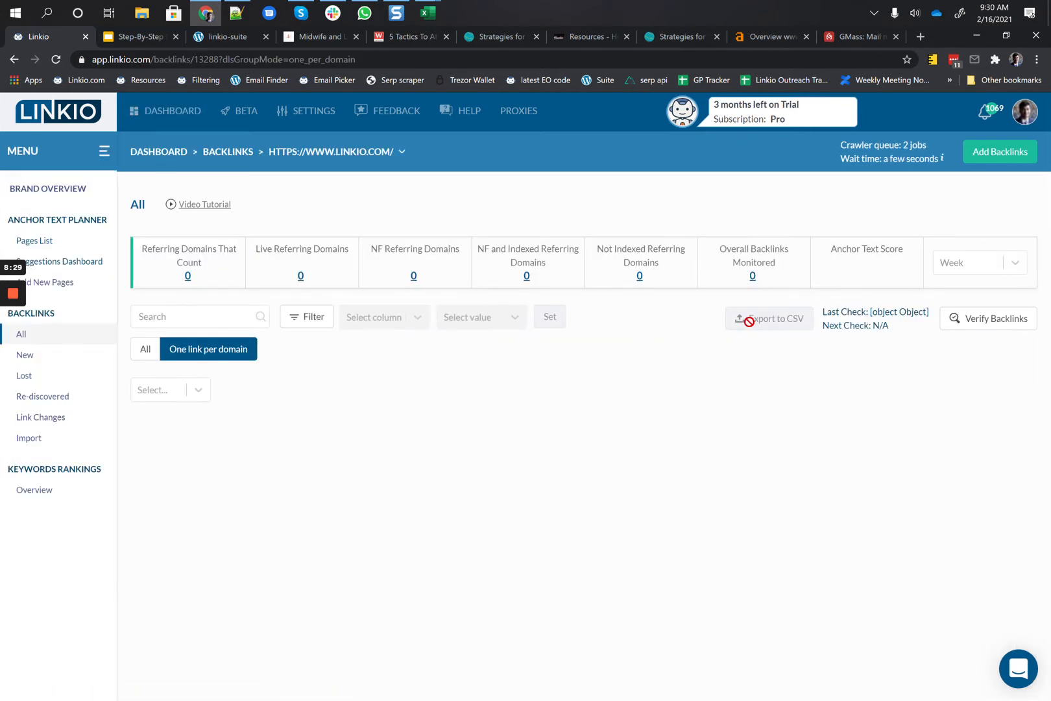
{"action": "left_click", "coordinate": [749, 321]}
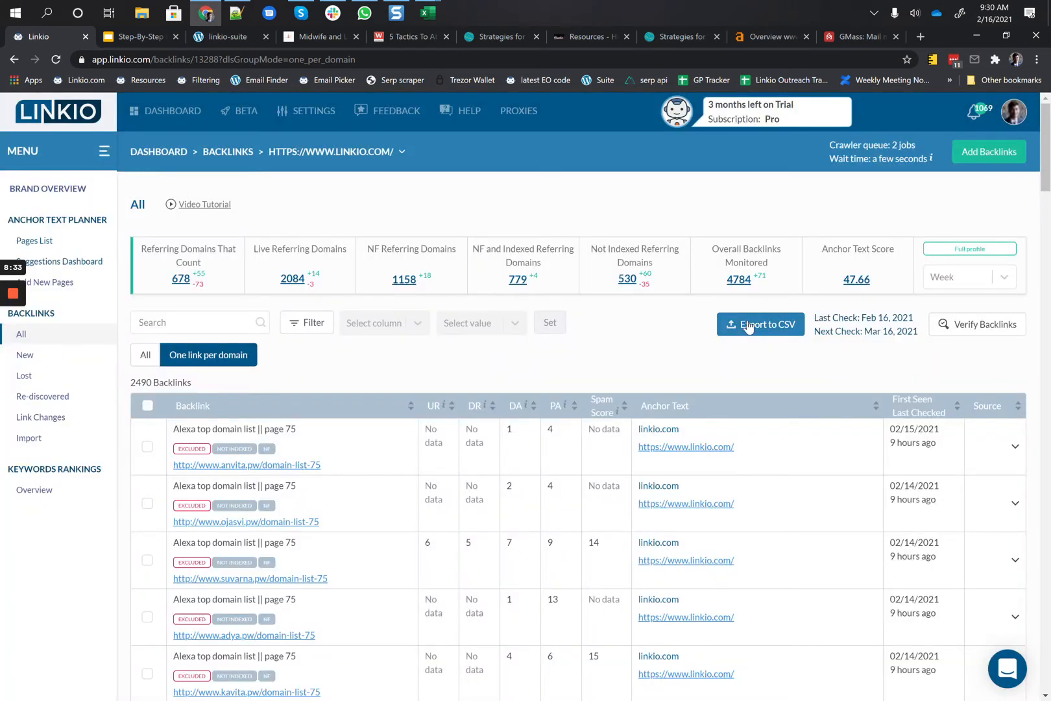
{"action": "left_click", "coordinate": [749, 324]}
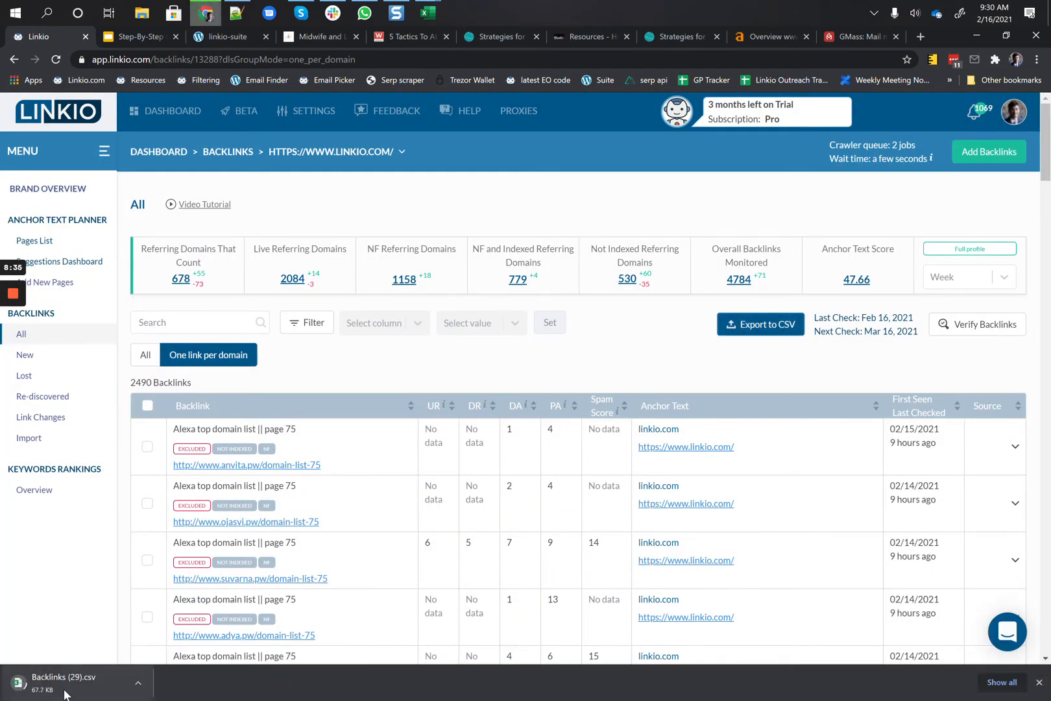
{"action": "left_click", "coordinate": [65, 693]}
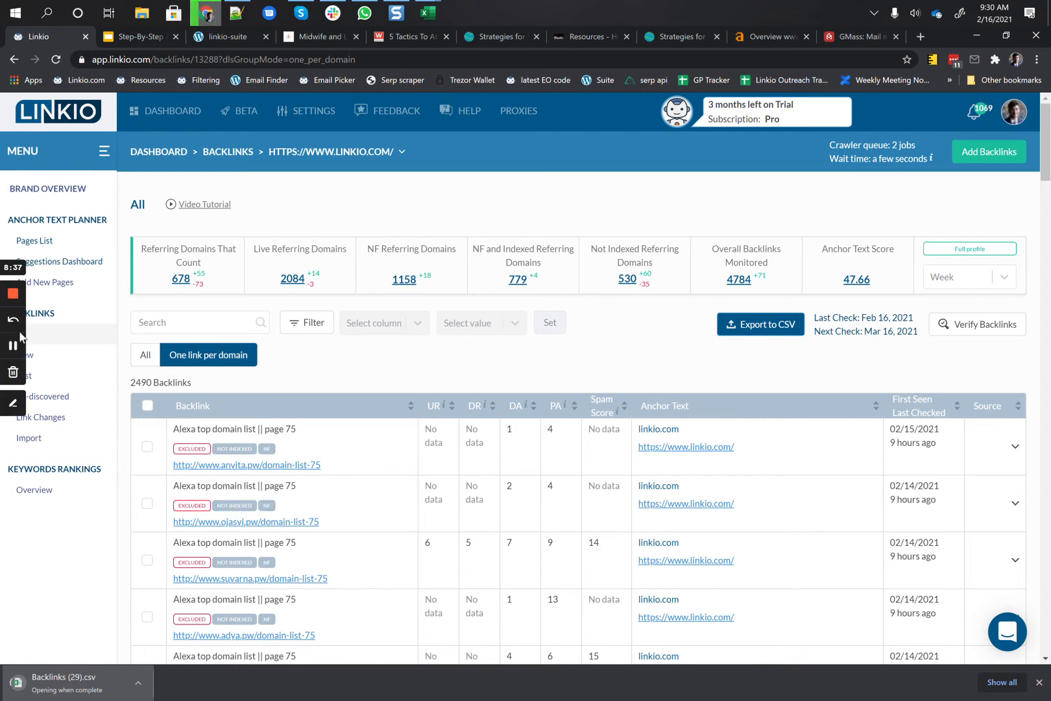
{"action": "left_click", "coordinate": [13, 346]}
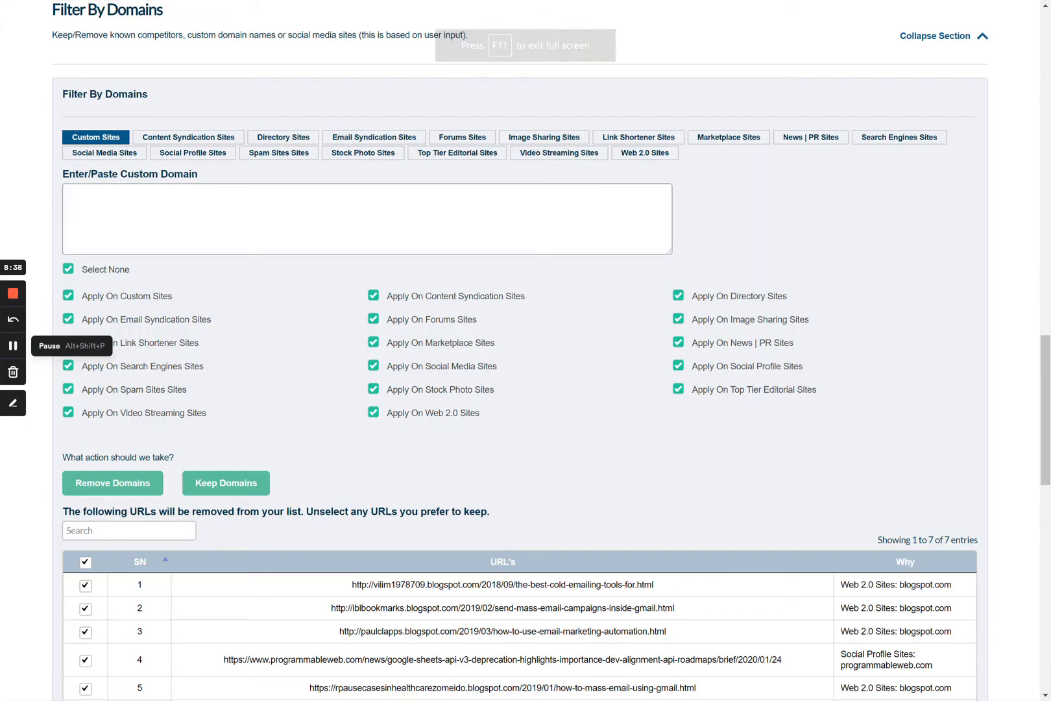
Paste the exported Linkio backlink URLs as custom domains, run domain removal with all site categories applied, and confirm the changes.
{"action": "key", "text": "ctrl+v"}
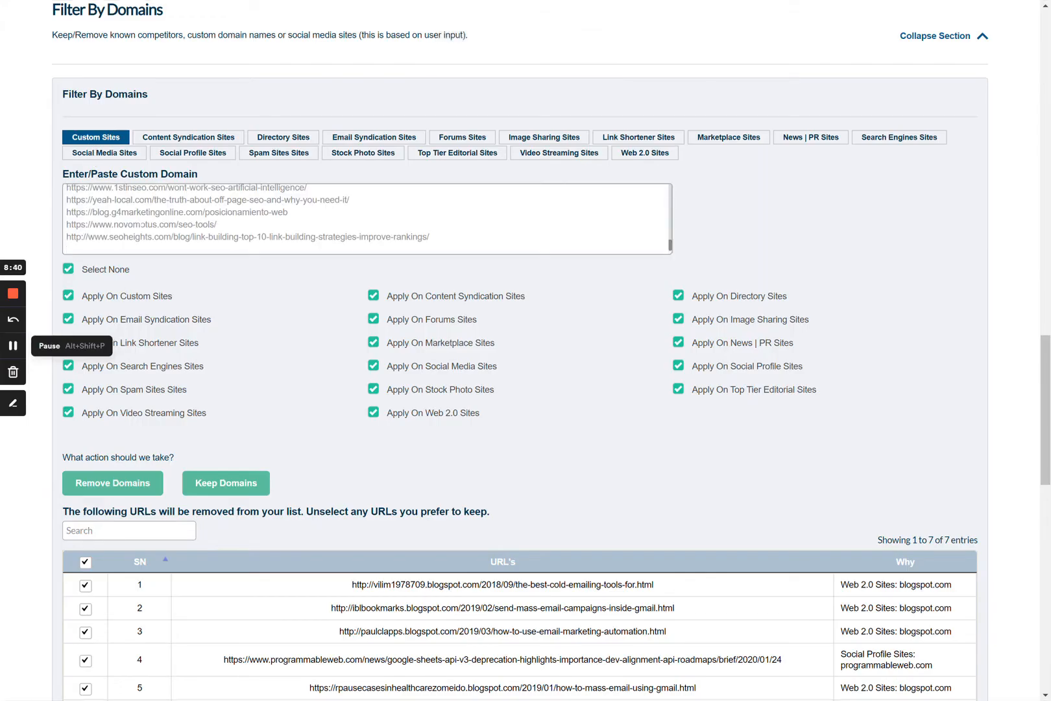
{"action": "left_click", "coordinate": [136, 483]}
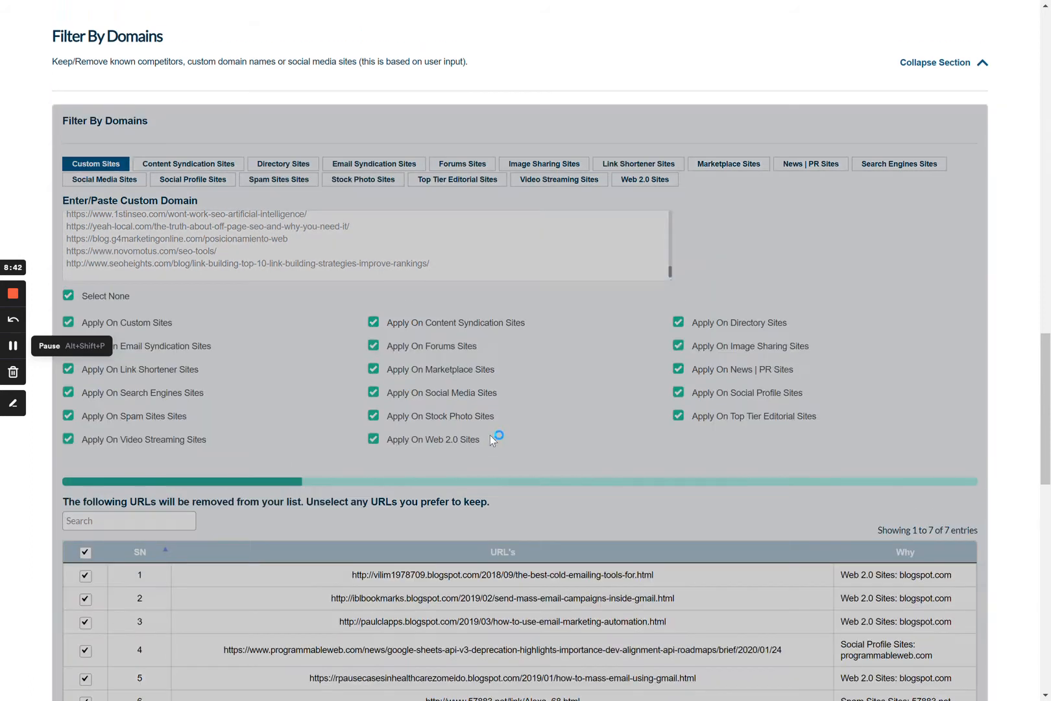
{"action": "scroll", "coordinate": [661, 423], "scroll_direction": "down", "scroll_amount": 2}
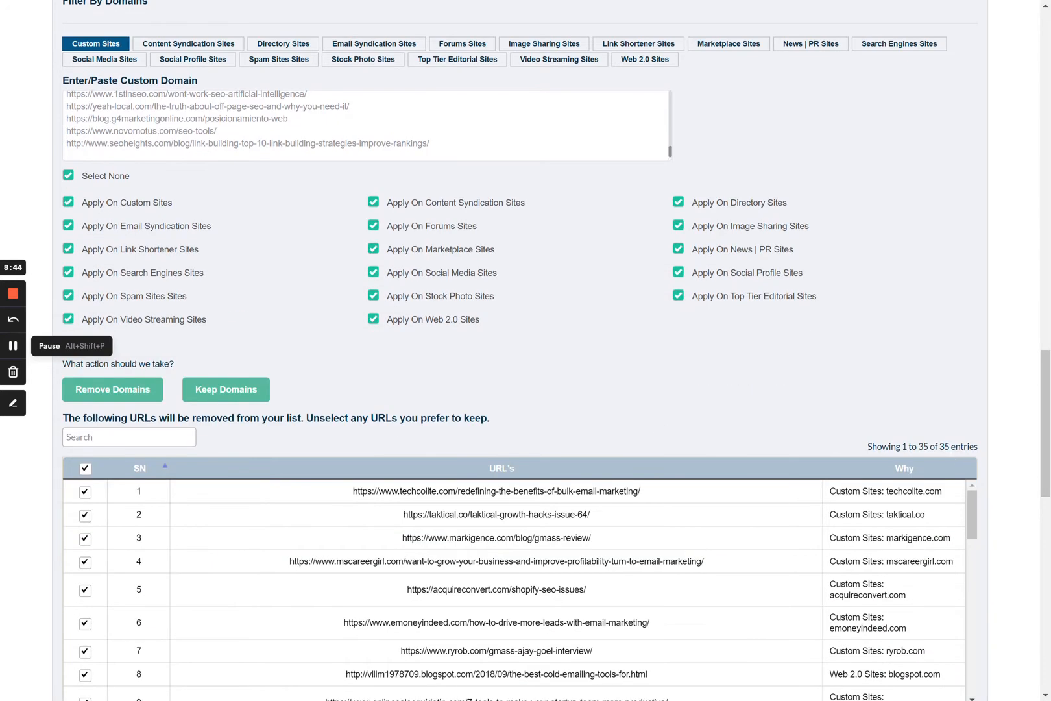
{"action": "scroll", "coordinate": [945, 448], "scroll_direction": "down", "scroll_amount": 2}
{"action": "scroll", "coordinate": [647, 468], "scroll_direction": "down", "scroll_amount": 2}
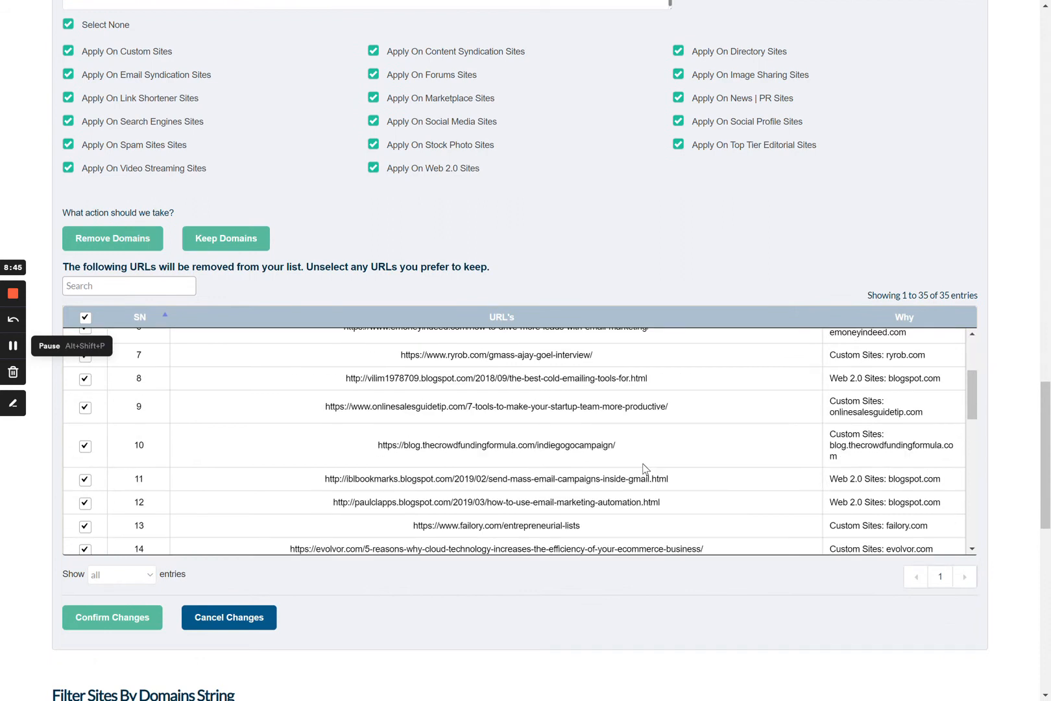
{"action": "left_click", "coordinate": [144, 618]}
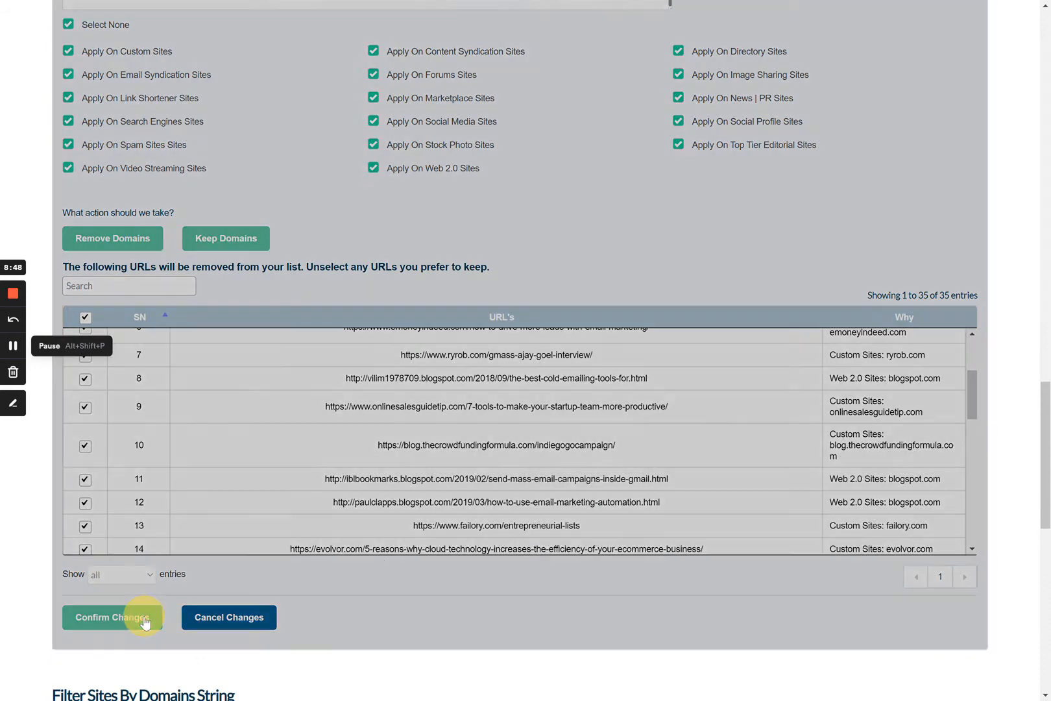
In Filter Sites By Domains String, exclude the news site keywords, run domain removal with the other keyword sets, and confirm the changes.
{"action": "scroll", "coordinate": [370, 581], "scroll_direction": "down", "scroll_amount": 2}
{"action": "scroll", "coordinate": [373, 583], "scroll_direction": "down", "scroll_amount": 1}
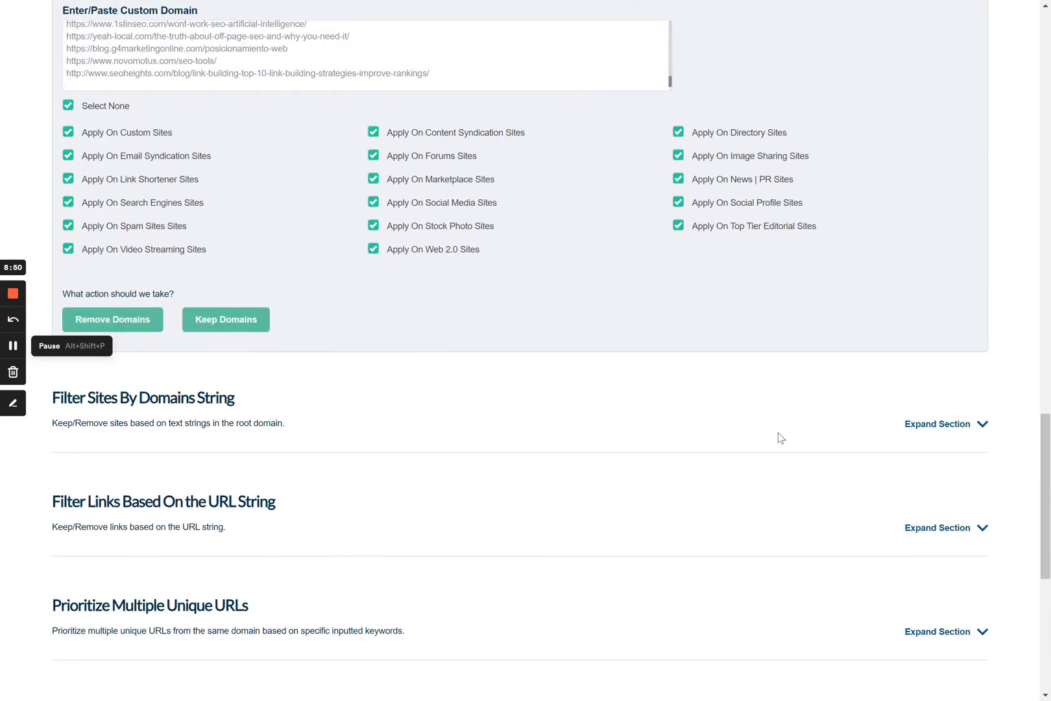
{"action": "left_click", "coordinate": [937, 427]}
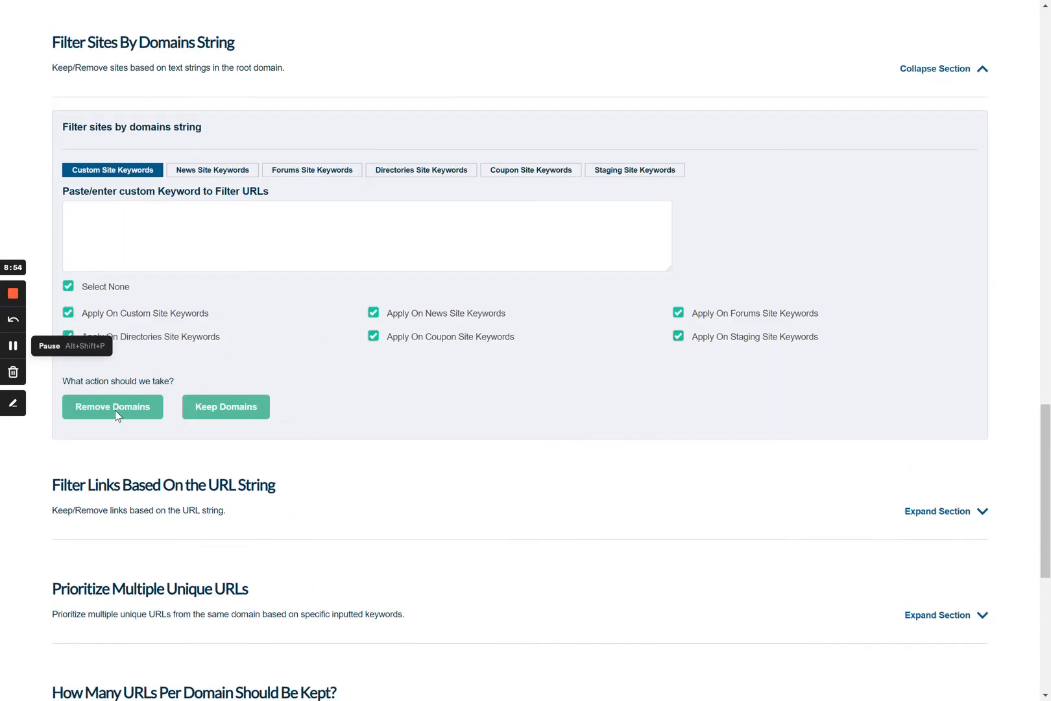
{"action": "left_click", "coordinate": [419, 313]}
{"action": "scroll", "coordinate": [435, 310], "scroll_direction": "down", "scroll_amount": 1}
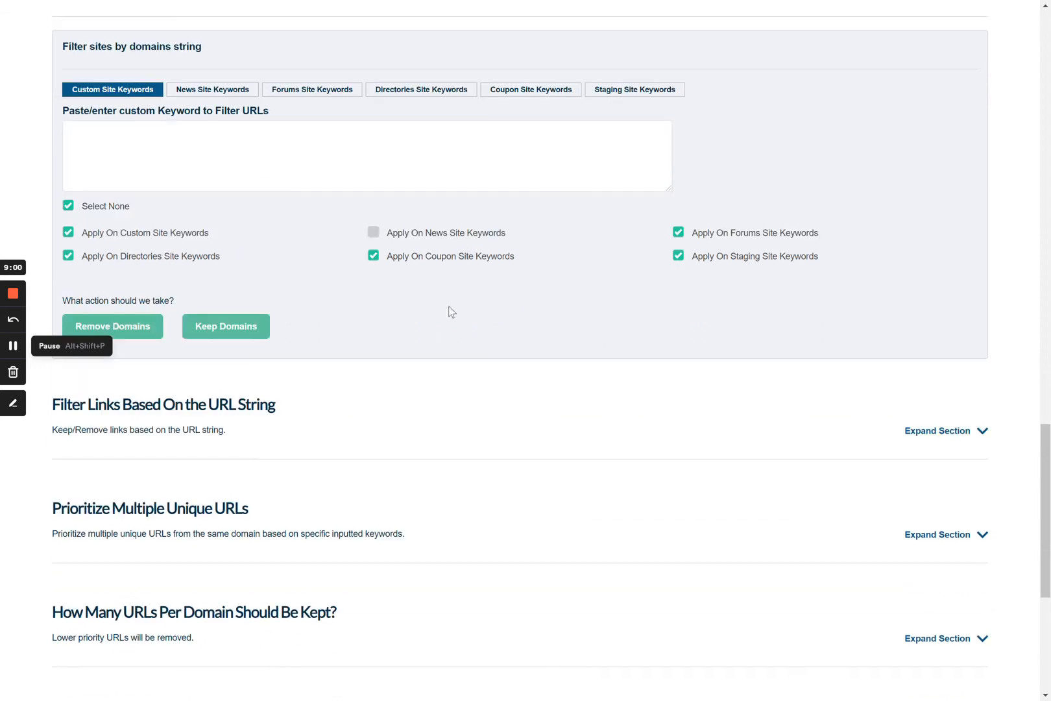
{"action": "left_click", "coordinate": [137, 331]}
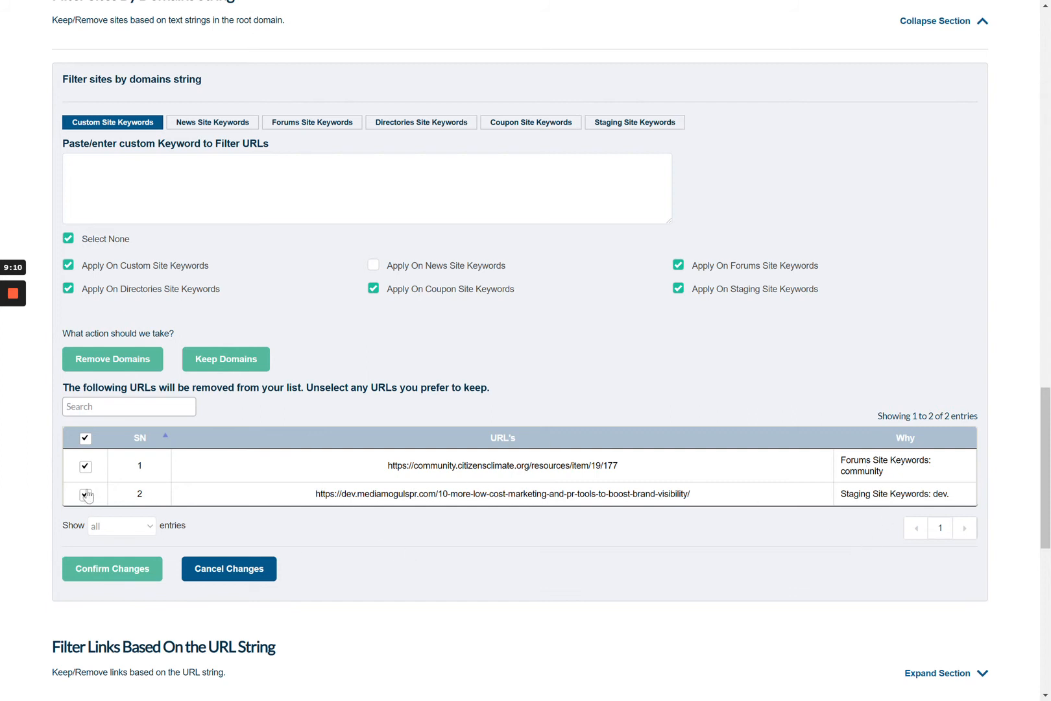
{"action": "left_click", "coordinate": [134, 579]}
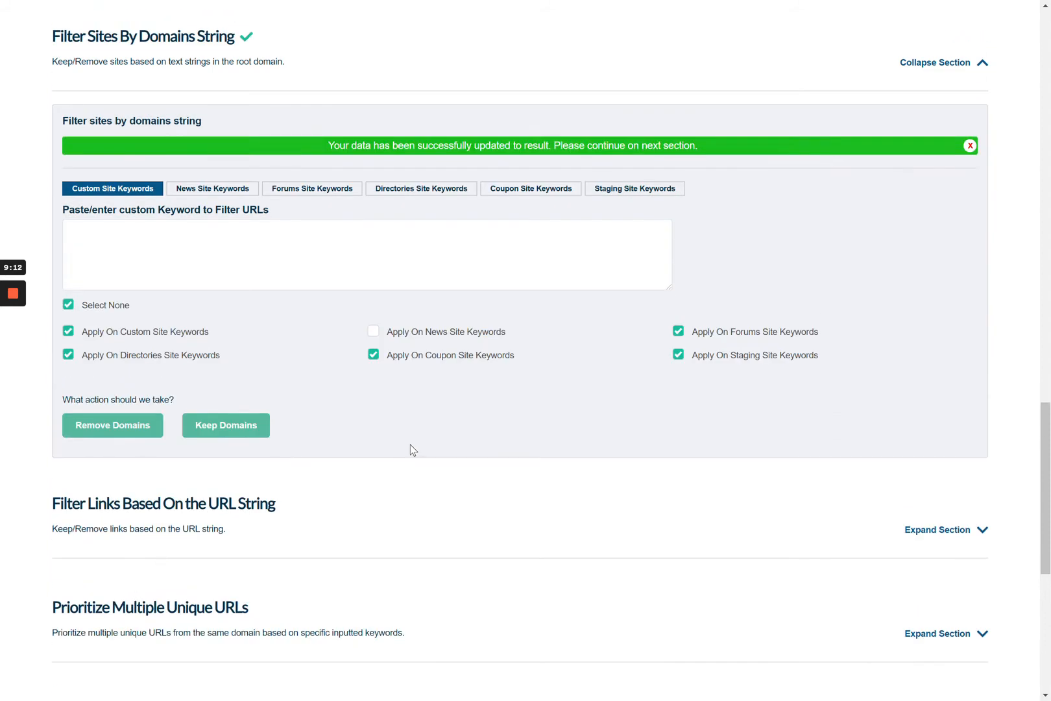
In Filter Links Based On the URL String, exclude the dupes site keywords, run URL removal with the remaining sets, and confirm the changes.
{"action": "scroll", "coordinate": [836, 398], "scroll_direction": "down", "scroll_amount": 2}
{"action": "left_click", "coordinate": [941, 419]}
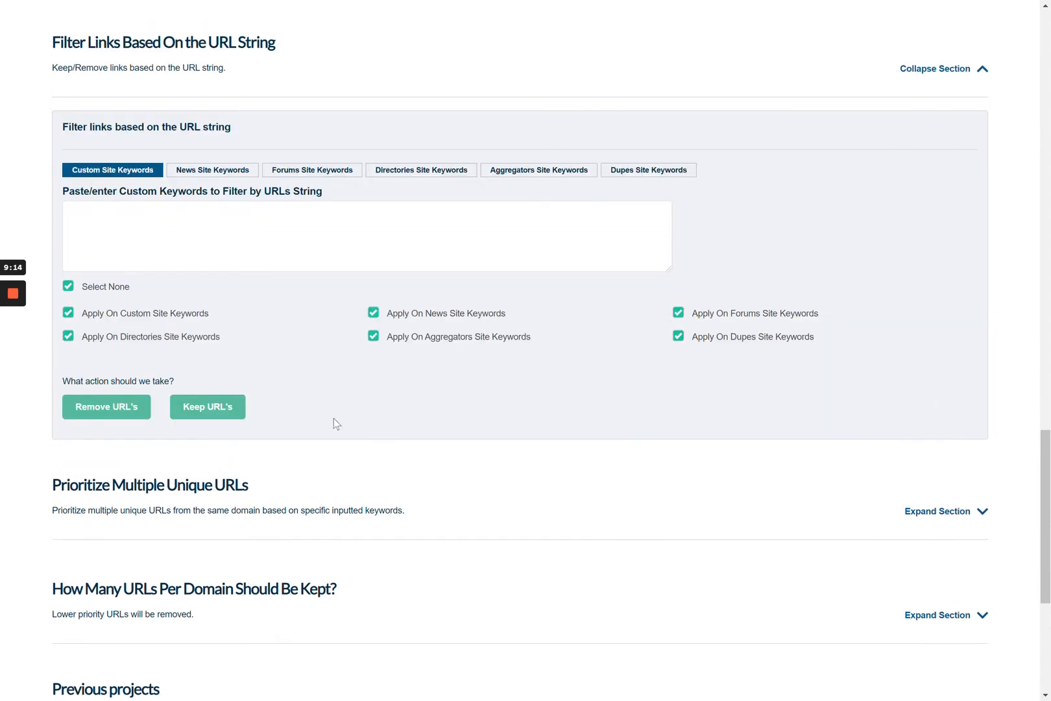
{"action": "left_click", "coordinate": [680, 337]}
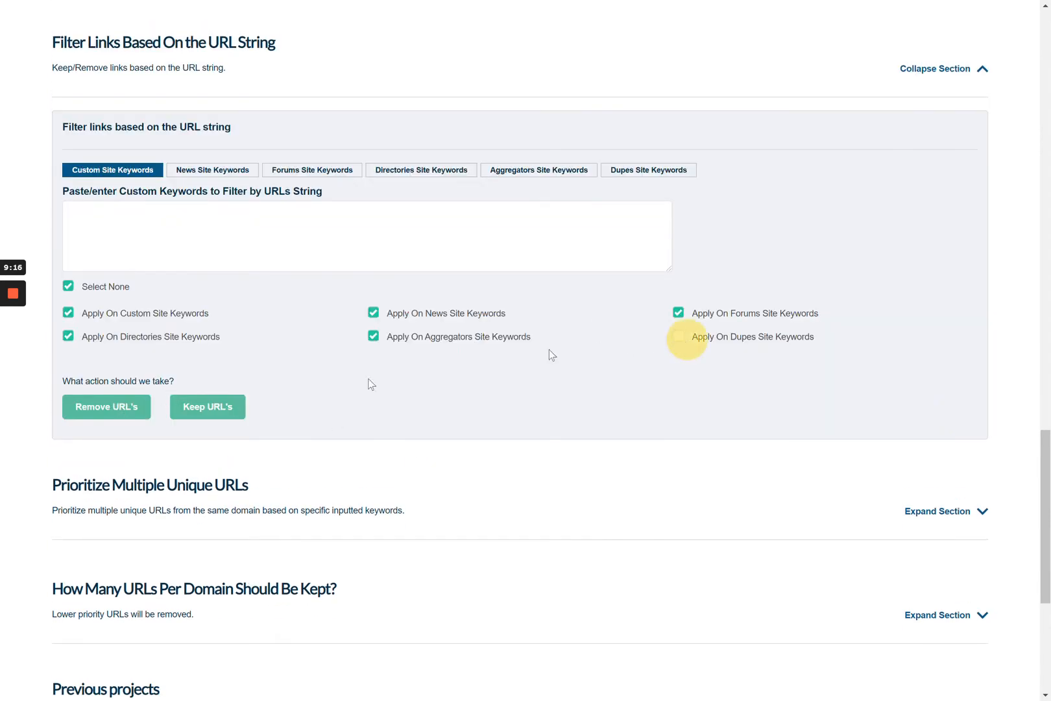
{"action": "left_click", "coordinate": [99, 417]}
{"action": "scroll", "coordinate": [312, 413], "scroll_direction": "down", "scroll_amount": 2}
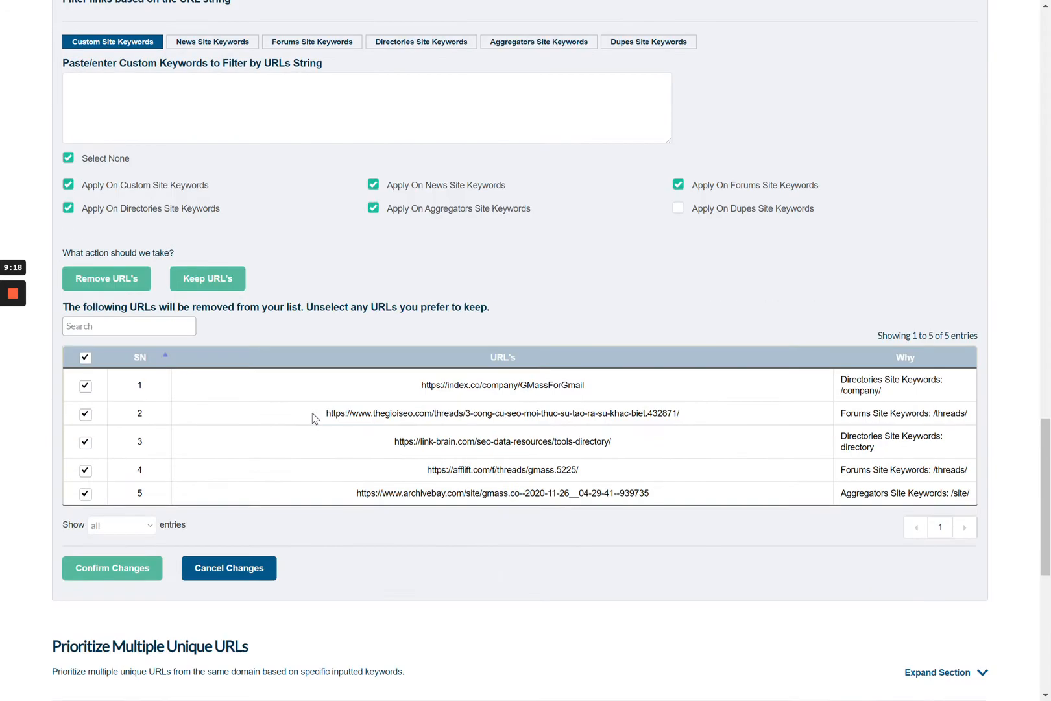
{"action": "scroll", "coordinate": [513, 404], "scroll_direction": "down", "scroll_amount": 1}
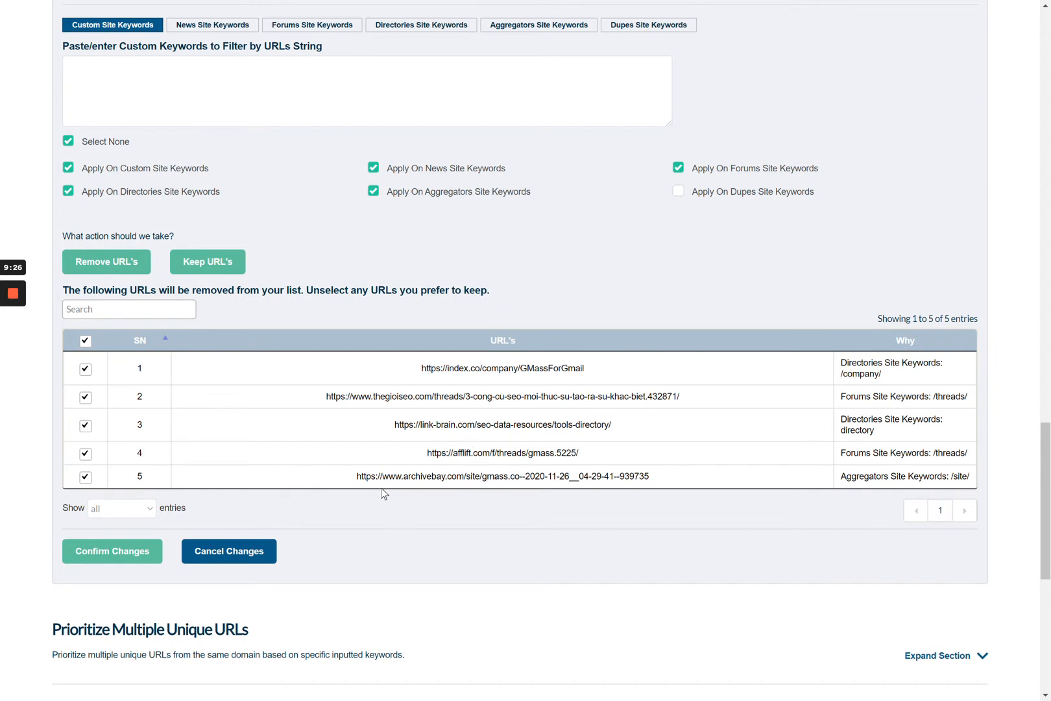
{"action": "left_click", "coordinate": [98, 551]}
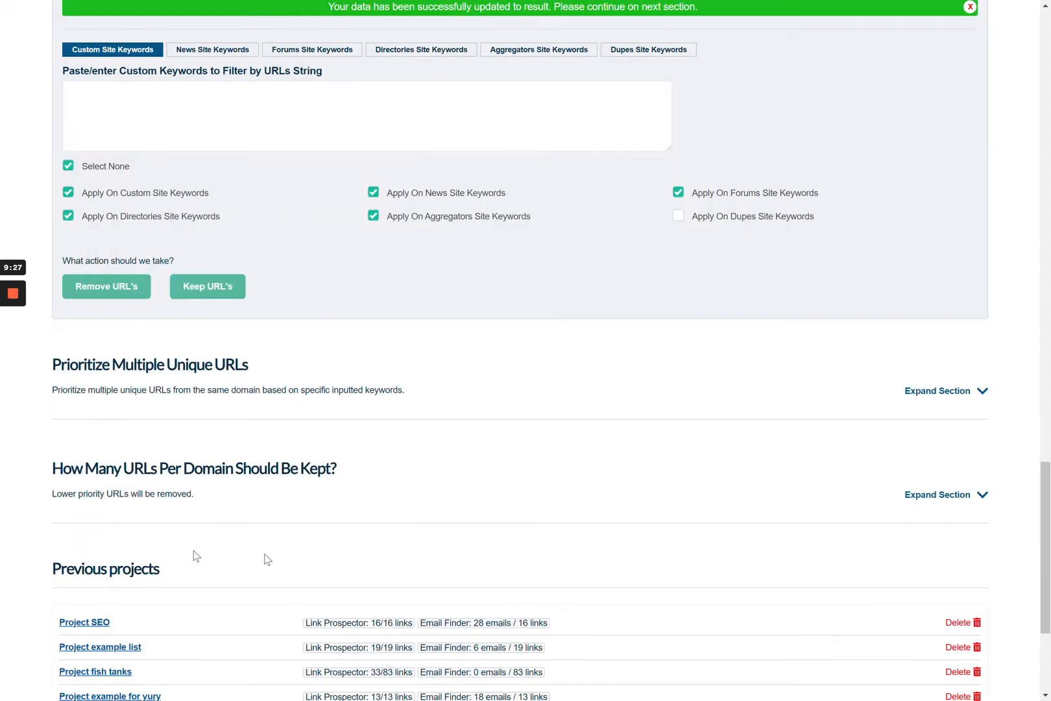
Run URL removal with the custom keyword "gmass" in the URL string filter, review the listed URLs, and confirm their removal.
{"action": "scroll", "coordinate": [342, 566], "scroll_direction": "up", "scroll_amount": 1}
{"action": "left_click", "coordinate": [305, 327]}
{"action": "type", "text": "gmass"}
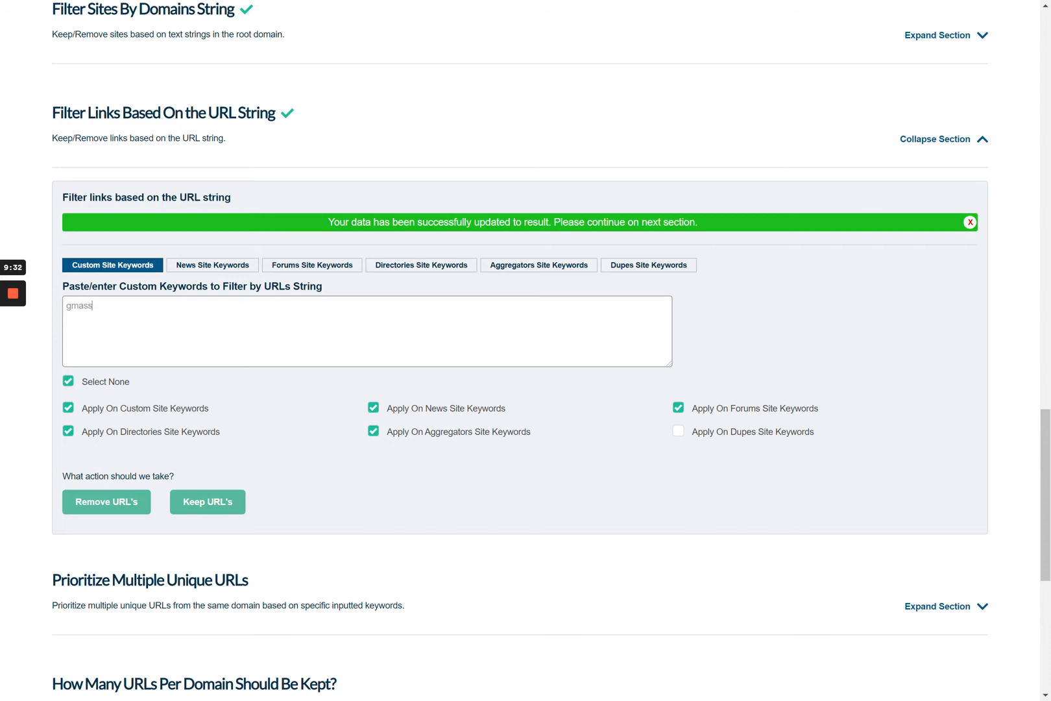
{"action": "left_click", "coordinate": [138, 501]}
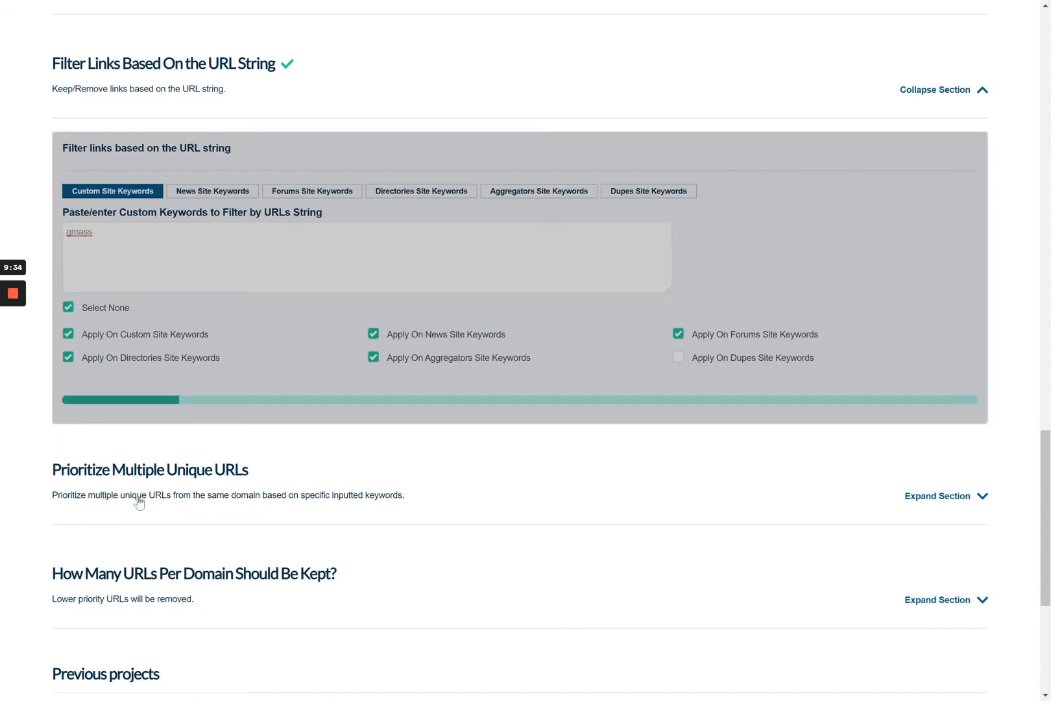
{"action": "scroll", "coordinate": [284, 386], "scroll_direction": "down", "scroll_amount": 2}
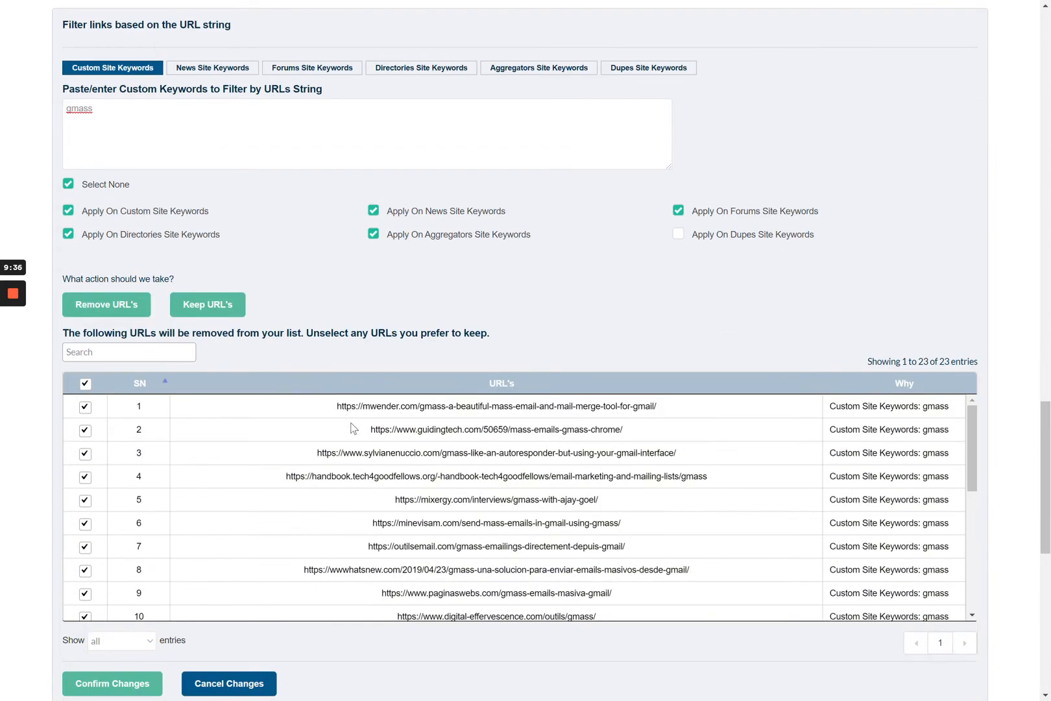
{"action": "scroll", "coordinate": [352, 429], "scroll_direction": "down", "scroll_amount": 1}
{"action": "scroll", "coordinate": [331, 337], "scroll_direction": "down", "scroll_amount": 2}
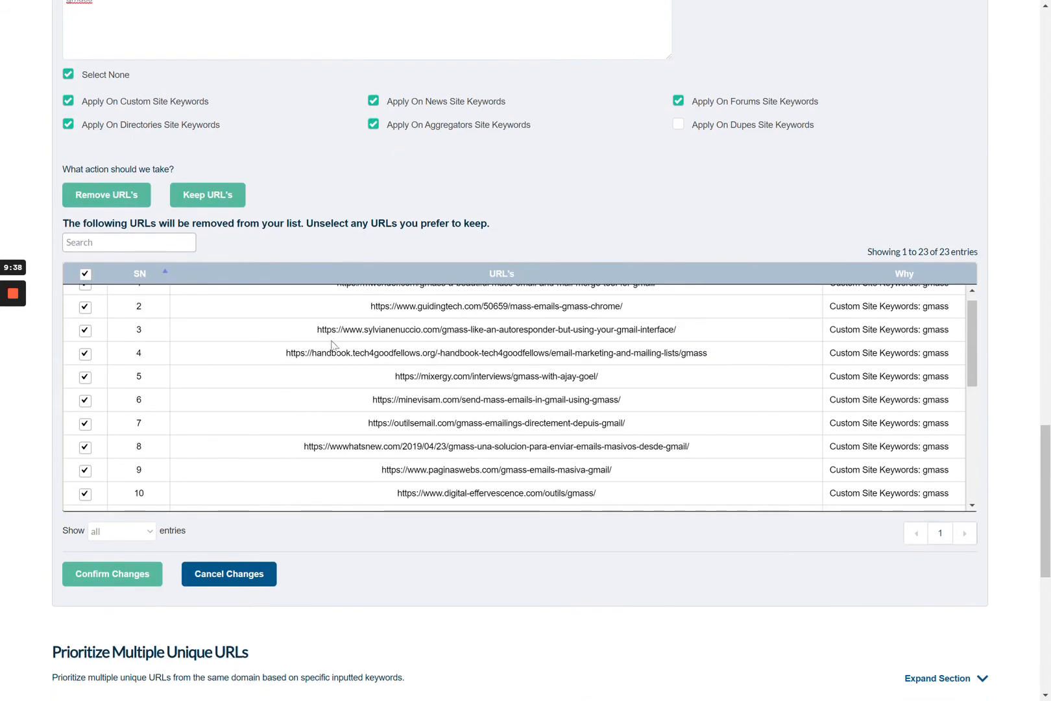
{"action": "scroll", "coordinate": [341, 371], "scroll_direction": "down", "scroll_amount": 1}
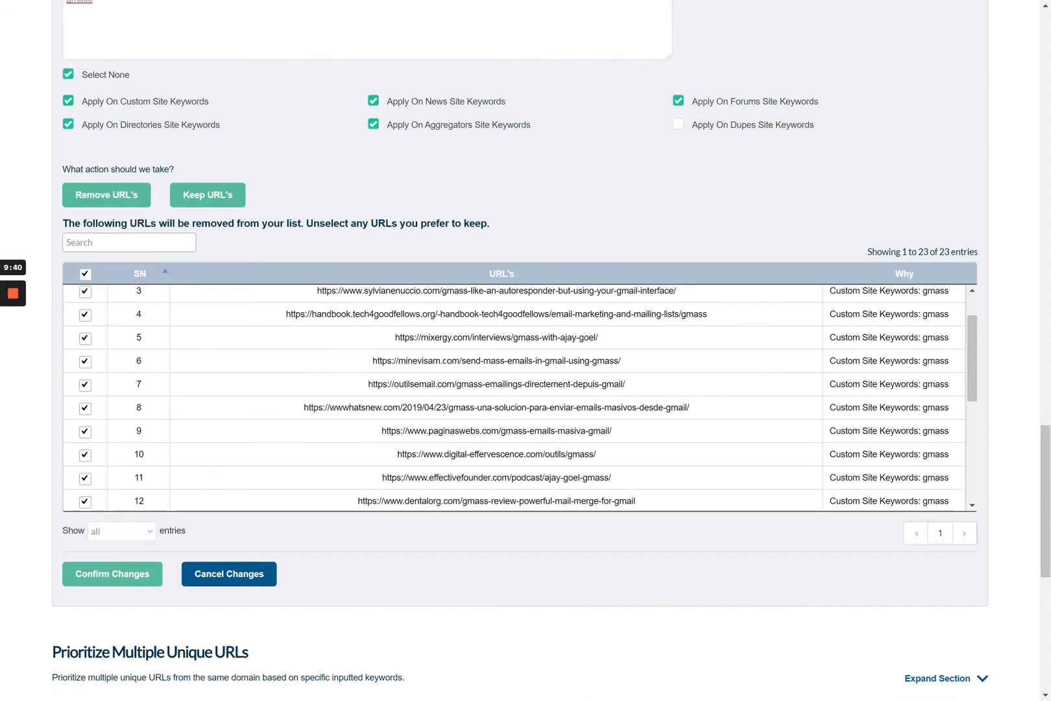
{"action": "scroll", "coordinate": [519, 398], "scroll_direction": "down", "scroll_amount": 3}
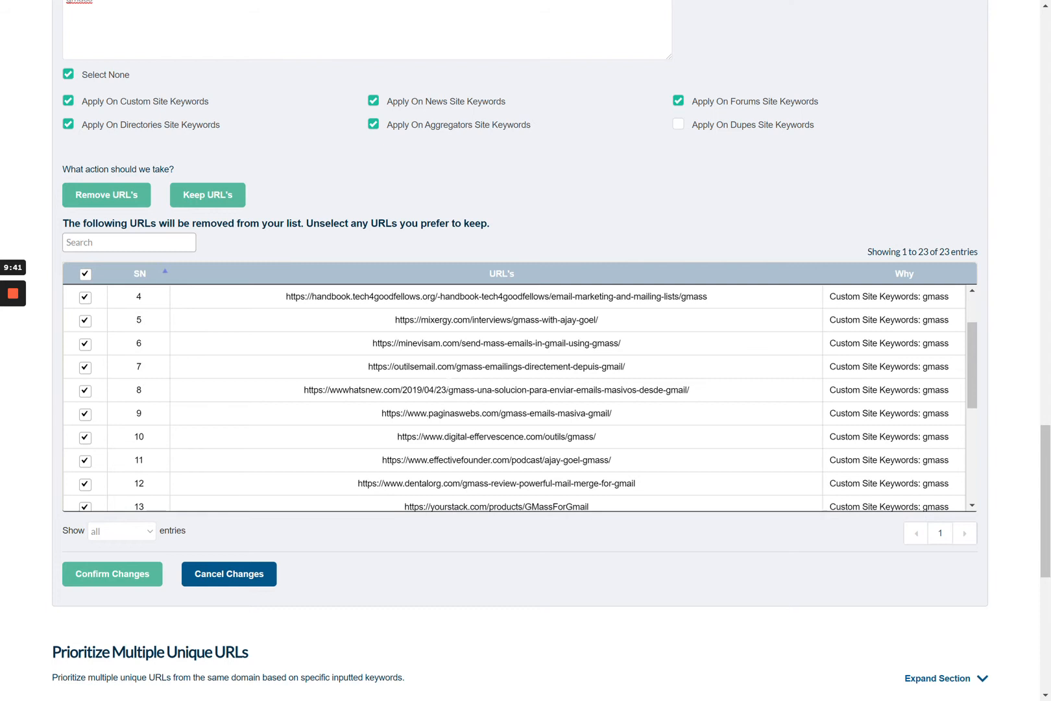
{"action": "scroll", "coordinate": [456, 368], "scroll_direction": "down", "scroll_amount": 4}
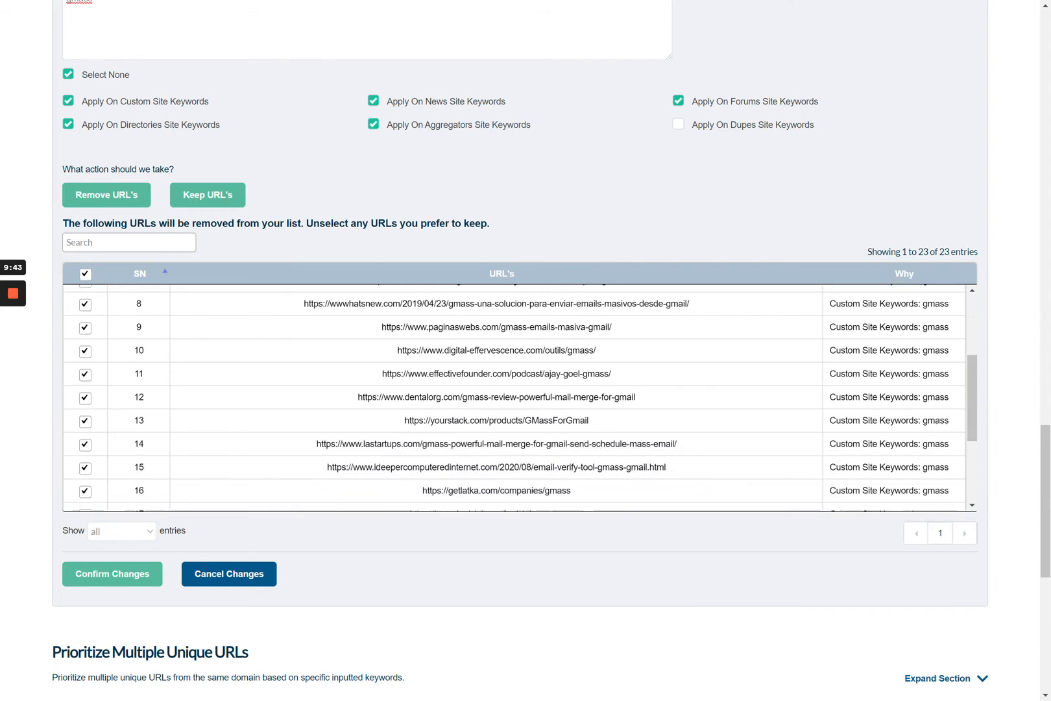
{"action": "scroll", "coordinate": [457, 374], "scroll_direction": "down", "scroll_amount": 4}
{"action": "scroll", "coordinate": [461, 396], "scroll_direction": "down", "scroll_amount": 4}
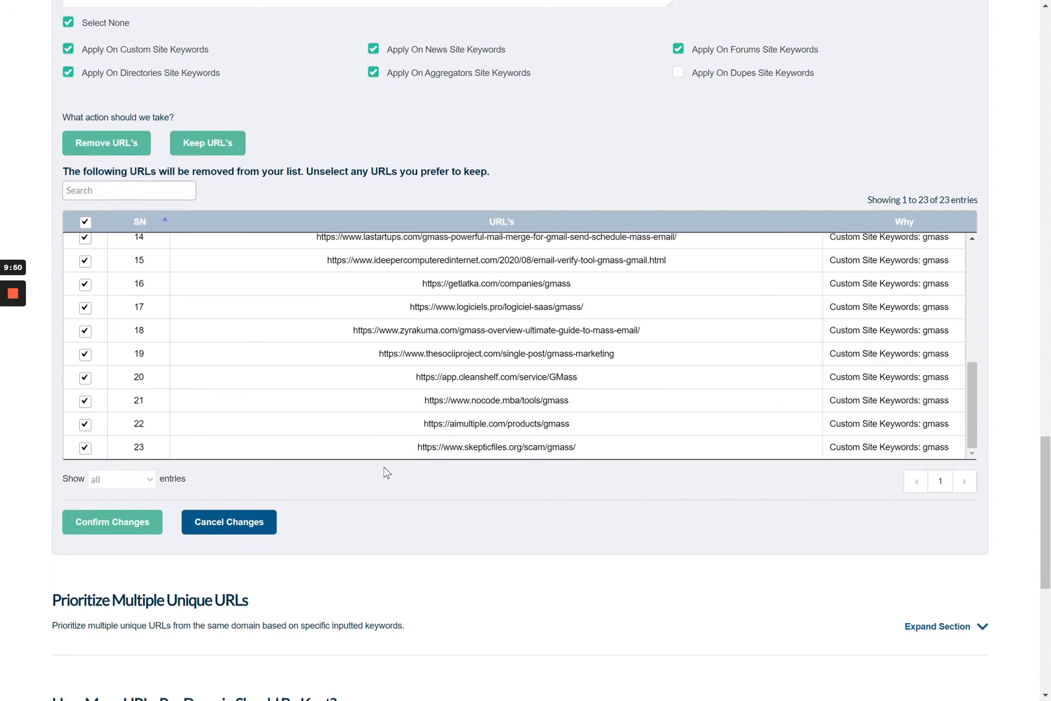
{"action": "left_click", "coordinate": [133, 527]}
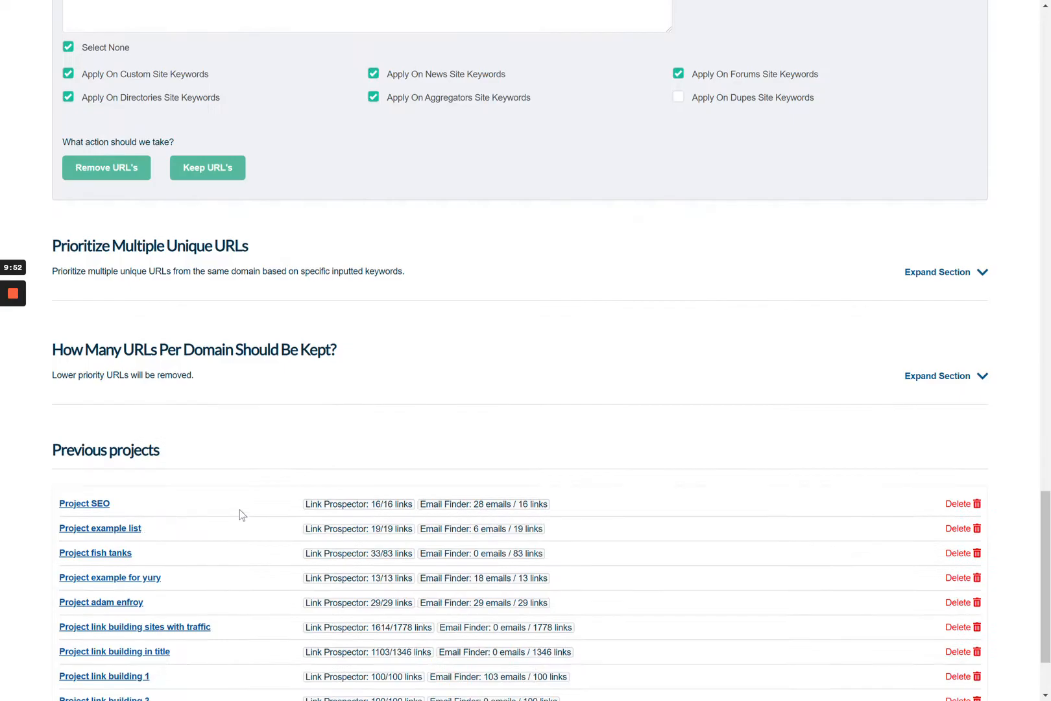
Compare the uploaded data with the filtered result list, and send the filtered result to the email finder.
{"action": "scroll", "coordinate": [341, 494], "scroll_direction": "down", "scroll_amount": 2}
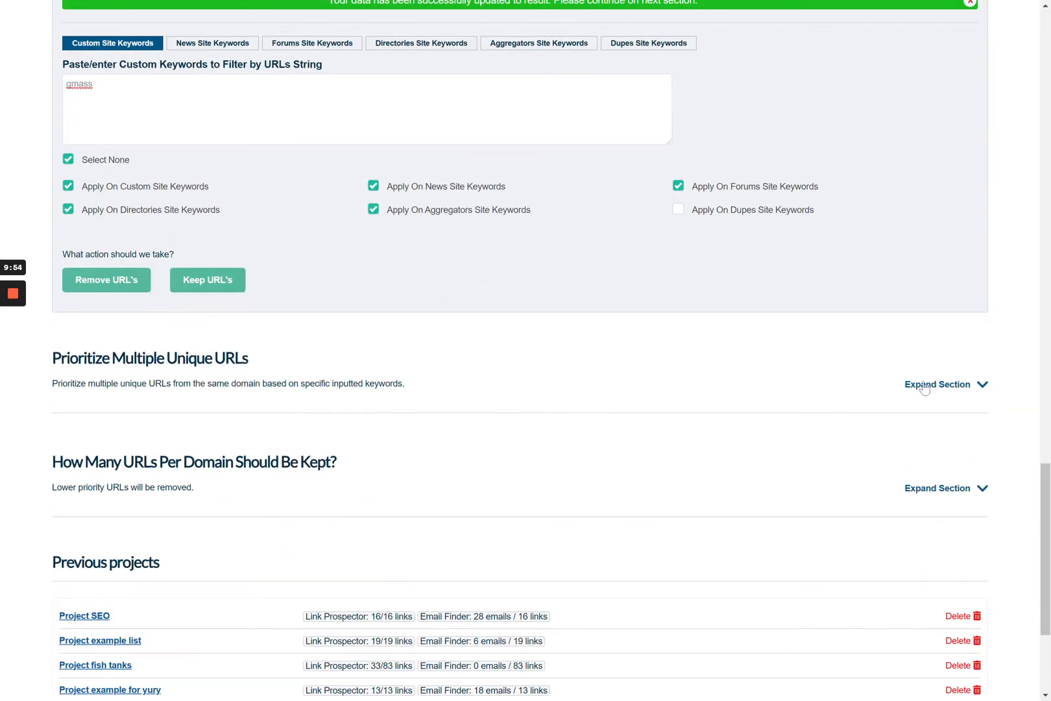
{"action": "left_click", "coordinate": [931, 389]}
{"action": "scroll", "coordinate": [605, 383], "scroll_direction": "up", "scroll_amount": 20}
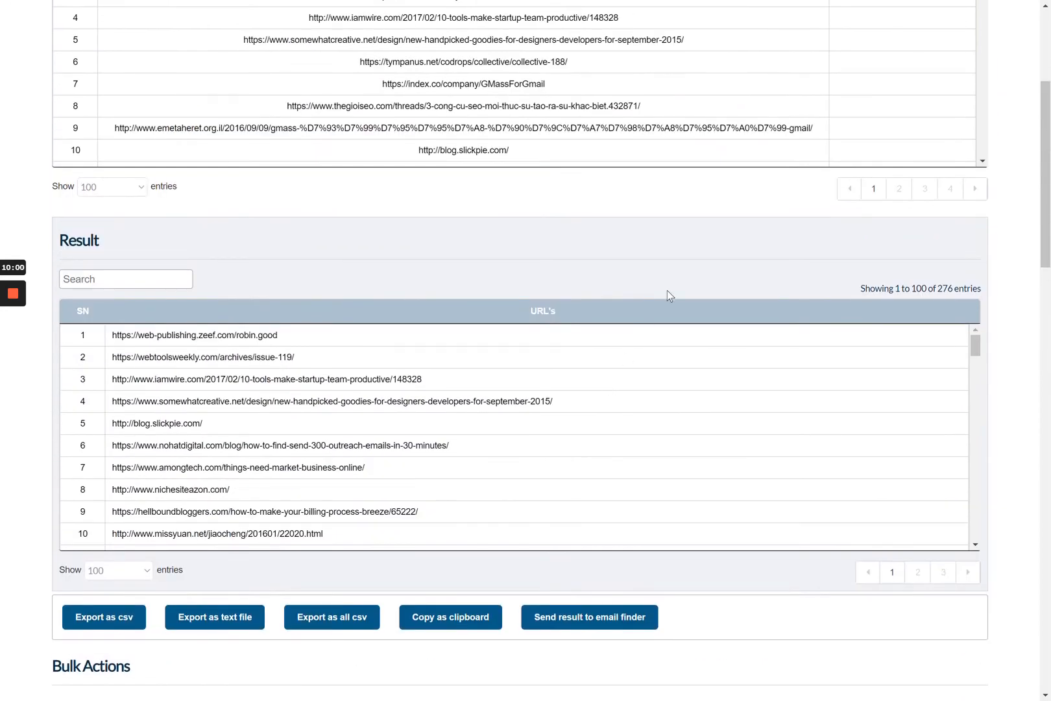
{"action": "scroll", "coordinate": [667, 292], "scroll_direction": "up", "scroll_amount": 3}
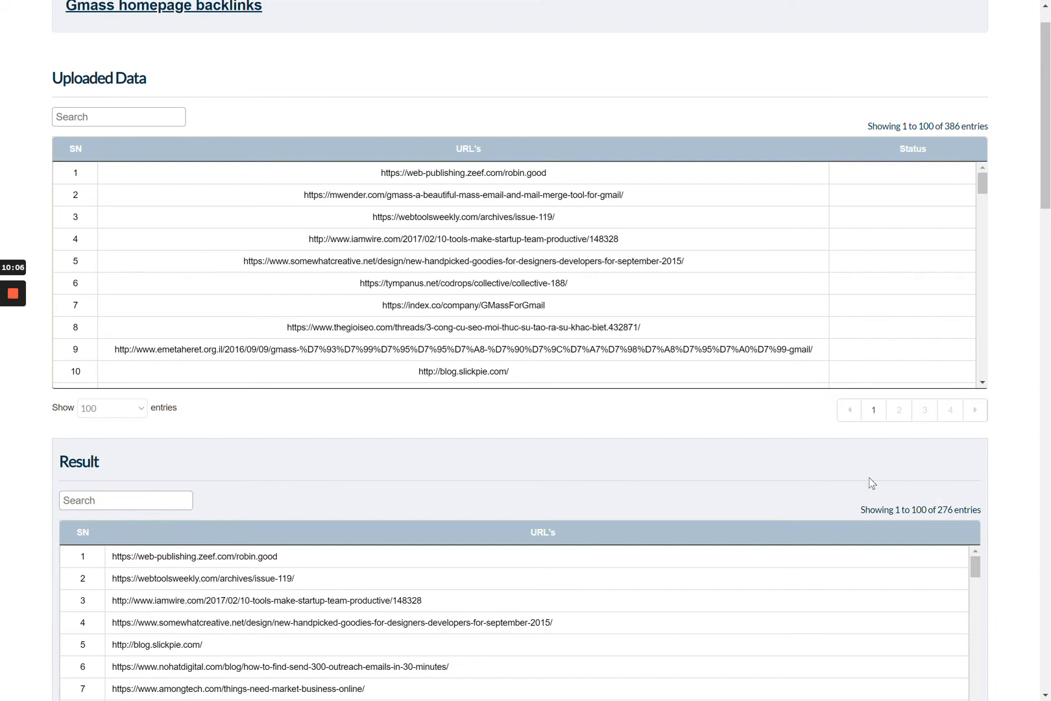
{"action": "scroll", "coordinate": [872, 482], "scroll_direction": "down", "scroll_amount": 2}
{"action": "scroll", "coordinate": [465, 347], "scroll_direction": "down", "scroll_amount": 5}
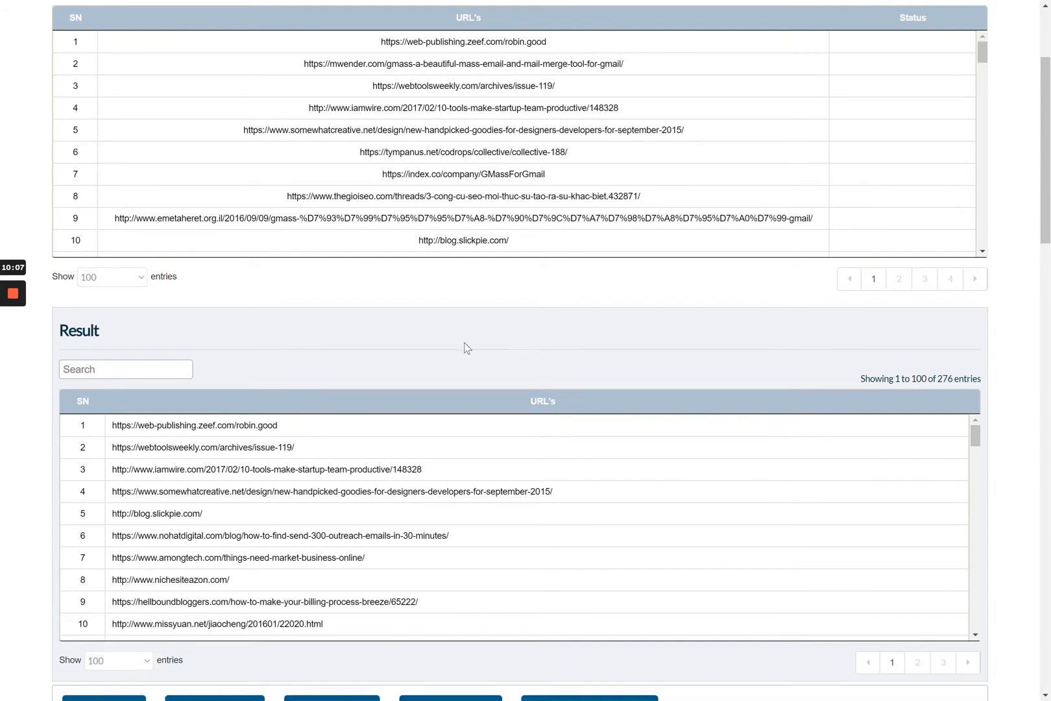
{"action": "scroll", "coordinate": [429, 566], "scroll_direction": "down", "scroll_amount": 1}
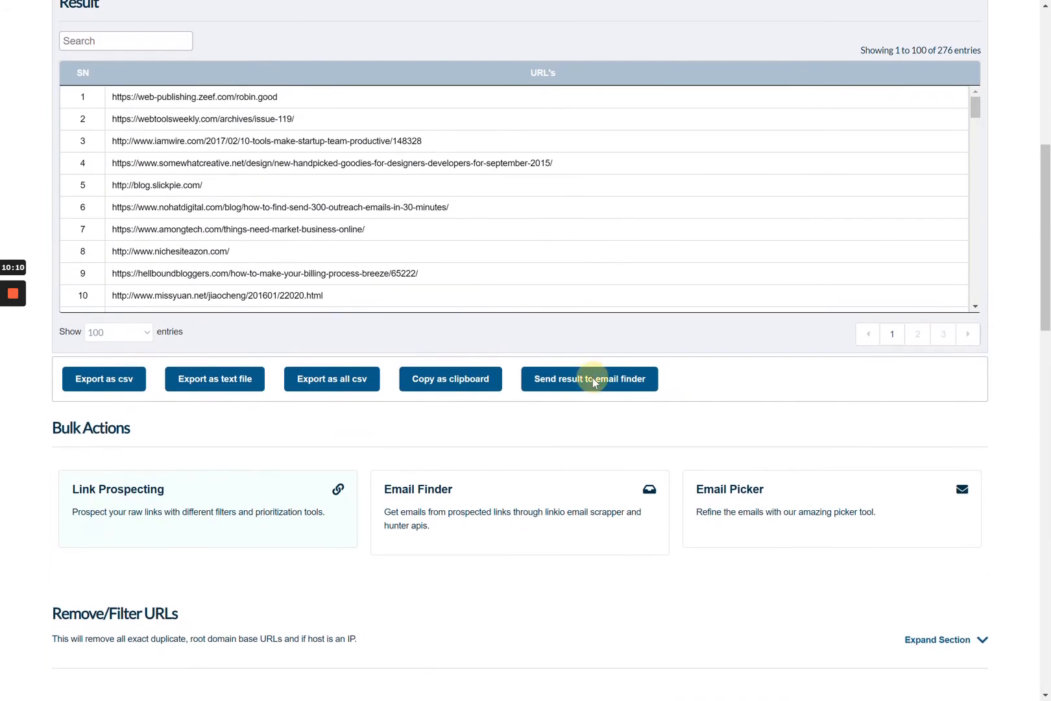
{"action": "left_click", "coordinate": [593, 378]}
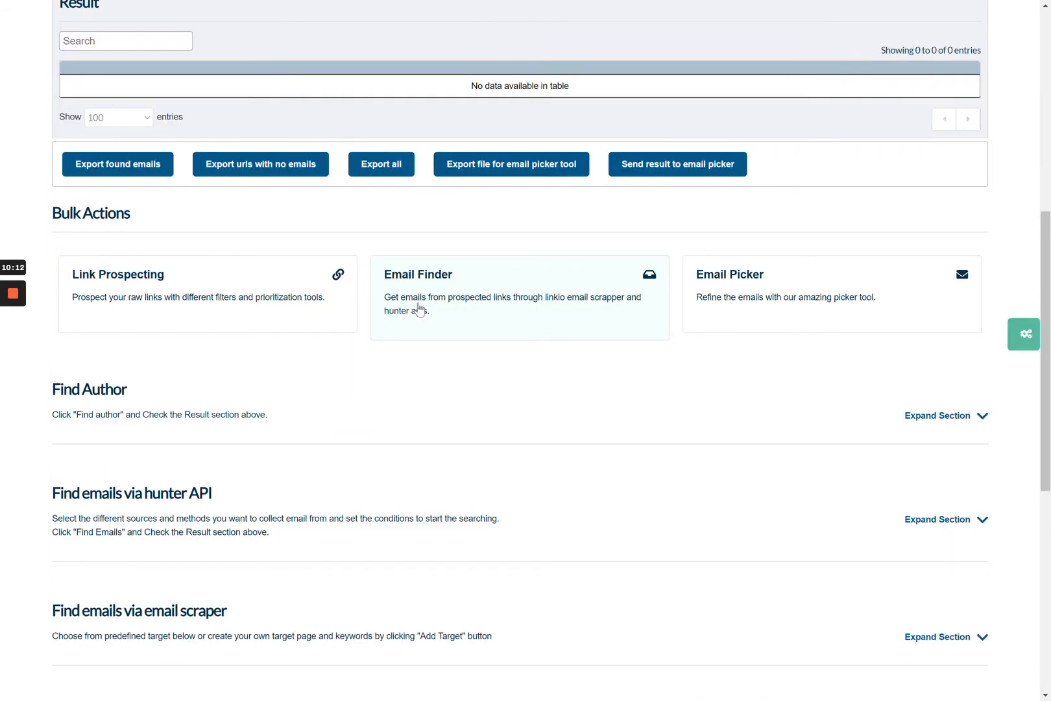
Examine the Email Finder's uploaded URLs and its Find Author, hunter API, email scraper and Clean Emails sections.
{"action": "scroll", "coordinate": [455, 386], "scroll_direction": "up", "scroll_amount": 4}
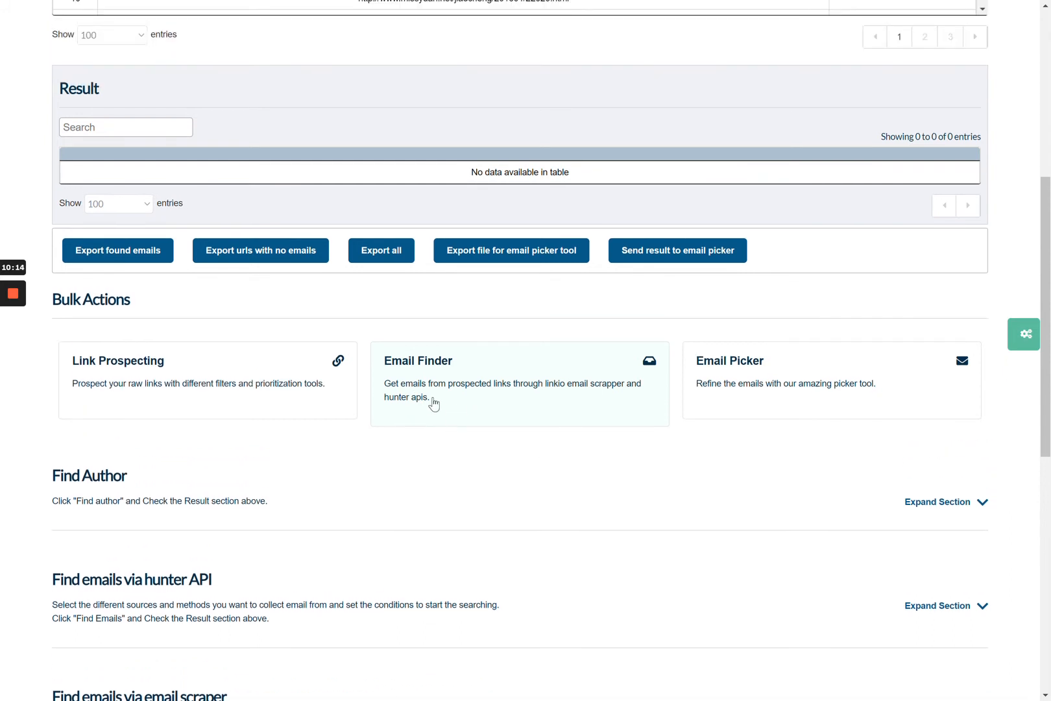
{"action": "scroll", "coordinate": [433, 403], "scroll_direction": "up", "scroll_amount": 3}
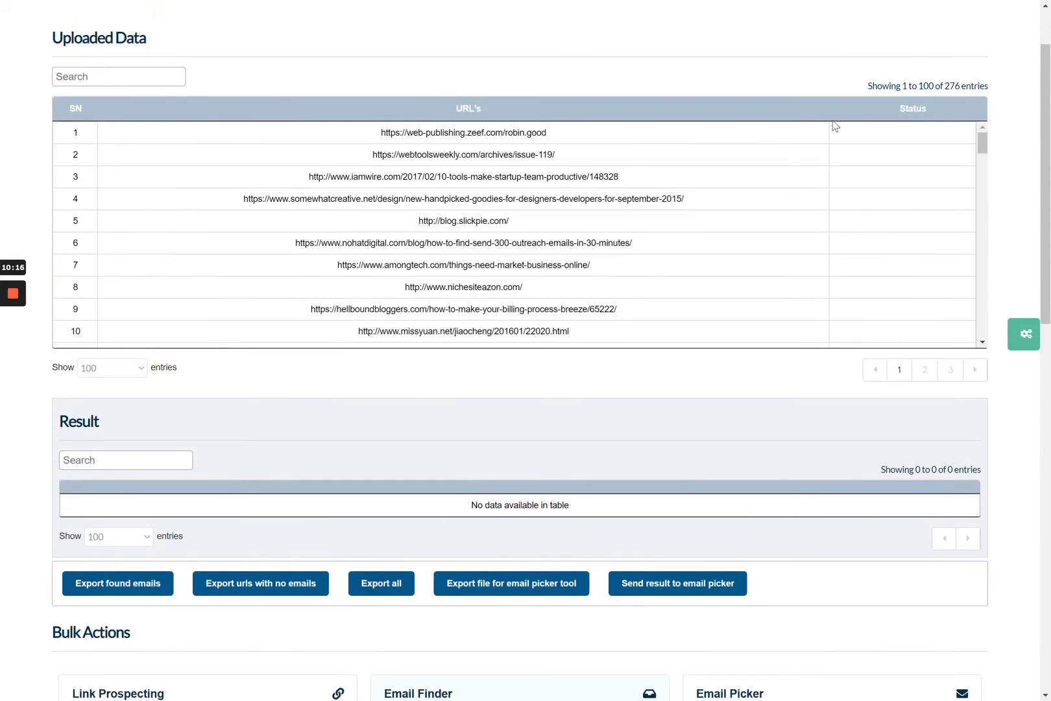
{"action": "double_click", "coordinate": [950, 88]}
{"action": "left_click", "coordinate": [944, 87]}
{"action": "scroll", "coordinate": [811, 399], "scroll_direction": "down", "scroll_amount": 5}
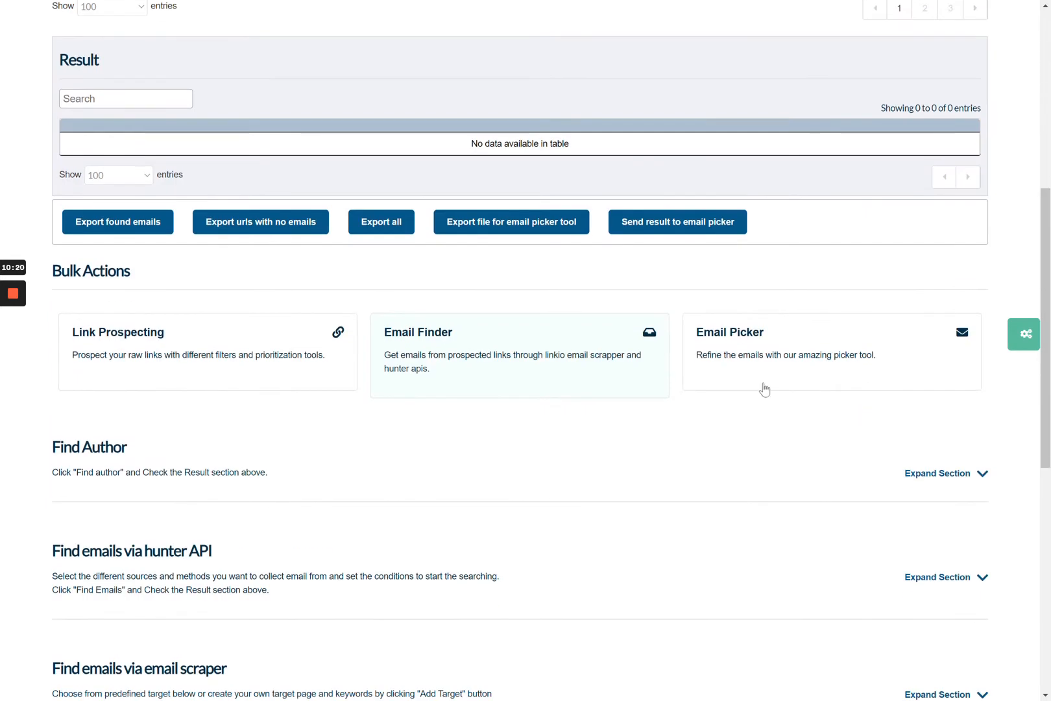
{"action": "scroll", "coordinate": [510, 435], "scroll_direction": "down", "scroll_amount": 2}
{"action": "scroll", "coordinate": [365, 386], "scroll_direction": "down", "scroll_amount": 1}
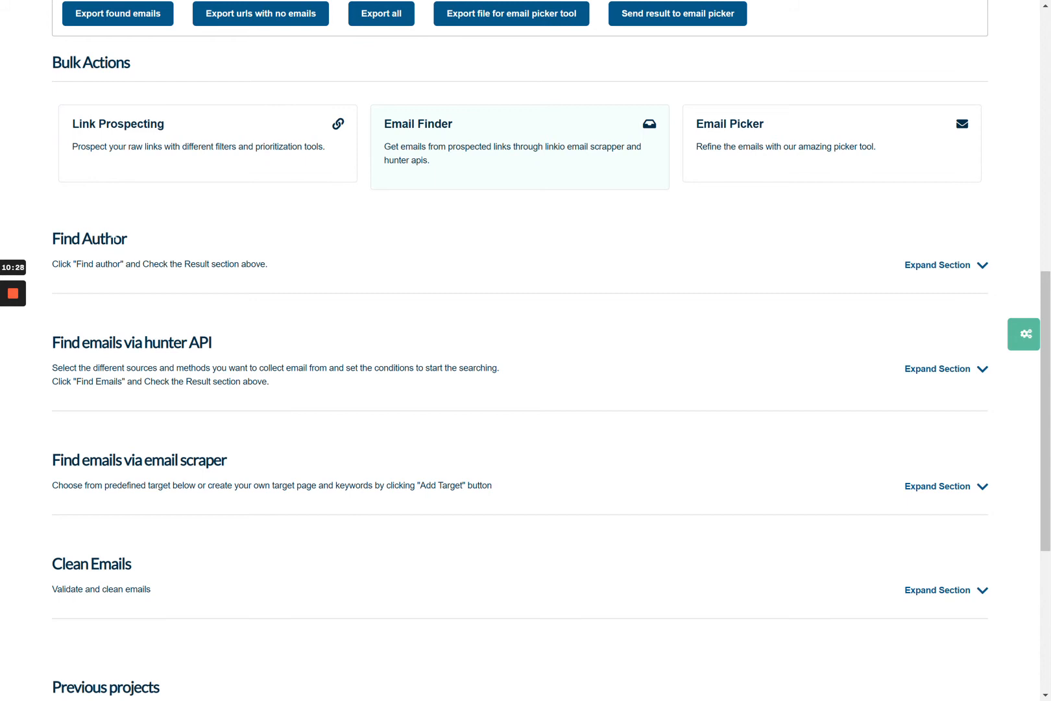
{"action": "scroll", "coordinate": [114, 238], "scroll_direction": "up", "scroll_amount": 7}
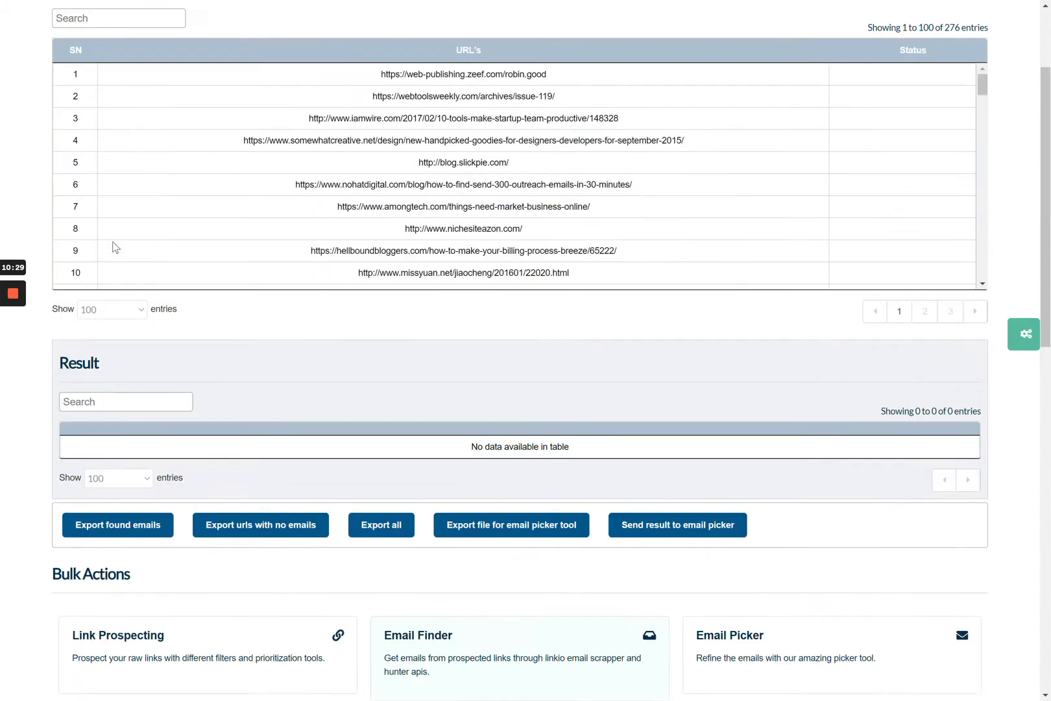
Expand the Find Author section and run the author search on the collected pages.
{"action": "scroll", "coordinate": [374, 175], "scroll_direction": "down", "scroll_amount": 2}
{"action": "scroll", "coordinate": [266, 486], "scroll_direction": "down", "scroll_amount": 5}
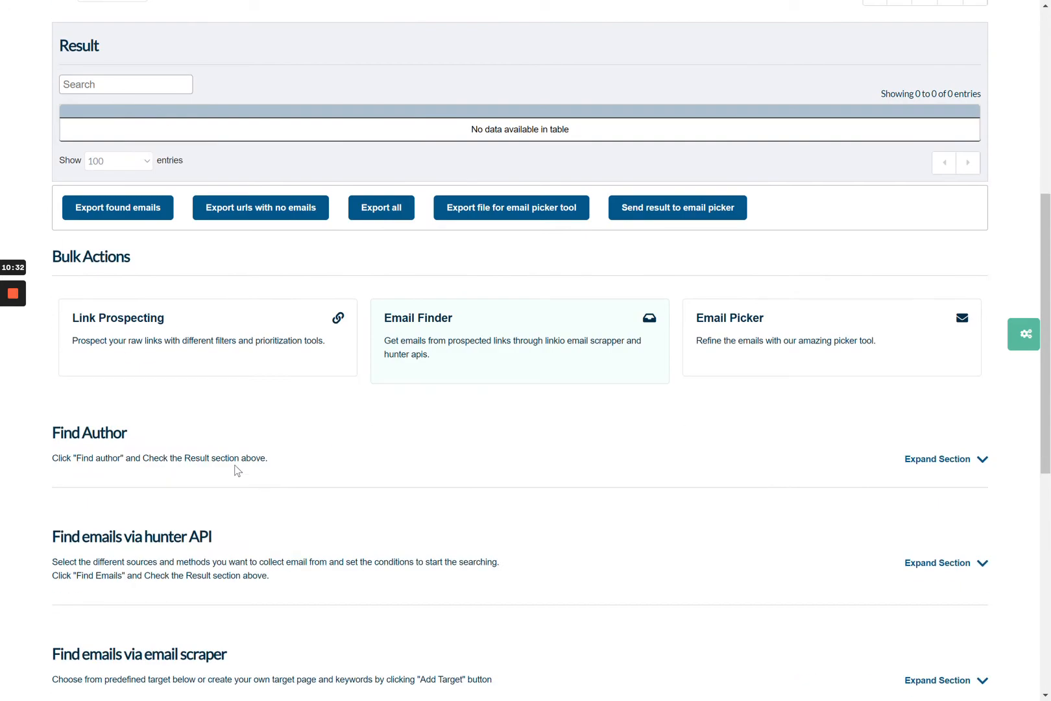
{"action": "left_click", "coordinate": [98, 435]}
{"action": "scroll", "coordinate": [188, 438], "scroll_direction": "down", "scroll_amount": 1}
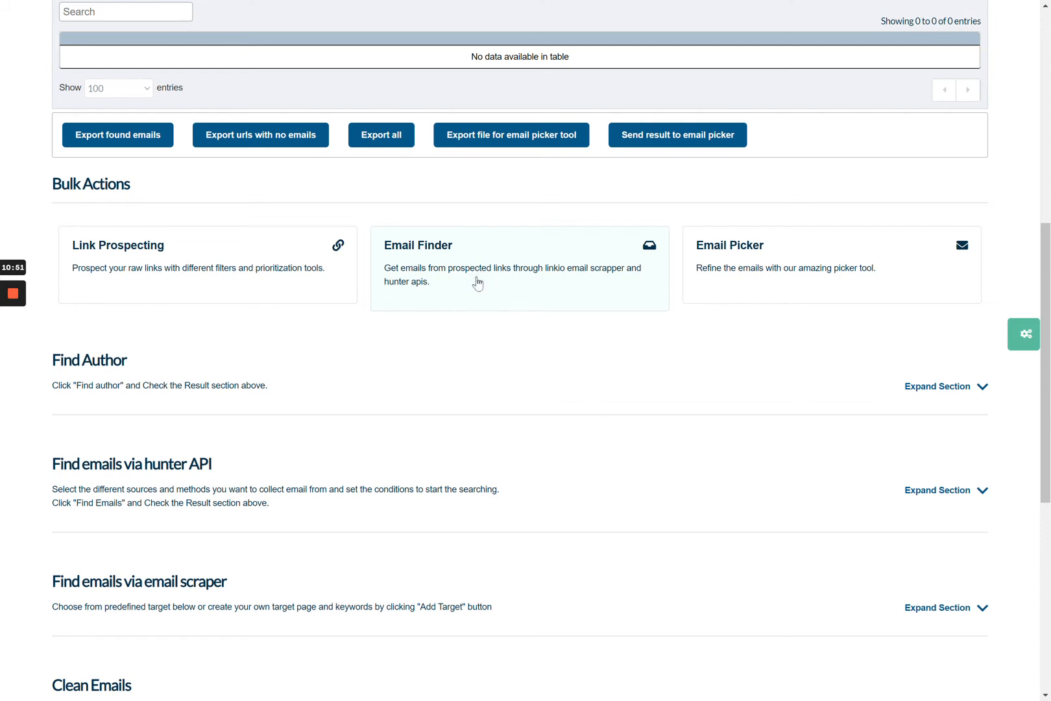
{"action": "left_click", "coordinate": [932, 394]}
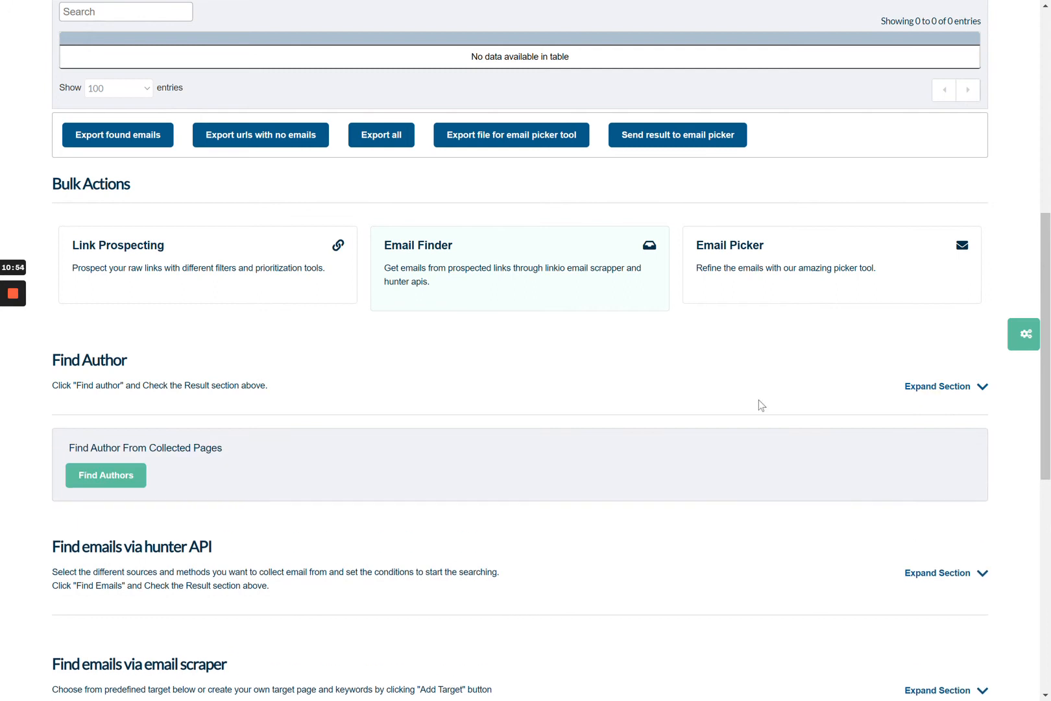
{"action": "left_click", "coordinate": [84, 477]}
{"action": "scroll", "coordinate": [91, 466], "scroll_direction": "down", "scroll_amount": 6}
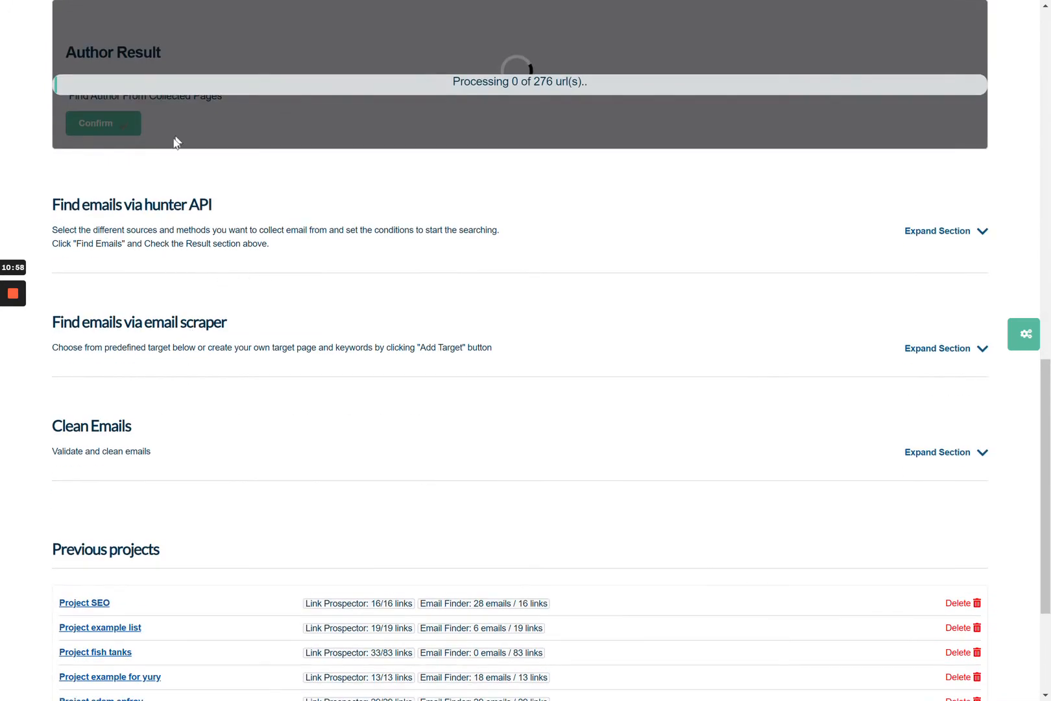
{"action": "left_click", "coordinate": [13, 346]}
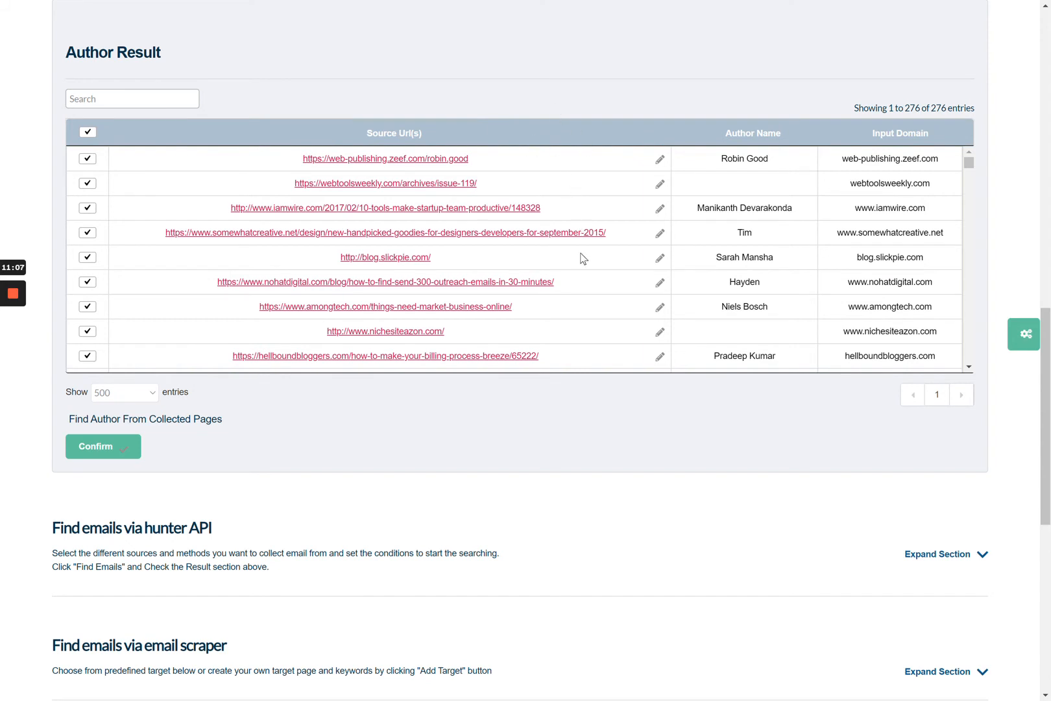
Deselect the lost-media.com and favinks.com rows in the Author Result list.
{"action": "scroll", "coordinate": [582, 259], "scroll_direction": "down", "scroll_amount": 2}
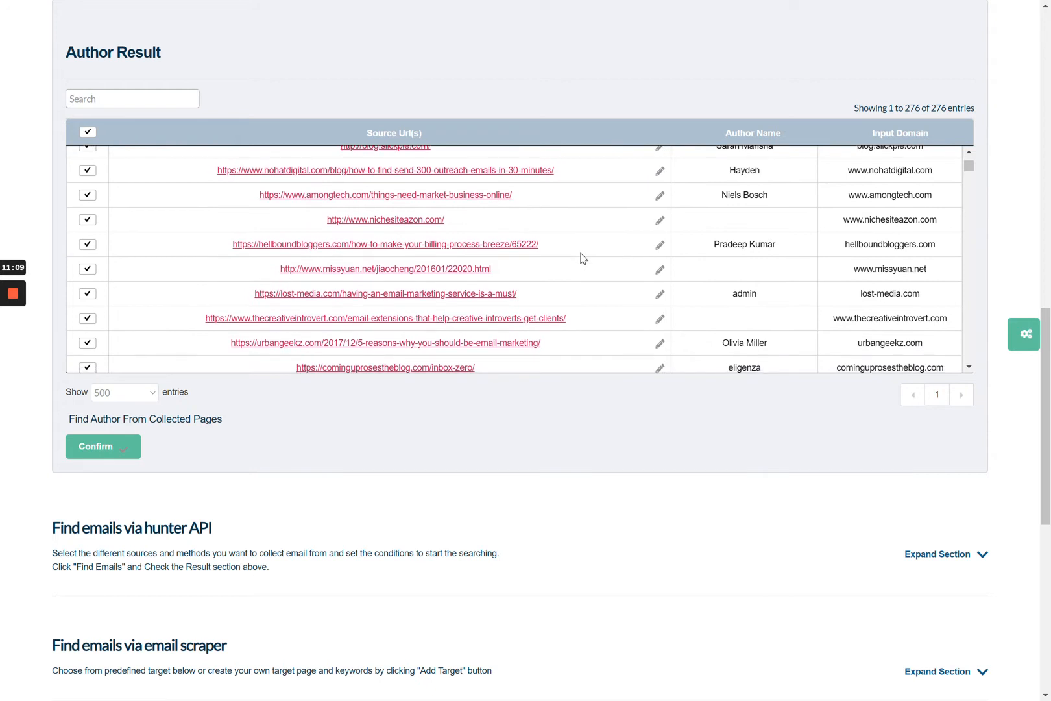
{"action": "scroll", "coordinate": [582, 258], "scroll_direction": "down", "scroll_amount": 1}
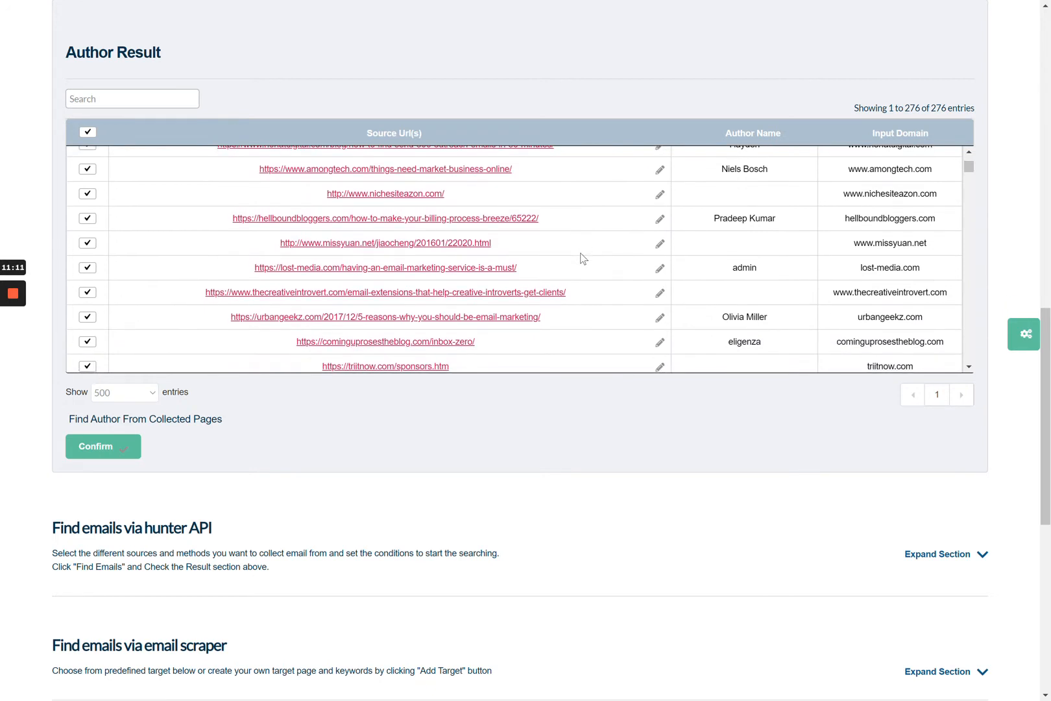
{"action": "left_click", "coordinate": [87, 269]}
{"action": "scroll", "coordinate": [326, 274], "scroll_direction": "down", "scroll_amount": 5}
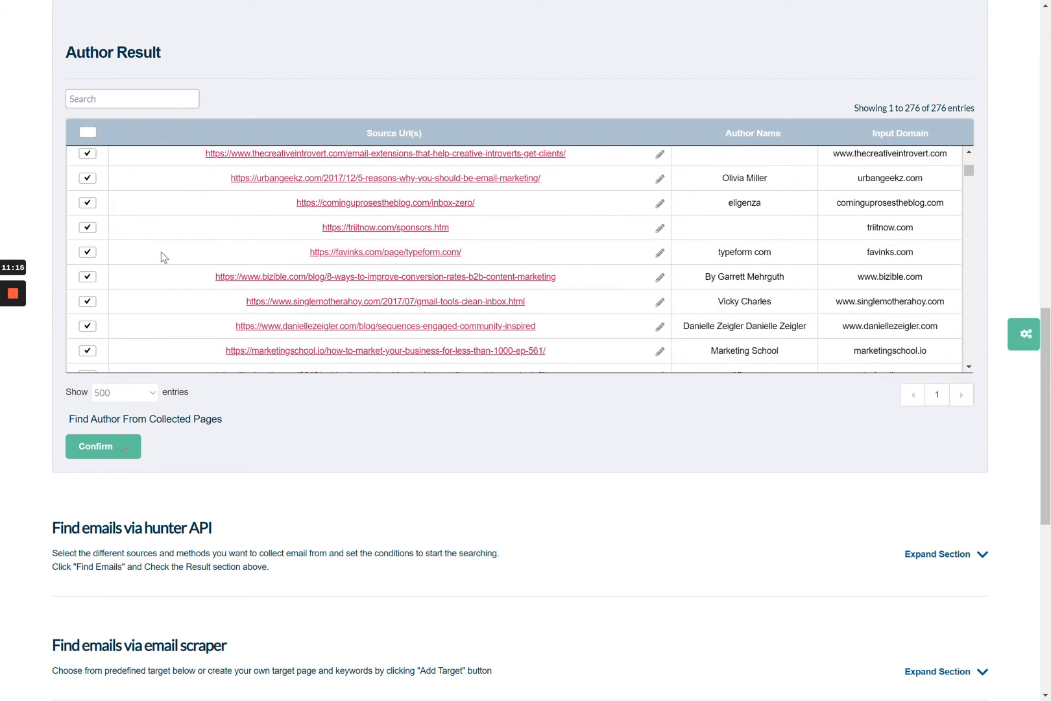
{"action": "left_click", "coordinate": [87, 252]}
{"action": "left_click", "coordinate": [711, 277]}
{"action": "key", "text": "BackSpace"}
{"action": "key", "text": "BackSpace"}
{"action": "key", "text": "BackSpace"}
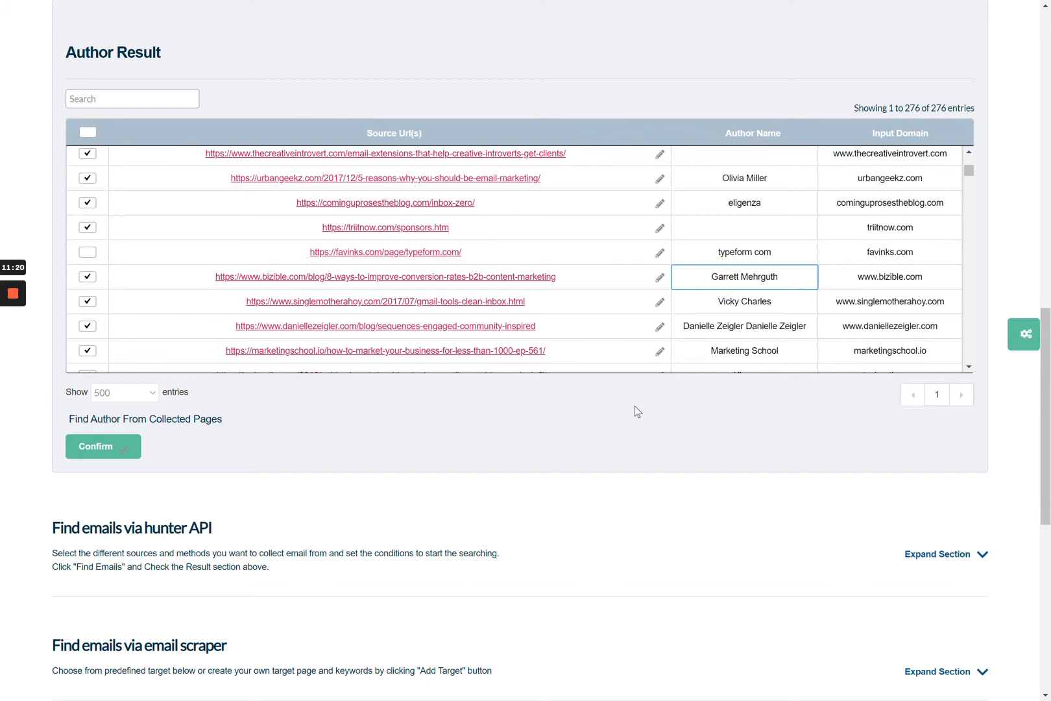
{"action": "scroll", "coordinate": [627, 339], "scroll_direction": "down", "scroll_amount": 1}
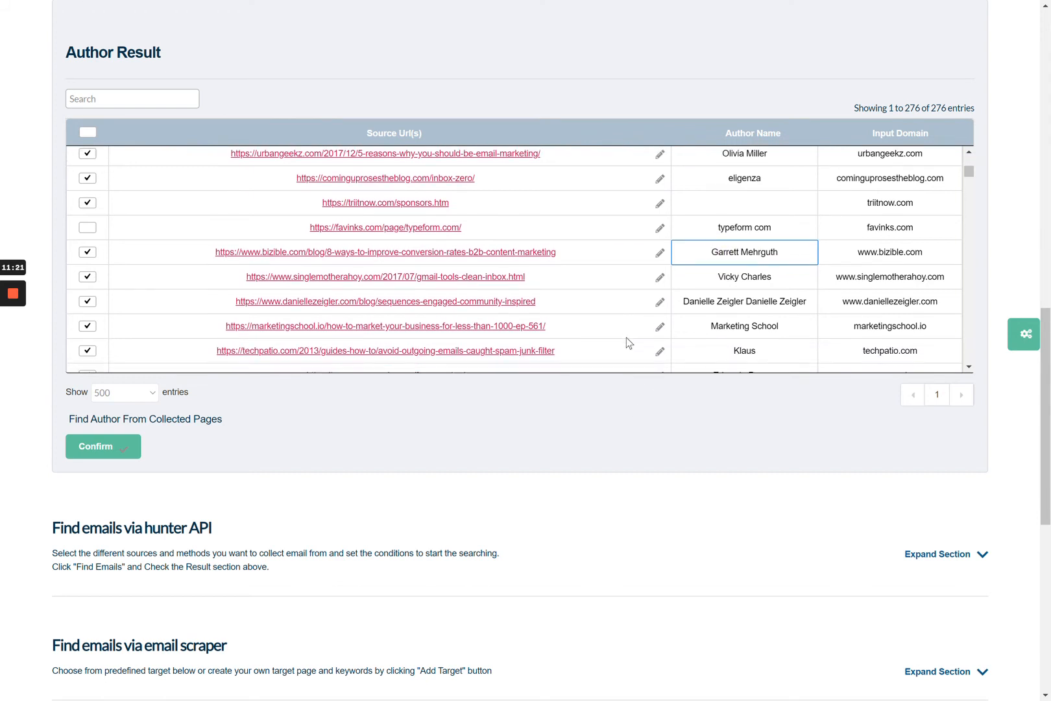
{"action": "left_click", "coordinate": [747, 302]}
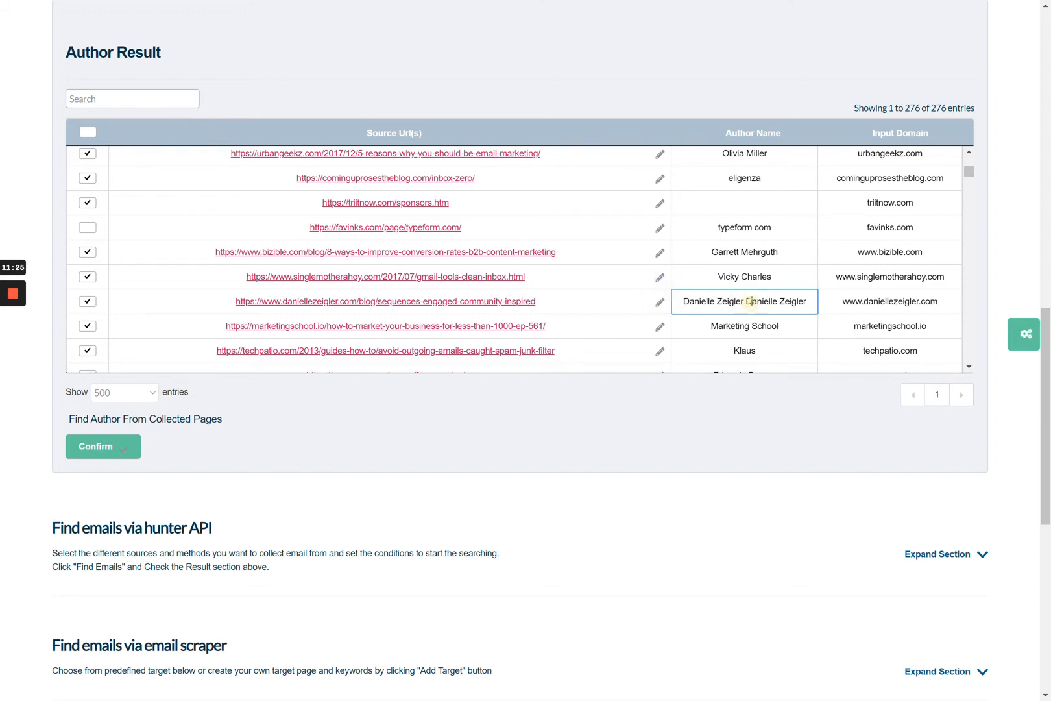
{"action": "left_click_drag", "start_coordinate": [747, 302], "coordinate": [667, 290]}
{"action": "key", "text": "BackSpace"}
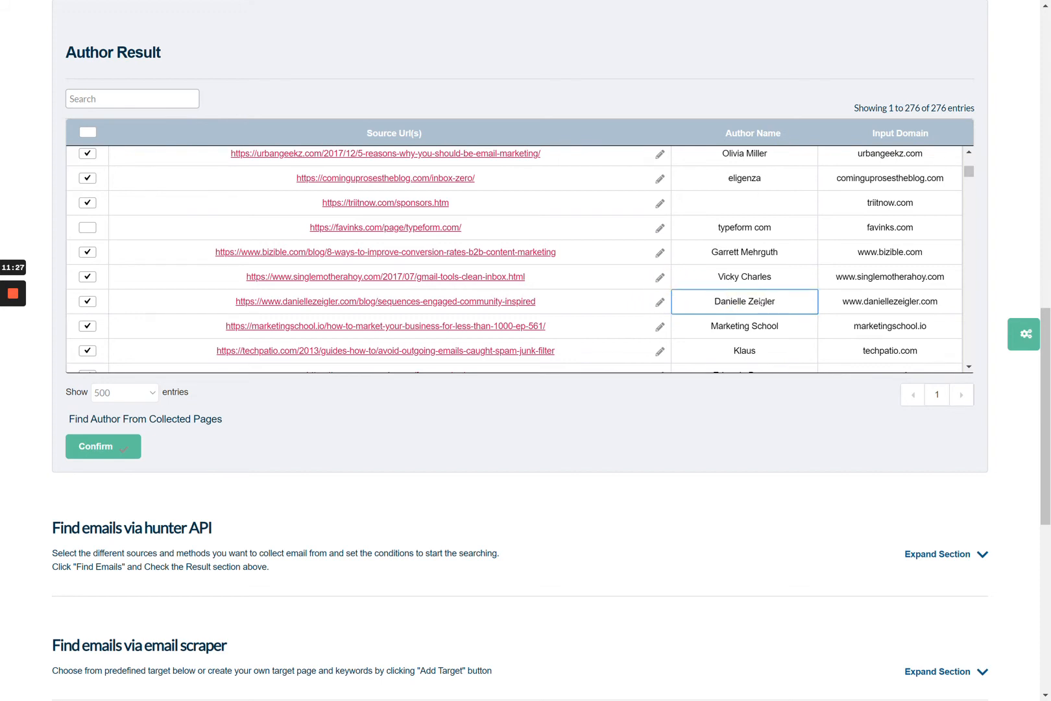
Deselect the technofaq.org row whose author is "Guest" and confirm the author results.
{"action": "scroll", "coordinate": [763, 301], "scroll_direction": "down", "scroll_amount": 2}
{"action": "scroll", "coordinate": [714, 292], "scroll_direction": "down", "scroll_amount": 3}
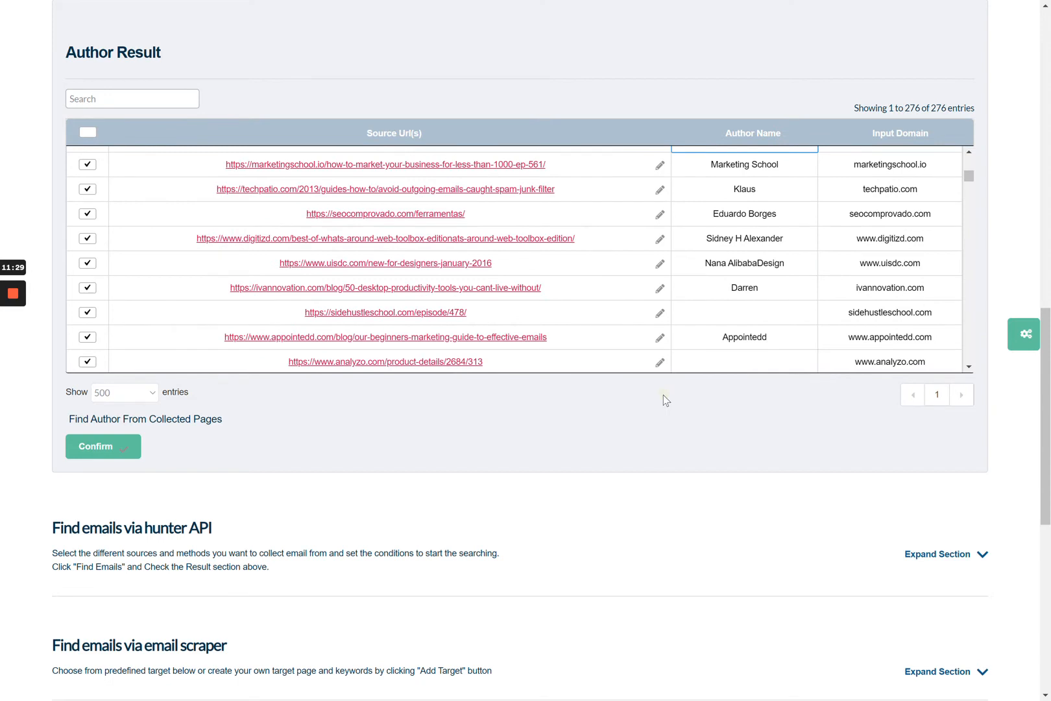
{"action": "scroll", "coordinate": [664, 394], "scroll_direction": "down", "scroll_amount": 1}
{"action": "scroll", "coordinate": [595, 256], "scroll_direction": "down", "scroll_amount": 5}
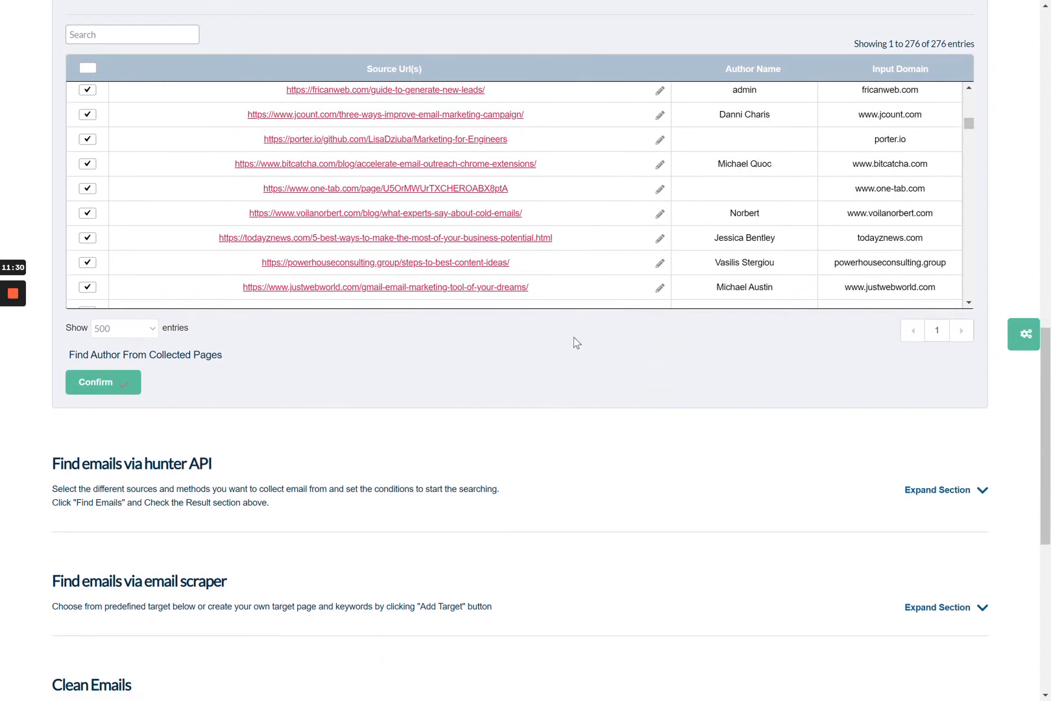
{"action": "scroll", "coordinate": [573, 337], "scroll_direction": "up", "scroll_amount": 1}
{"action": "scroll", "coordinate": [573, 337], "scroll_direction": "down", "scroll_amount": 3}
{"action": "scroll", "coordinate": [563, 315], "scroll_direction": "down", "scroll_amount": 10}
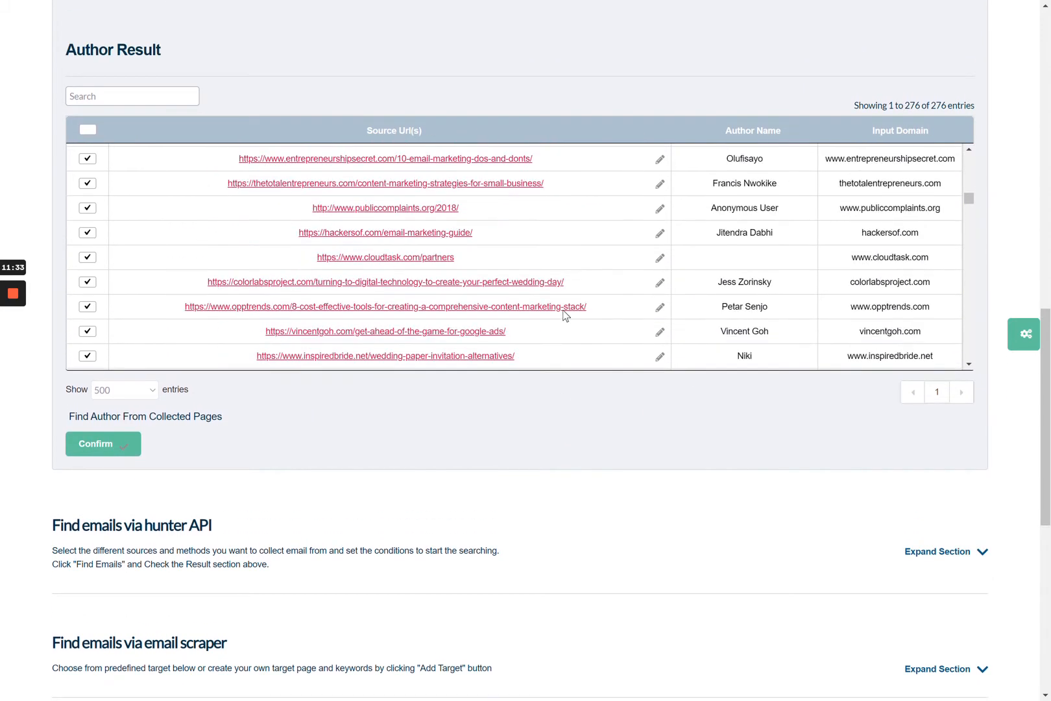
{"action": "scroll", "coordinate": [564, 316], "scroll_direction": "down", "scroll_amount": 4}
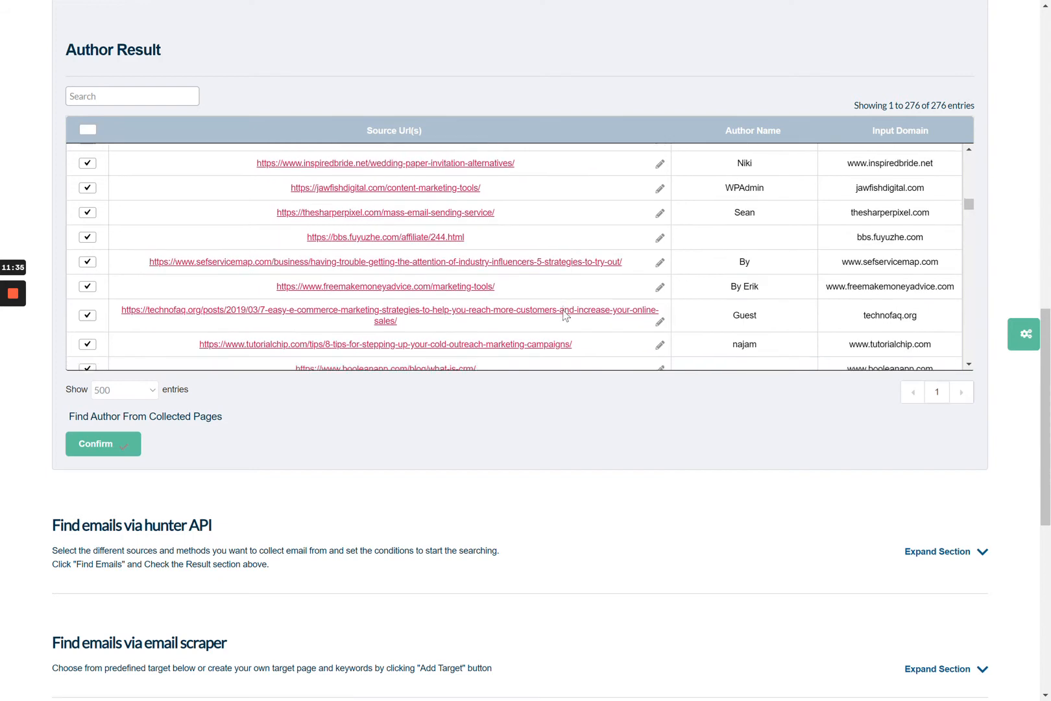
{"action": "scroll", "coordinate": [563, 315], "scroll_direction": "down", "scroll_amount": 3}
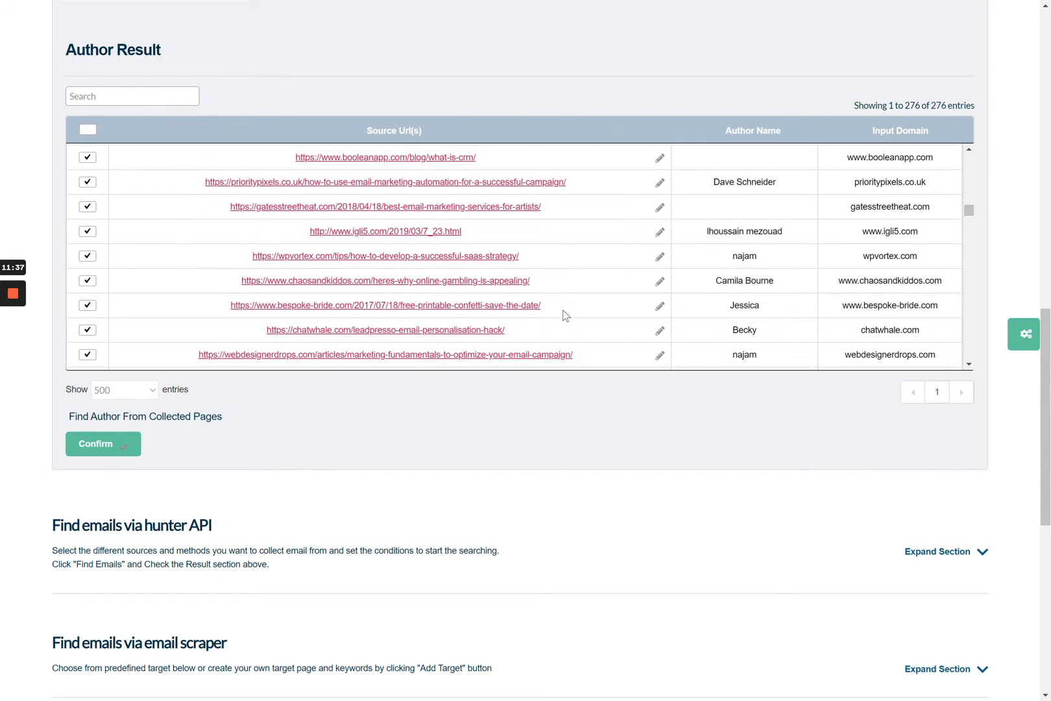
{"action": "scroll", "coordinate": [564, 316], "scroll_direction": "up", "scroll_amount": 3}
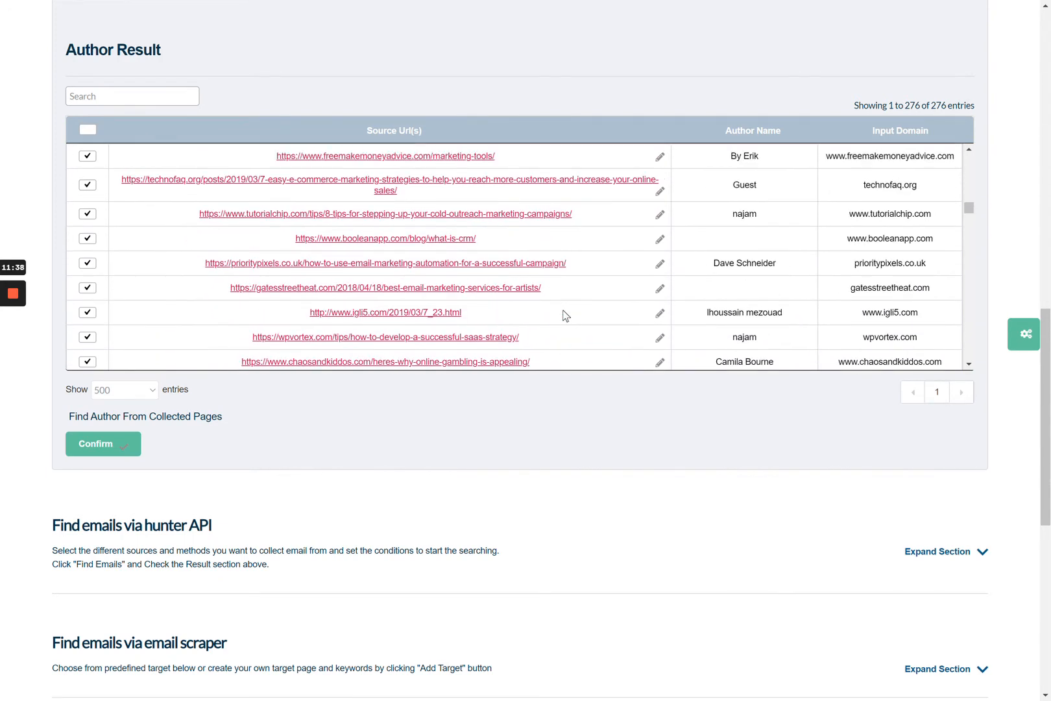
{"action": "left_click", "coordinate": [91, 190]}
{"action": "scroll", "coordinate": [274, 251], "scroll_direction": "down", "scroll_amount": 1}
{"action": "scroll", "coordinate": [274, 251], "scroll_direction": "up", "scroll_amount": 2}
{"action": "scroll", "coordinate": [275, 251], "scroll_direction": "down", "scroll_amount": 3}
{"action": "left_click", "coordinate": [128, 445]}
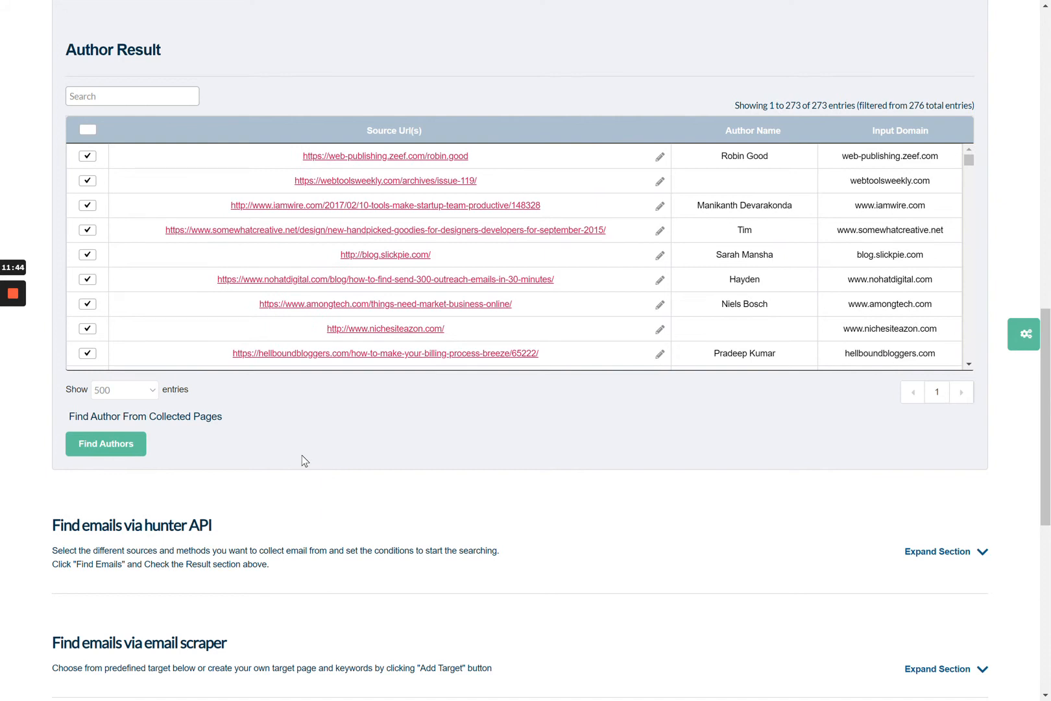
Expand the hunter API section and start finding emails by using the author information.
{"action": "left_click", "coordinate": [921, 553]}
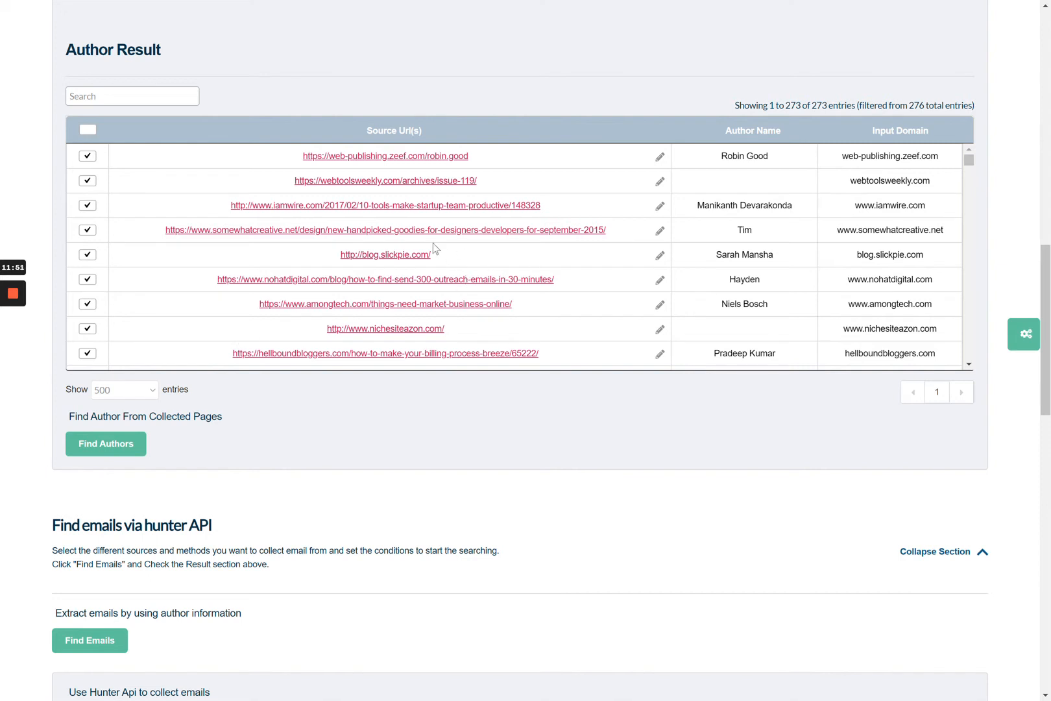
{"action": "left_click", "coordinate": [89, 640]}
{"action": "scroll", "coordinate": [148, 578], "scroll_direction": "down", "scroll_amount": 1}
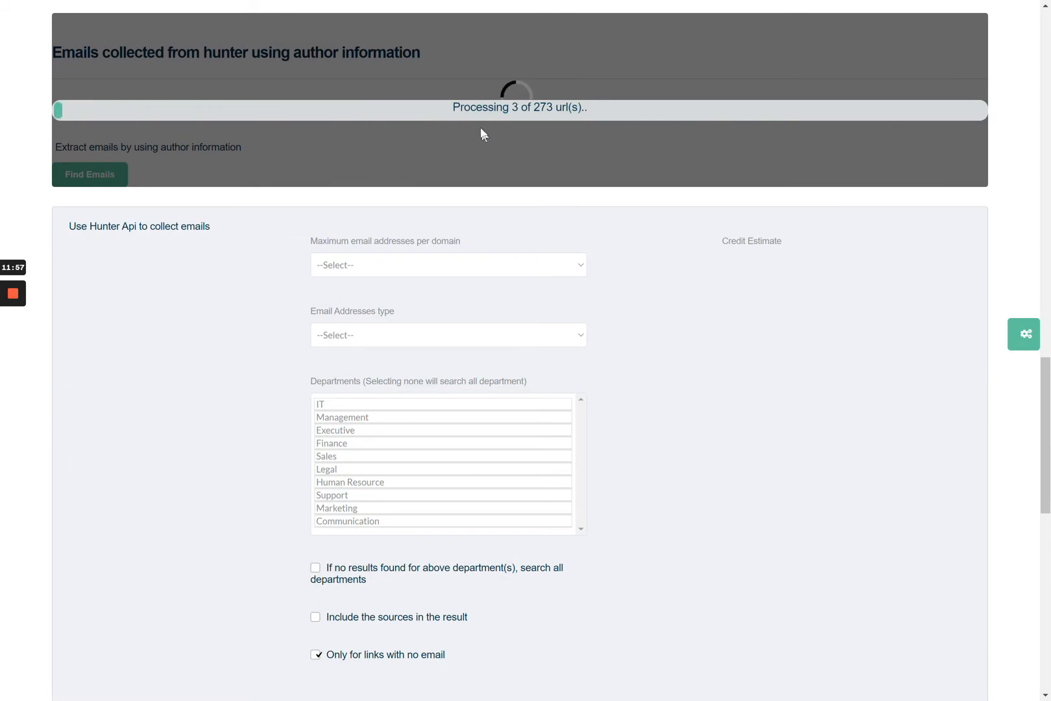
Examine the confirmed Author Result list and the progress of the hunter email search.
{"action": "scroll", "coordinate": [382, 168], "scroll_direction": "up", "scroll_amount": 9}
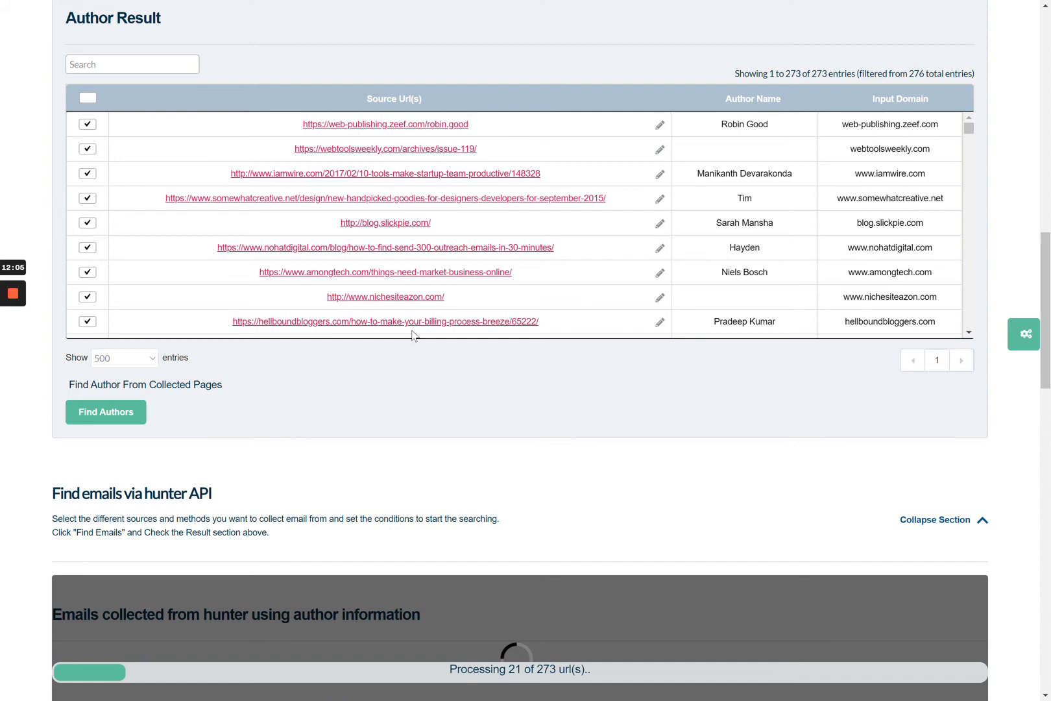
{"action": "scroll", "coordinate": [414, 382], "scroll_direction": "up", "scroll_amount": 2}
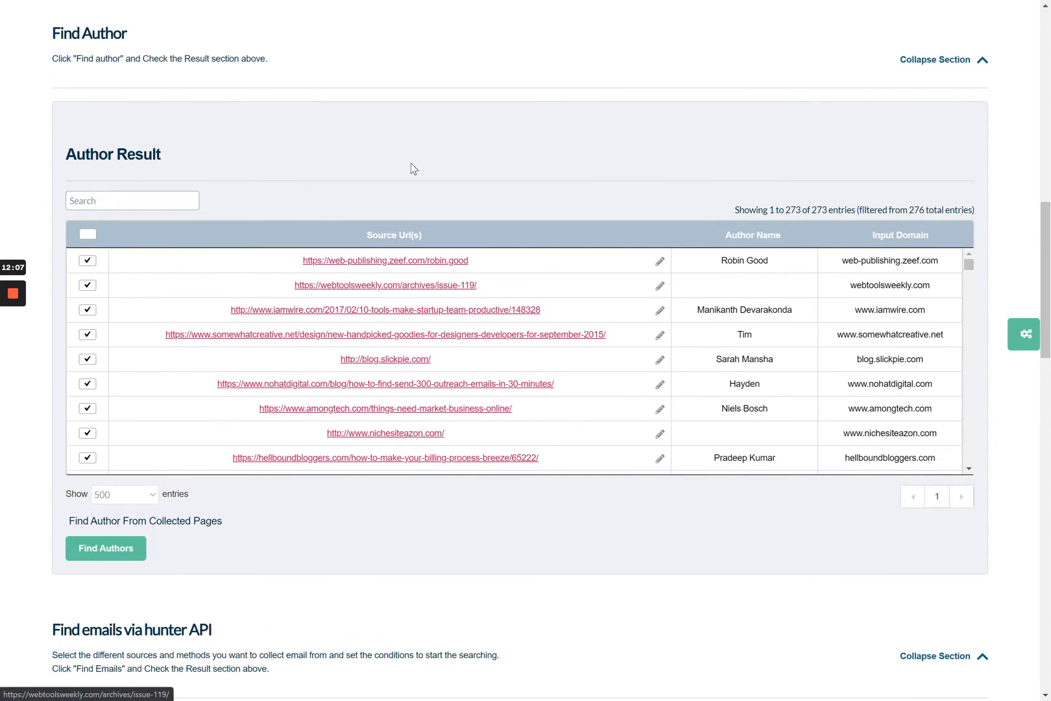
{"action": "scroll", "coordinate": [411, 163], "scroll_direction": "up", "scroll_amount": 1}
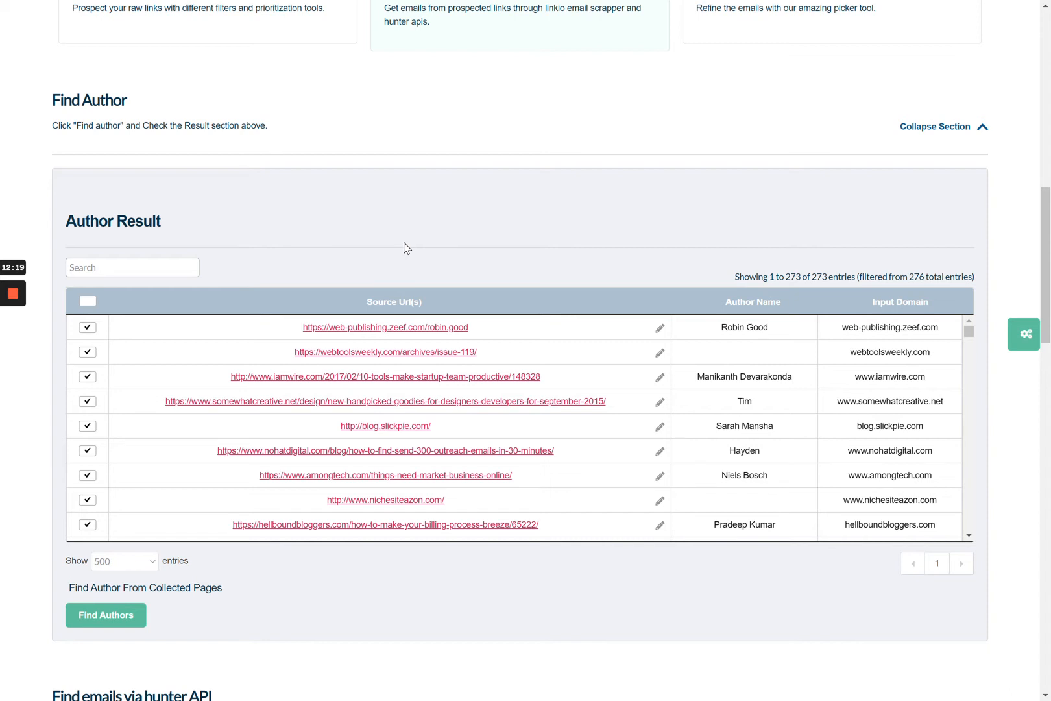
{"action": "scroll", "coordinate": [406, 247], "scroll_direction": "up", "scroll_amount": 3}
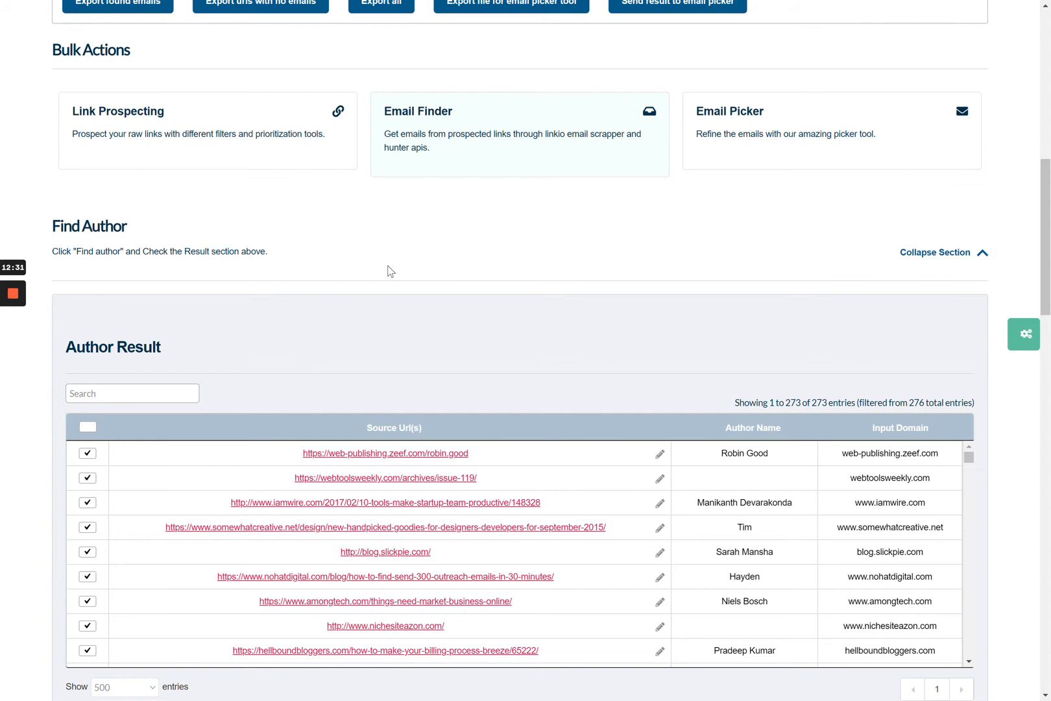
{"action": "scroll", "coordinate": [391, 271], "scroll_direction": "down", "scroll_amount": 2}
{"action": "scroll", "coordinate": [418, 351], "scroll_direction": "down", "scroll_amount": 1}
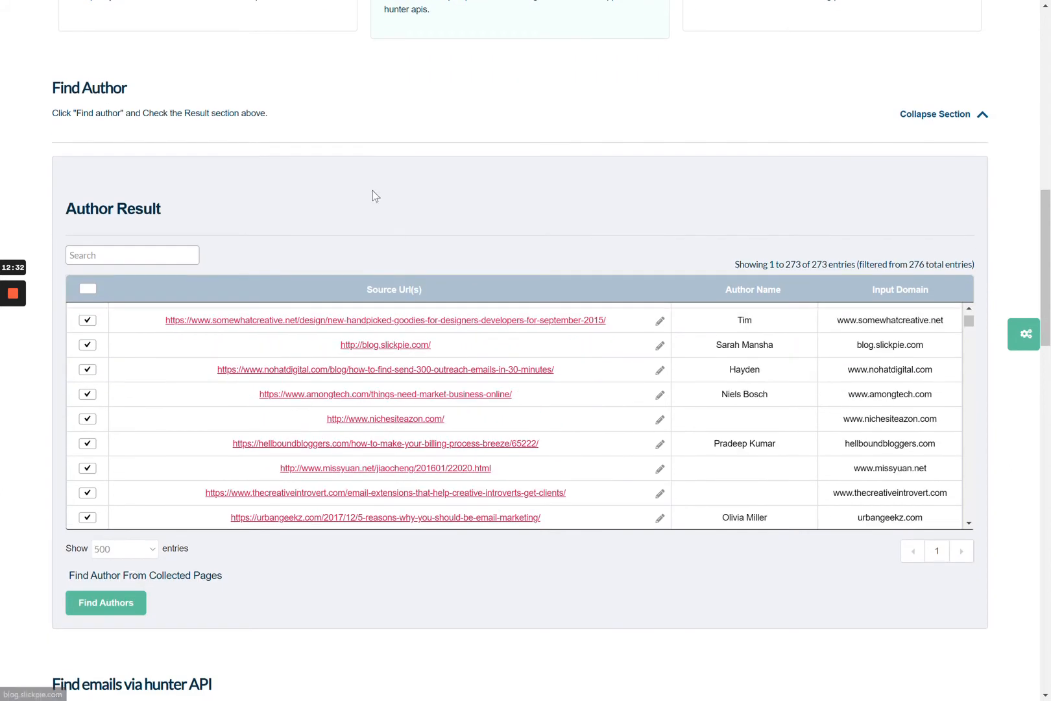
{"action": "scroll", "coordinate": [373, 191], "scroll_direction": "down", "scroll_amount": 2}
{"action": "scroll", "coordinate": [366, 267], "scroll_direction": "down", "scroll_amount": 8}
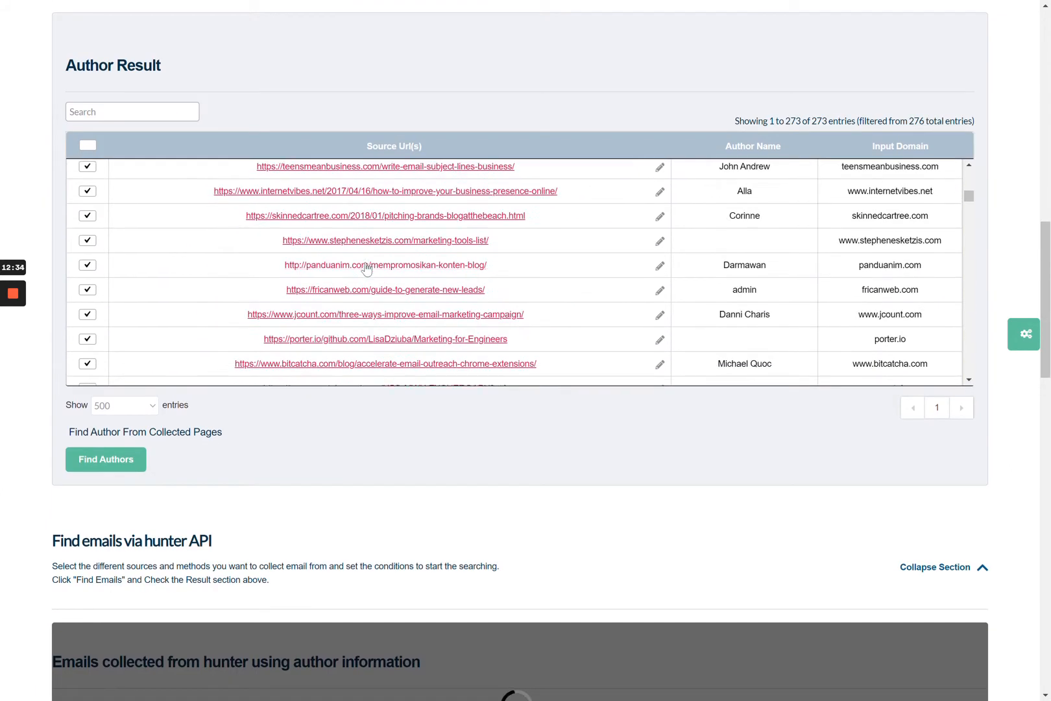
{"action": "scroll", "coordinate": [367, 268], "scroll_direction": "down", "scroll_amount": 10}
{"action": "scroll", "coordinate": [367, 268], "scroll_direction": "down", "scroll_amount": 10}
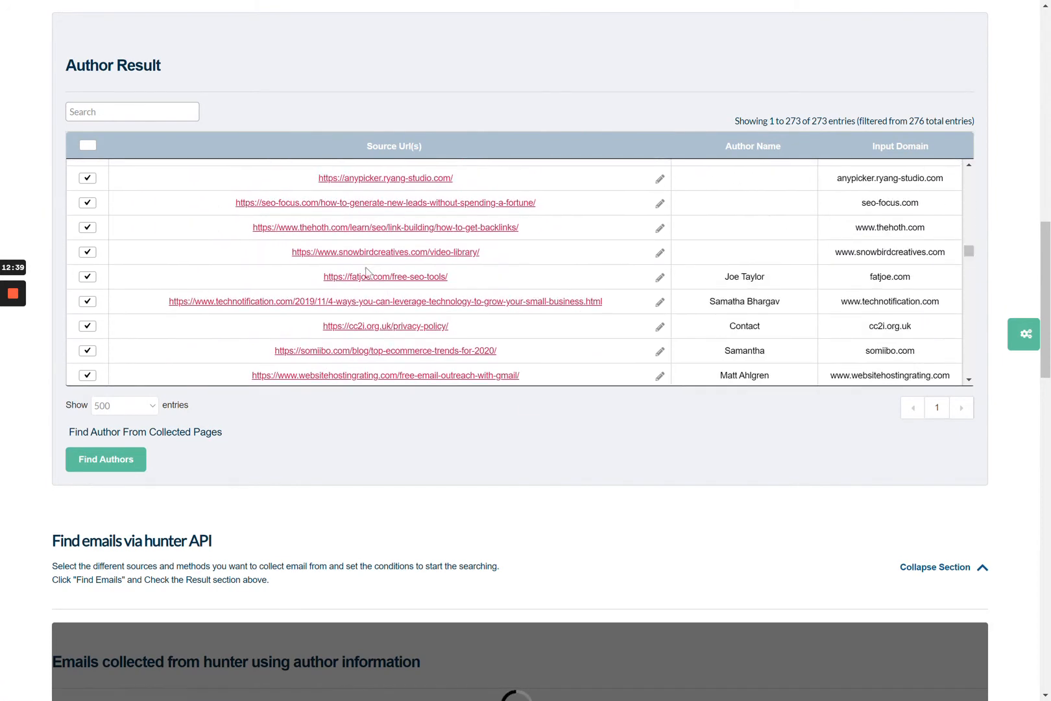
{"action": "scroll", "coordinate": [384, 375], "scroll_direction": "down", "scroll_amount": 1}
{"action": "scroll", "coordinate": [388, 476], "scroll_direction": "down", "scroll_amount": 5}
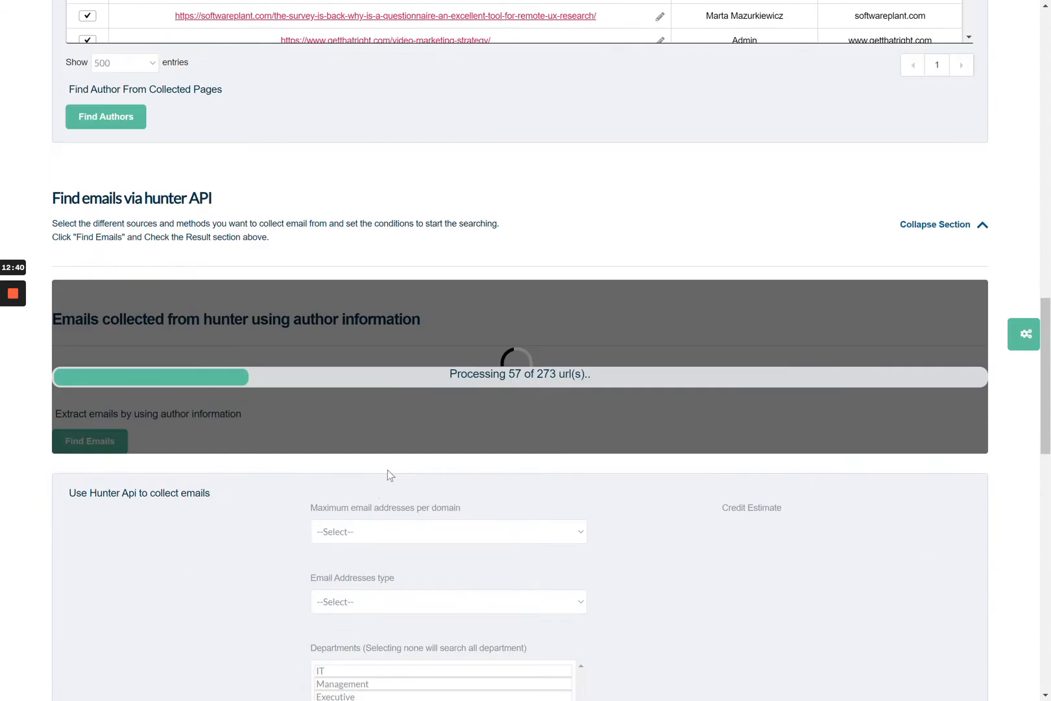
{"action": "scroll", "coordinate": [387, 470], "scroll_direction": "down", "scroll_amount": 1}
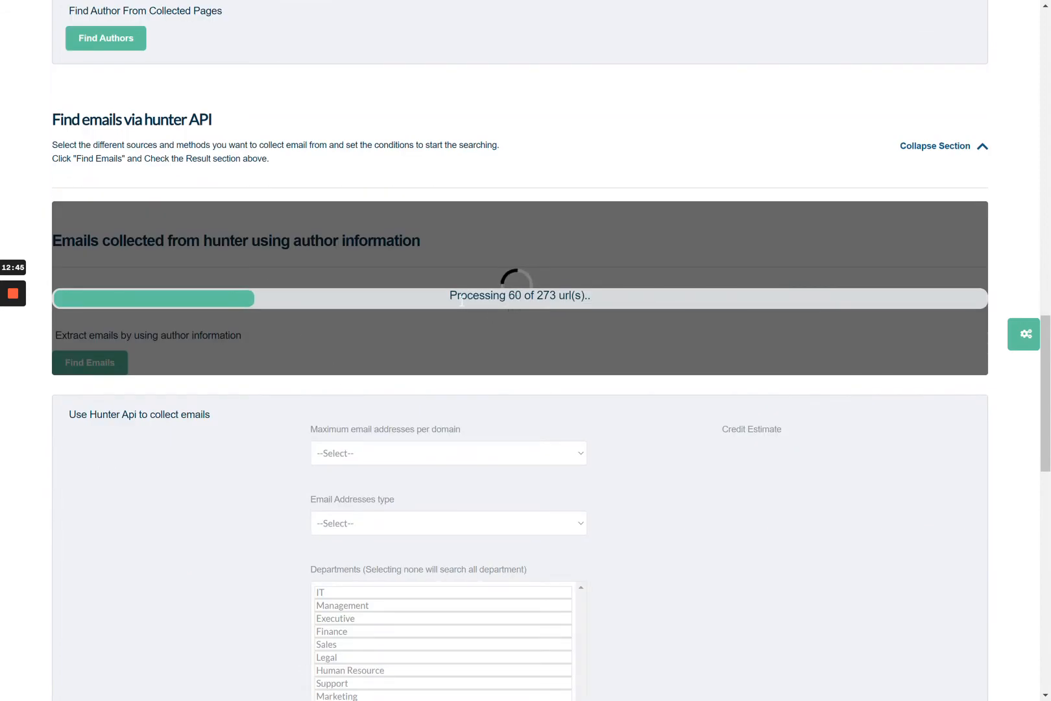
{"action": "scroll", "coordinate": [463, 302], "scroll_direction": "up", "scroll_amount": 3}
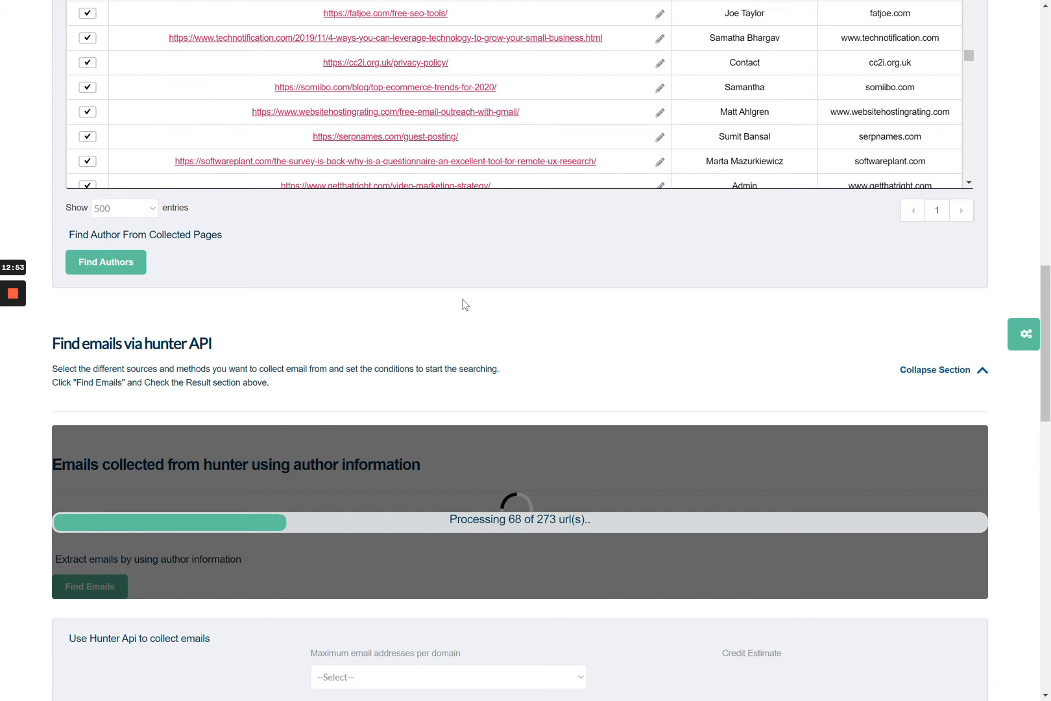
{"action": "scroll", "coordinate": [465, 304], "scroll_direction": "down", "scroll_amount": 2}
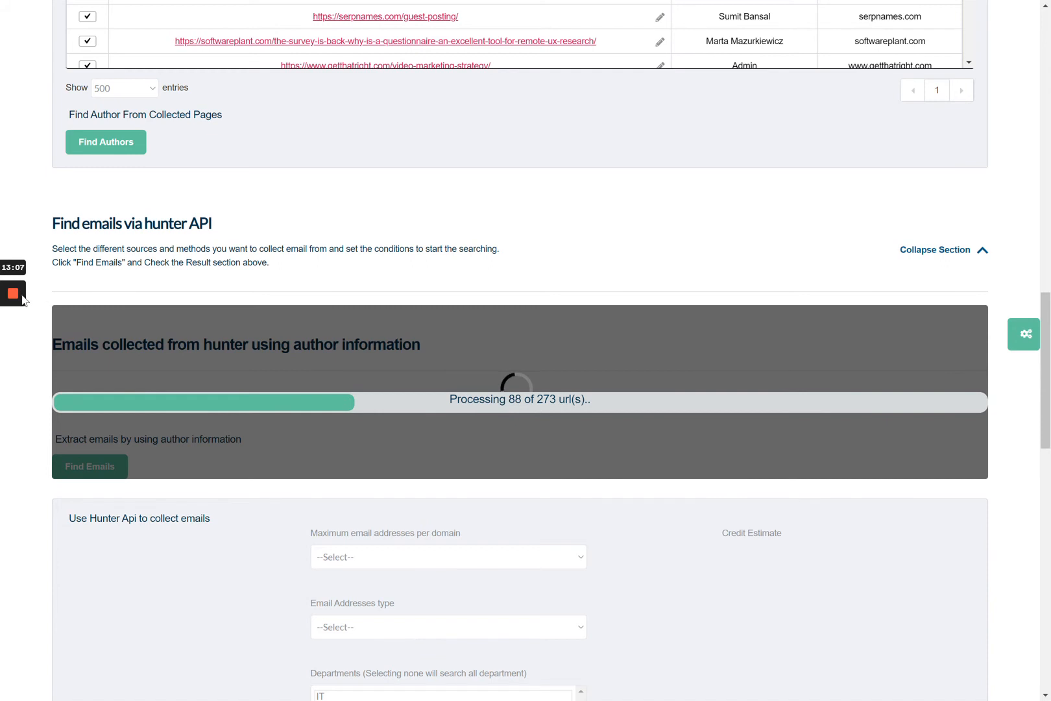
Check the emails collected from hunter using author information and their entry count.
{"action": "mouse_move", "coordinate": [20, 304]}
{"action": "left_click", "coordinate": [13, 346]}
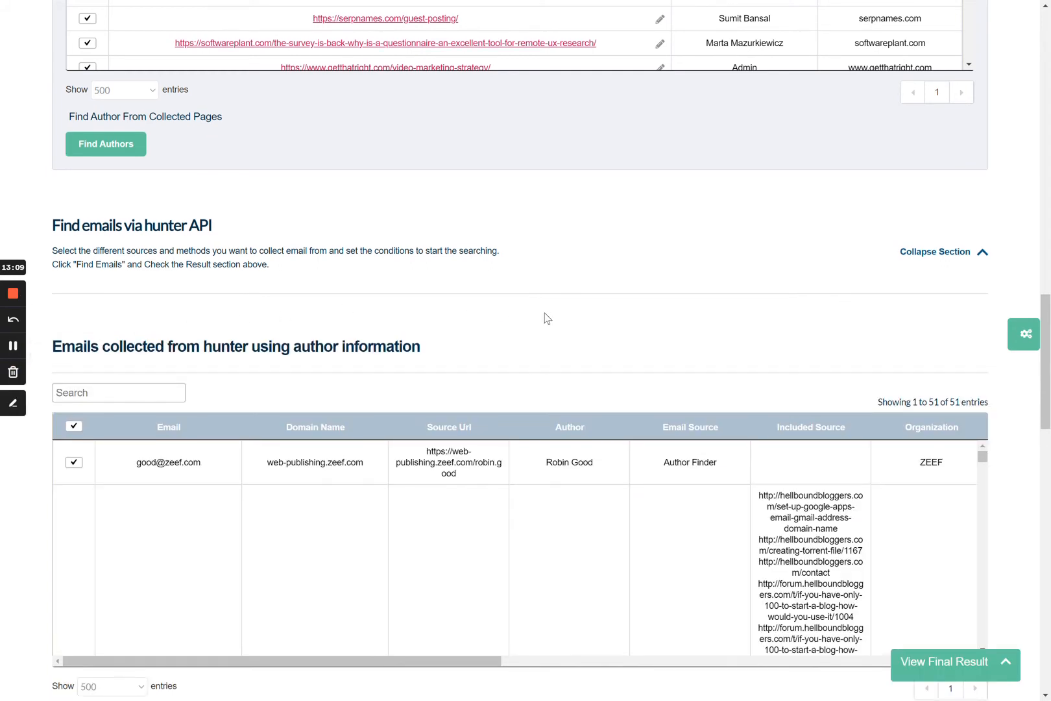
{"action": "scroll", "coordinate": [546, 318], "scroll_direction": "up", "scroll_amount": 2}
{"action": "scroll", "coordinate": [545, 313], "scroll_direction": "down", "scroll_amount": 3}
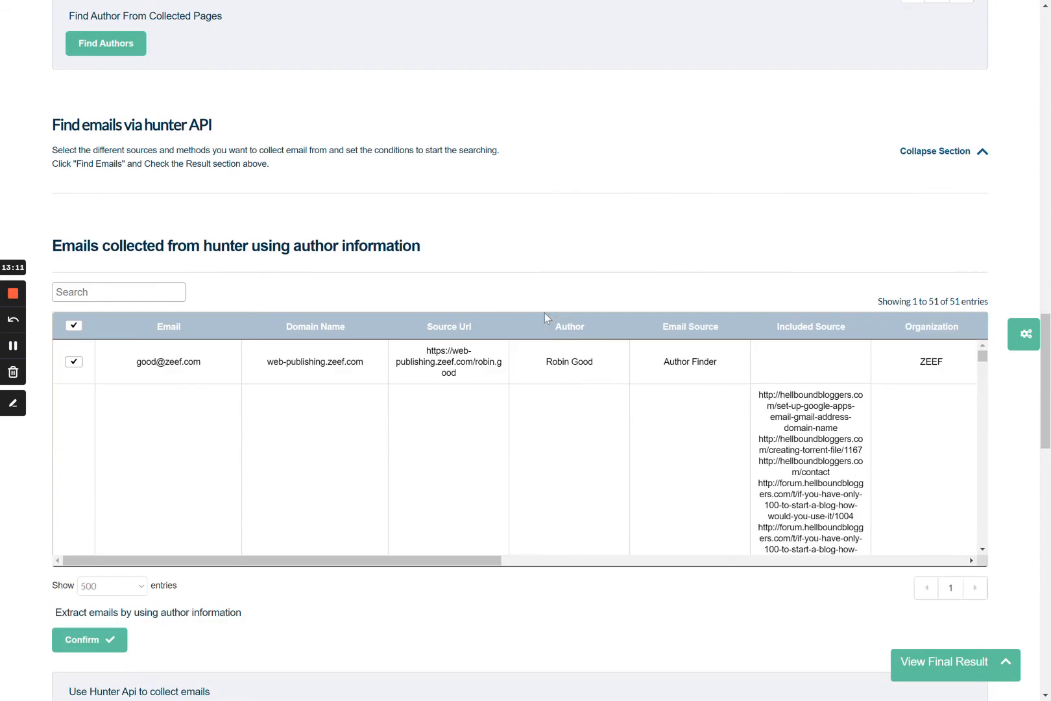
{"action": "left_click", "coordinate": [939, 300]}
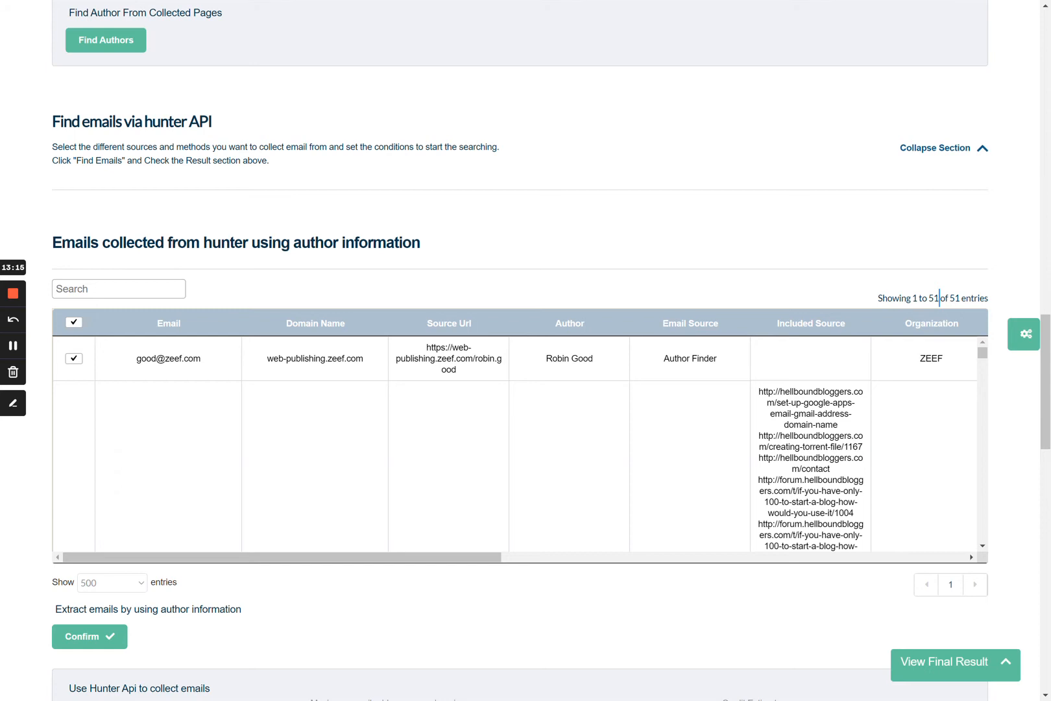
Examine the emails collected using author information, including their domains, authors, confidence scores, types and name columns.
{"action": "scroll", "coordinate": [811, 454], "scroll_direction": "down", "scroll_amount": 5}
{"action": "scroll", "coordinate": [519, 444], "scroll_direction": "down", "scroll_amount": 2}
{"action": "scroll", "coordinate": [519, 444], "scroll_direction": "down", "scroll_amount": 5}
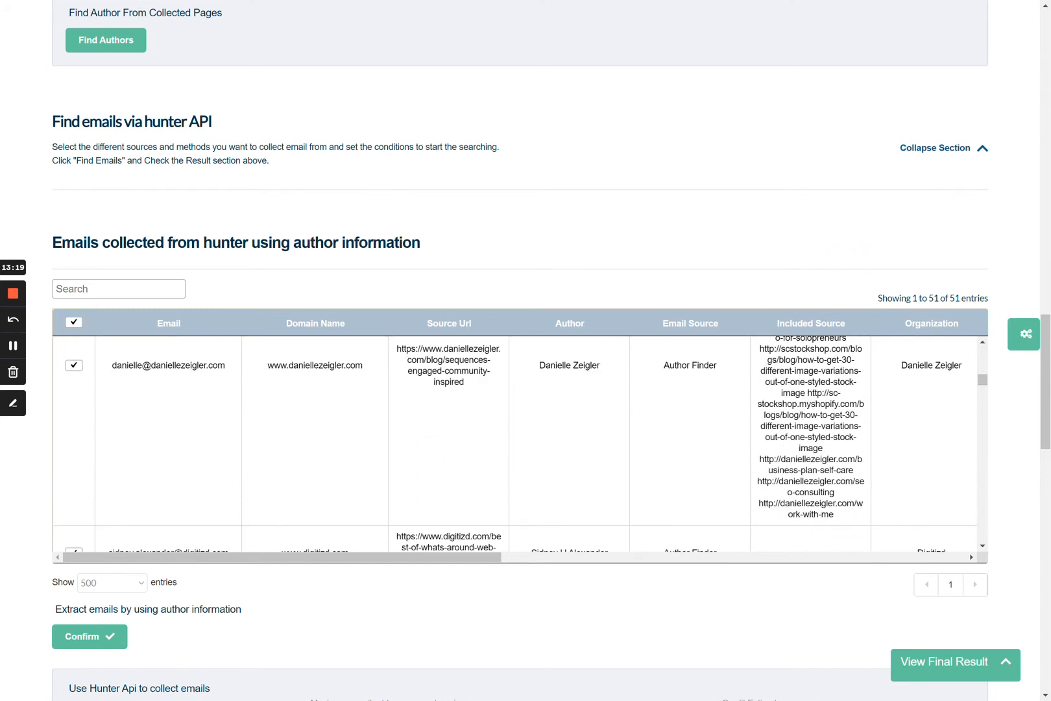
{"action": "scroll", "coordinate": [519, 444], "scroll_direction": "down", "scroll_amount": 2}
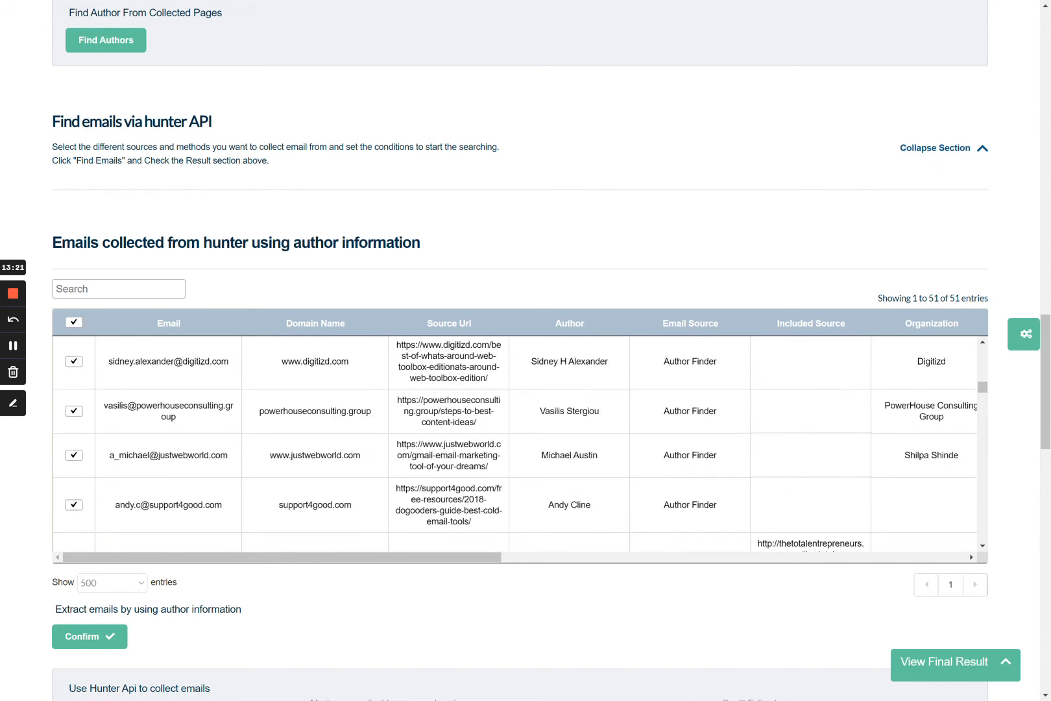
{"action": "scroll", "coordinate": [640, 416], "scroll_direction": "right", "scroll_amount": 5}
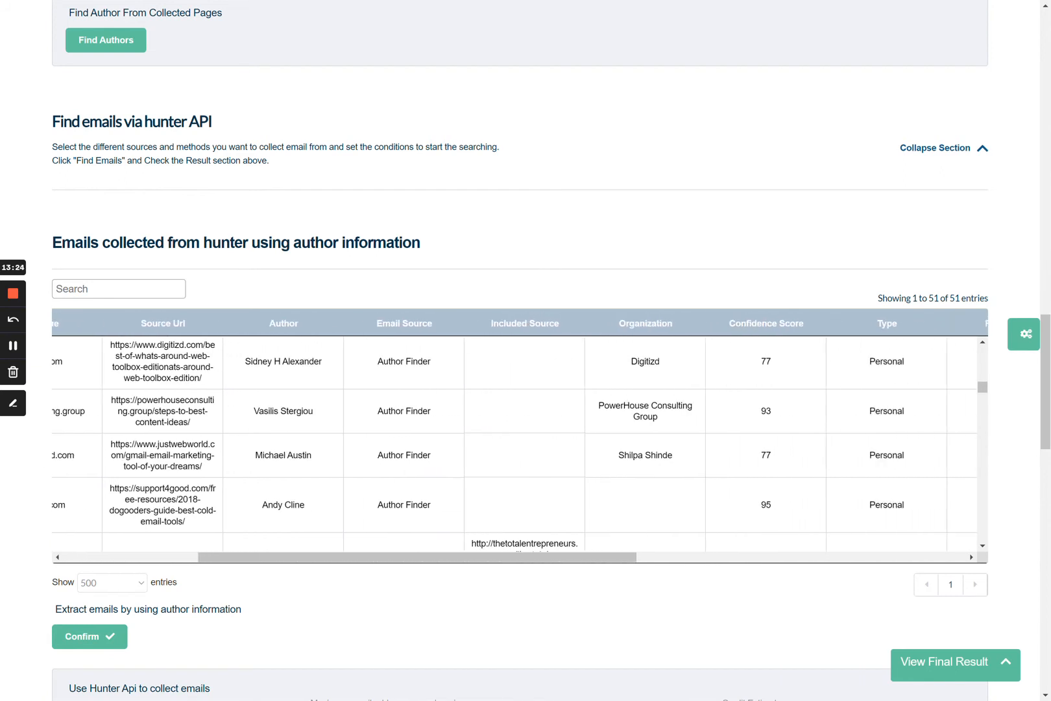
{"action": "scroll", "coordinate": [640, 417], "scroll_direction": "right", "scroll_amount": 5}
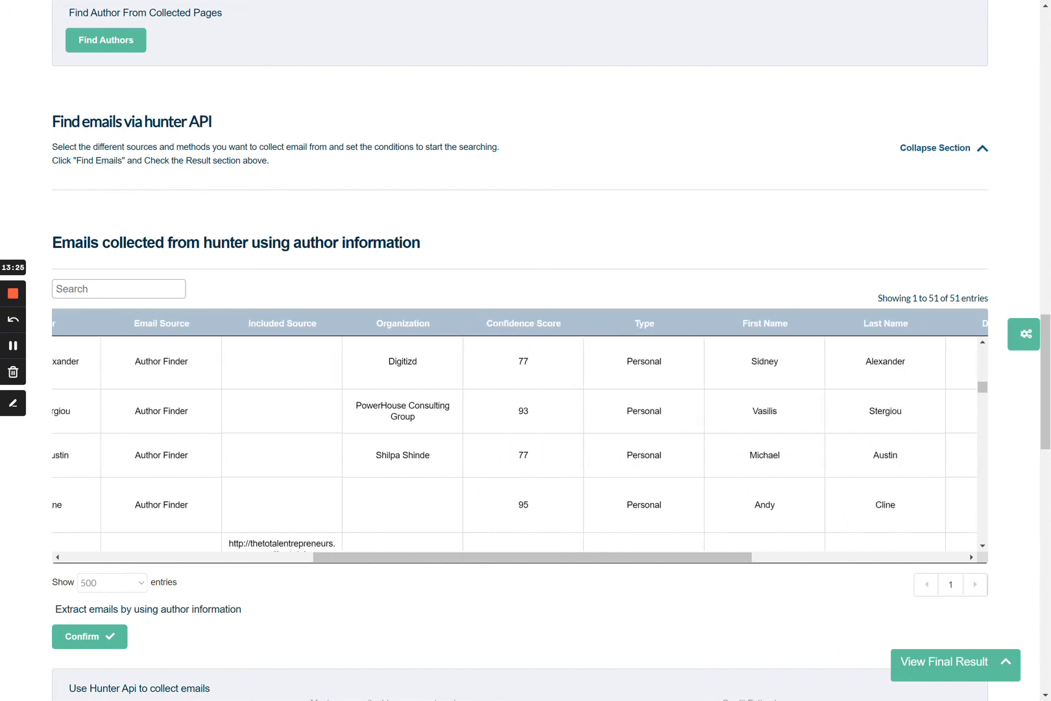
{"action": "scroll", "coordinate": [641, 417], "scroll_direction": "left", "scroll_amount": 6}
{"action": "scroll", "coordinate": [519, 443], "scroll_direction": "left", "scroll_amount": 3}
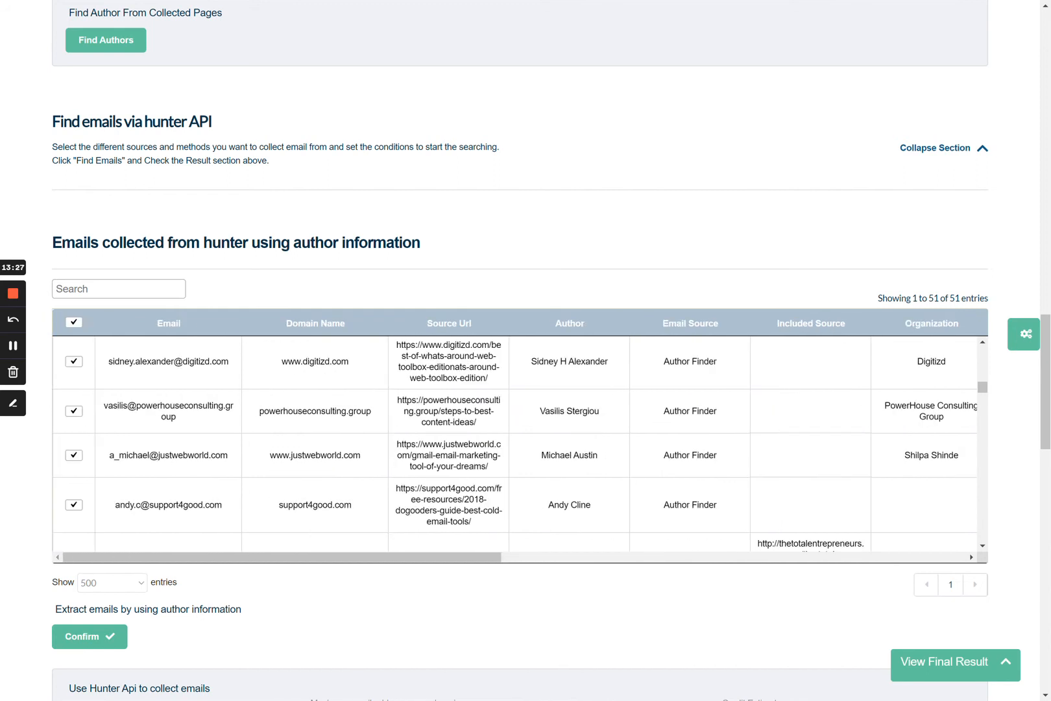
Confirm all selected emails collected from hunter using author information.
{"action": "scroll", "coordinate": [545, 301], "scroll_direction": "down", "scroll_amount": 1}
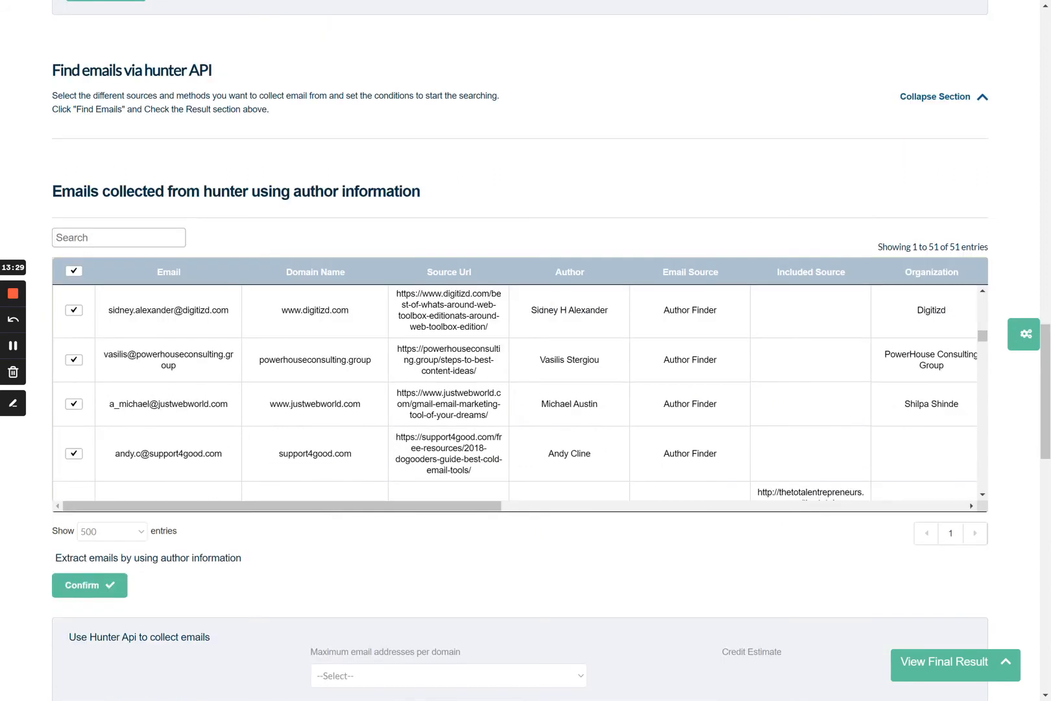
{"action": "left_click", "coordinate": [94, 587]}
{"action": "scroll", "coordinate": [302, 556], "scroll_direction": "down", "scroll_amount": 3}
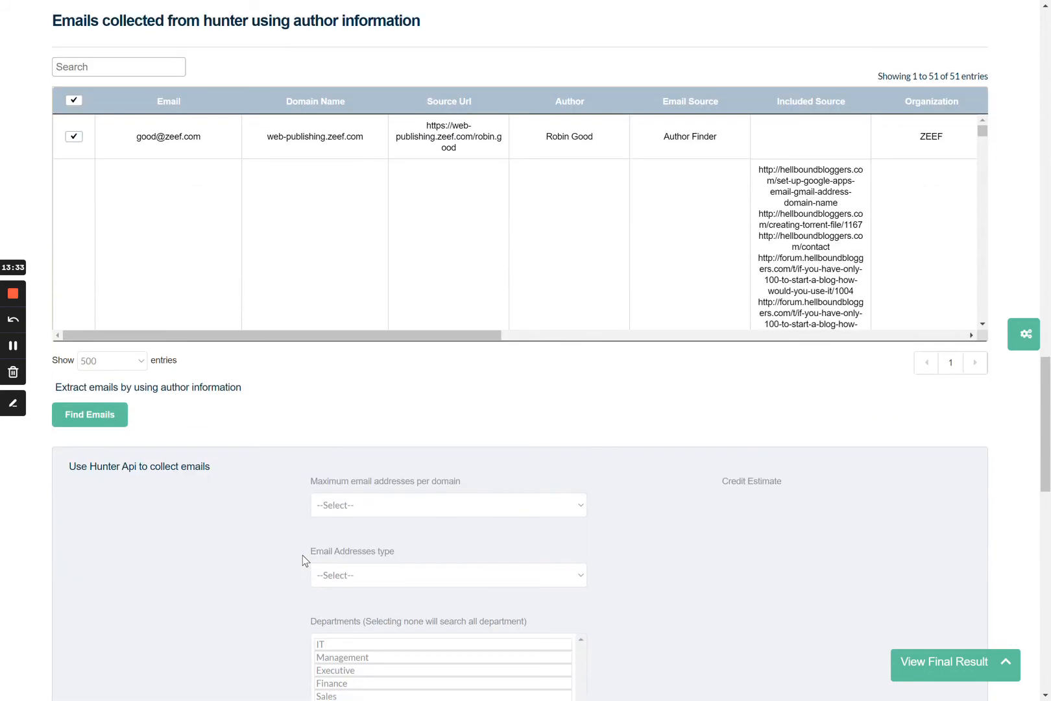
{"action": "scroll", "coordinate": [303, 556], "scroll_direction": "up", "scroll_amount": 4}
{"action": "scroll", "coordinate": [303, 640], "scroll_direction": "down", "scroll_amount": 1}
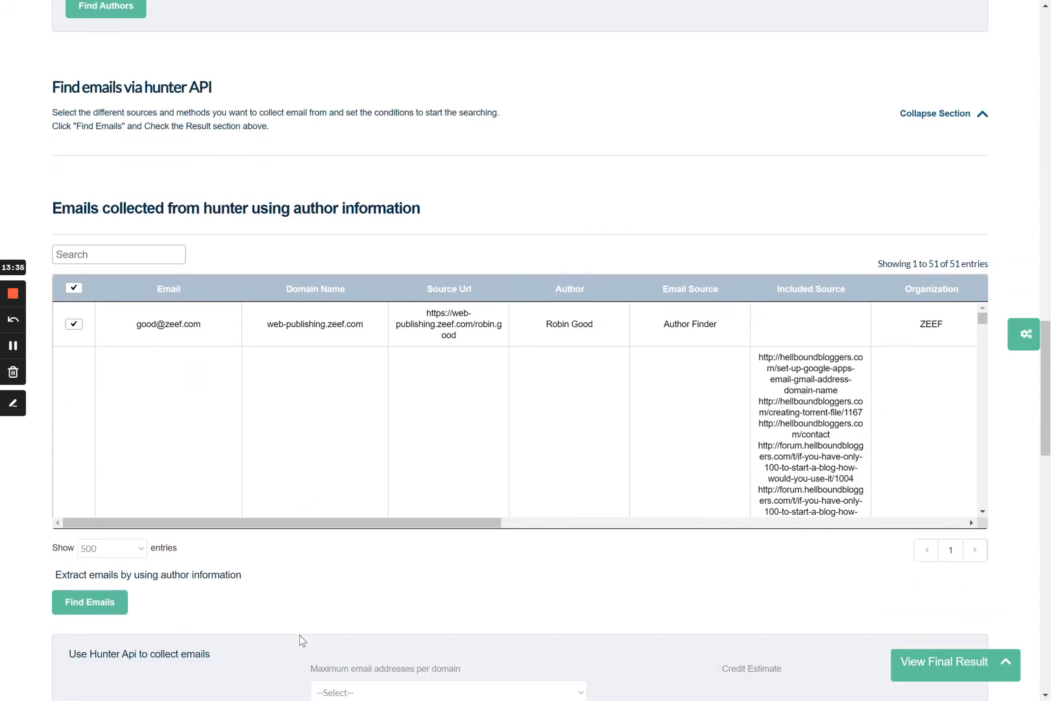
Set the Hunter API search to a maximum of 10 email addresses per domain and the Personal address type.
{"action": "scroll", "coordinate": [301, 640], "scroll_direction": "down", "scroll_amount": 5}
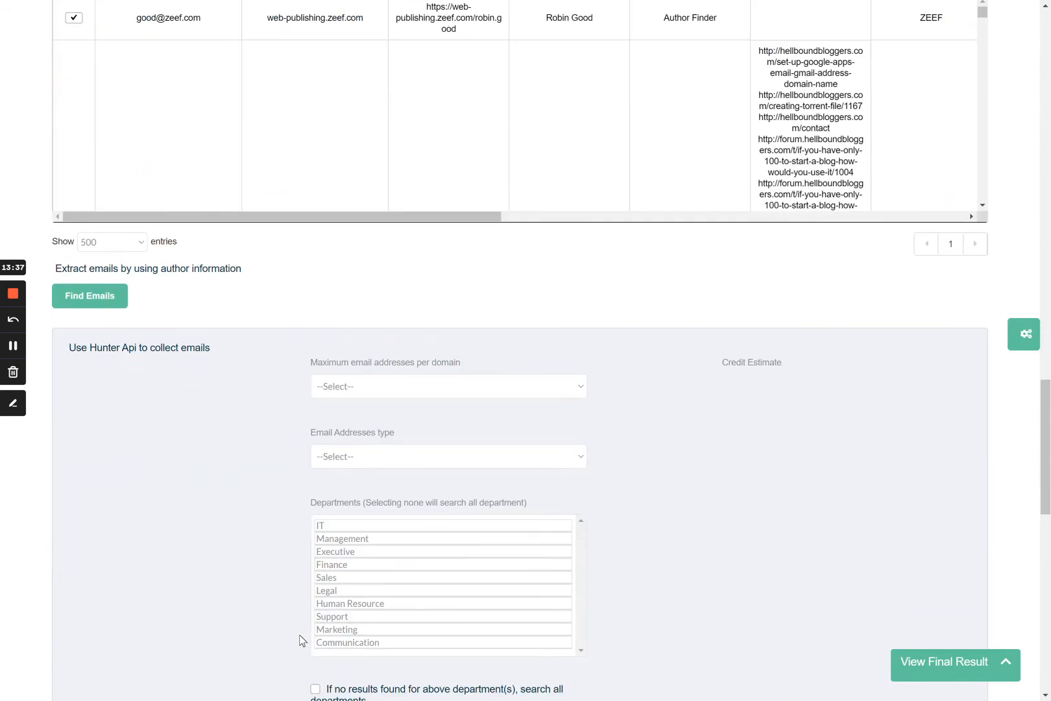
{"action": "scroll", "coordinate": [301, 640], "scroll_direction": "down", "scroll_amount": 2}
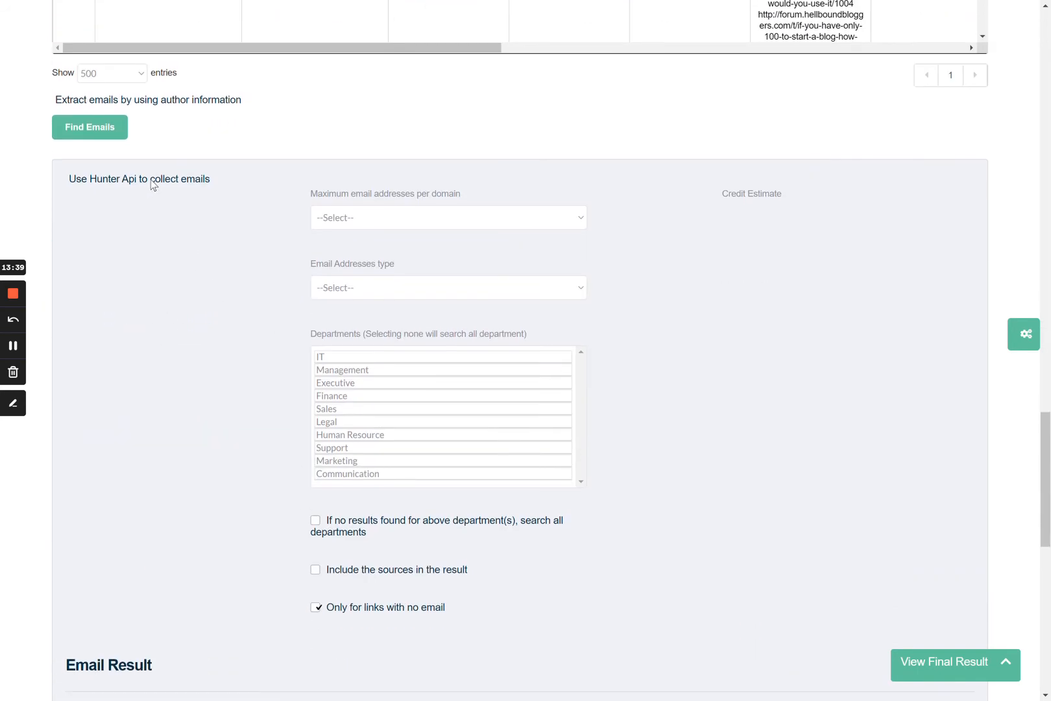
{"action": "left_click", "coordinate": [326, 215]}
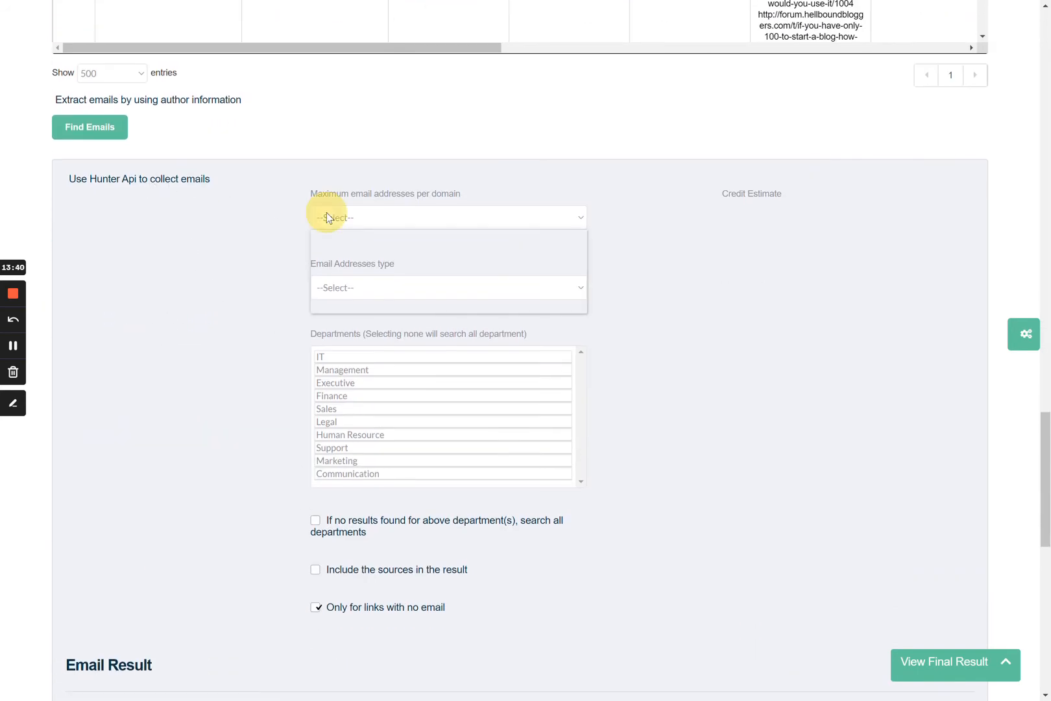
{"action": "left_click", "coordinate": [329, 281]}
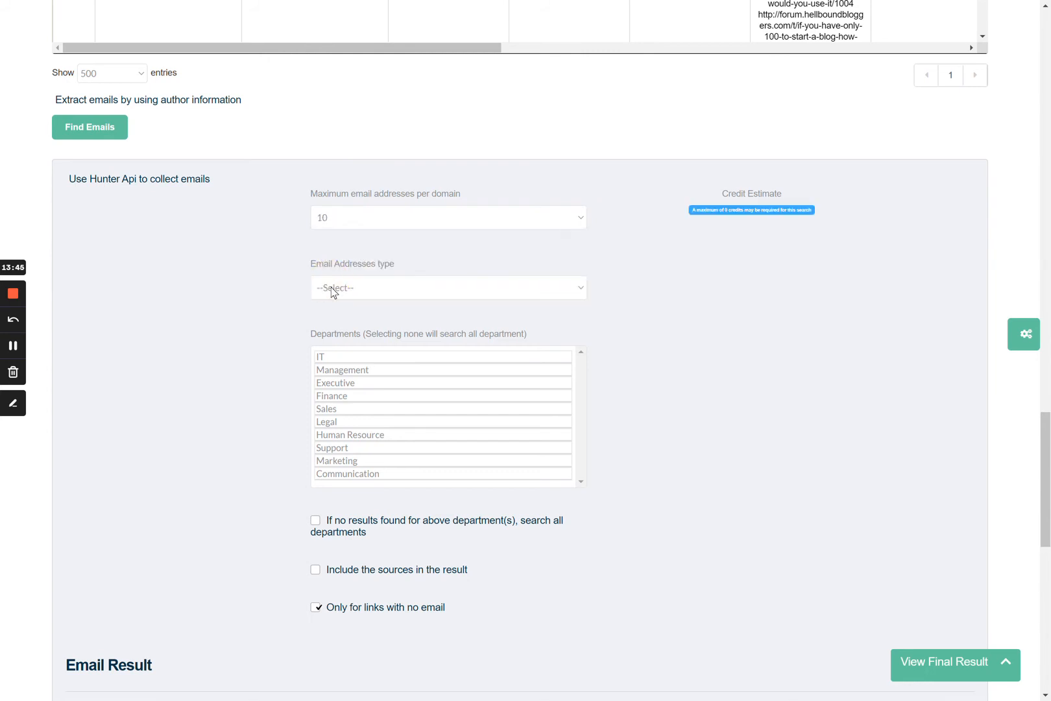
{"action": "left_click", "coordinate": [331, 287]}
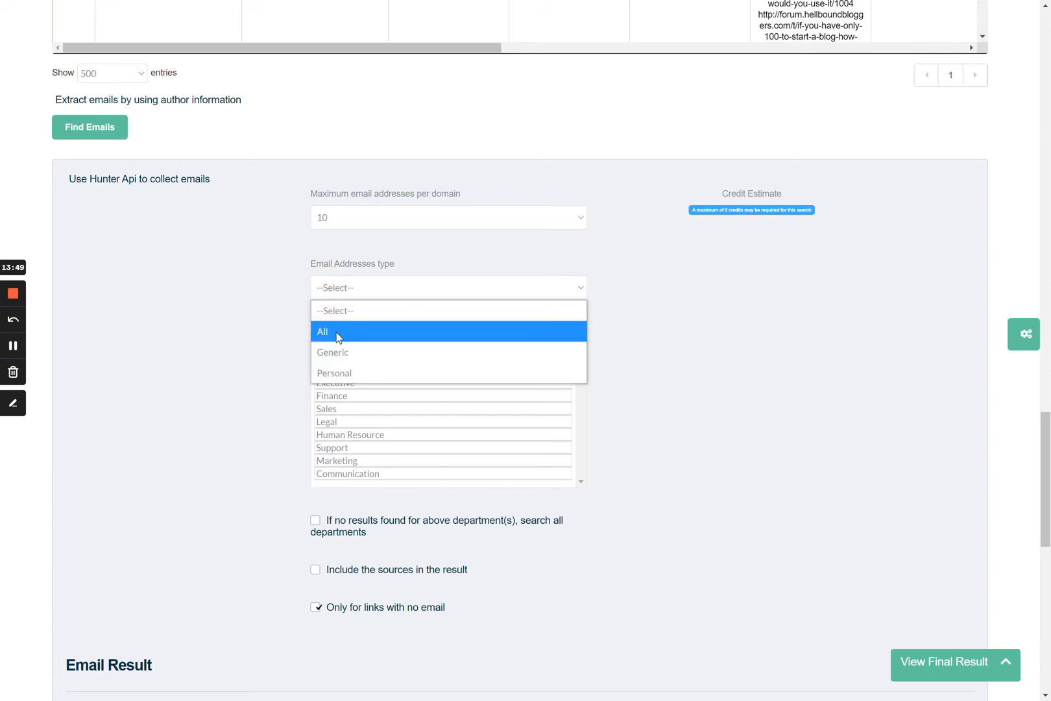
{"action": "left_click", "coordinate": [337, 332]}
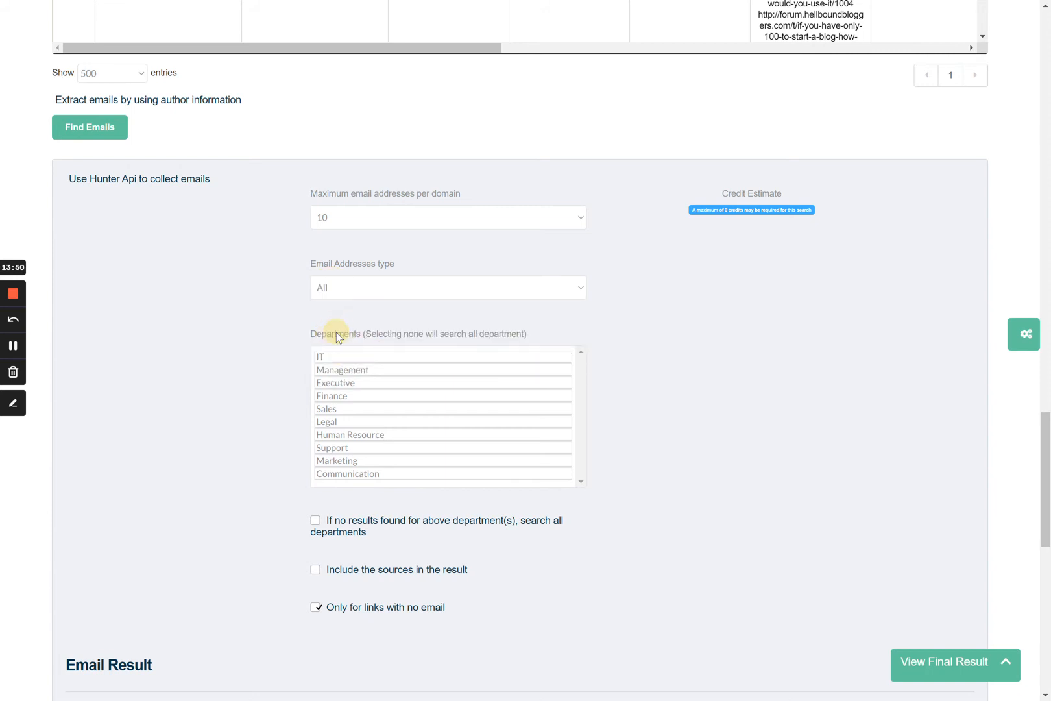
{"action": "left_click", "coordinate": [319, 296]}
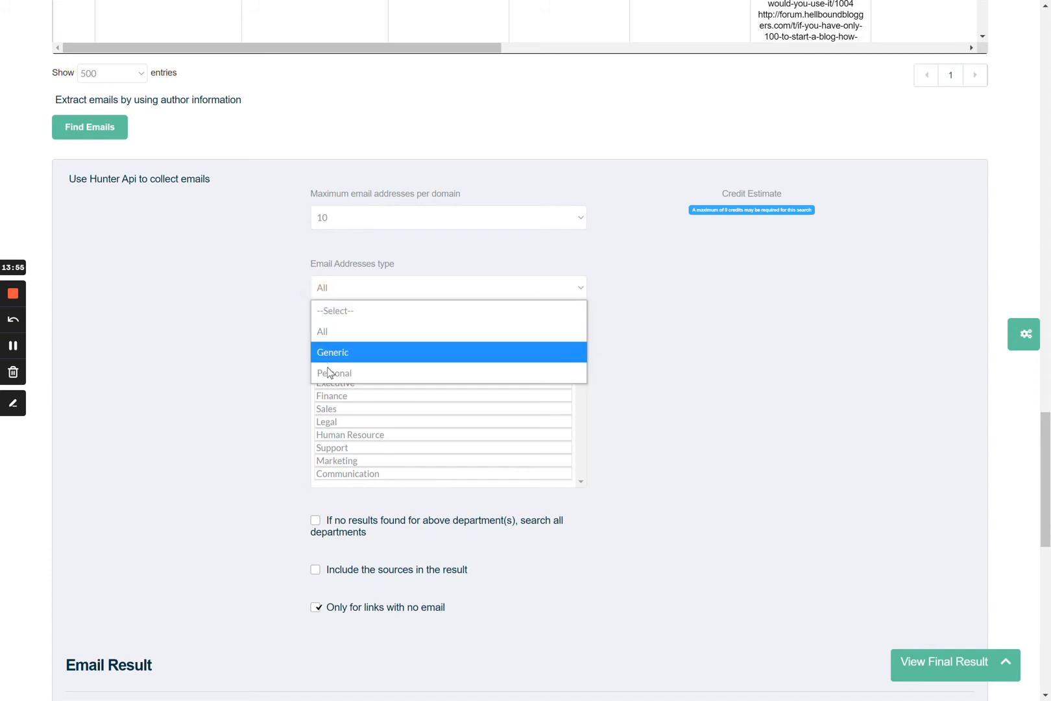
{"action": "left_click", "coordinate": [329, 373]}
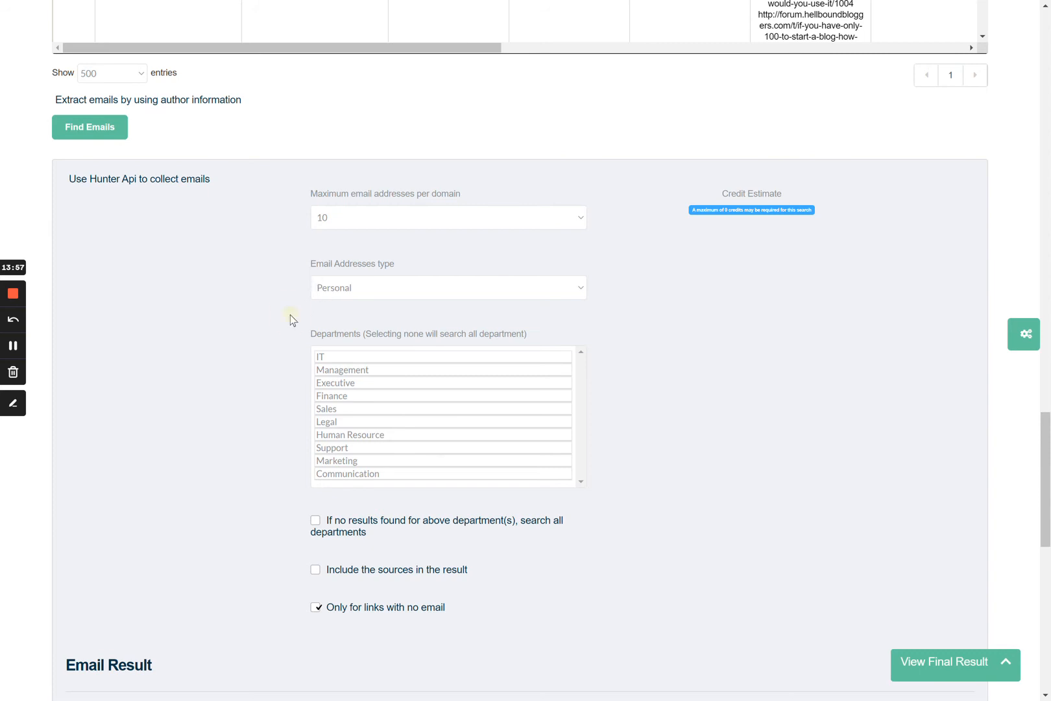
Select Executive as the only department for the Hunter API search.
{"action": "scroll", "coordinate": [375, 341], "scroll_direction": "down", "scroll_amount": 1}
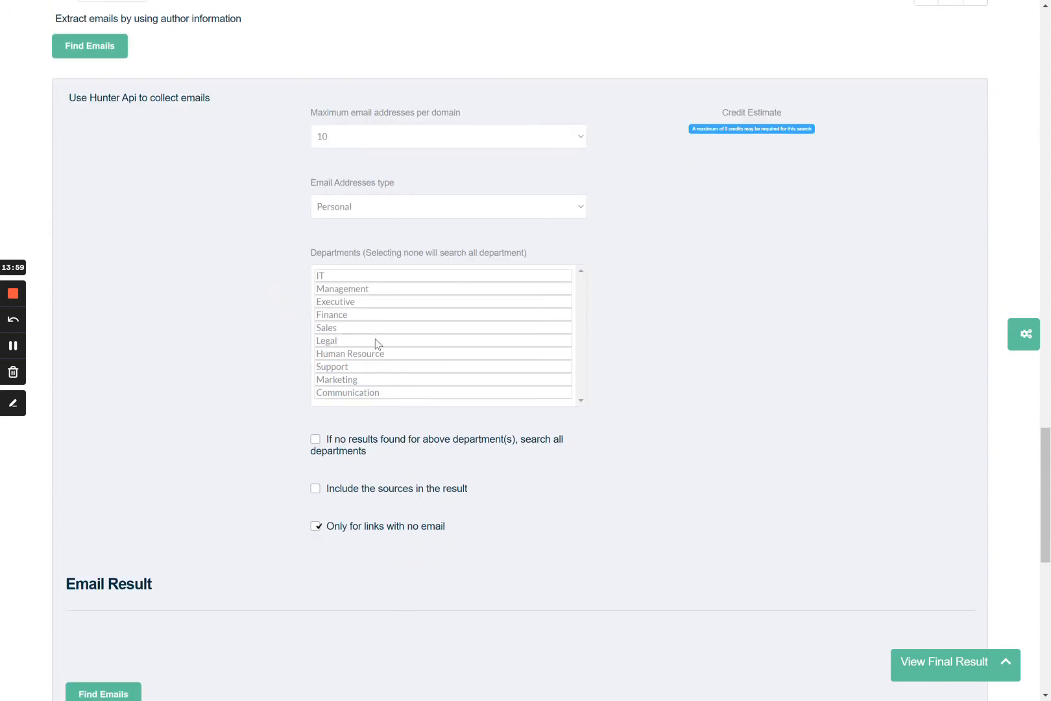
{"action": "left_click", "coordinate": [350, 306]}
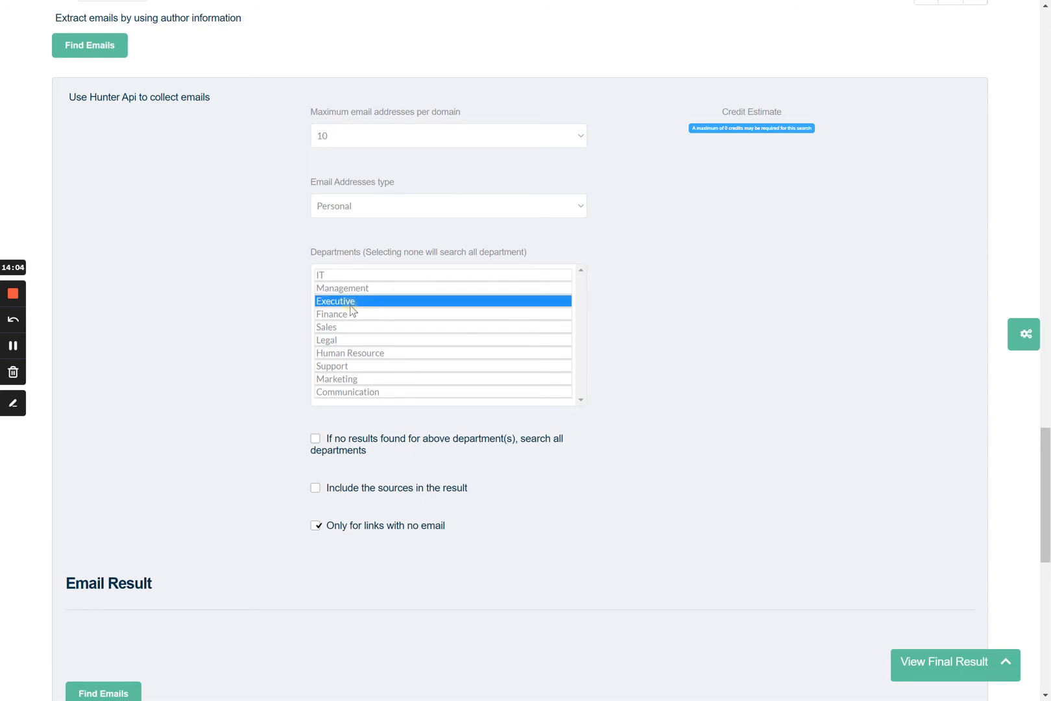
{"action": "left_click", "coordinate": [373, 379], "text": "shift"}
{"action": "left_click", "coordinate": [373, 380]}
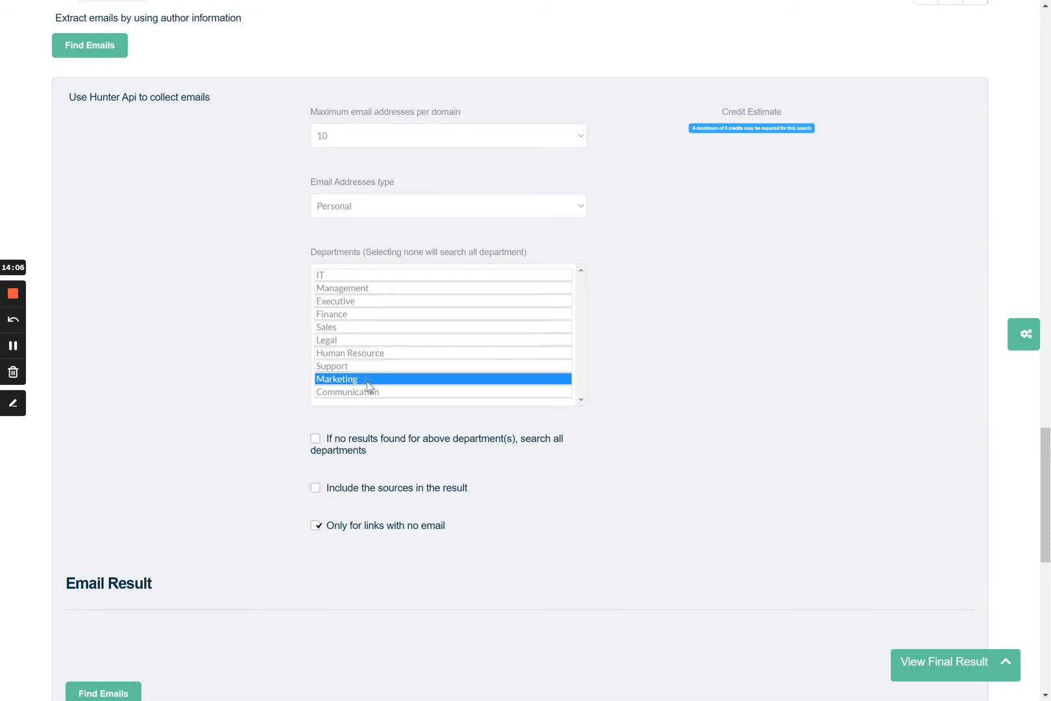
{"action": "left_click", "coordinate": [342, 303]}
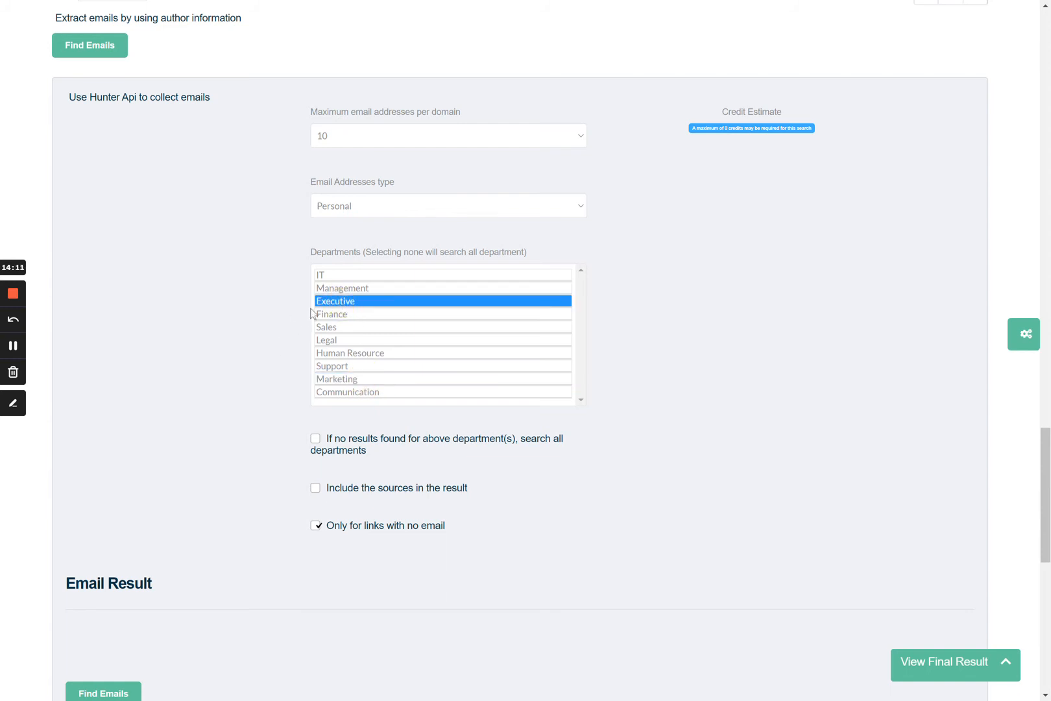
Enable searching all departments when no results are found, include the sources in the result, and start finding emails.
{"action": "left_click", "coordinate": [316, 440]}
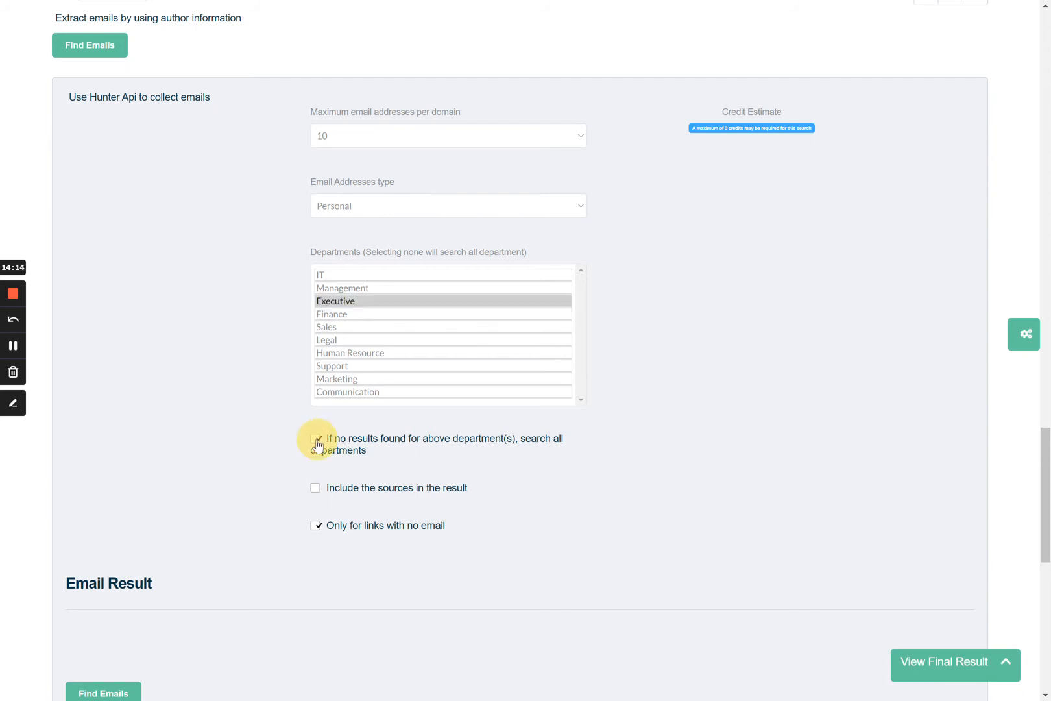
{"action": "left_click", "coordinate": [314, 488]}
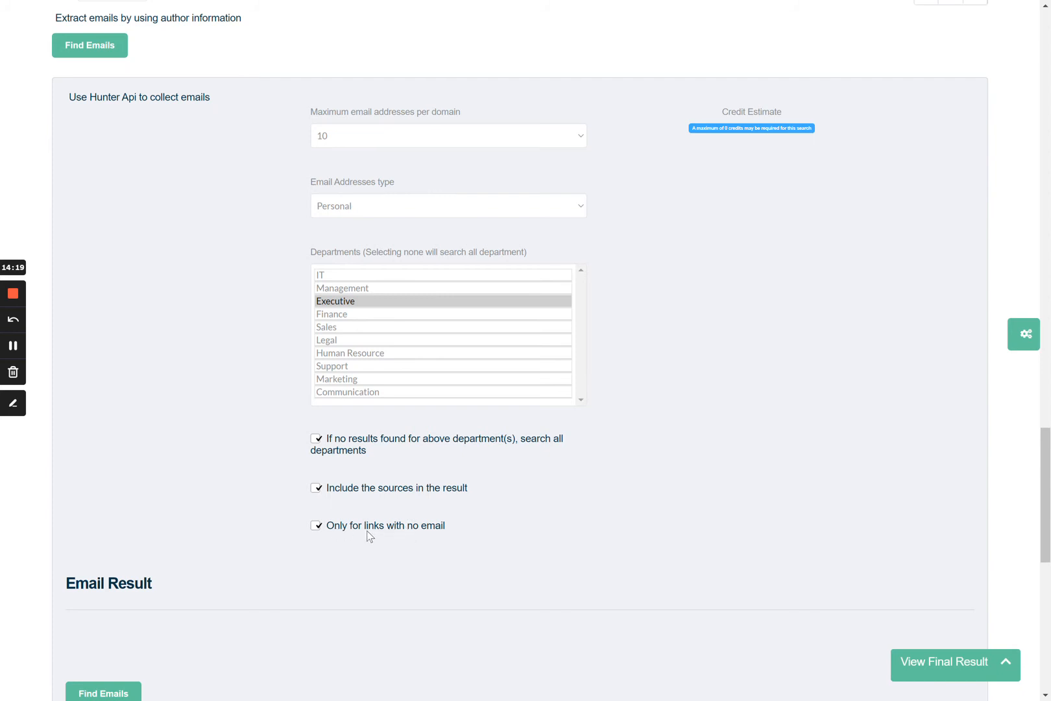
{"action": "scroll", "coordinate": [426, 531], "scroll_direction": "down", "scroll_amount": 2}
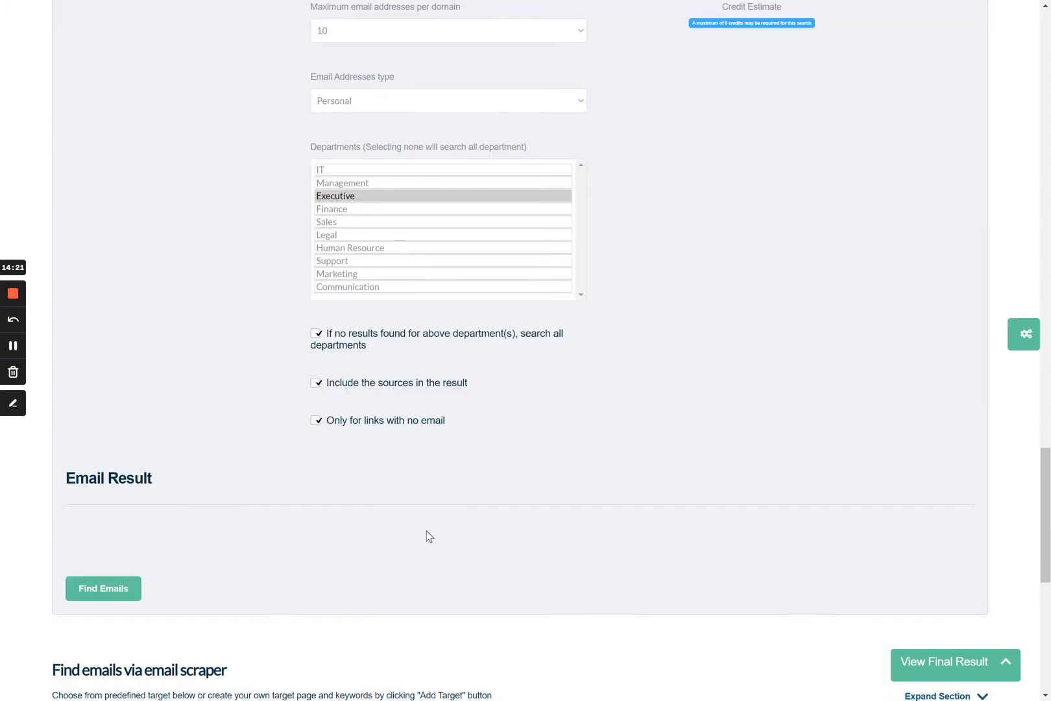
{"action": "left_click", "coordinate": [104, 587]}
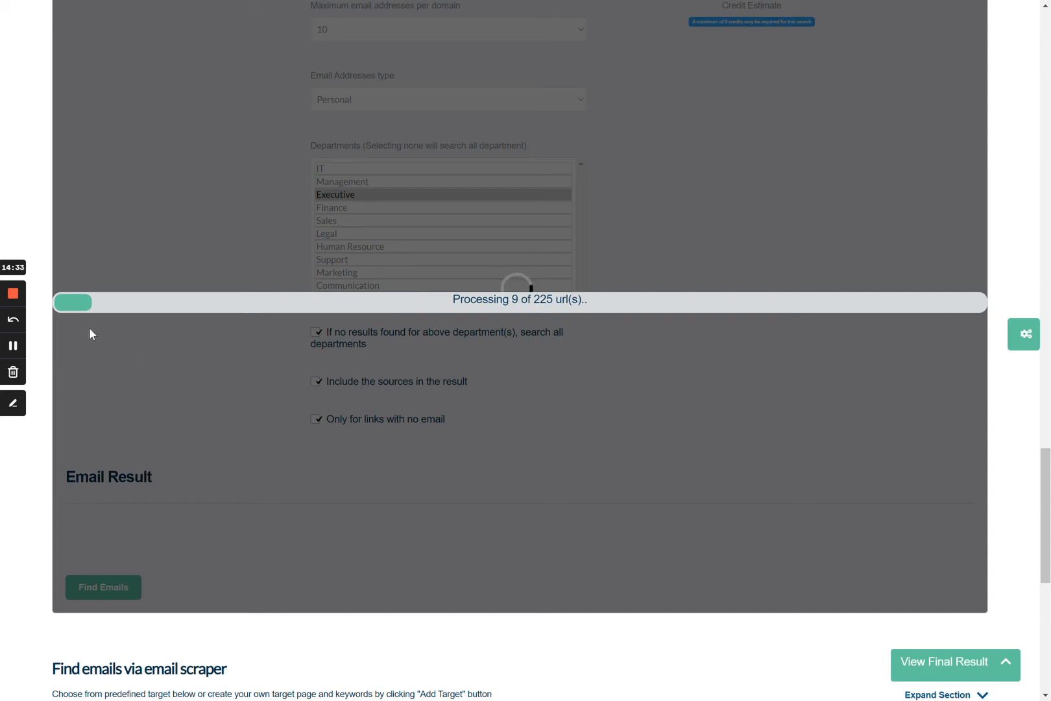
{"action": "left_click", "coordinate": [12, 347]}
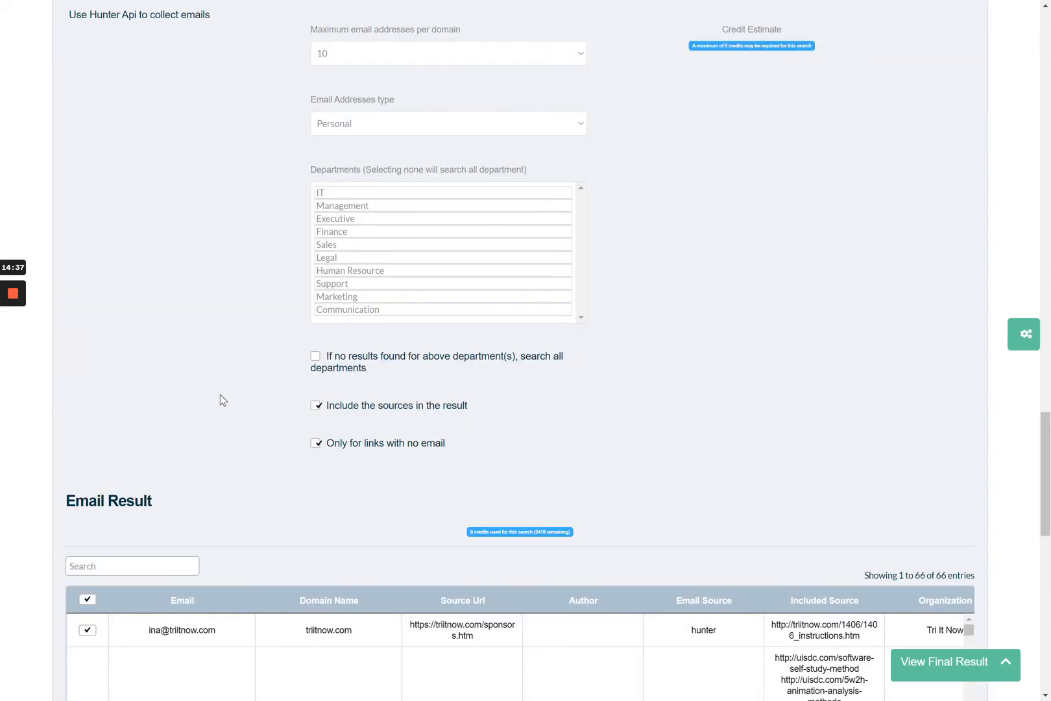
Examine the Email Result list from the Hunter API search, including its domains, source URLs and entry count.
{"action": "scroll", "coordinate": [220, 399], "scroll_direction": "down", "scroll_amount": 4}
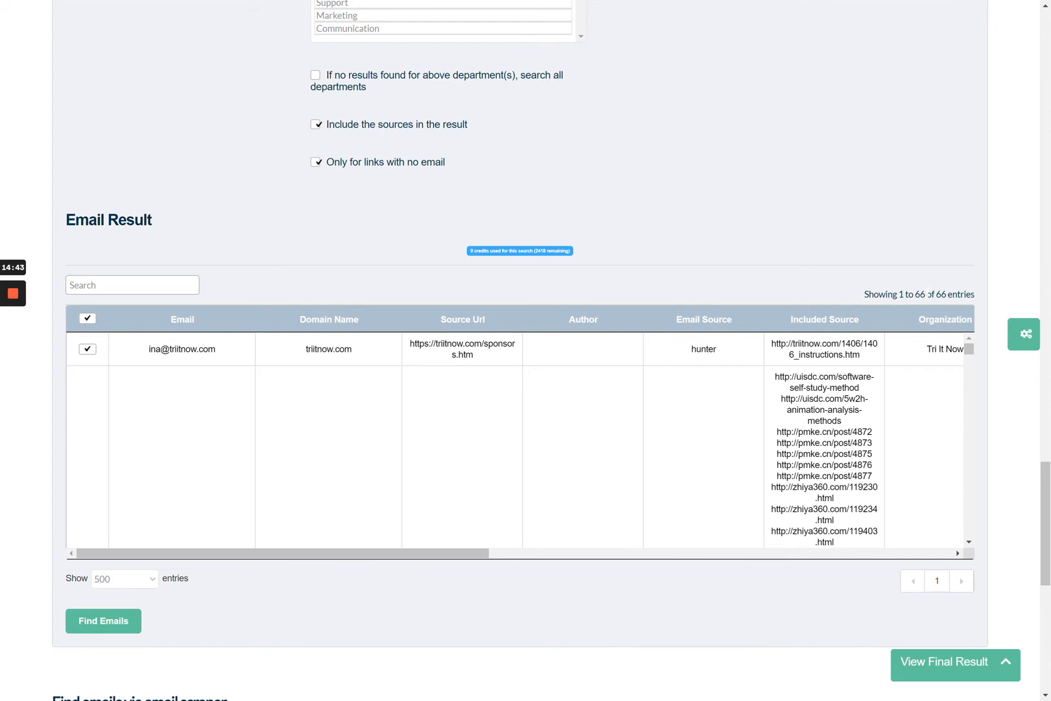
{"action": "scroll", "coordinate": [516, 440], "scroll_direction": "down", "scroll_amount": 10}
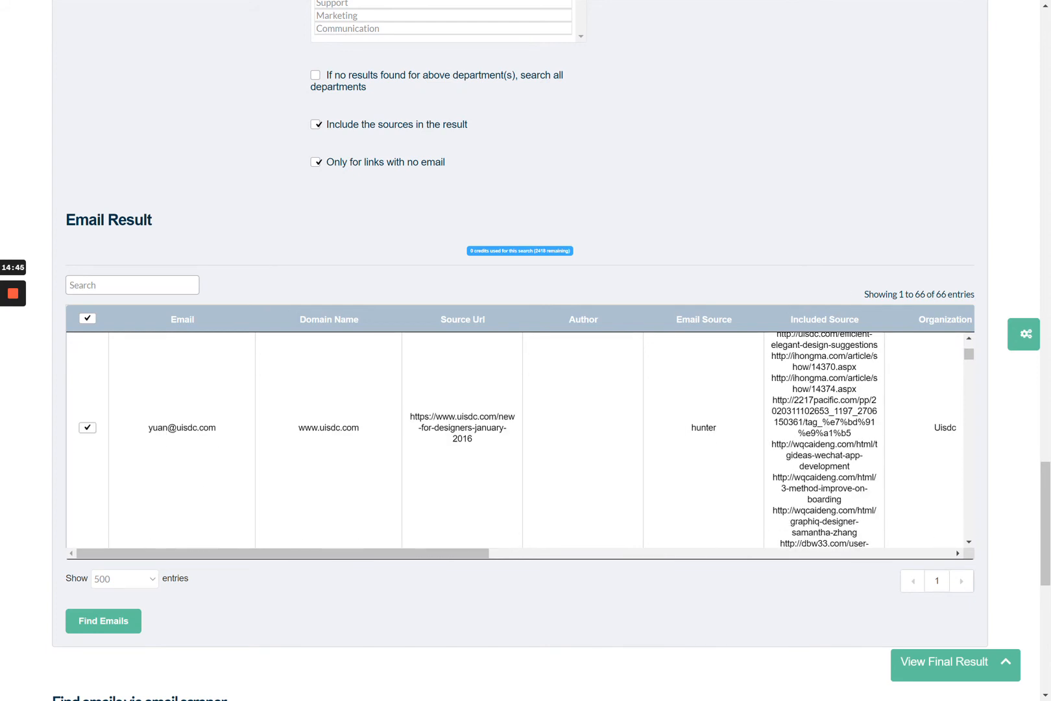
{"action": "scroll", "coordinate": [516, 440], "scroll_direction": "down", "scroll_amount": 10}
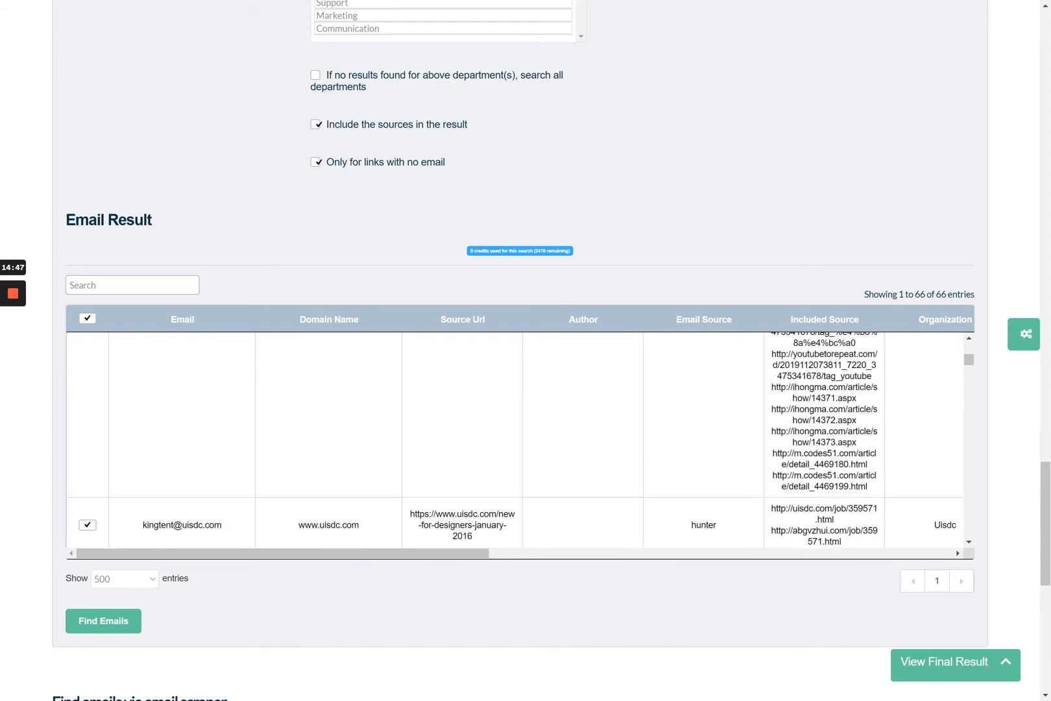
{"action": "scroll", "coordinate": [516, 440], "scroll_direction": "down", "scroll_amount": 1}
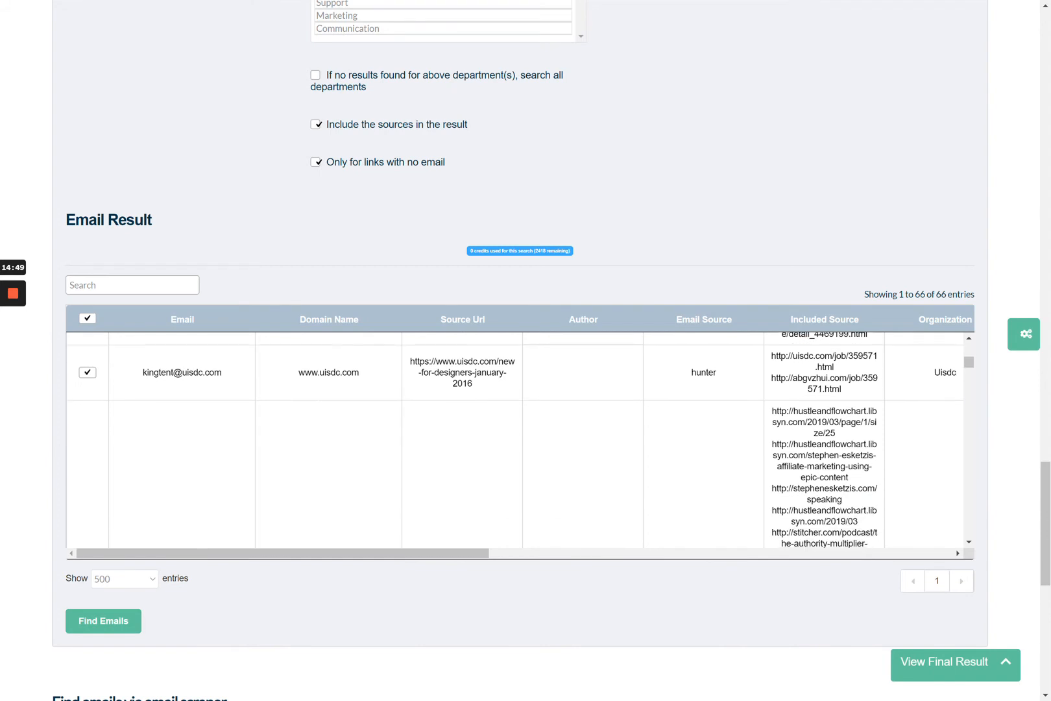
{"action": "scroll", "coordinate": [516, 440], "scroll_direction": "down", "scroll_amount": 7}
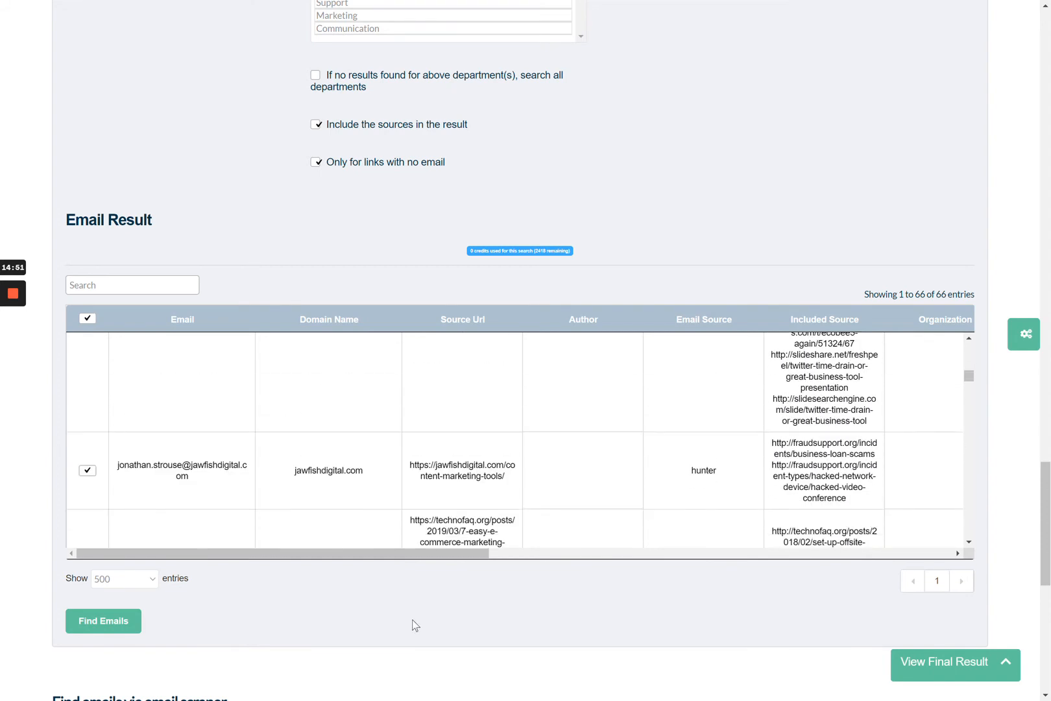
{"action": "scroll", "coordinate": [390, 468], "scroll_direction": "down", "scroll_amount": 3}
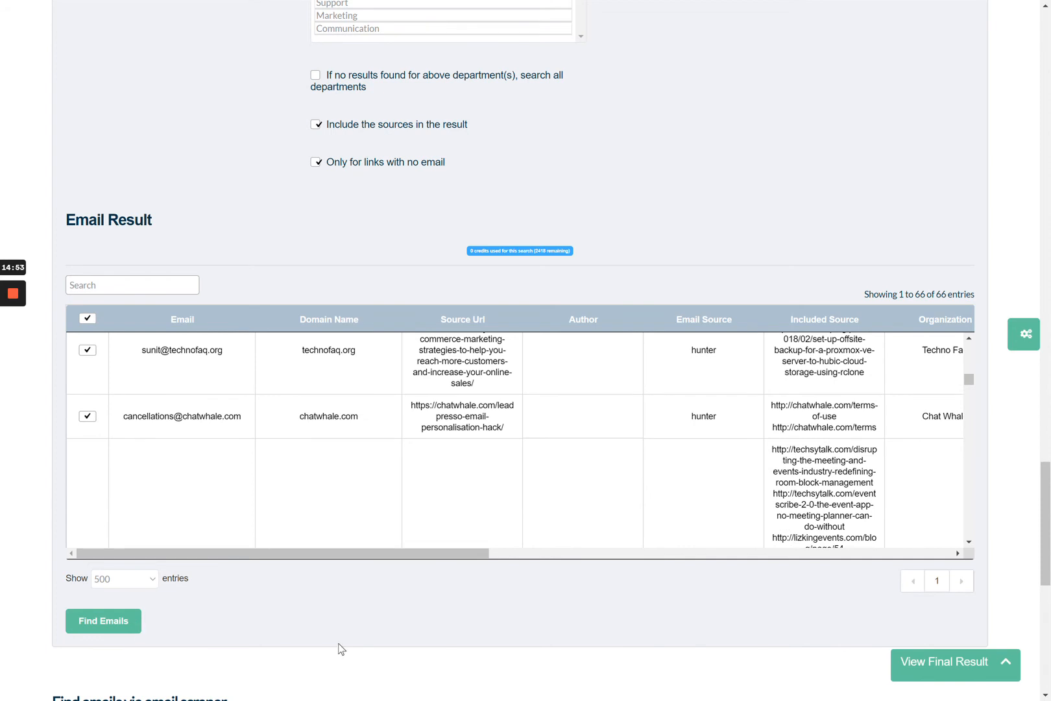
Expand the "Find emails via email scraper" section and bring its target page settings into view.
{"action": "scroll", "coordinate": [338, 649], "scroll_direction": "down", "scroll_amount": 5}
{"action": "left_click", "coordinate": [927, 398]}
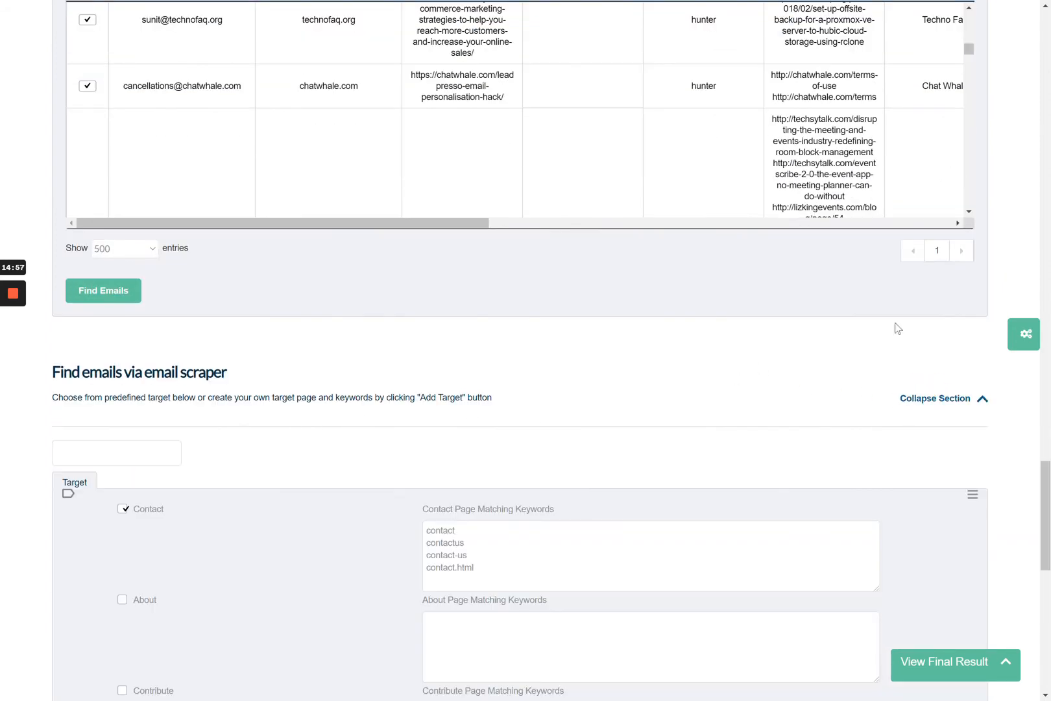
{"action": "scroll", "coordinate": [1024, 256], "scroll_direction": "up", "scroll_amount": 20}
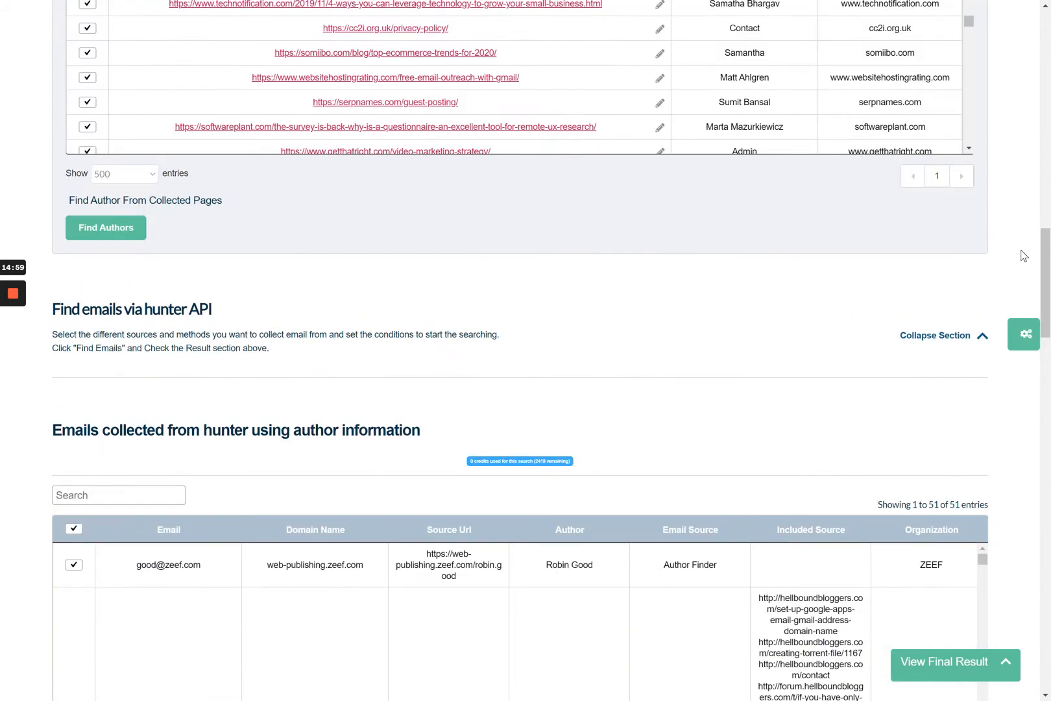
{"action": "scroll", "coordinate": [1024, 256], "scroll_direction": "up", "scroll_amount": 5}
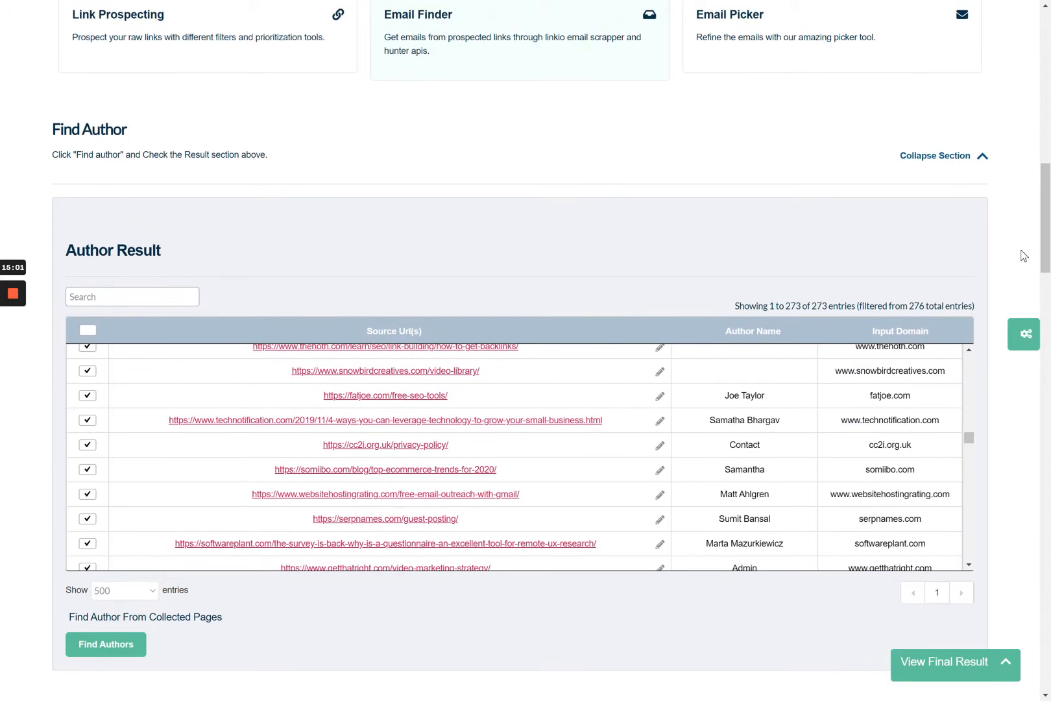
{"action": "left_click_drag", "start_coordinate": [1041, 234], "coordinate": [1044, 563]}
{"action": "left_click", "coordinate": [449, 267]}
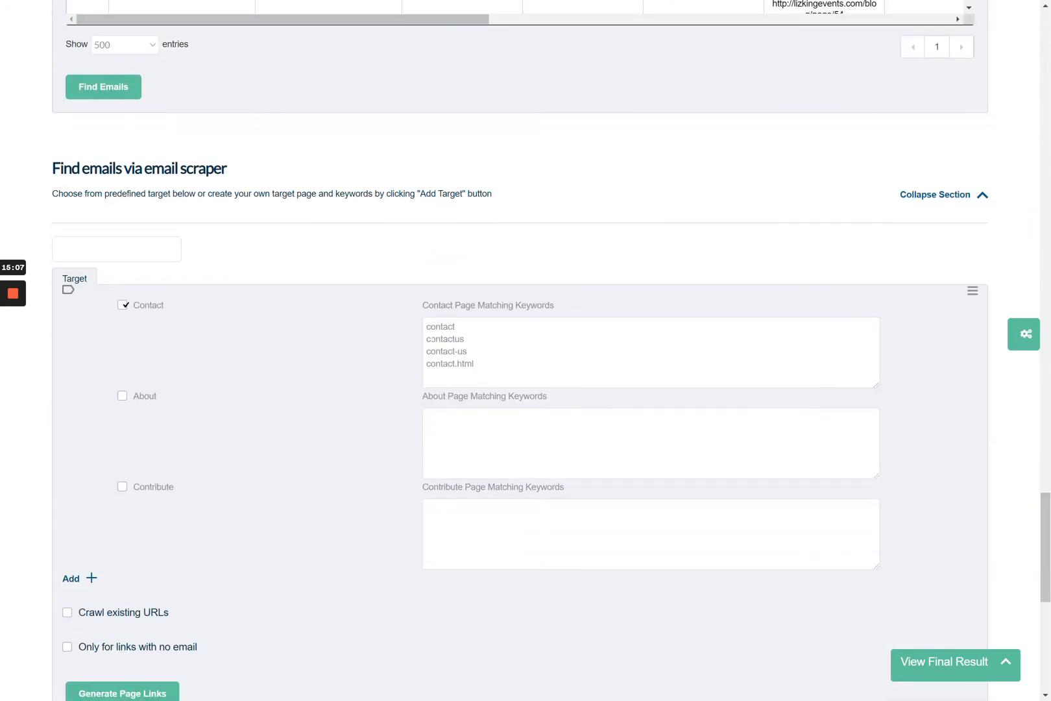
Reduce the Contact page matching keywords to only "contact".
{"action": "left_click_drag", "start_coordinate": [477, 326], "coordinate": [535, 382]}
{"action": "key", "text": "BackSpace"}
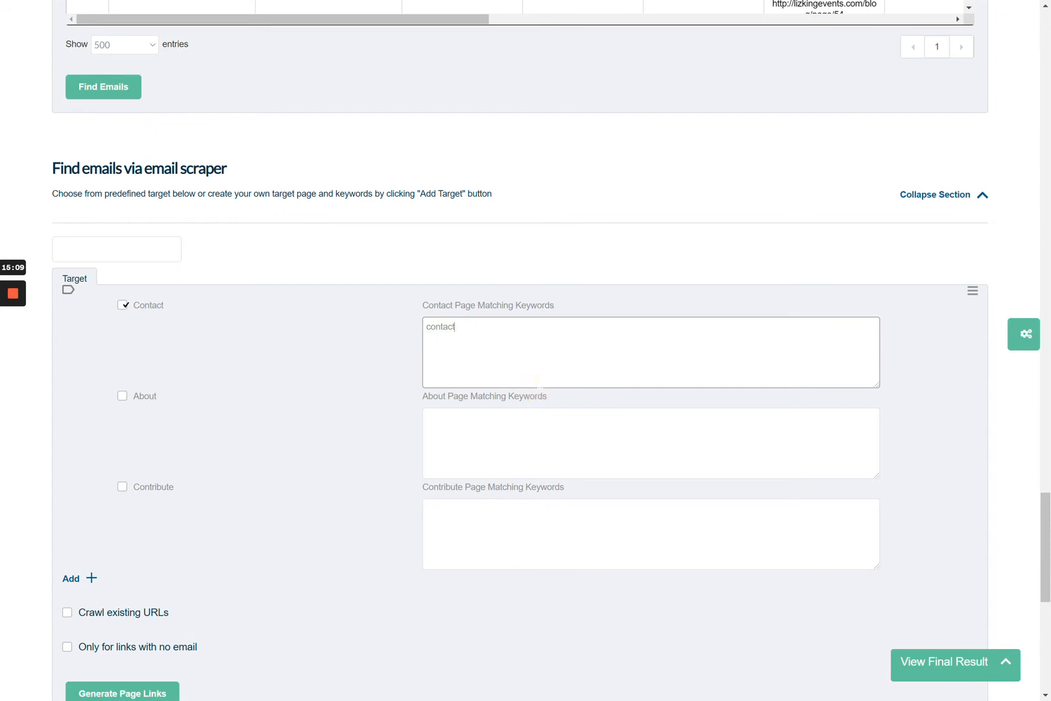
{"action": "scroll", "coordinate": [253, 314], "scroll_direction": "down", "scroll_amount": 2}
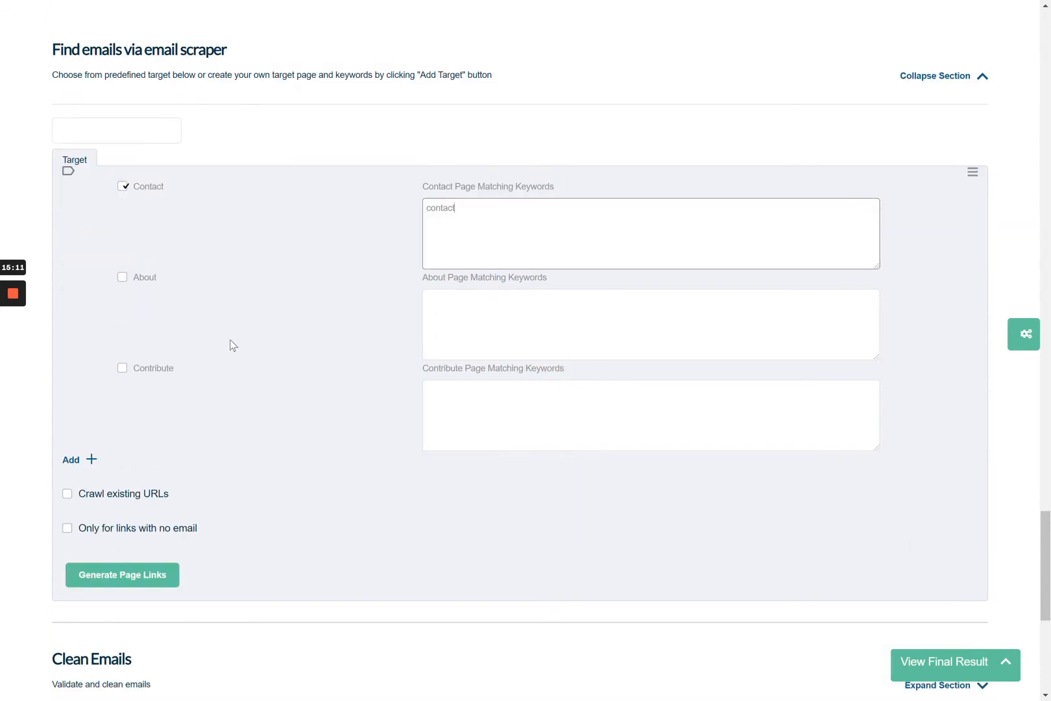
Limit the email scraper to links with no email and generate the page links.
{"action": "left_click", "coordinate": [96, 536]}
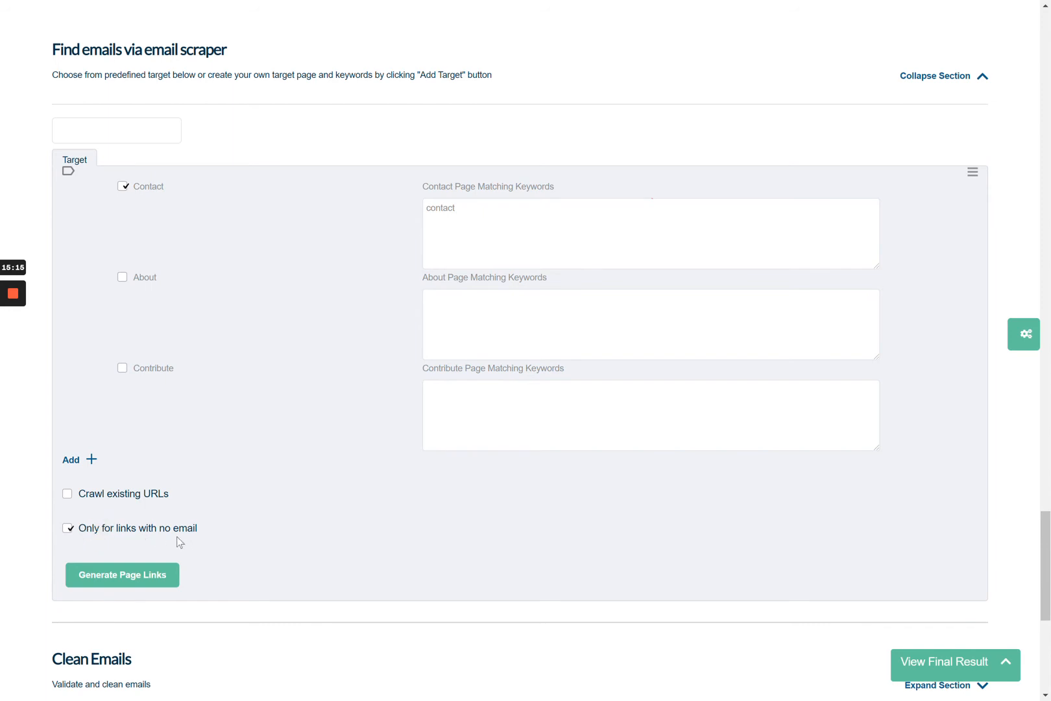
{"action": "left_click", "coordinate": [122, 584]}
{"action": "scroll", "coordinate": [124, 582], "scroll_direction": "down", "scroll_amount": 7}
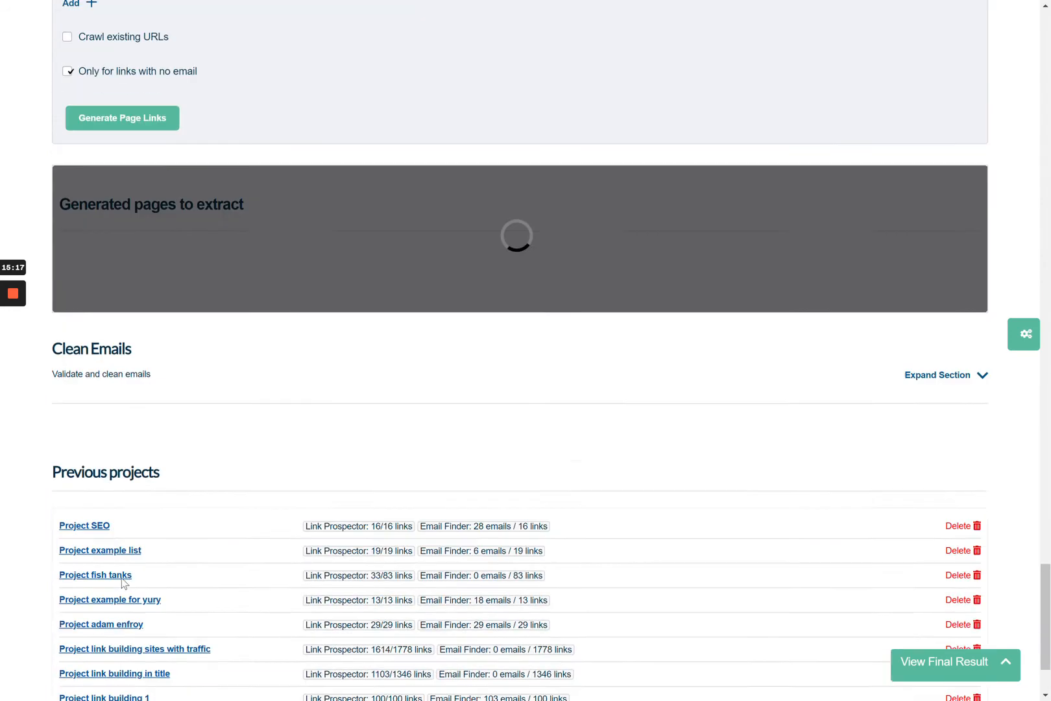
{"action": "scroll", "coordinate": [124, 582], "scroll_direction": "down", "scroll_amount": 2}
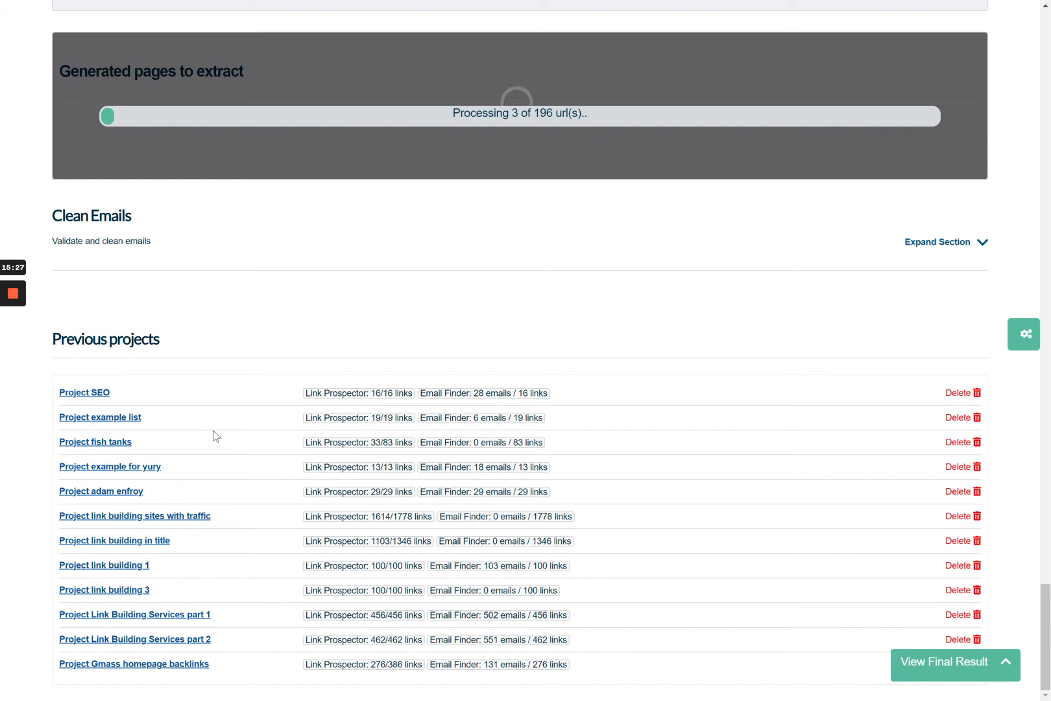
{"action": "mouse_move", "coordinate": [16, 308]}
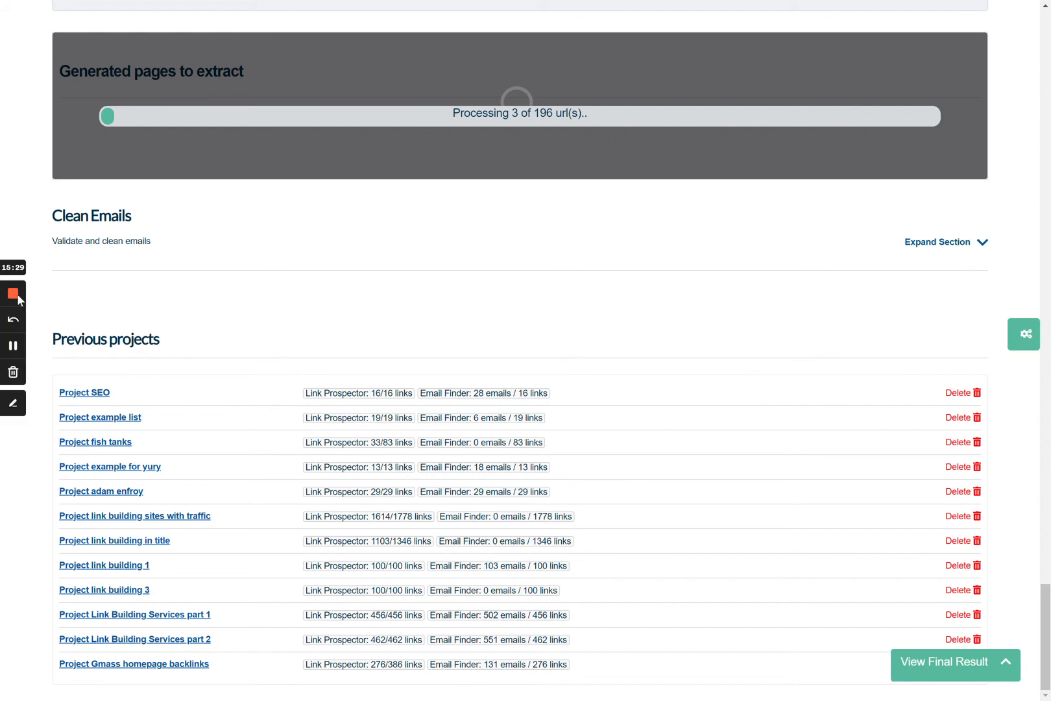
{"action": "left_click", "coordinate": [13, 346]}
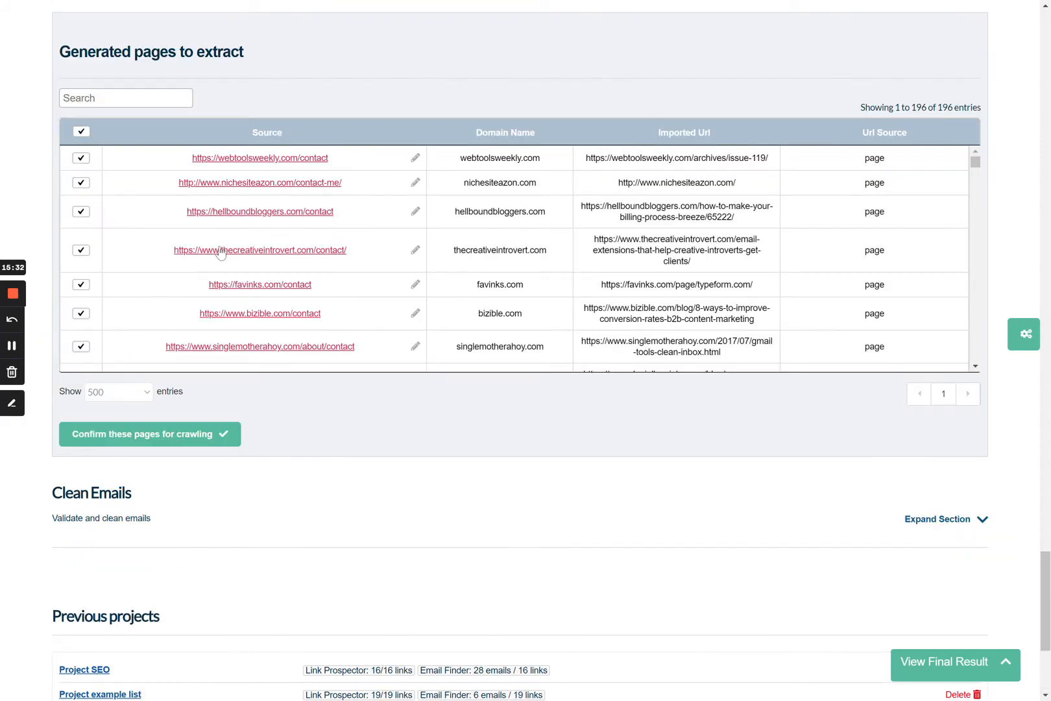
Exclude the entrepreneurshipsecret.com page from the generated pages and confirm the remaining pages for crawling.
{"action": "scroll", "coordinate": [253, 228], "scroll_direction": "down", "scroll_amount": 3}
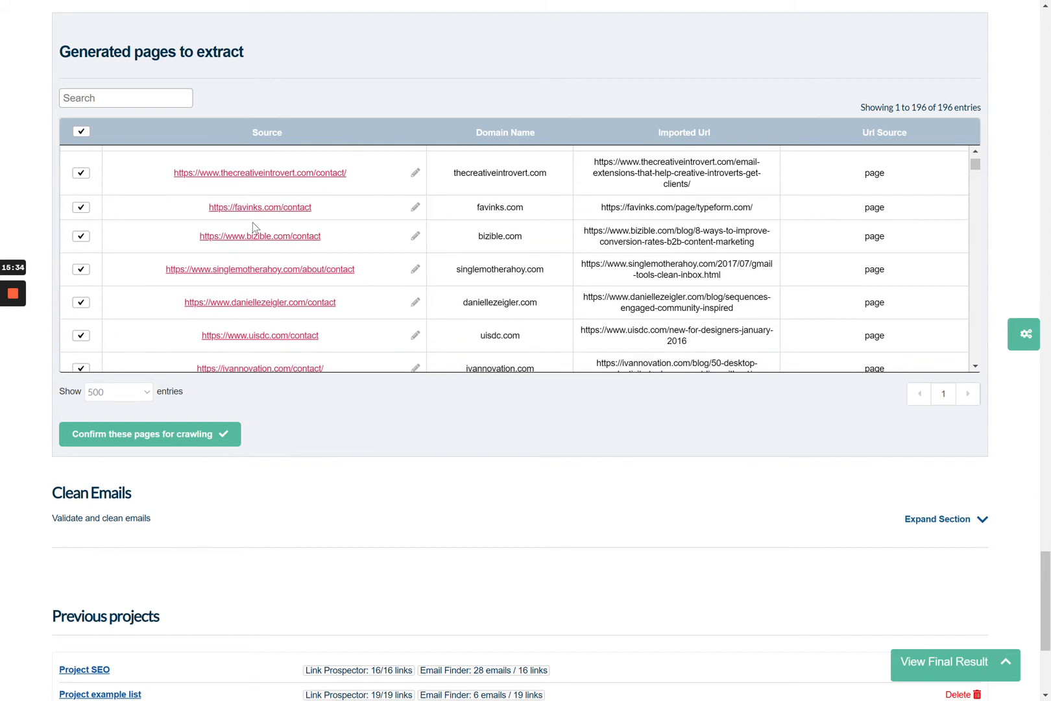
{"action": "scroll", "coordinate": [332, 316], "scroll_direction": "down", "scroll_amount": 15}
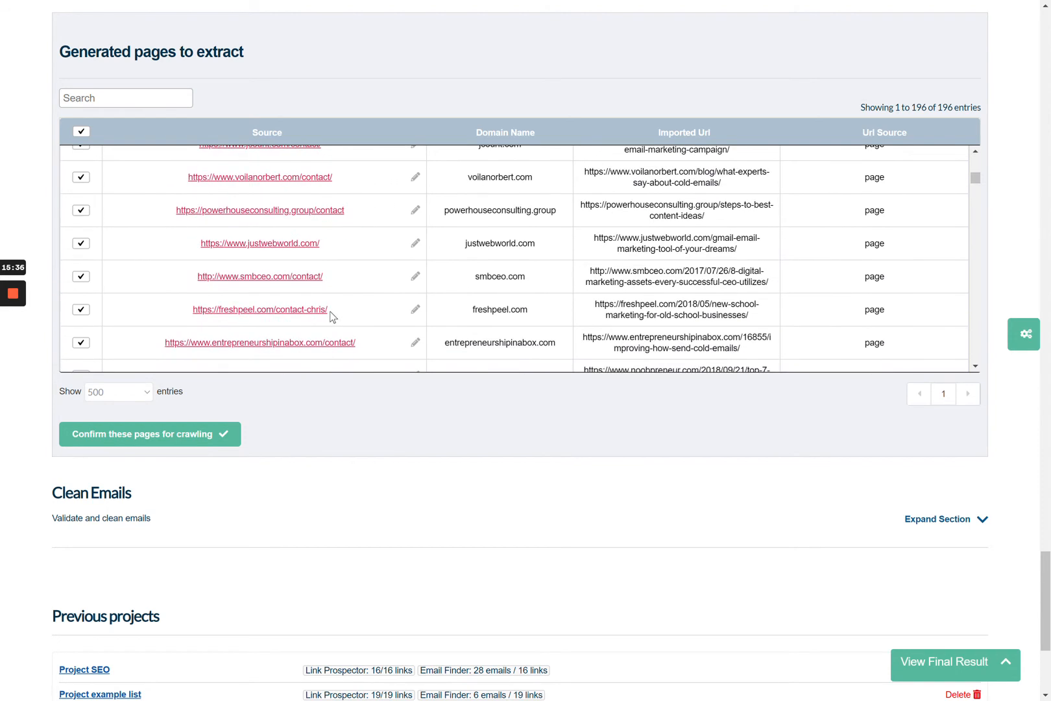
{"action": "scroll", "coordinate": [331, 316], "scroll_direction": "down", "scroll_amount": 4}
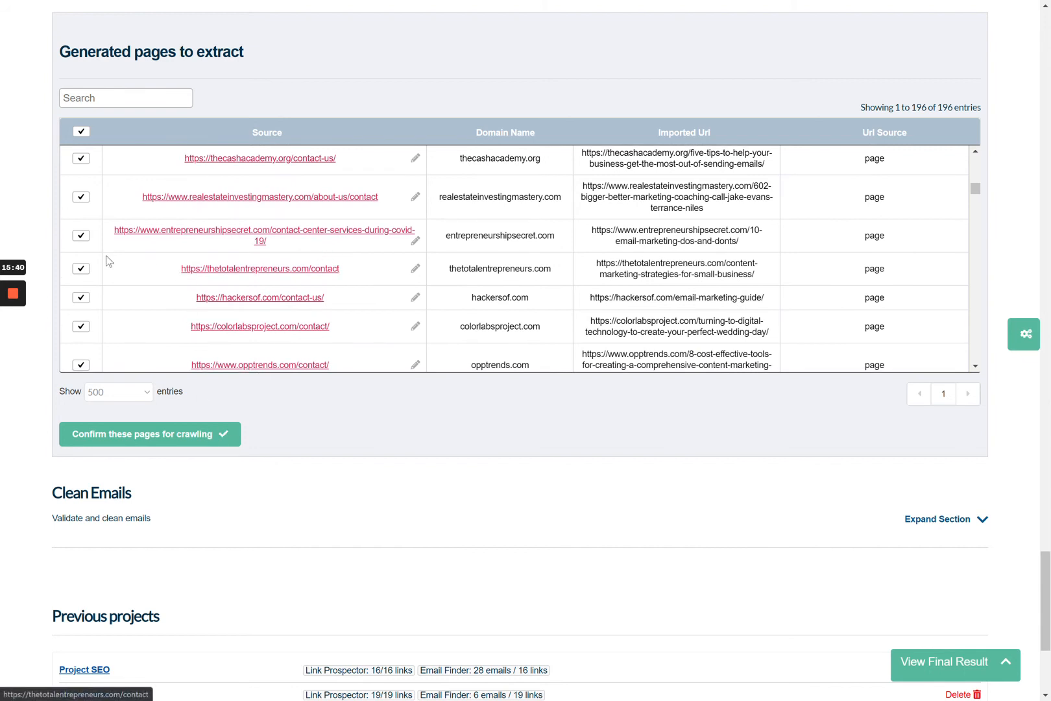
{"action": "left_click", "coordinate": [81, 235]}
{"action": "scroll", "coordinate": [176, 284], "scroll_direction": "down", "scroll_amount": 3}
{"action": "scroll", "coordinate": [174, 284], "scroll_direction": "down", "scroll_amount": 10}
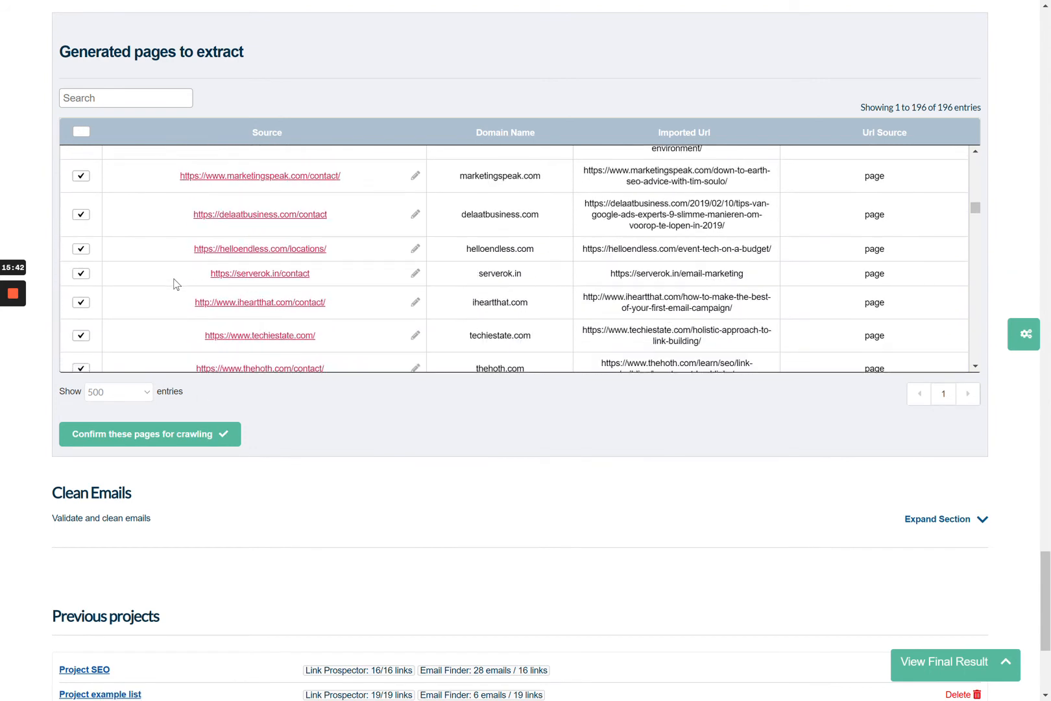
{"action": "left_click", "coordinate": [174, 436]}
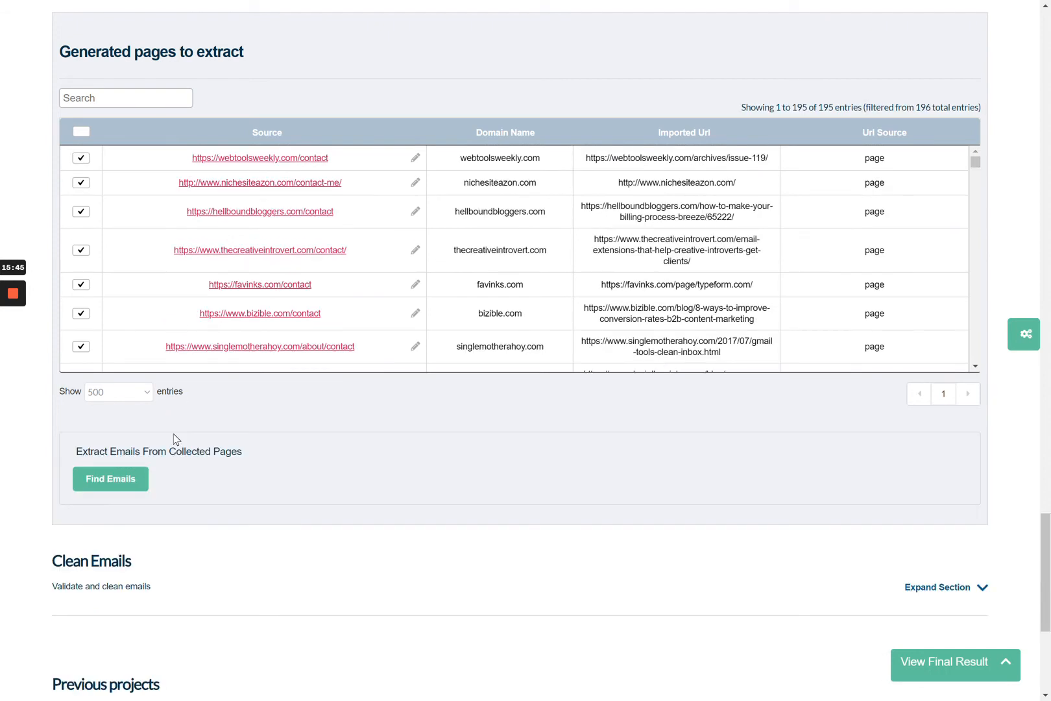
Find emails on the confirmed pages and deselect the placeholder email for webtoolsweekly.com in the results.
{"action": "left_click", "coordinate": [133, 478]}
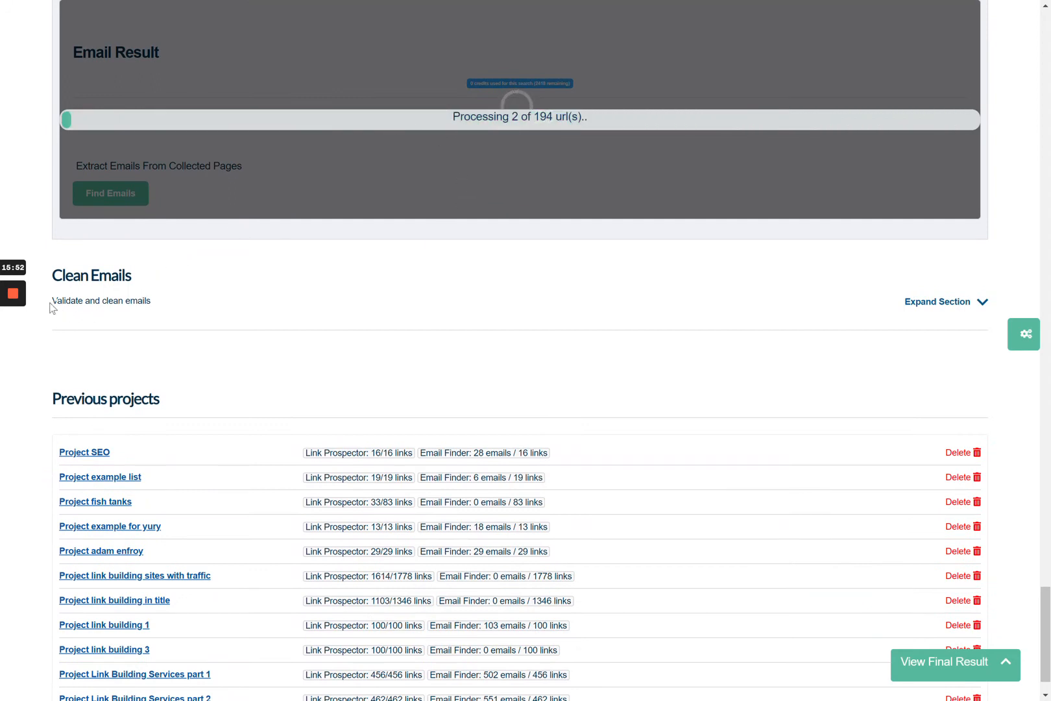
{"action": "left_click", "coordinate": [14, 344]}
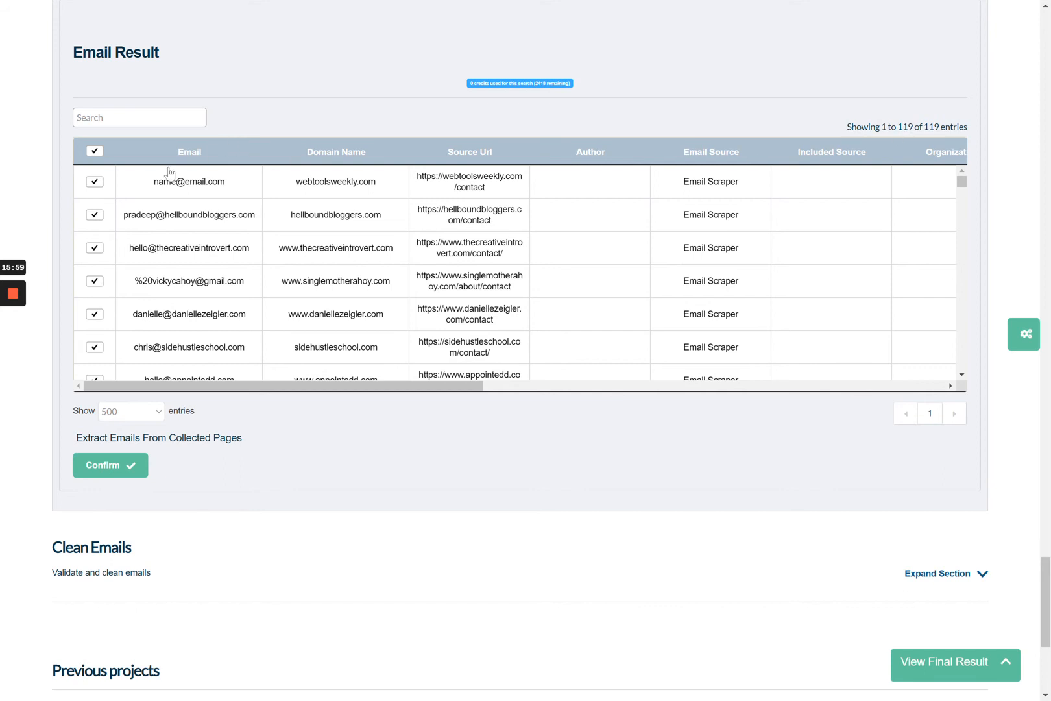
{"action": "left_click", "coordinate": [93, 183]}
{"action": "left_click", "coordinate": [141, 281]}
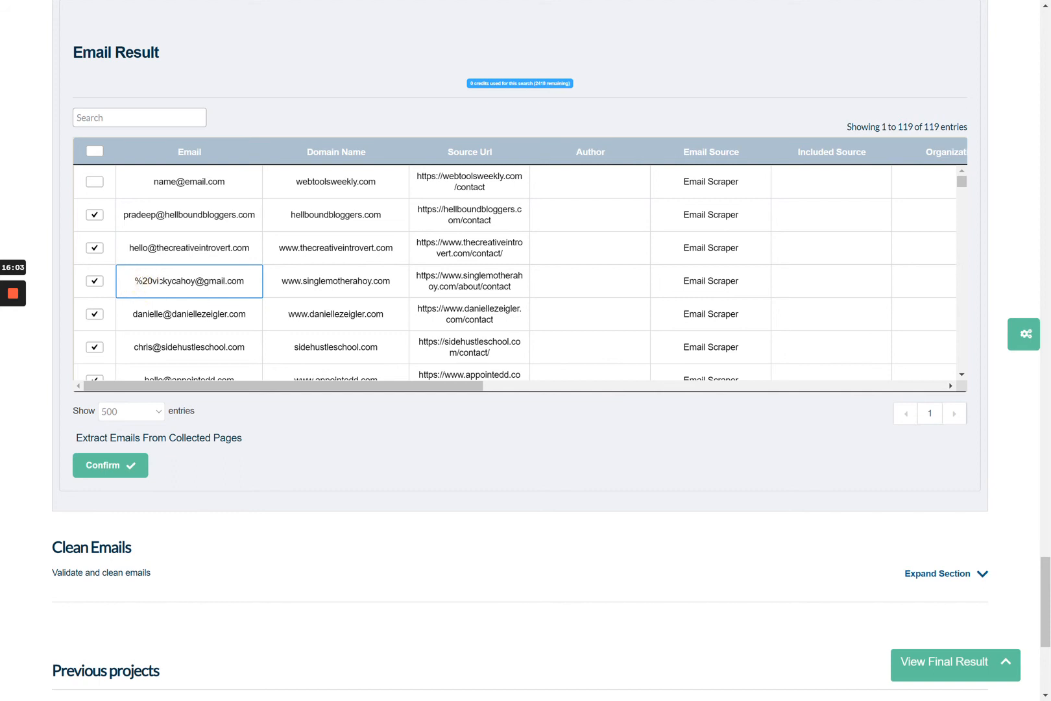
{"action": "double_click", "coordinate": [146, 280]}
{"action": "left_click", "coordinate": [160, 280]}
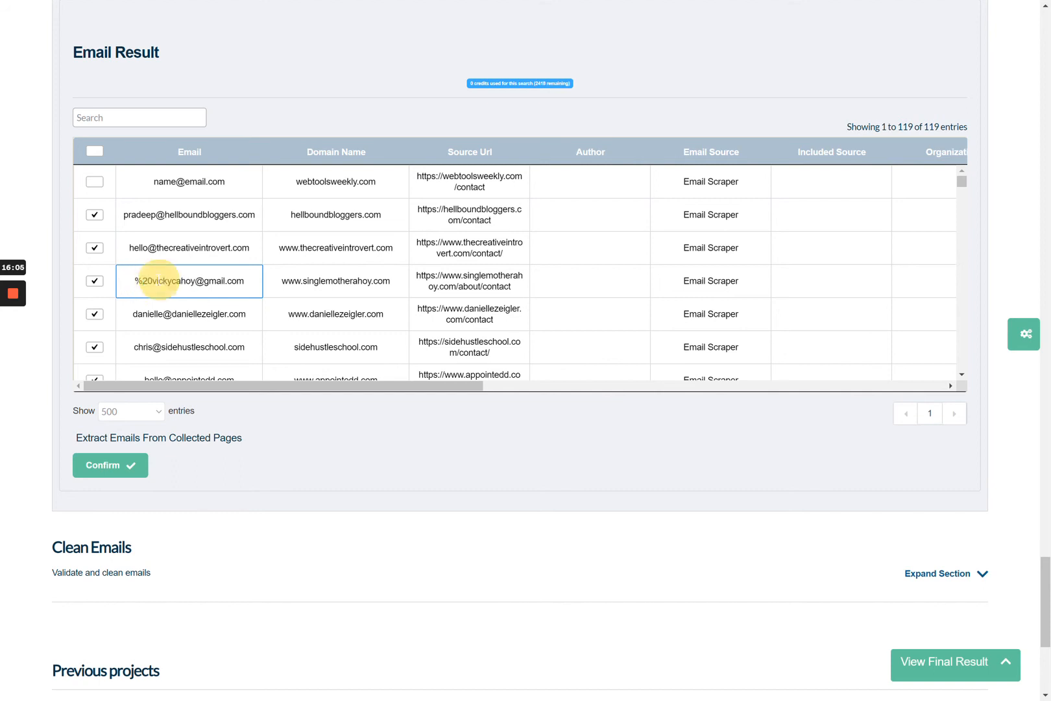
{"action": "key", "text": "Left"}
{"action": "key", "text": "Left"}
{"action": "key", "text": "BackSpace"}
{"action": "key", "text": "BackSpace"}
{"action": "key", "text": "BackSpace"}
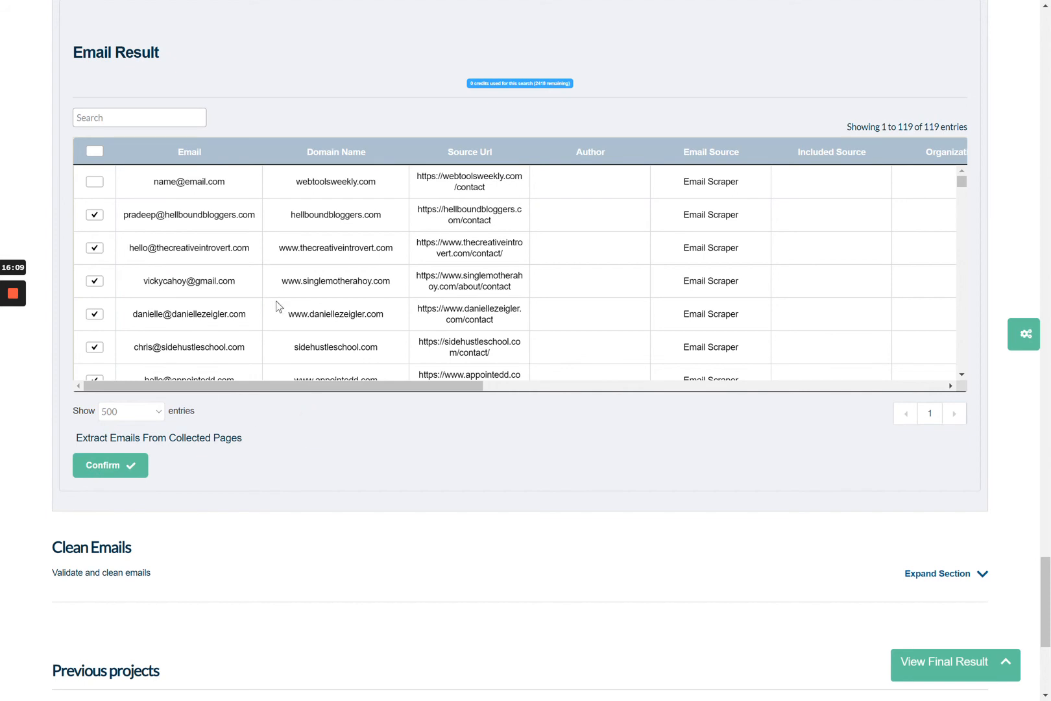
Review the remaining scraped emails and confirm the selected ones.
{"action": "scroll", "coordinate": [278, 305], "scroll_direction": "down", "scroll_amount": 3}
{"action": "scroll", "coordinate": [218, 304], "scroll_direction": "down", "scroll_amount": 3}
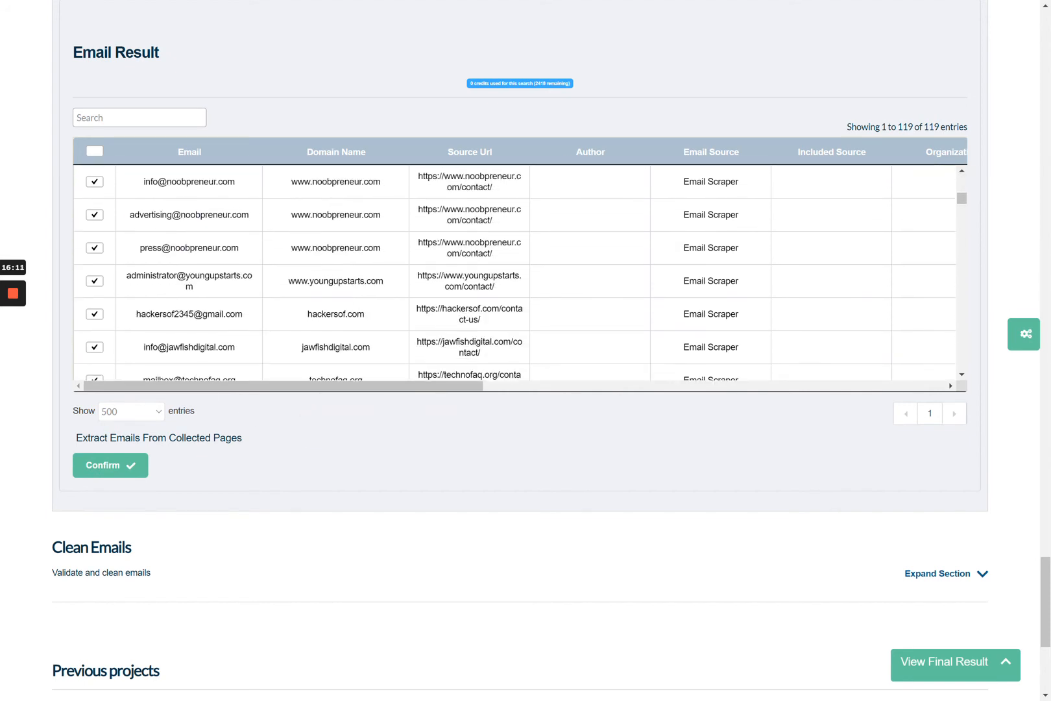
{"action": "scroll", "coordinate": [218, 304], "scroll_direction": "down", "scroll_amount": 1}
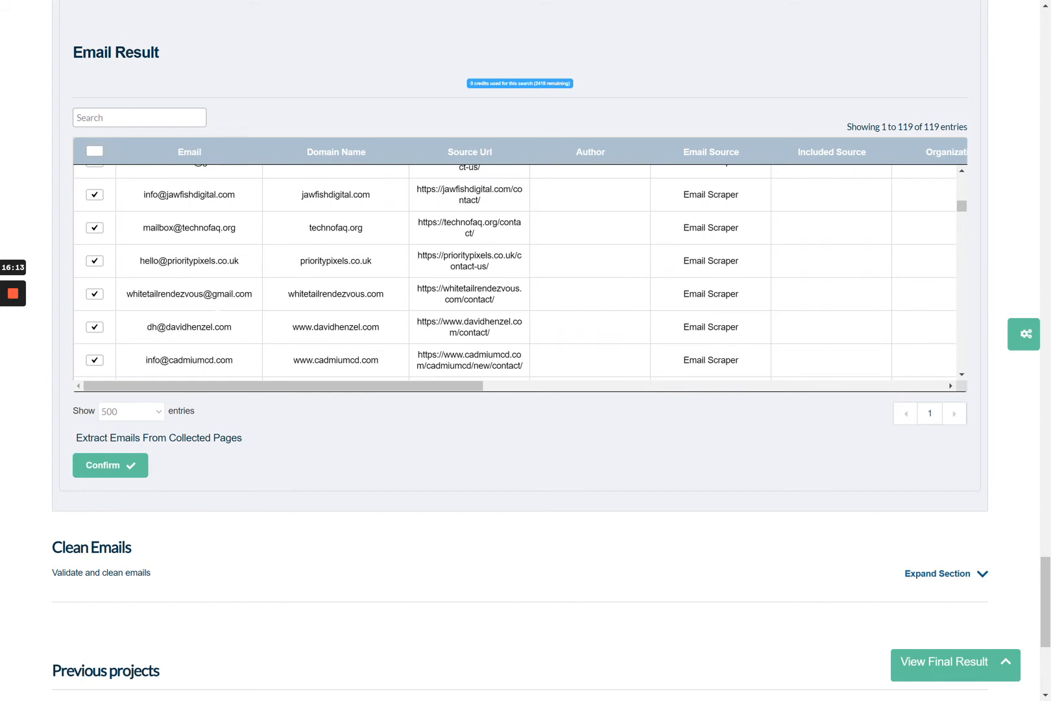
{"action": "scroll", "coordinate": [515, 273], "scroll_direction": "down", "scroll_amount": 2}
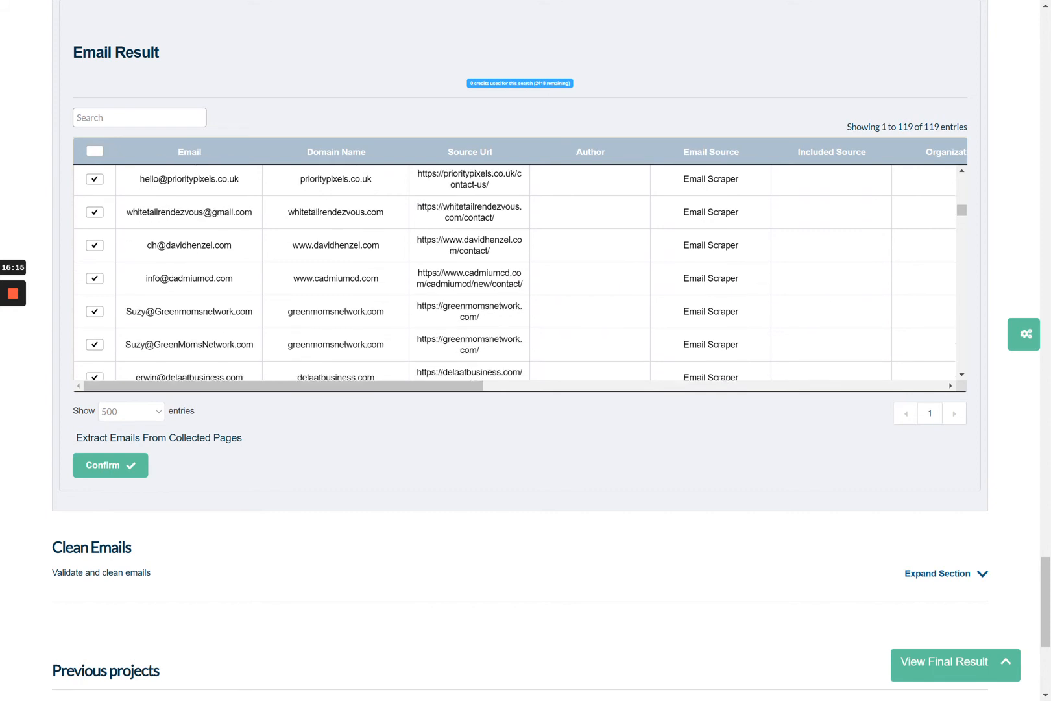
{"action": "scroll", "coordinate": [515, 273], "scroll_direction": "down", "scroll_amount": 5}
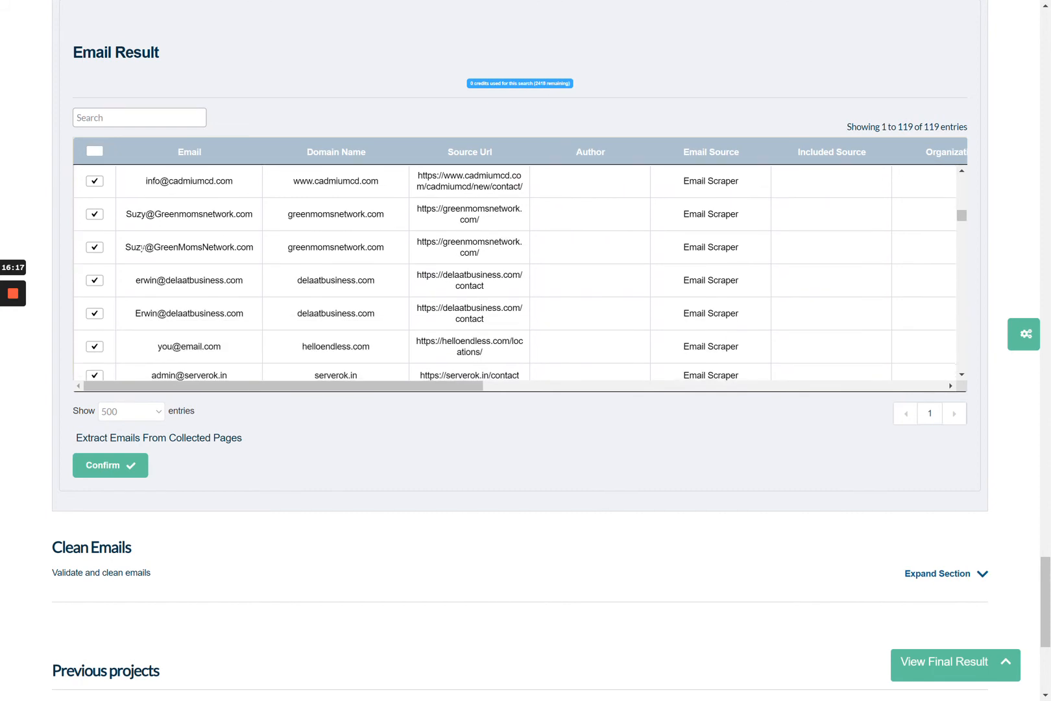
{"action": "left_click", "coordinate": [105, 464]}
Expand the Clean Emails section, clean the undeliverable emails, and check the cleanup summary.
{"action": "scroll", "coordinate": [316, 479], "scroll_direction": "down", "scroll_amount": 1}
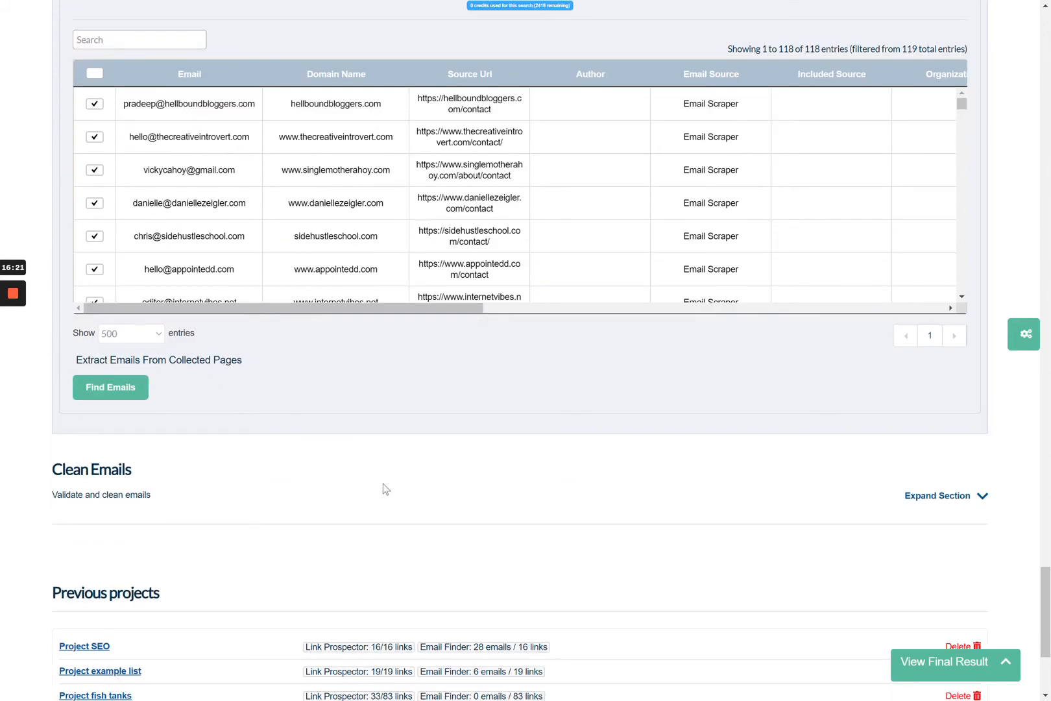
{"action": "left_click", "coordinate": [911, 500]}
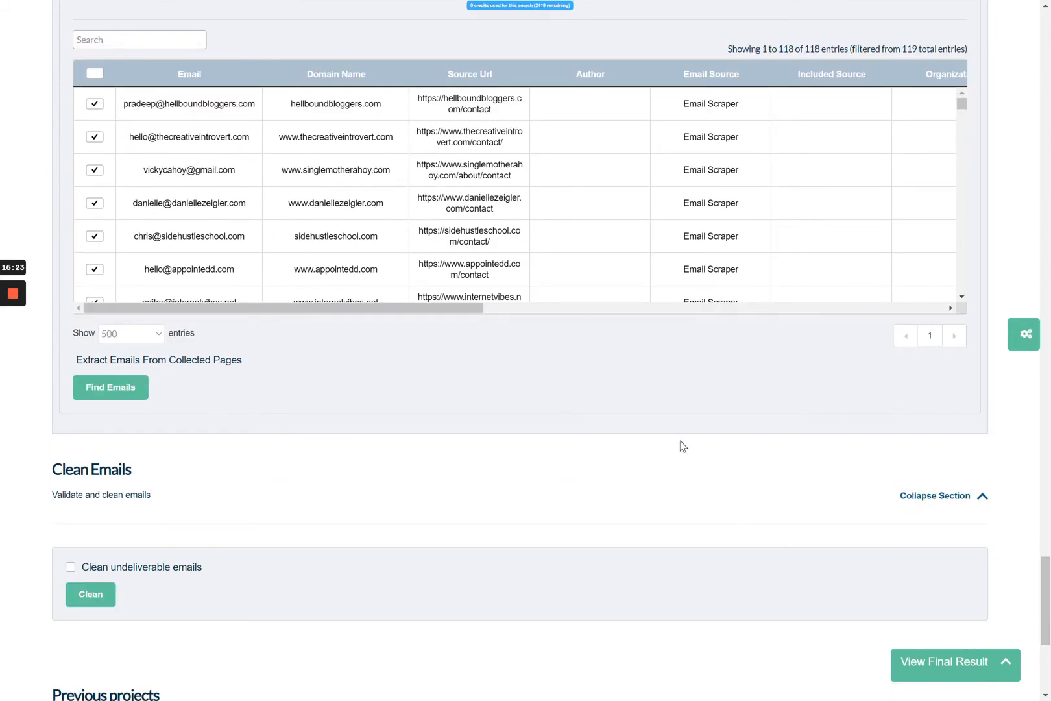
{"action": "scroll", "coordinate": [680, 442], "scroll_direction": "down", "scroll_amount": 3}
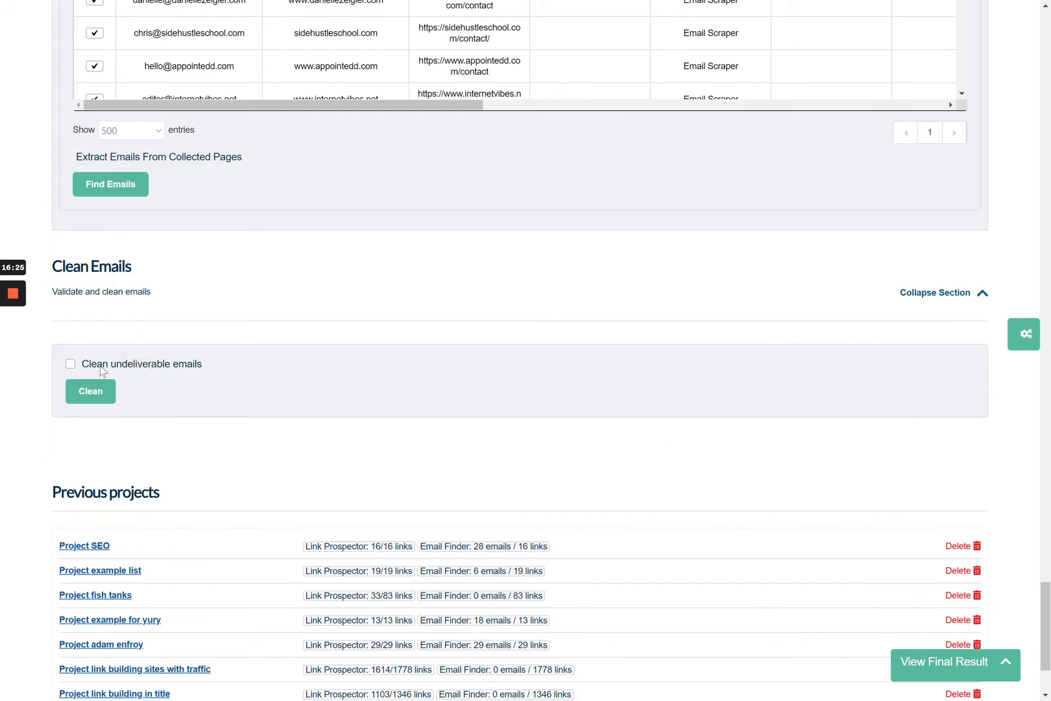
{"action": "left_click", "coordinate": [70, 364]}
{"action": "left_click", "coordinate": [84, 392]}
{"action": "scroll", "coordinate": [83, 393], "scroll_direction": "down", "scroll_amount": 4}
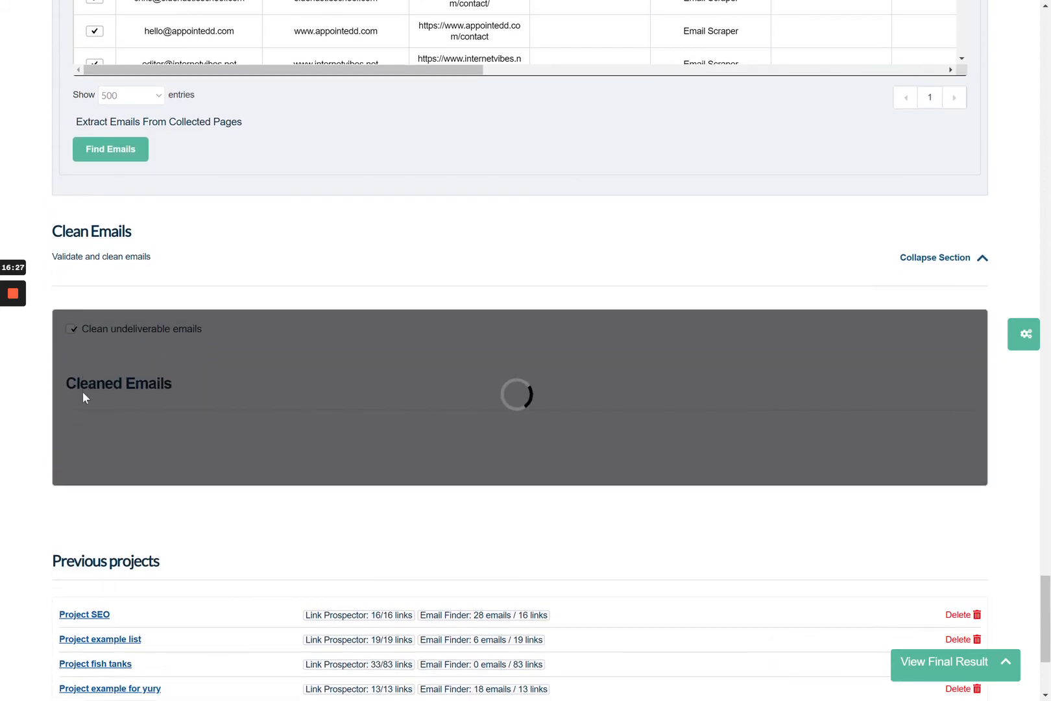
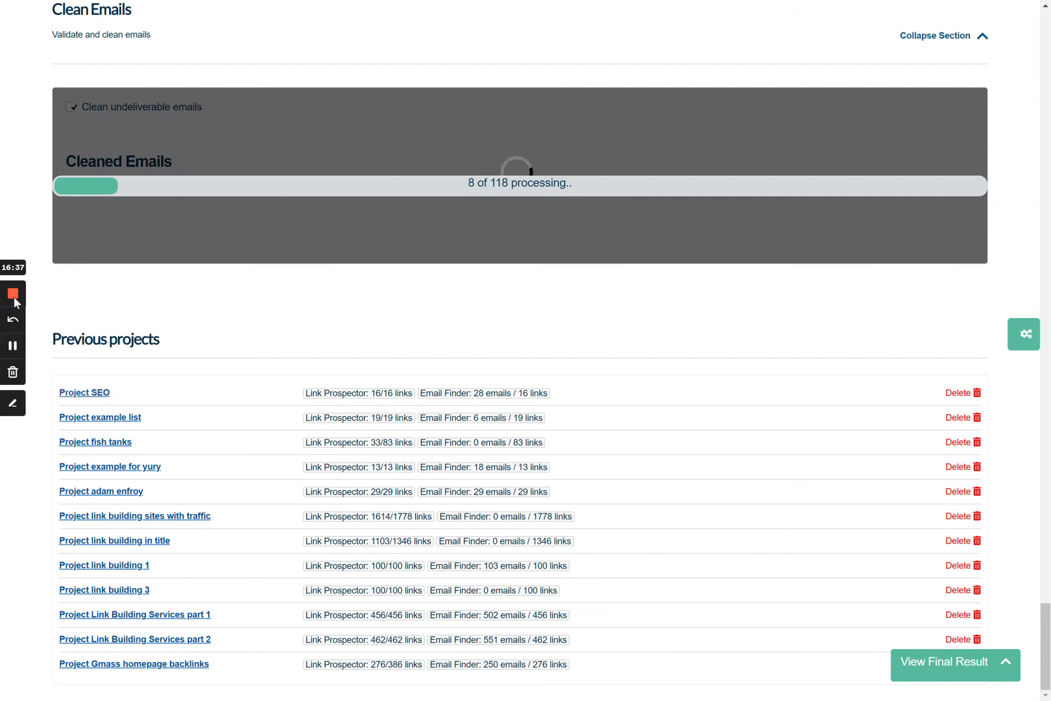
{"action": "left_click", "coordinate": [15, 347]}
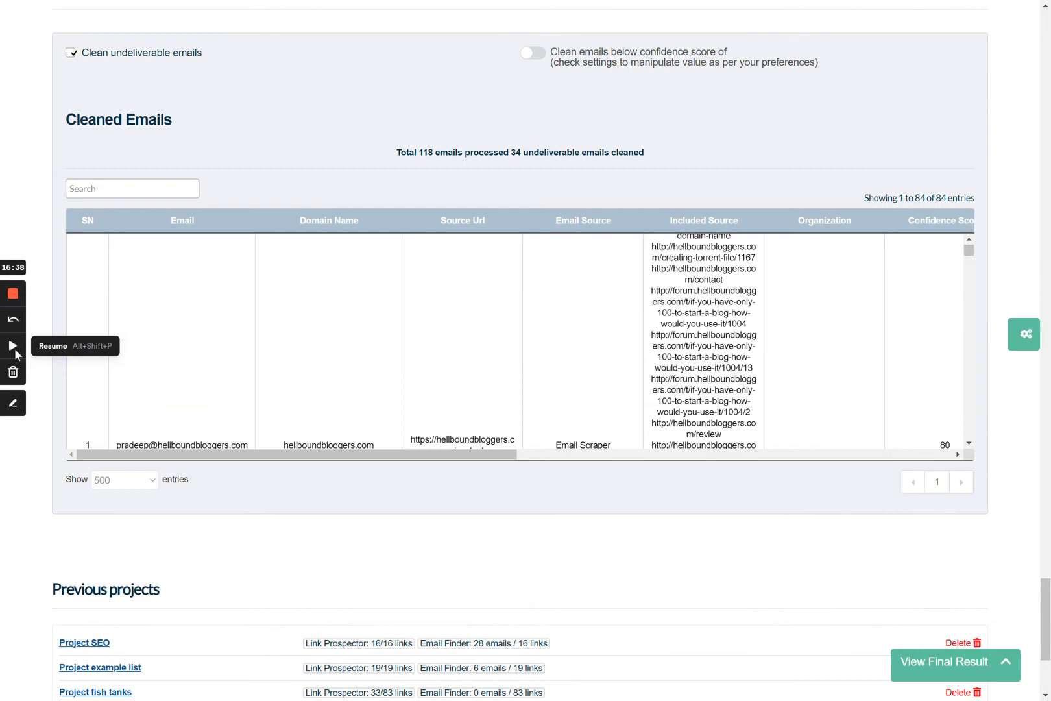
{"action": "left_click", "coordinate": [15, 349]}
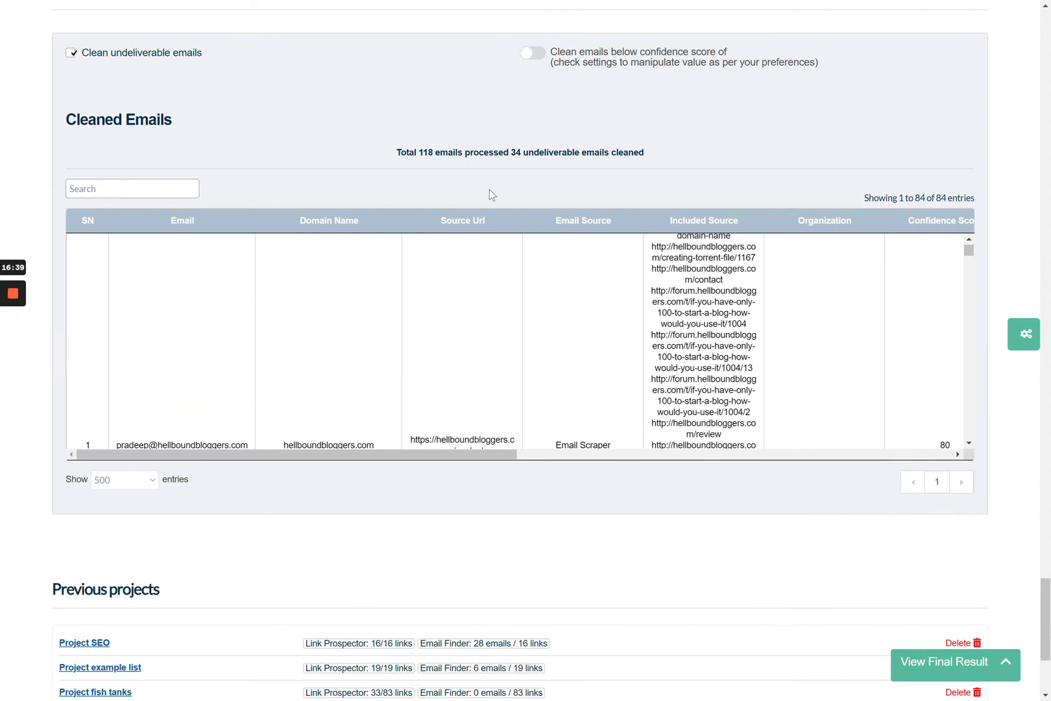
{"action": "triple_click", "coordinate": [424, 150]}
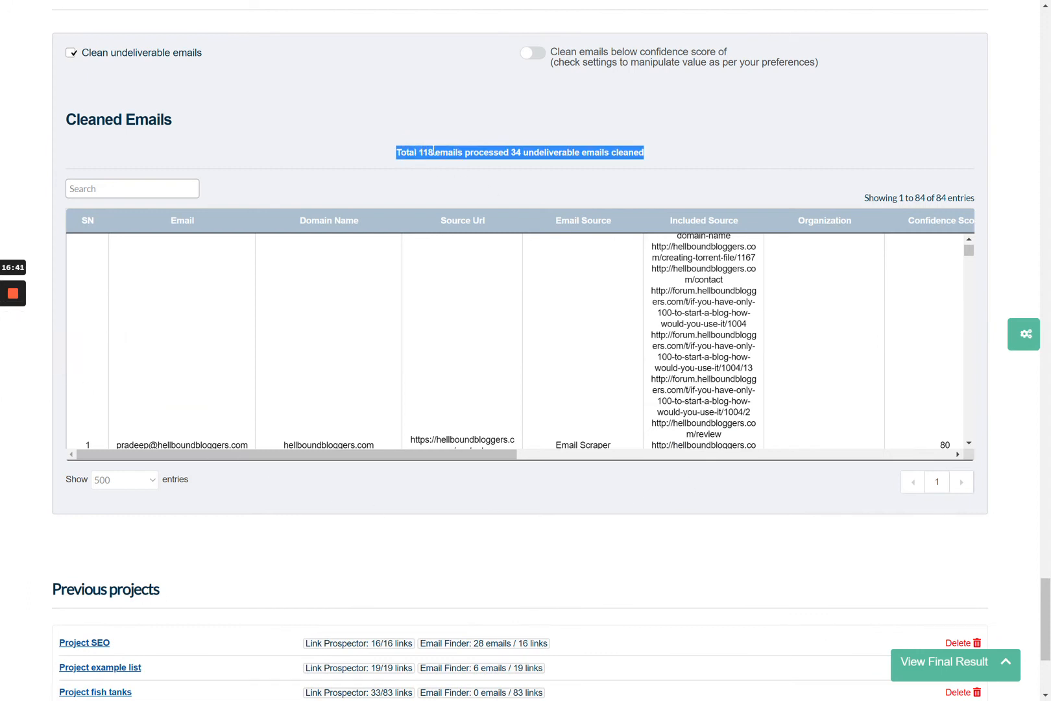
{"action": "left_click", "coordinate": [432, 151]}
{"action": "left_click_drag", "start_coordinate": [509, 152], "coordinate": [546, 153]}
{"action": "left_click", "coordinate": [545, 153]}
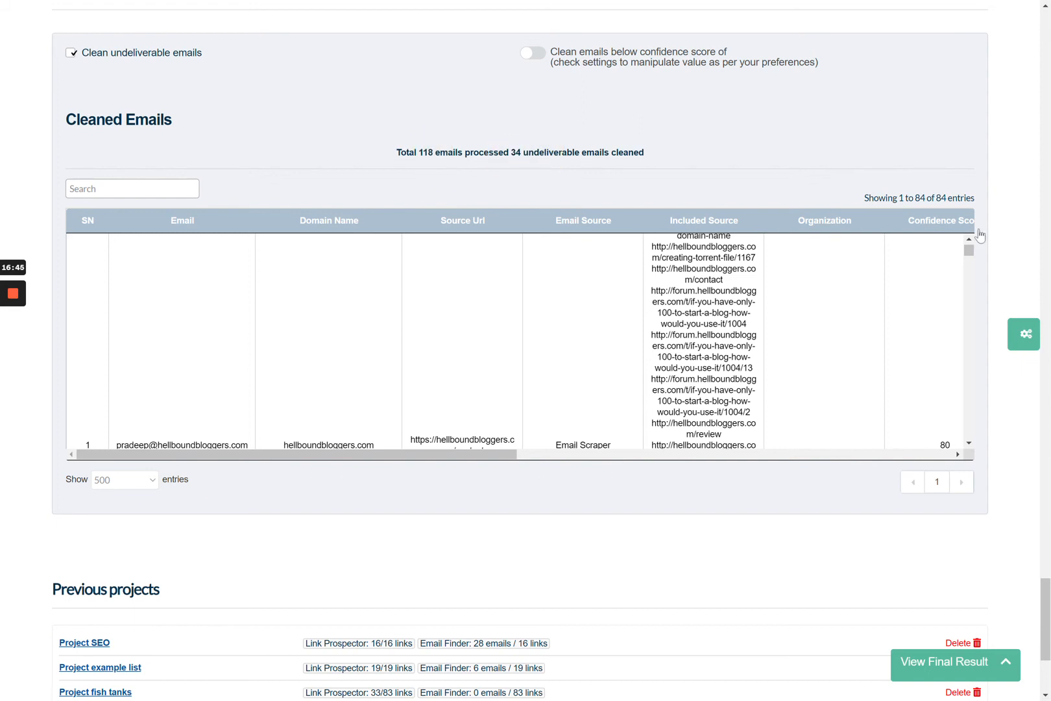
Review the combined Email Finder Result list and its export options, and open the Email Picker bulk action.
{"action": "scroll", "coordinate": [984, 237], "scroll_direction": "up", "scroll_amount": 20}
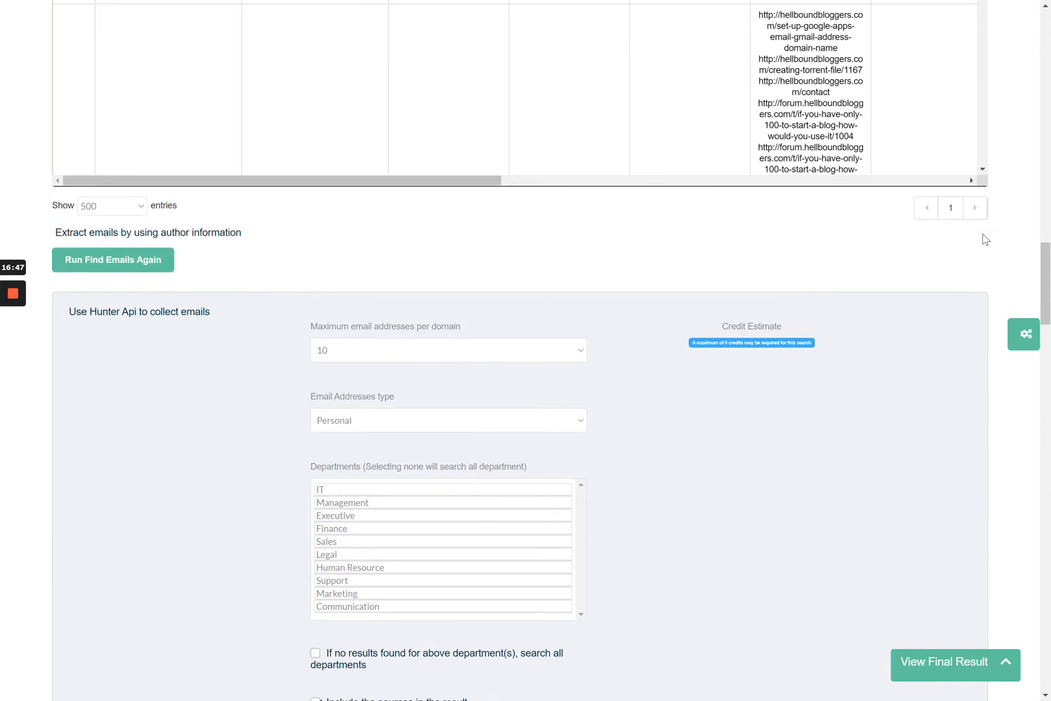
{"action": "scroll", "coordinate": [984, 237], "scroll_direction": "up", "scroll_amount": 20}
{"action": "scroll", "coordinate": [983, 237], "scroll_direction": "up", "scroll_amount": 5}
{"action": "scroll", "coordinate": [983, 237], "scroll_direction": "down", "scroll_amount": 5}
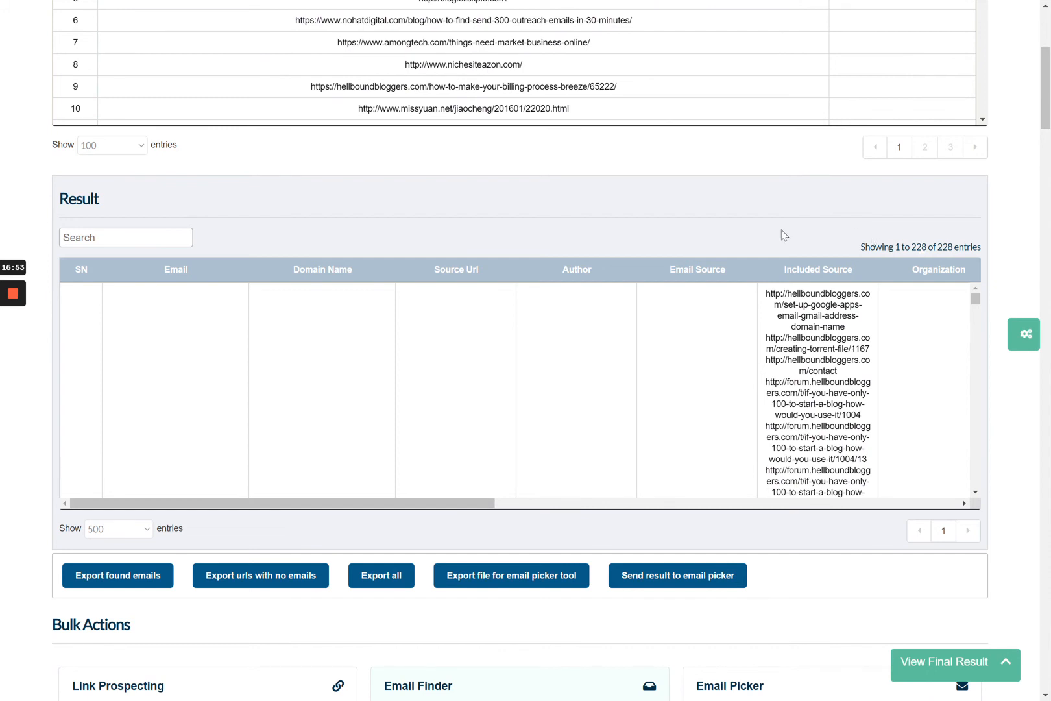
{"action": "scroll", "coordinate": [520, 391], "scroll_direction": "down", "scroll_amount": 4}
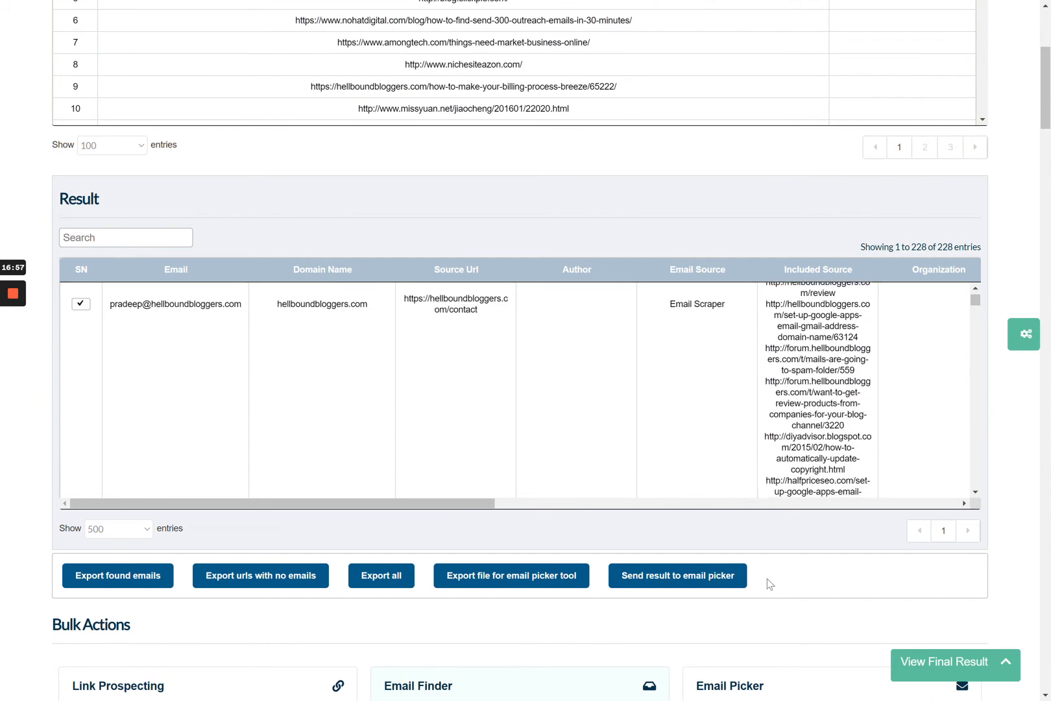
{"action": "scroll", "coordinate": [762, 616], "scroll_direction": "down", "scroll_amount": 3}
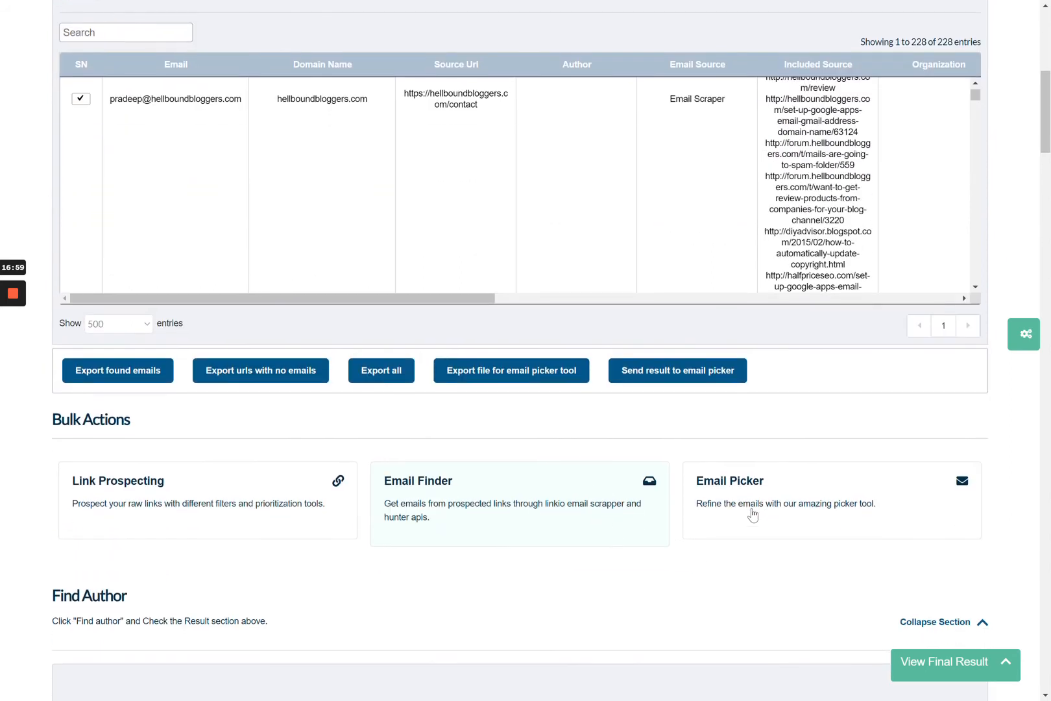
{"action": "left_click", "coordinate": [754, 510]}
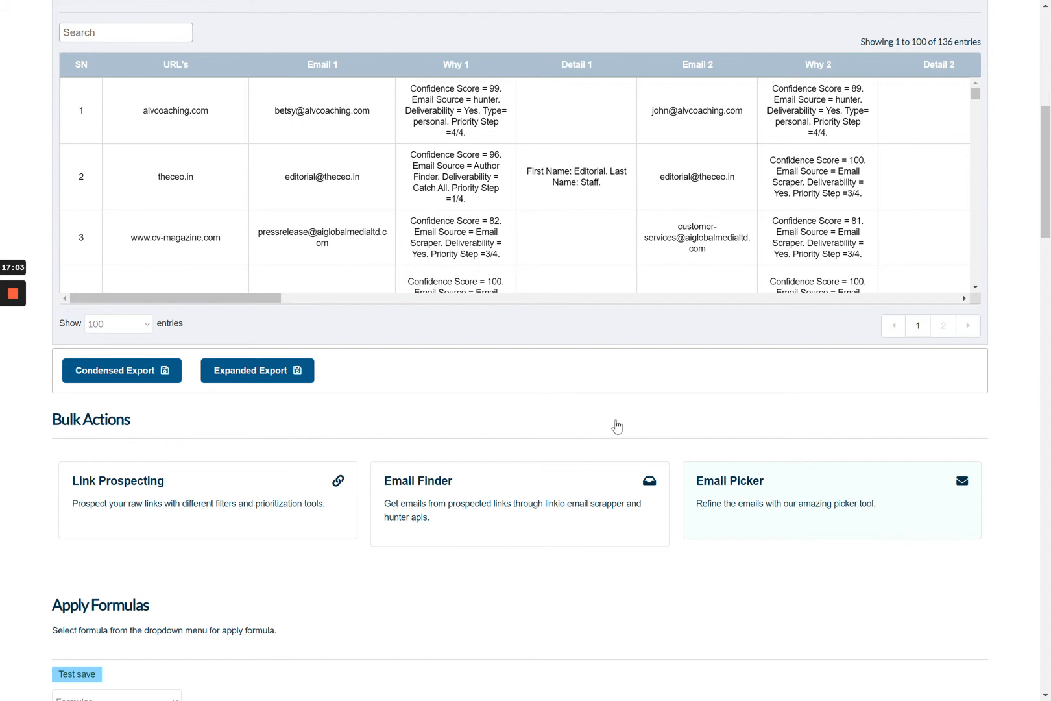
Examine Priority 1 and Priority 2 in the Email Priority Builder, including their module sources, confidence scores and position values.
{"action": "scroll", "coordinate": [617, 427], "scroll_direction": "down", "scroll_amount": 3}
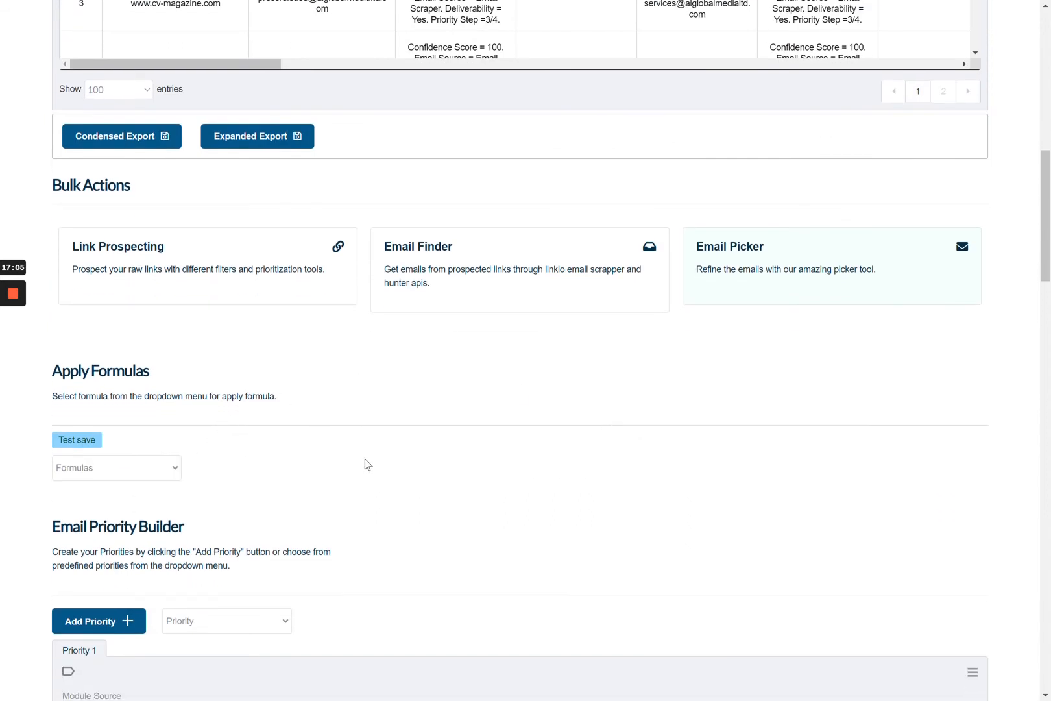
{"action": "scroll", "coordinate": [365, 460], "scroll_direction": "down", "scroll_amount": 6}
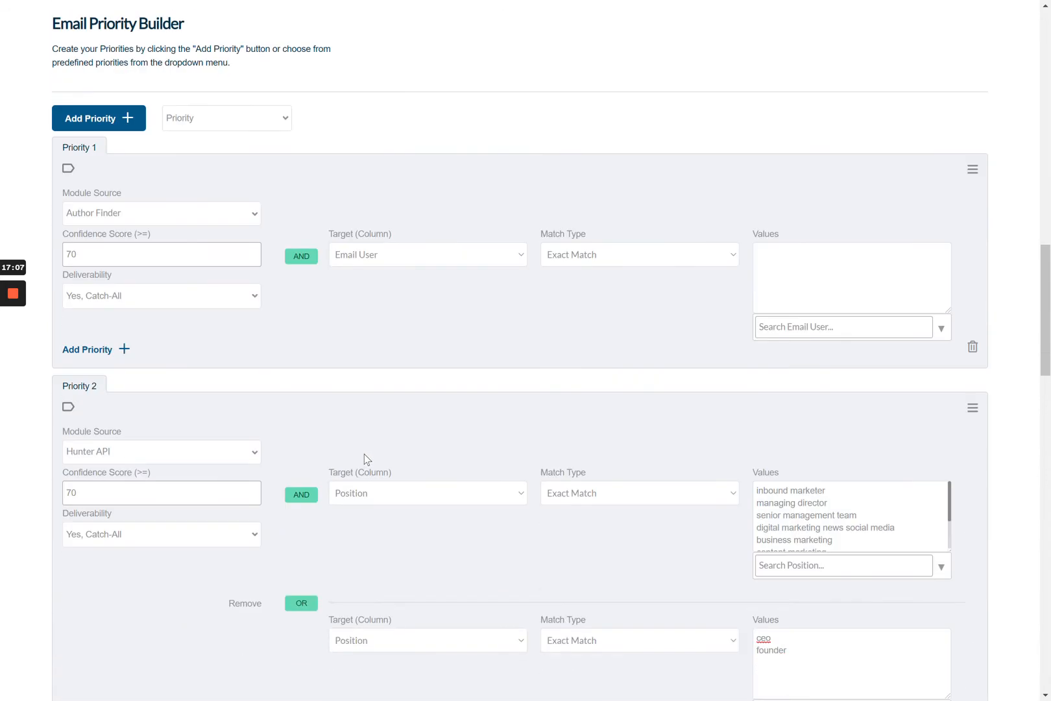
{"action": "left_click", "coordinate": [138, 211]}
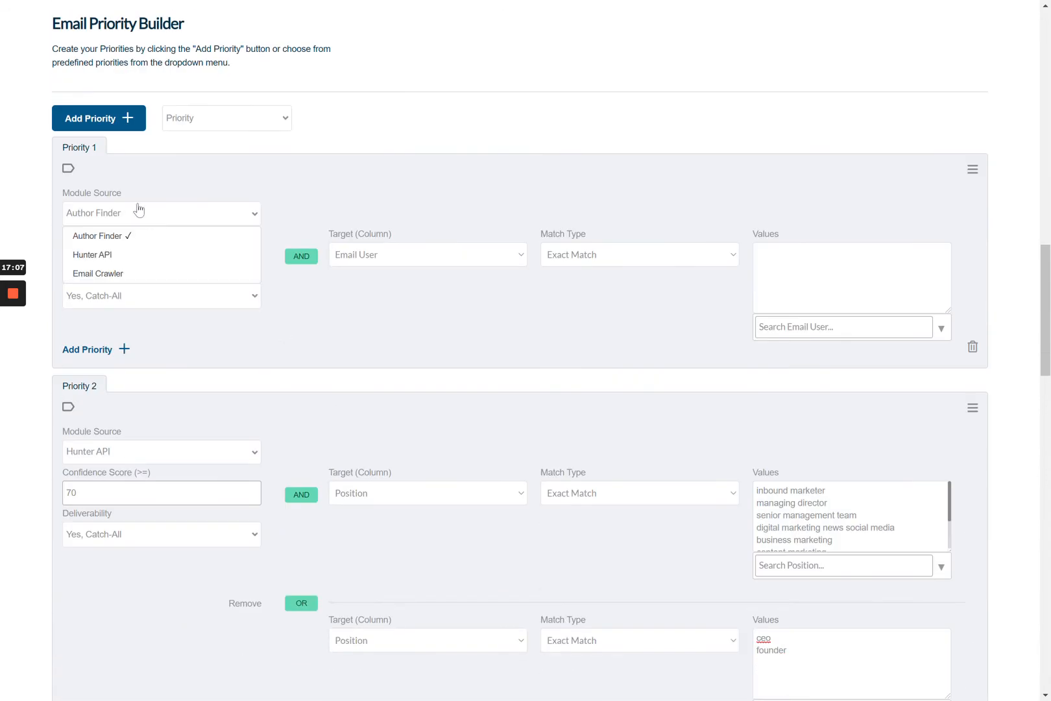
{"action": "left_click", "coordinate": [112, 233]}
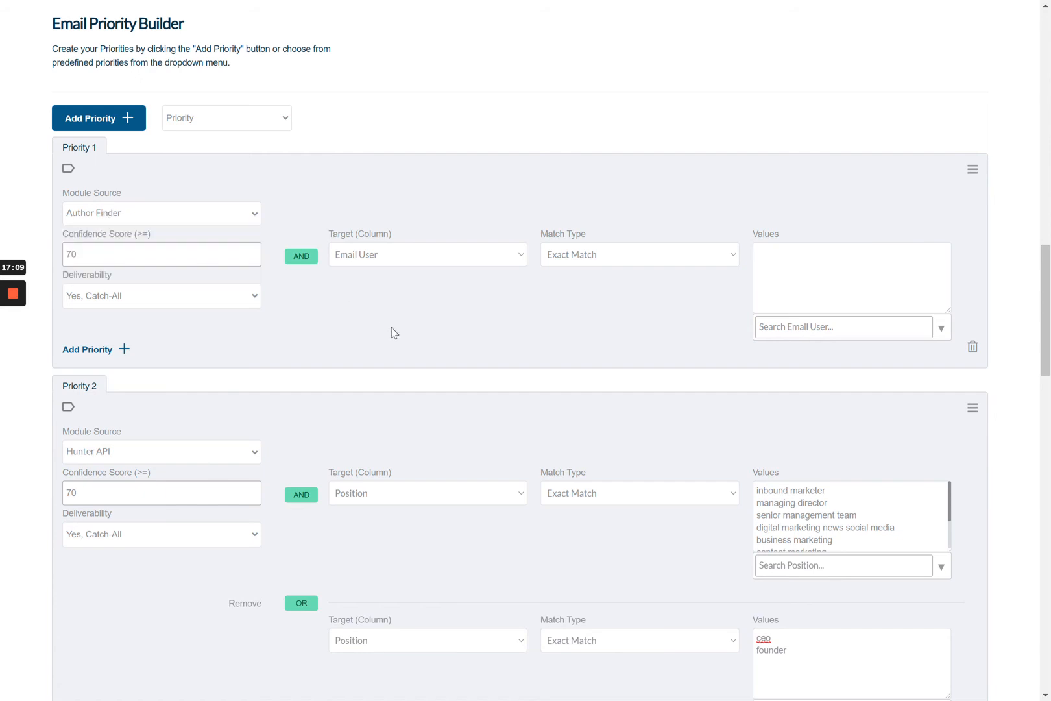
{"action": "scroll", "coordinate": [387, 333], "scroll_direction": "down", "scroll_amount": 3}
{"action": "left_click", "coordinate": [141, 260]}
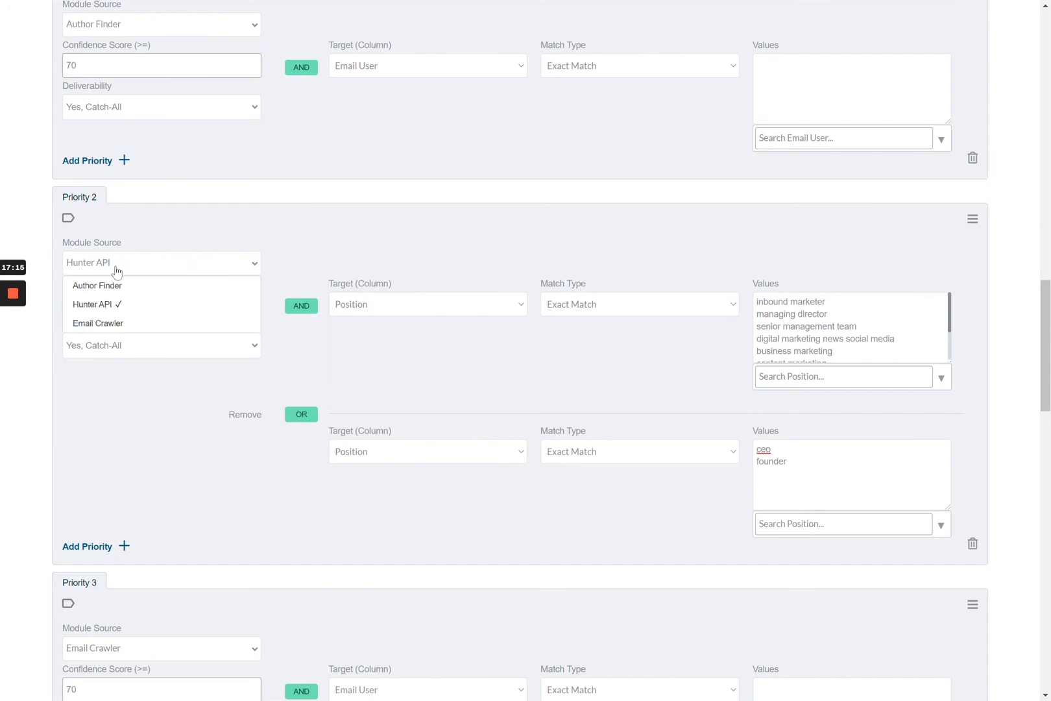
{"action": "mouse_move", "coordinate": [140, 350]}
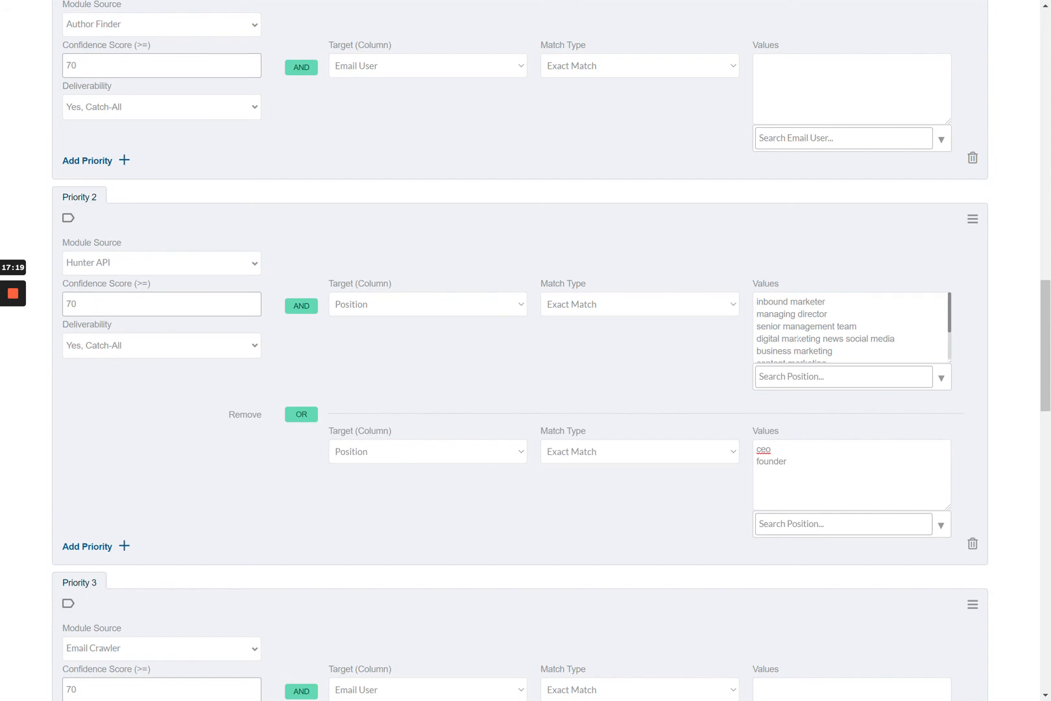
{"action": "scroll", "coordinate": [798, 339], "scroll_direction": "down", "scroll_amount": 2}
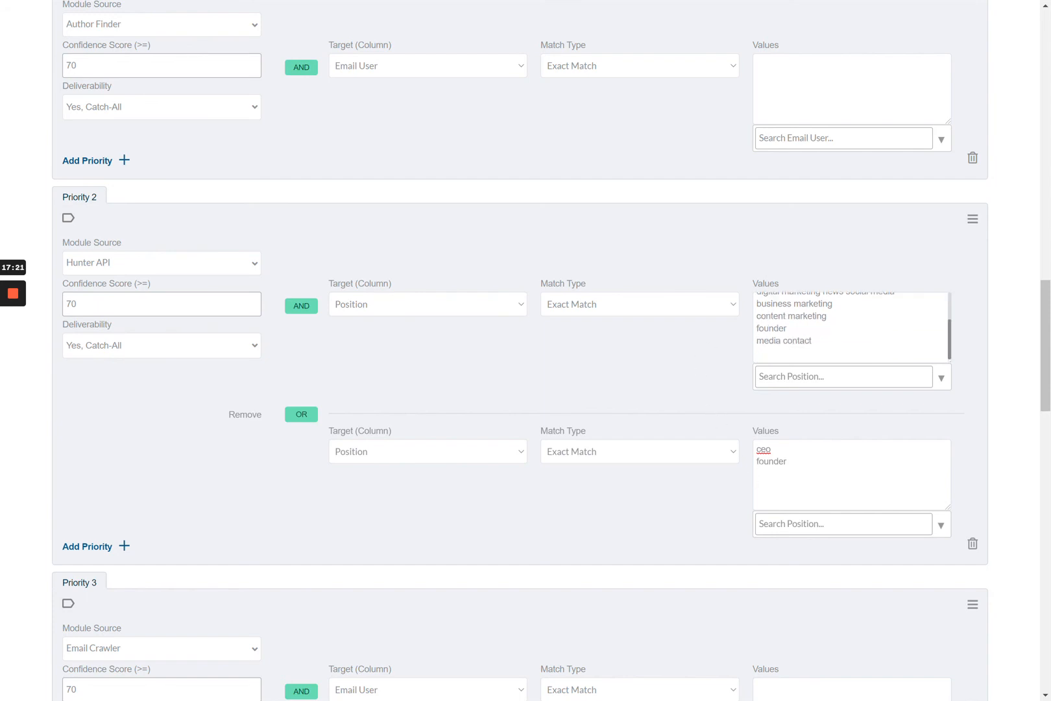
{"action": "scroll", "coordinate": [520, 350], "scroll_direction": "down", "scroll_amount": 2}
{"action": "double_click", "coordinate": [776, 362]}
{"action": "left_click", "coordinate": [702, 383]}
{"action": "scroll", "coordinate": [702, 382], "scroll_direction": "down", "scroll_amount": 2}
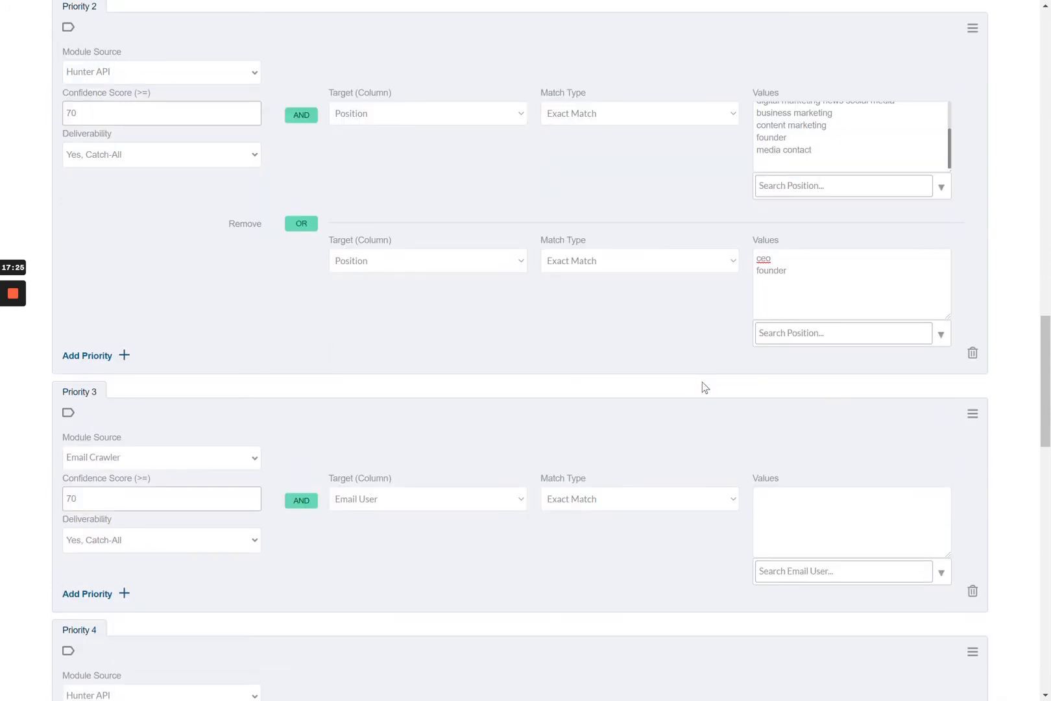
Check the module source, confidence score, deliverability and target settings of Priority 3 and Priority 4.
{"action": "left_click", "coordinate": [357, 183]}
{"action": "scroll", "coordinate": [295, 377], "scroll_direction": "down", "scroll_amount": 1}
{"action": "mouse_move", "coordinate": [188, 411]}
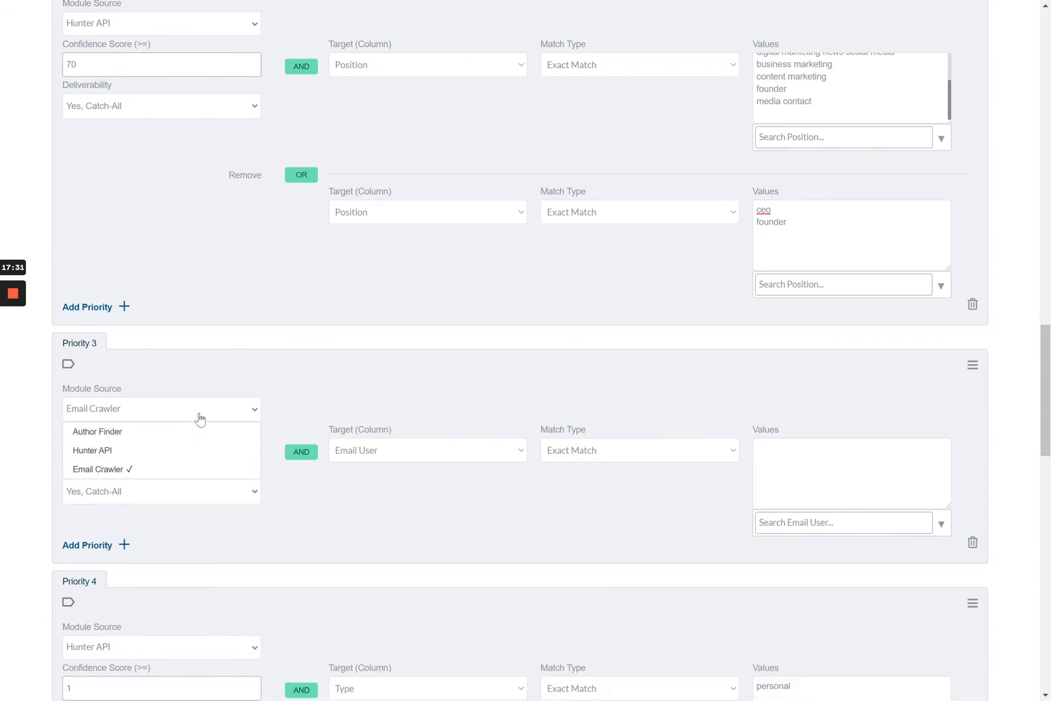
{"action": "scroll", "coordinate": [375, 397], "scroll_direction": "down", "scroll_amount": 3}
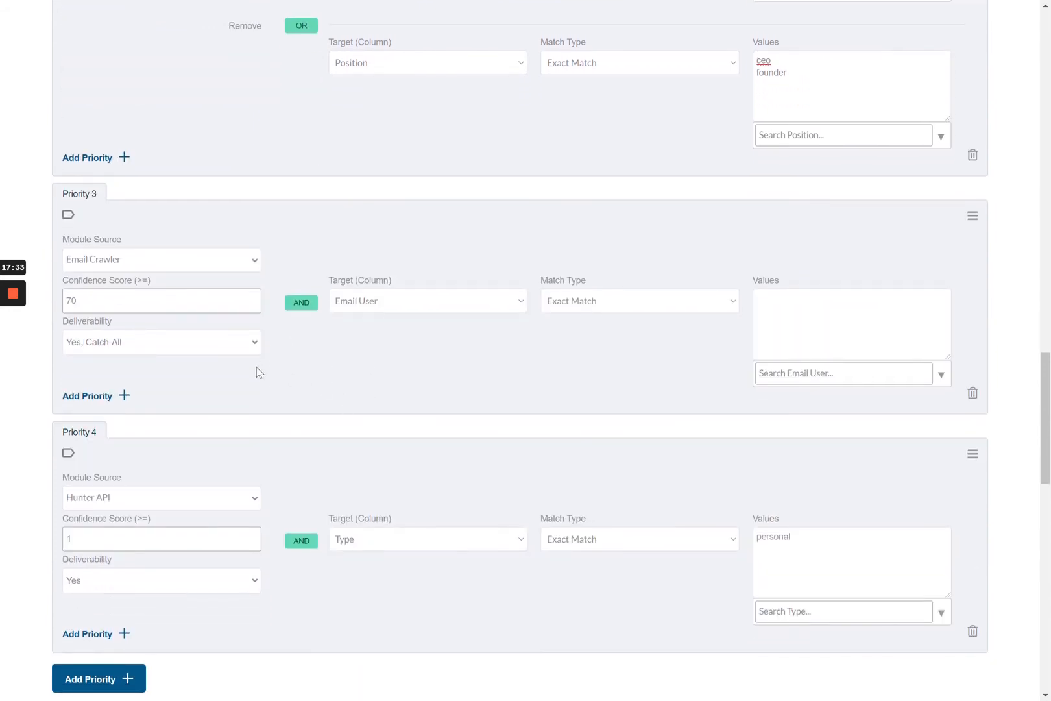
{"action": "scroll", "coordinate": [375, 382], "scroll_direction": "down", "scroll_amount": 2}
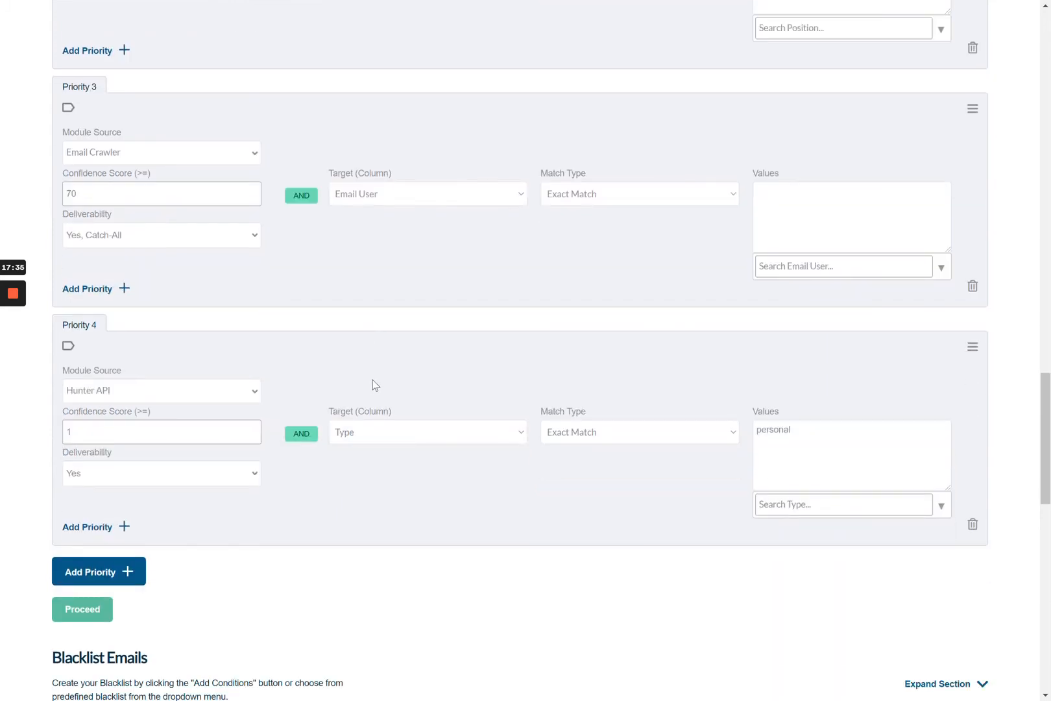
{"action": "mouse_move", "coordinate": [216, 398]}
Review the picked emails, reasons and contact details in the Result table, and look over the optional sections below the priorities.
{"action": "scroll", "coordinate": [318, 546], "scroll_direction": "up", "scroll_amount": 20}
{"action": "scroll", "coordinate": [318, 547], "scroll_direction": "up", "scroll_amount": 2}
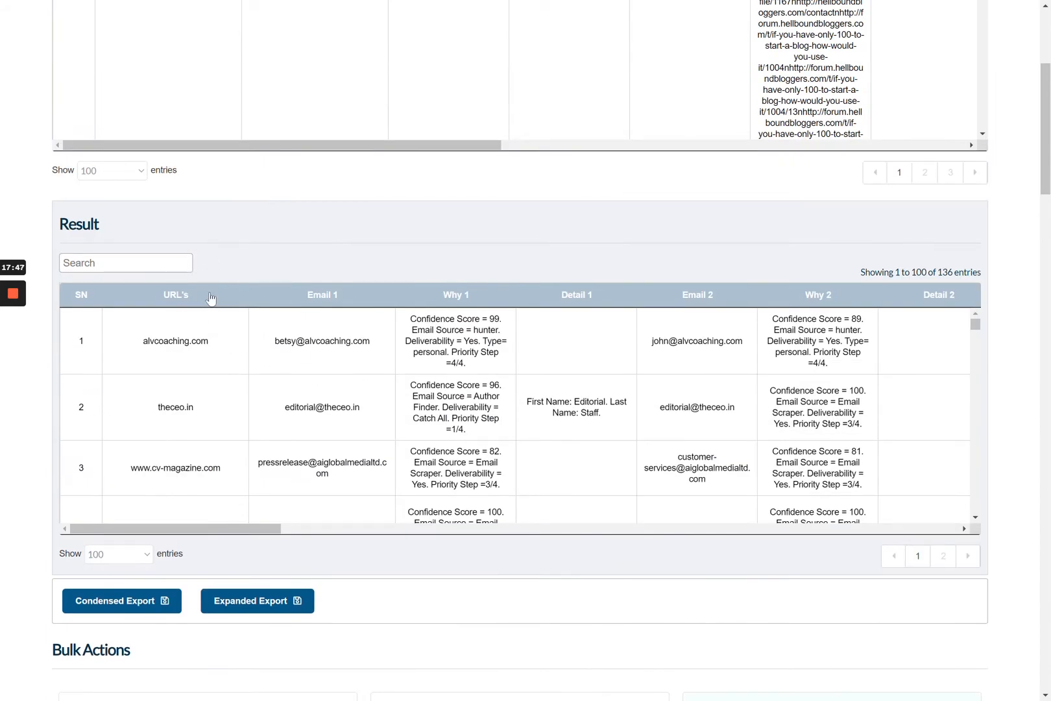
{"action": "double_click", "coordinate": [146, 341]}
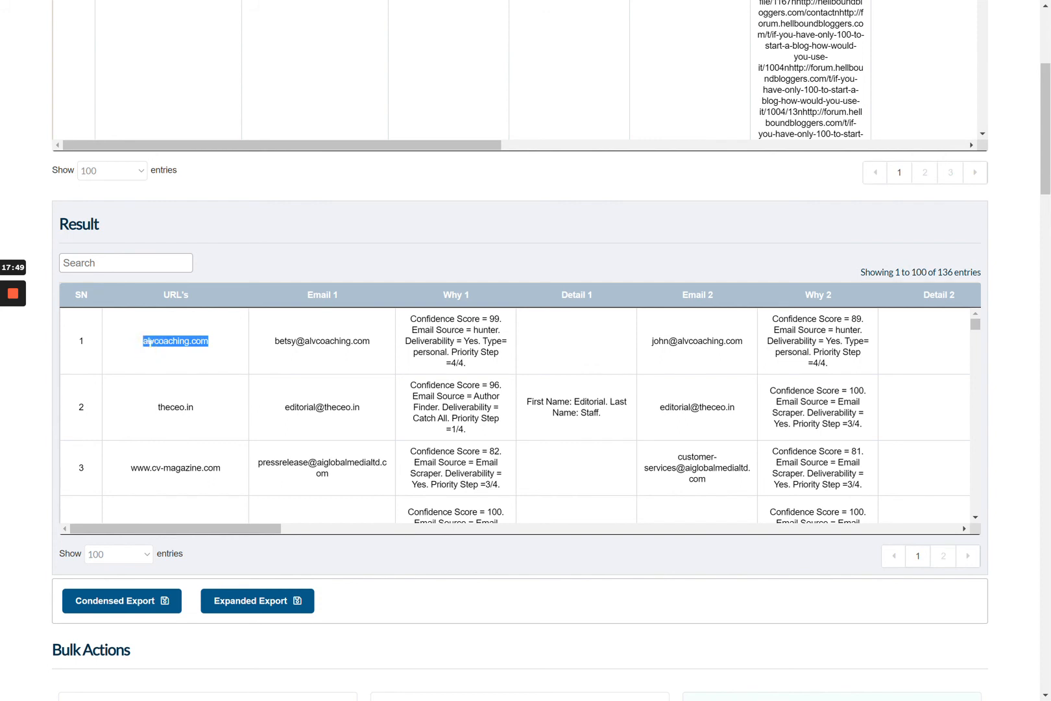
{"action": "double_click", "coordinate": [328, 338]}
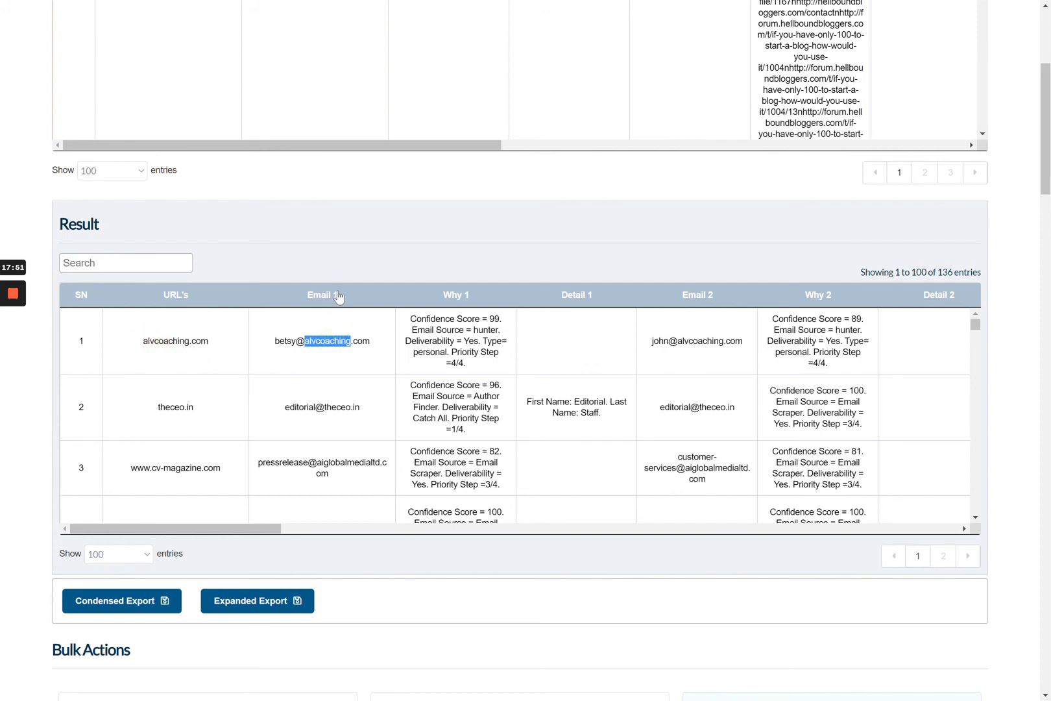
{"action": "left_click", "coordinate": [300, 342]}
{"action": "scroll", "coordinate": [301, 407], "scroll_direction": "down", "scroll_amount": 3}
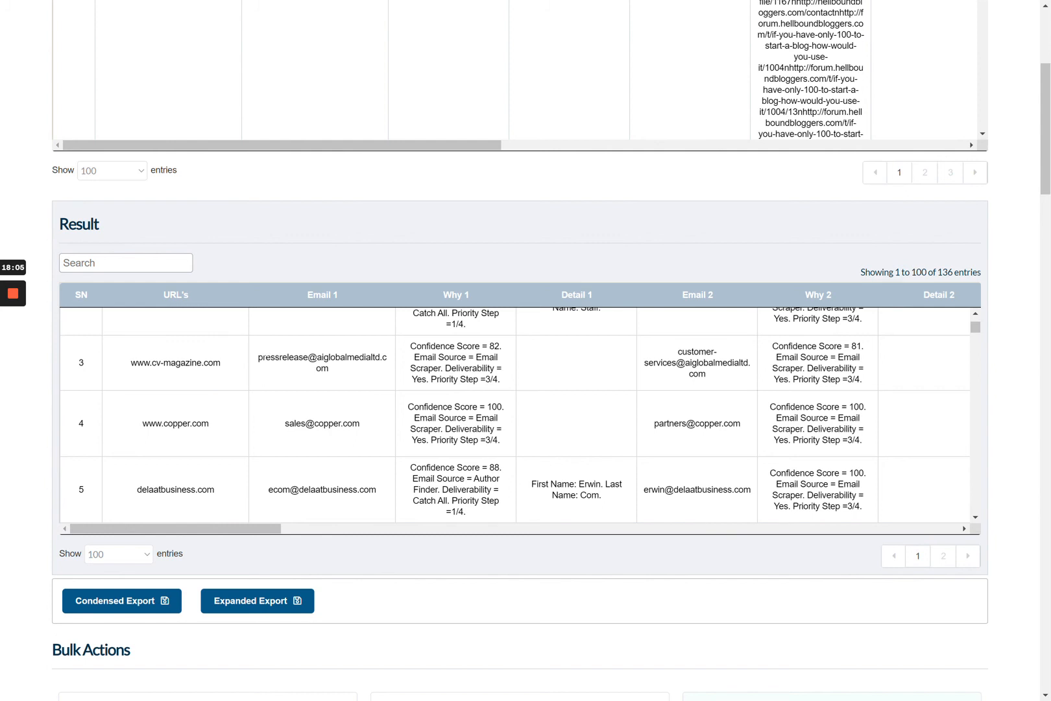
{"action": "scroll", "coordinate": [156, 406], "scroll_direction": "down", "scroll_amount": 5}
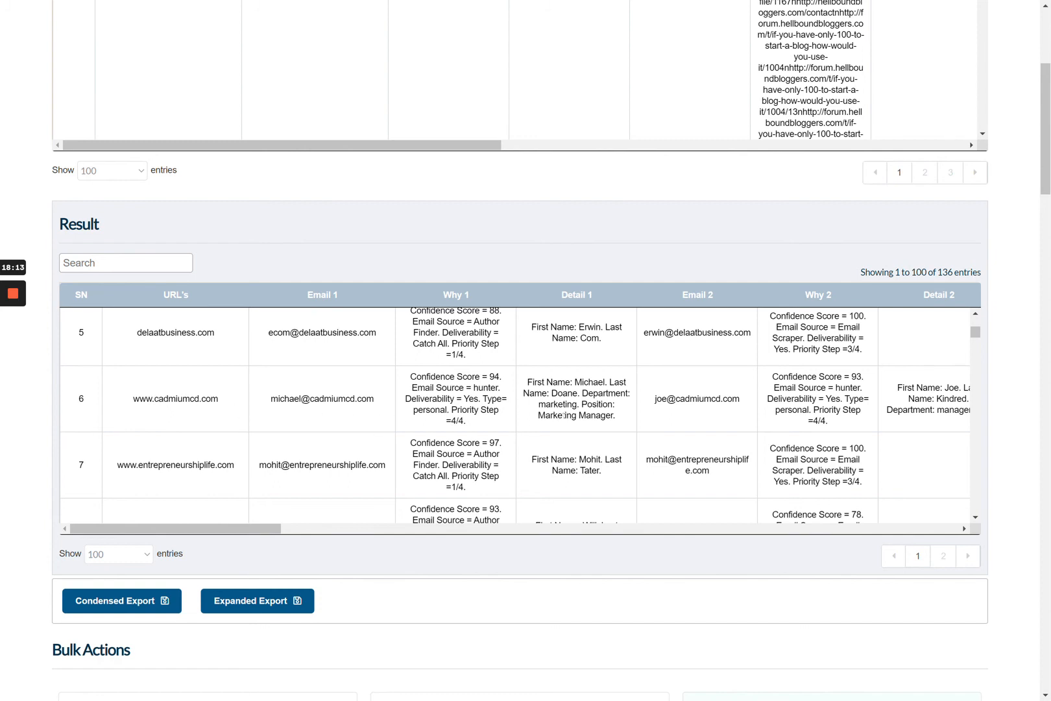
{"action": "scroll", "coordinate": [569, 415], "scroll_direction": "right", "scroll_amount": 2}
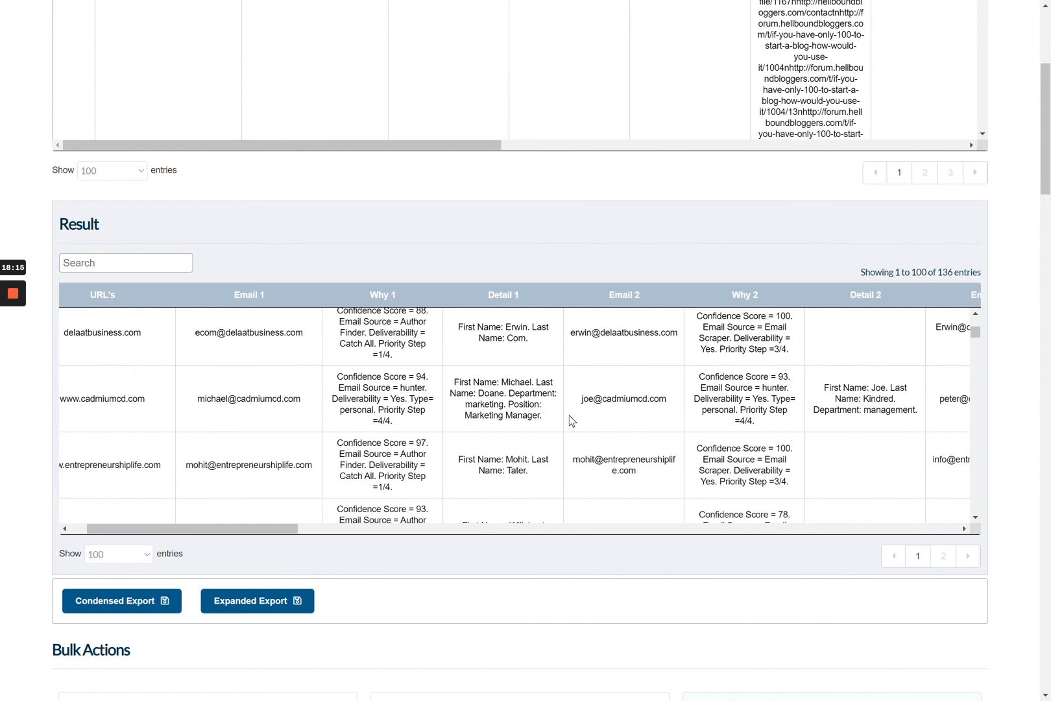
{"action": "scroll", "coordinate": [568, 574], "scroll_direction": "down", "scroll_amount": 2}
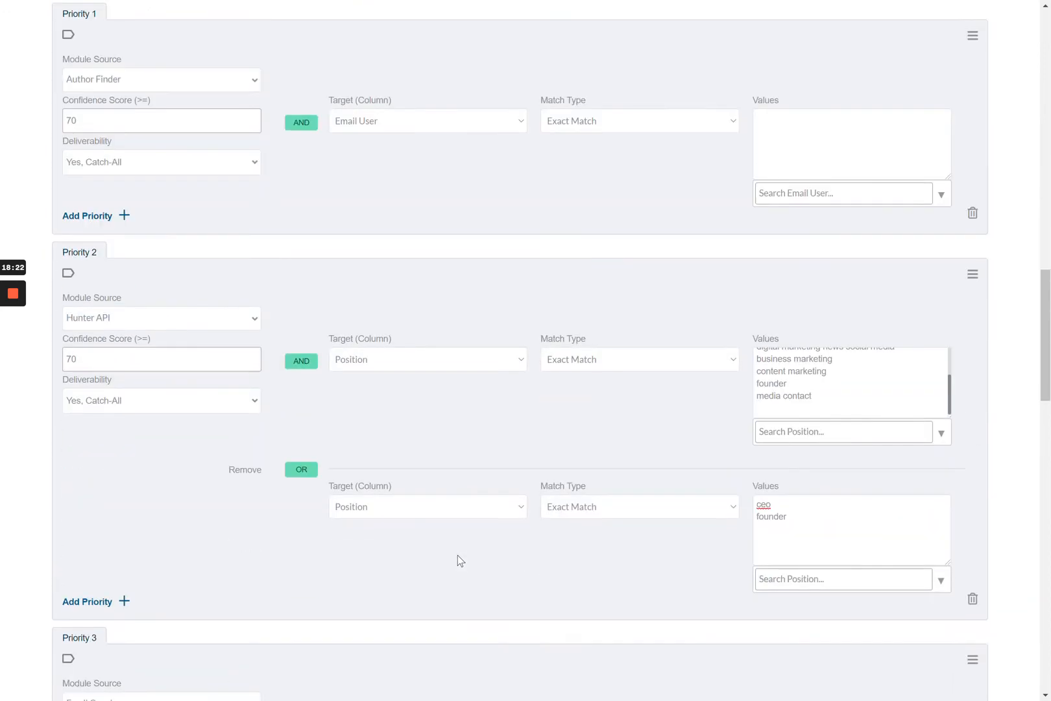
{"action": "scroll", "coordinate": [458, 555], "scroll_direction": "down", "scroll_amount": 2}
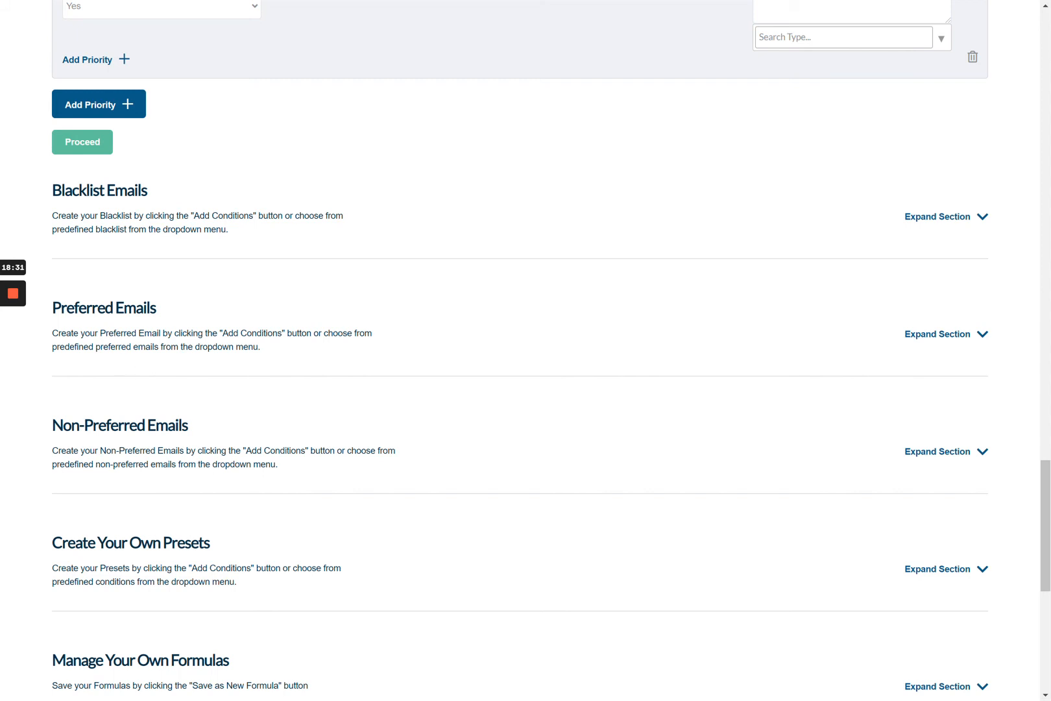
Switch to the Gmass backlinks spreadsheet in Google Sheets and widen the Domain column to fit the full domain names.
{"action": "left_click_drag", "start_coordinate": [0, 262], "coordinate": [517, 172]}
{"action": "double_click", "coordinate": [517, 170]}
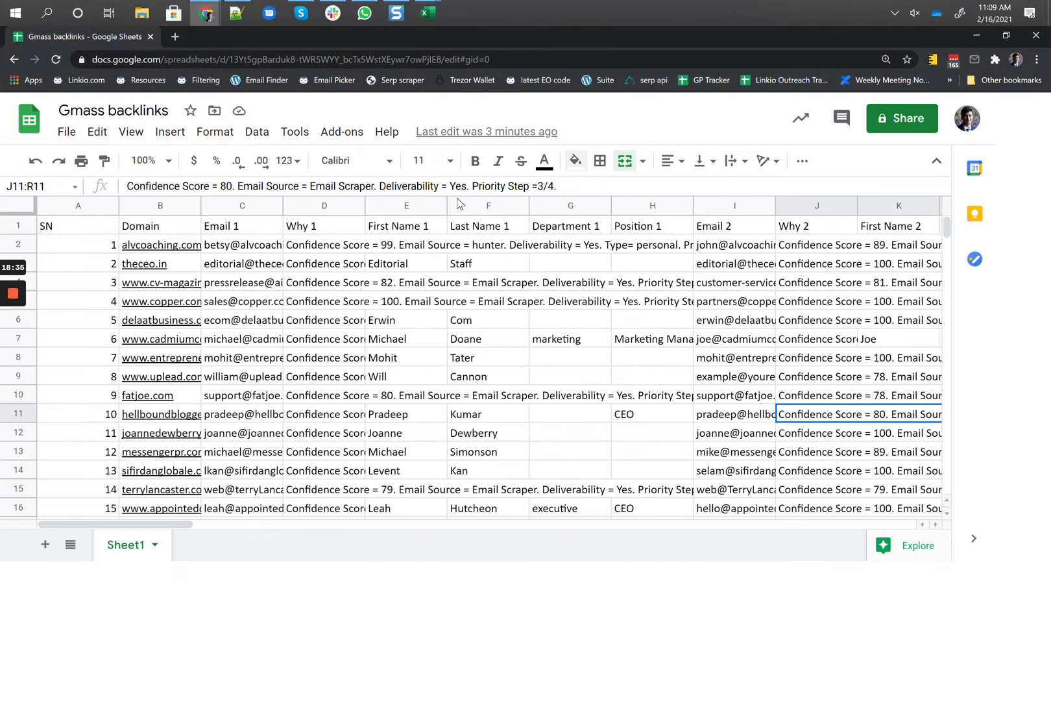
{"action": "left_click", "coordinate": [246, 283]}
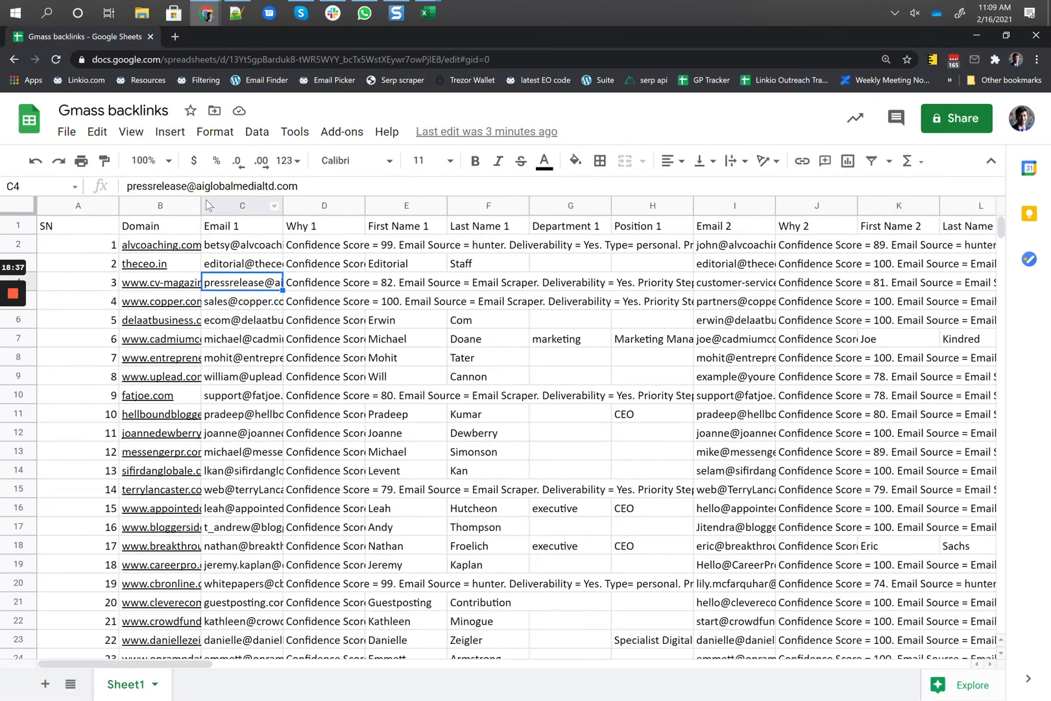
{"action": "left_click_drag", "start_coordinate": [199, 206], "coordinate": [296, 206]}
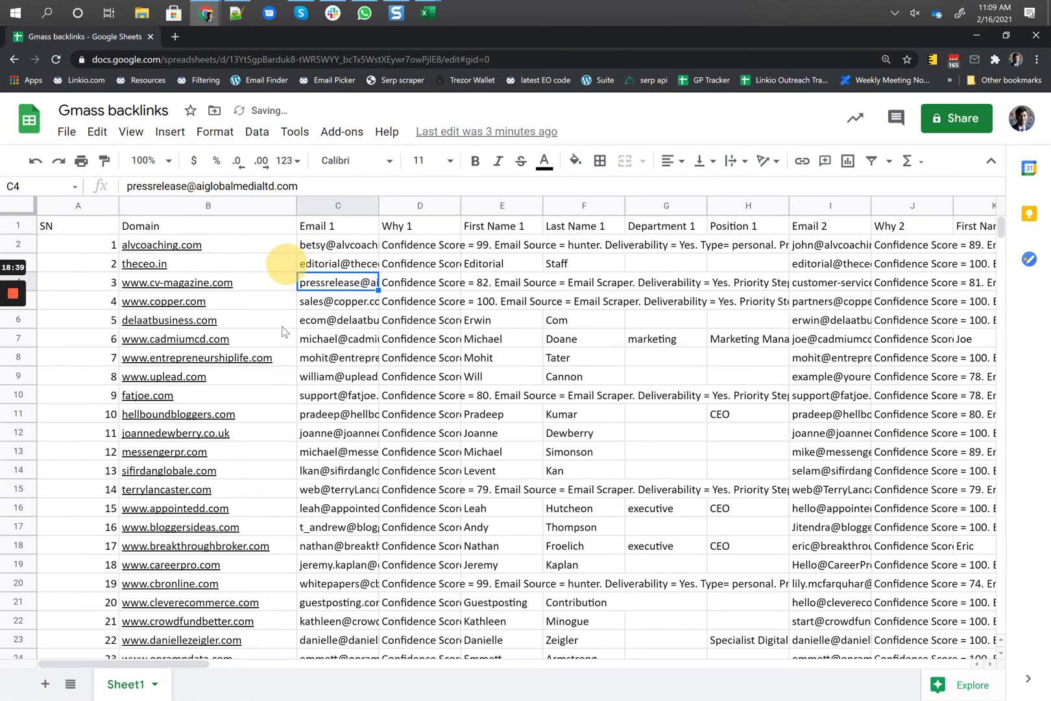
Go to the last filled entry in the Email 1 column and examine the domain rows around and below it.
{"action": "left_click", "coordinate": [318, 340]}
{"action": "key", "text": "ctrl+Down"}
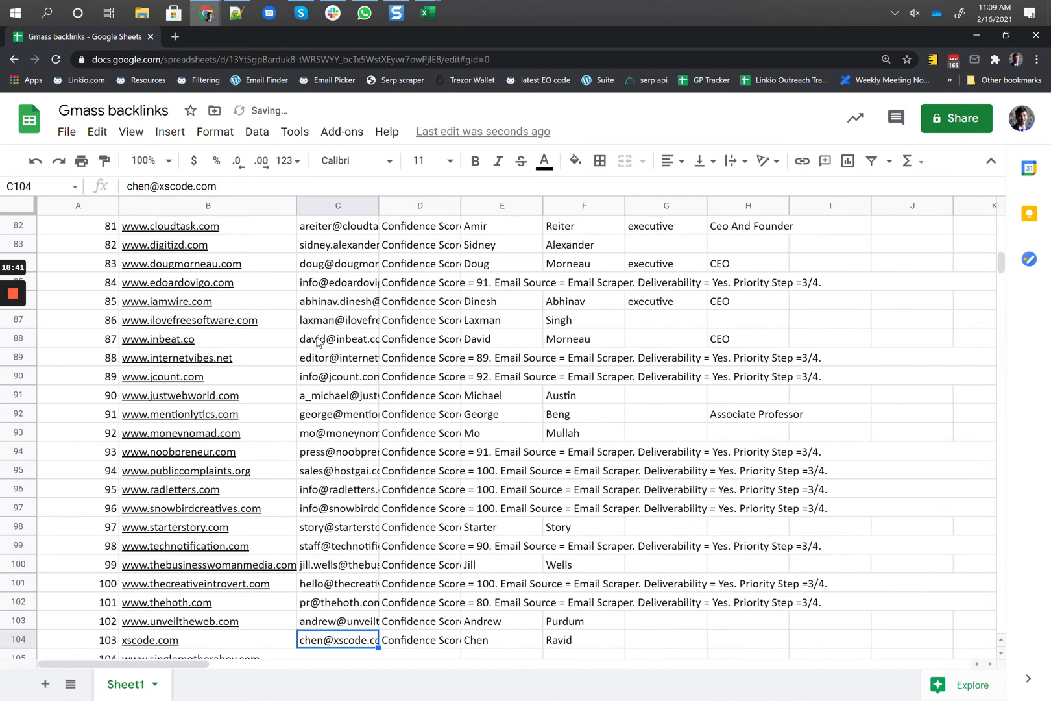
{"action": "scroll", "coordinate": [328, 427], "scroll_direction": "down", "scroll_amount": 3}
{"action": "scroll", "coordinate": [327, 426], "scroll_direction": "down", "scroll_amount": 1}
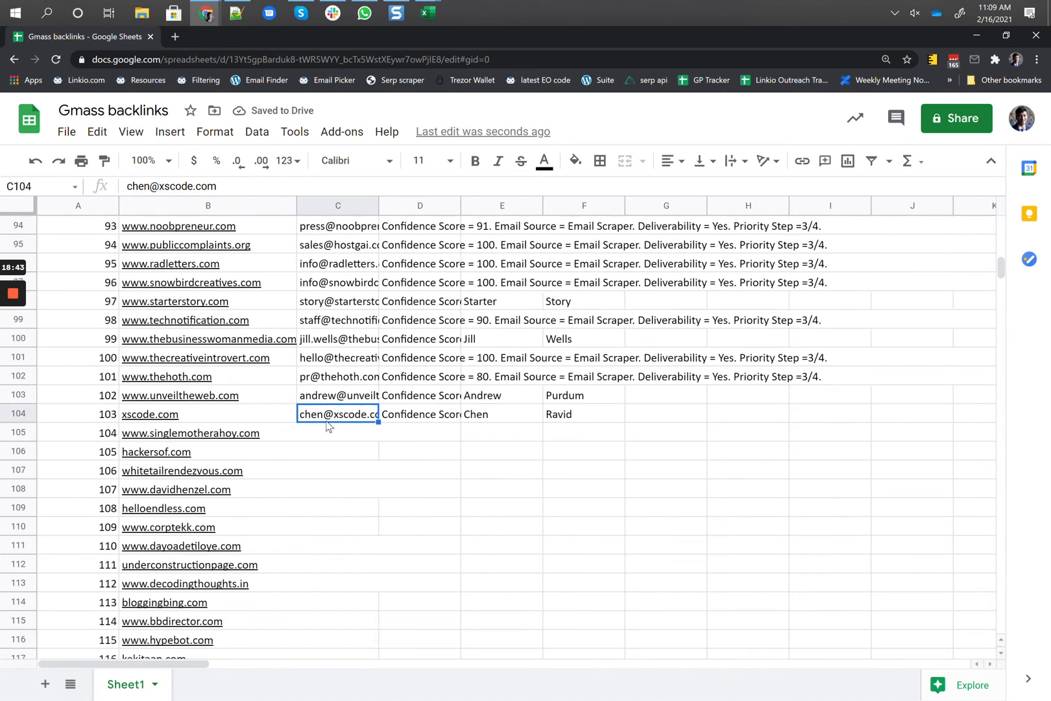
{"action": "scroll", "coordinate": [328, 426], "scroll_direction": "down", "scroll_amount": 1}
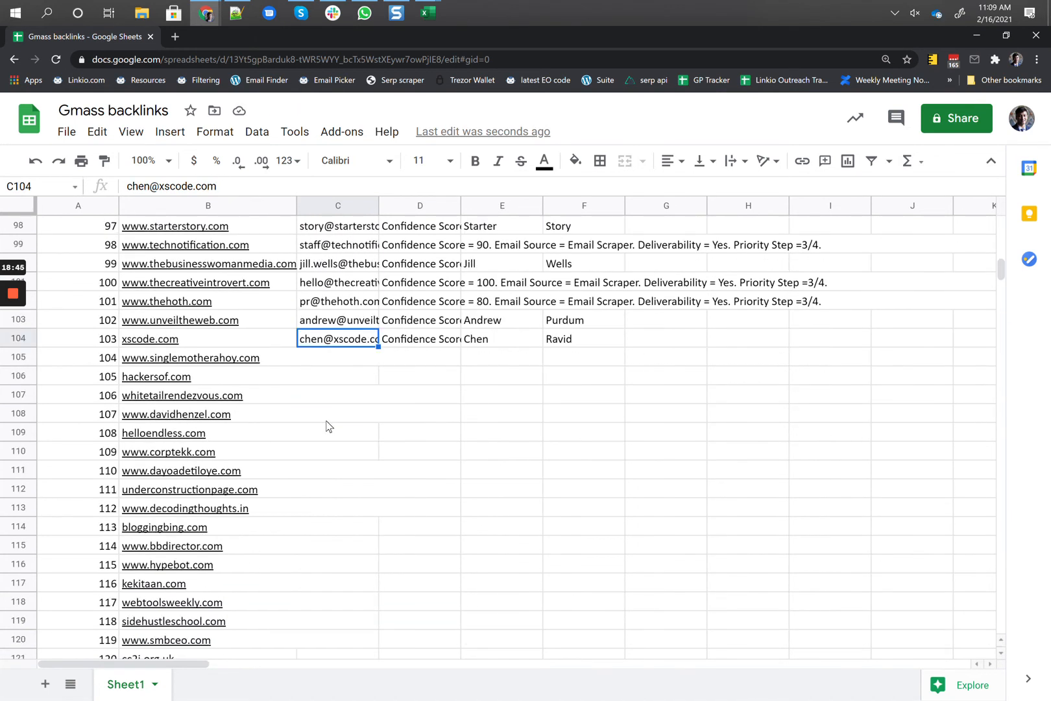
{"action": "scroll", "coordinate": [328, 426], "scroll_direction": "down", "scroll_amount": 1}
{"action": "scroll", "coordinate": [328, 426], "scroll_direction": "up", "scroll_amount": 1}
{"action": "mouse_move", "coordinate": [319, 345]}
{"action": "scroll", "coordinate": [319, 346], "scroll_direction": "up", "scroll_amount": 1}
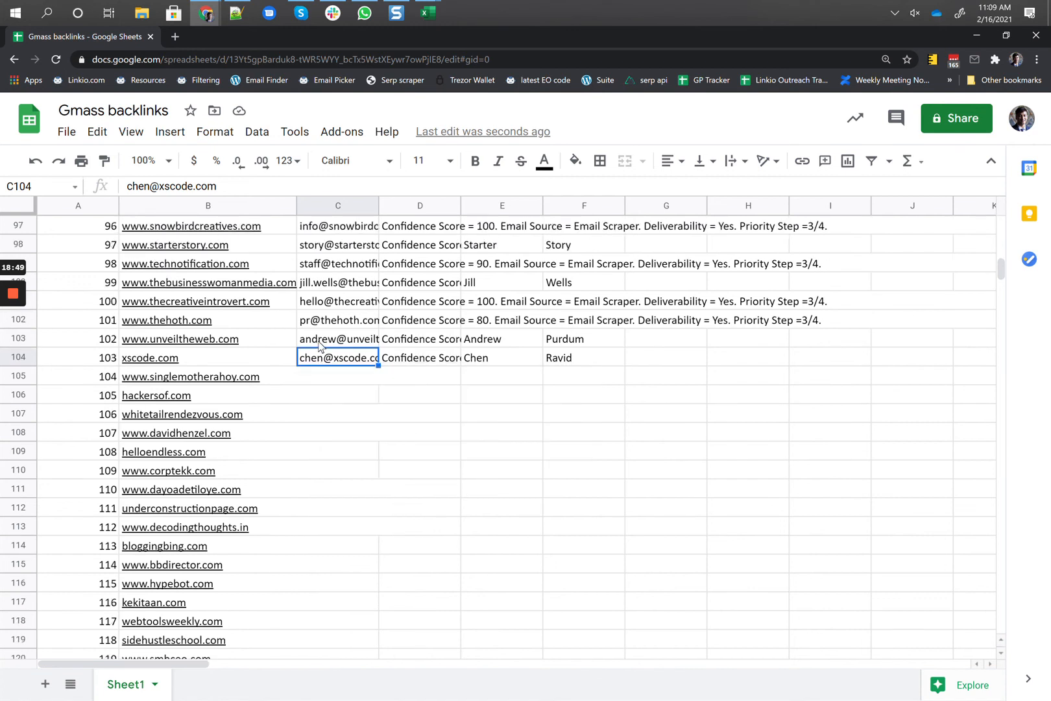
{"action": "left_click", "coordinate": [319, 344]}
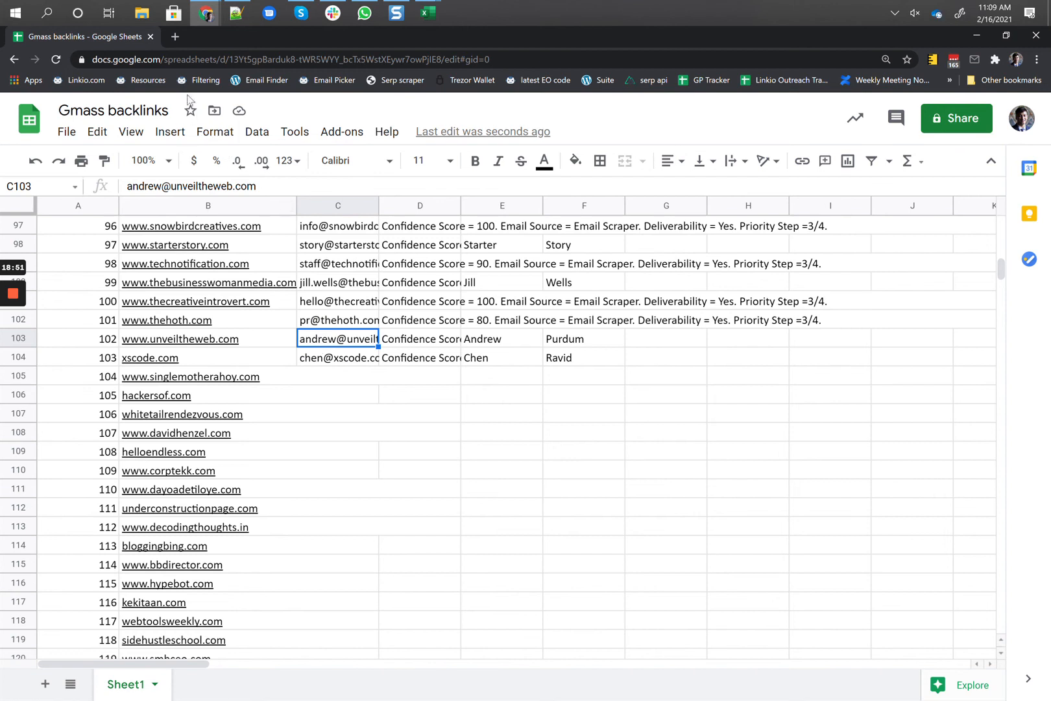
{"action": "mouse_move", "coordinate": [3, 335]}
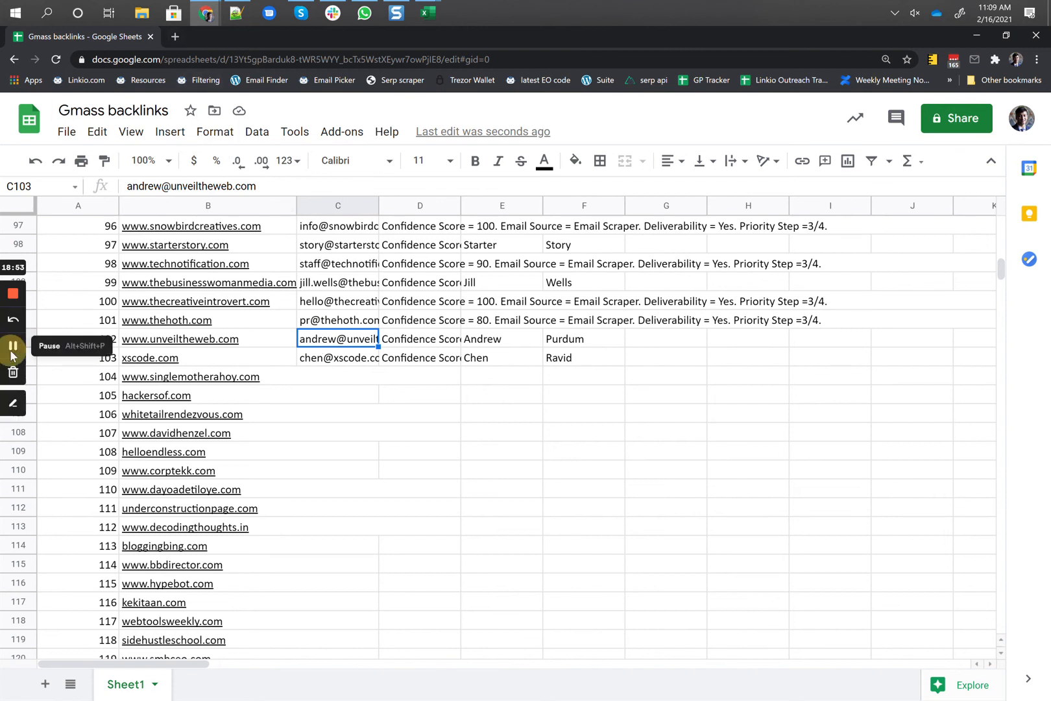
{"action": "left_click", "coordinate": [17, 346]}
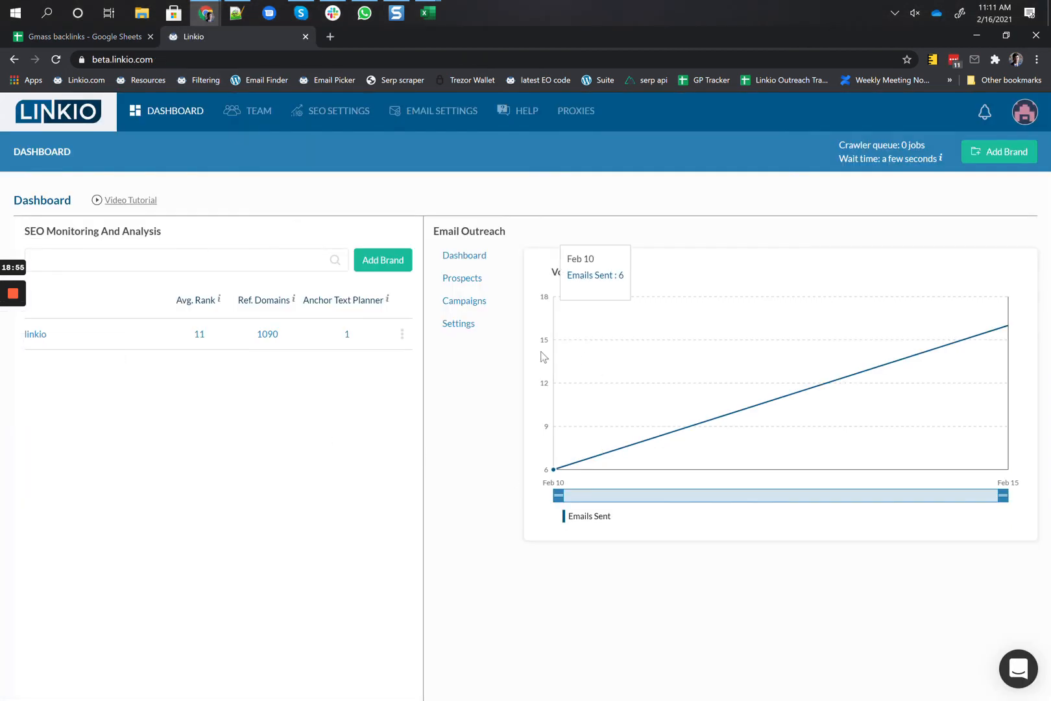
Switch to the Gmass backlinks spreadsheet and review the contact list from its first row.
{"action": "left_click", "coordinate": [98, 44]}
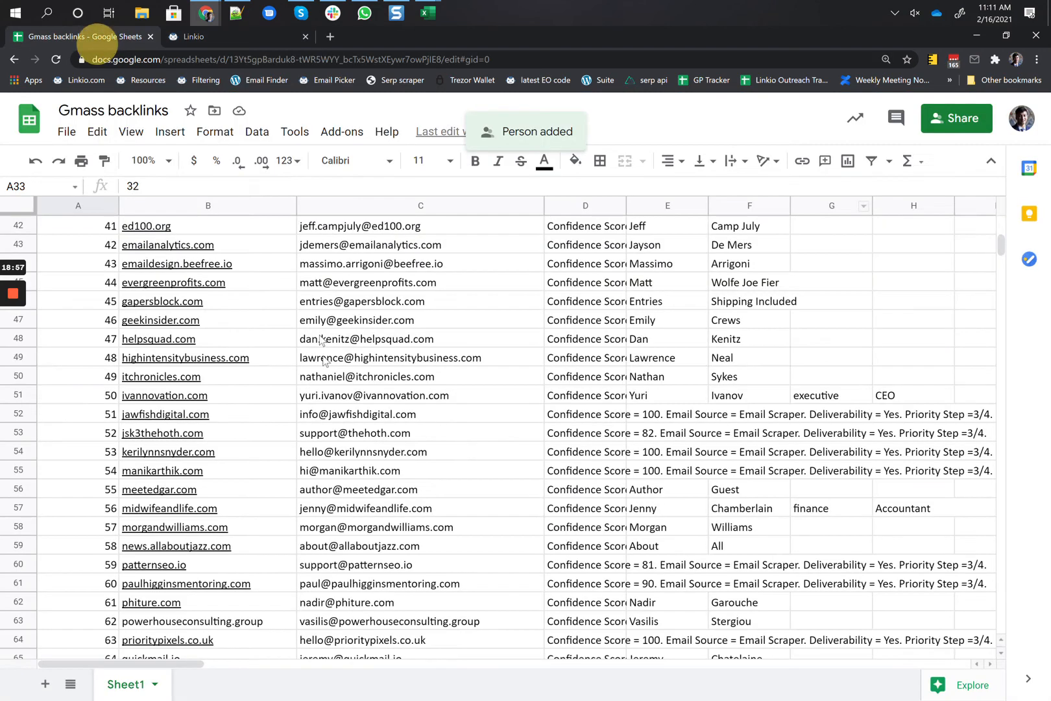
{"action": "left_click", "coordinate": [293, 340]}
{"action": "scroll", "coordinate": [297, 344], "scroll_direction": "up", "scroll_amount": 10}
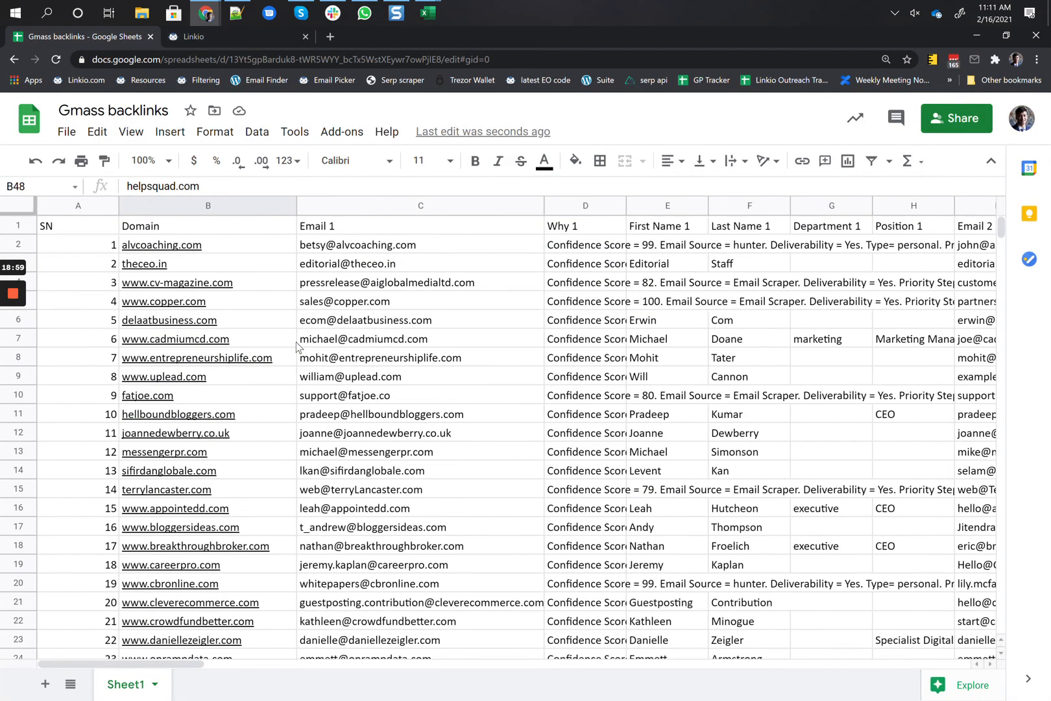
{"action": "left_click", "coordinate": [376, 303]}
Switch to Linkio, create an email outreach campaign named "Gmass Backlinks", and open its sequences.
{"action": "left_click", "coordinate": [244, 38]}
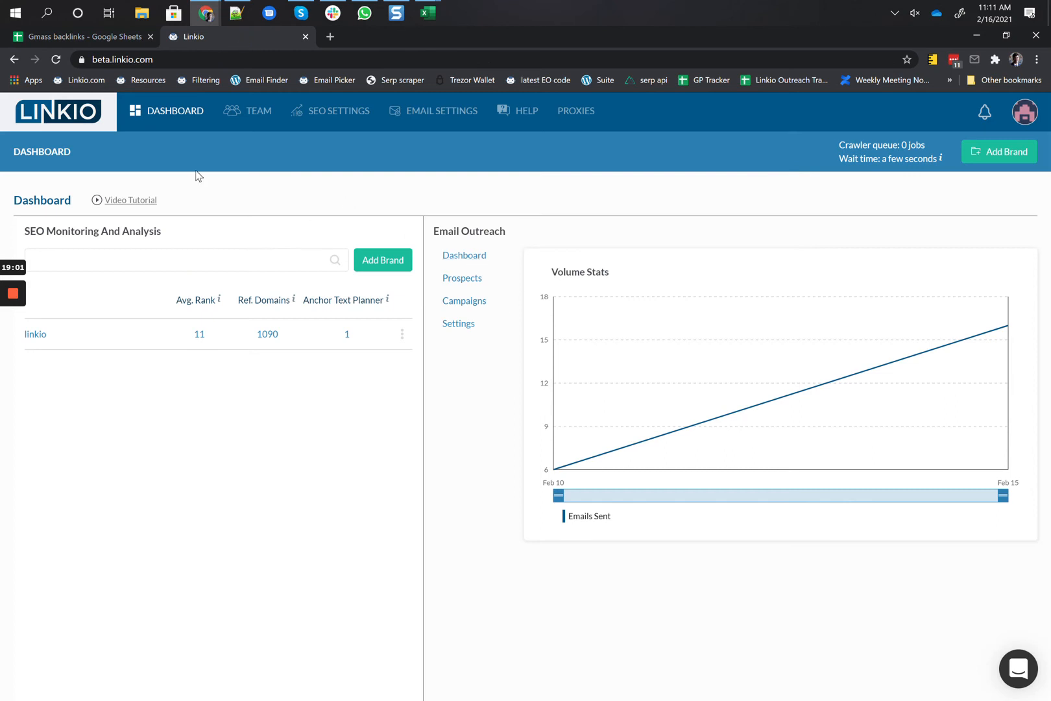
{"action": "left_click", "coordinate": [465, 300]}
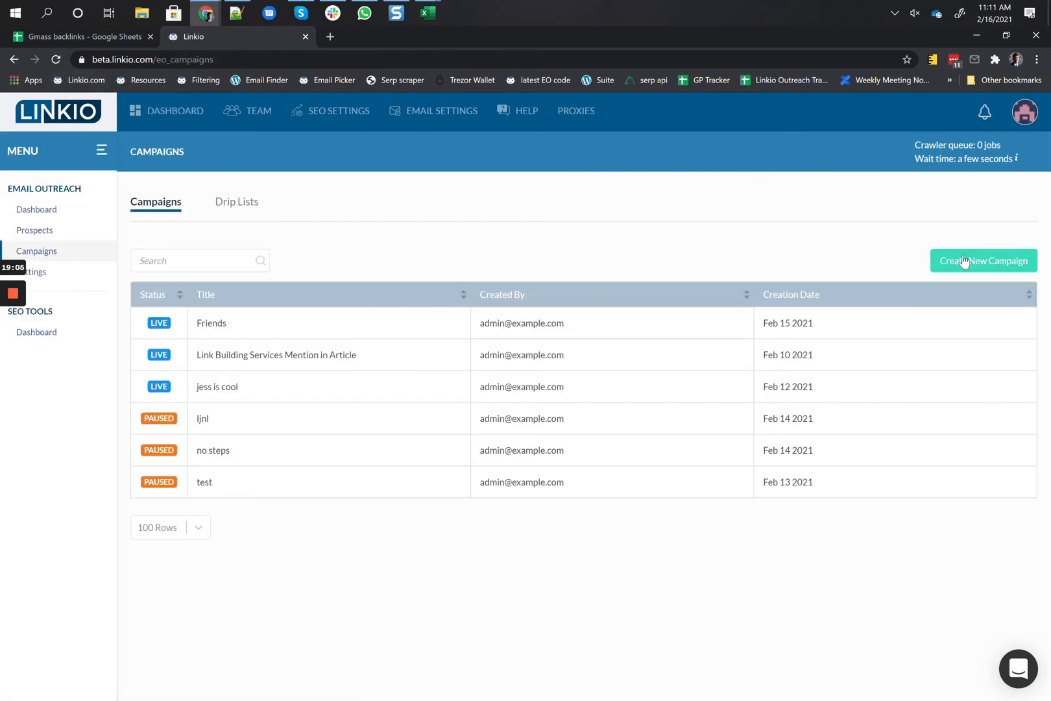
{"action": "left_click", "coordinate": [964, 260]}
{"action": "type", "text": "Gmass Backlinks"}
{"action": "key", "text": "Return"}
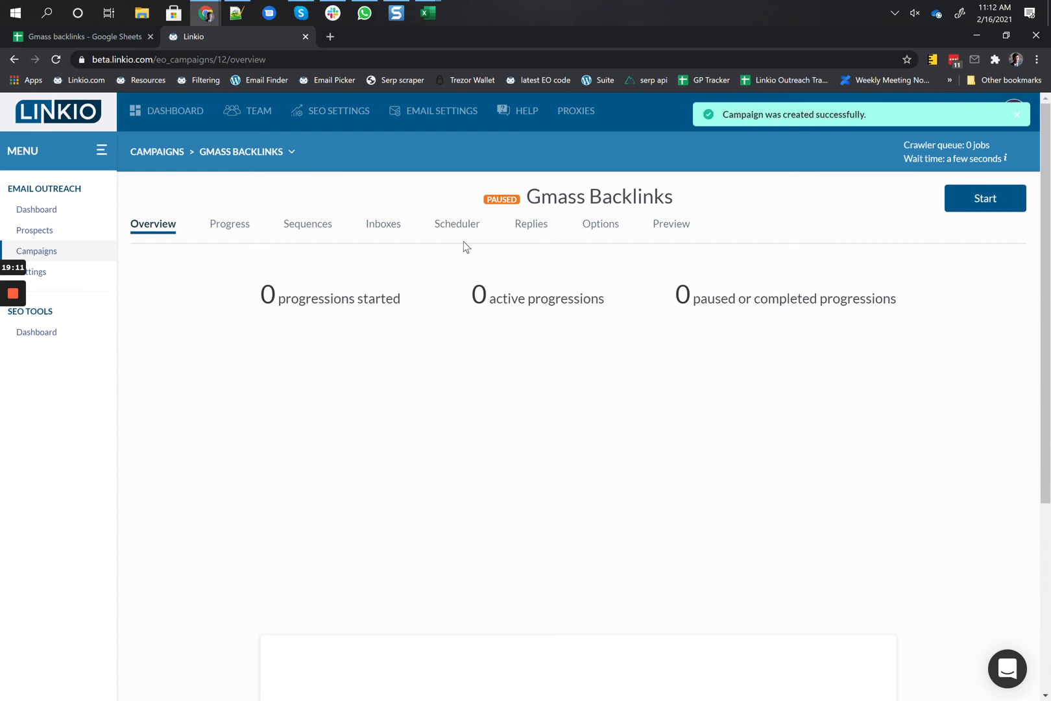
{"action": "left_click", "coordinate": [326, 231]}
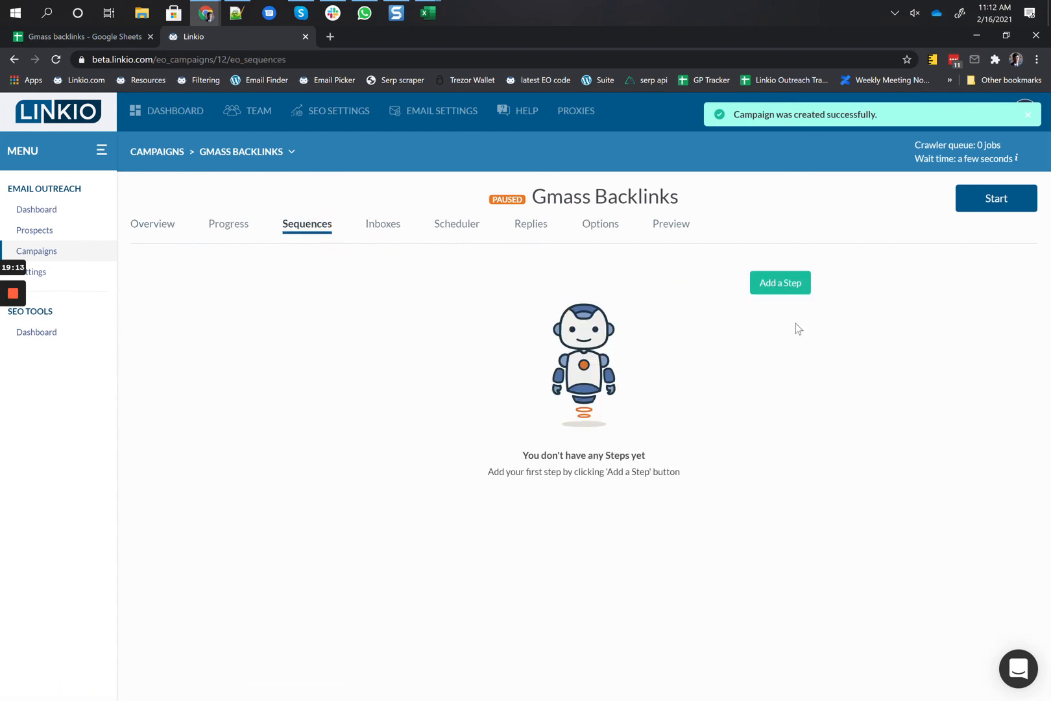
Add an email step to the Gmass Backlinks sequence with the subject "About your article".
{"action": "left_click", "coordinate": [782, 284]}
{"action": "left_click", "coordinate": [327, 240]}
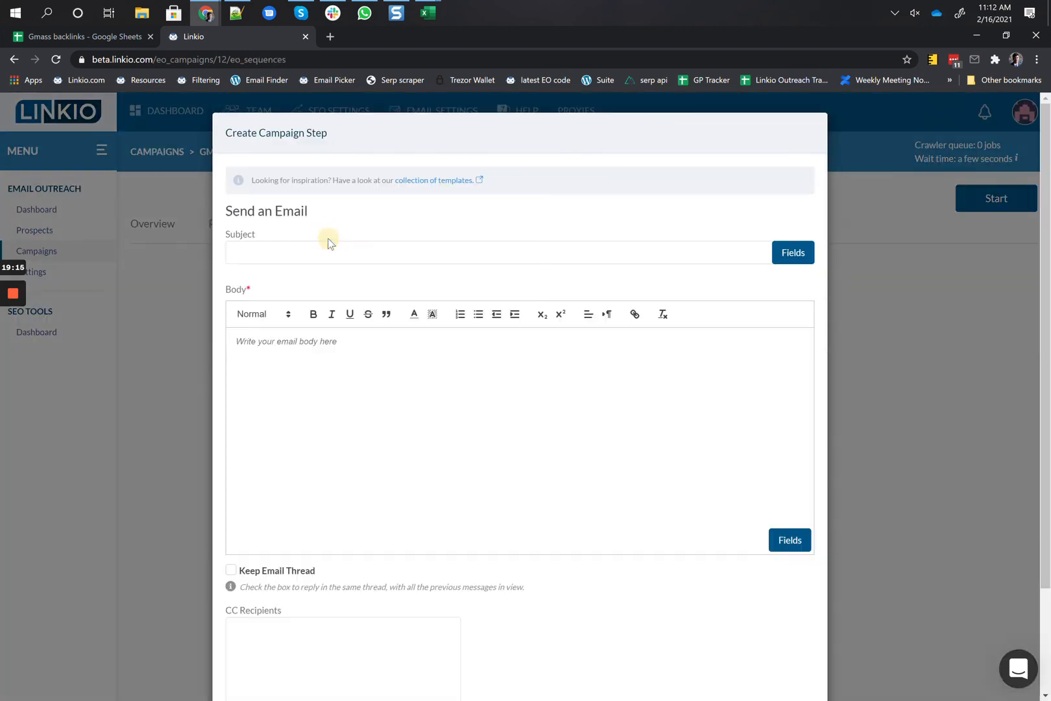
{"action": "left_click", "coordinate": [318, 253]}
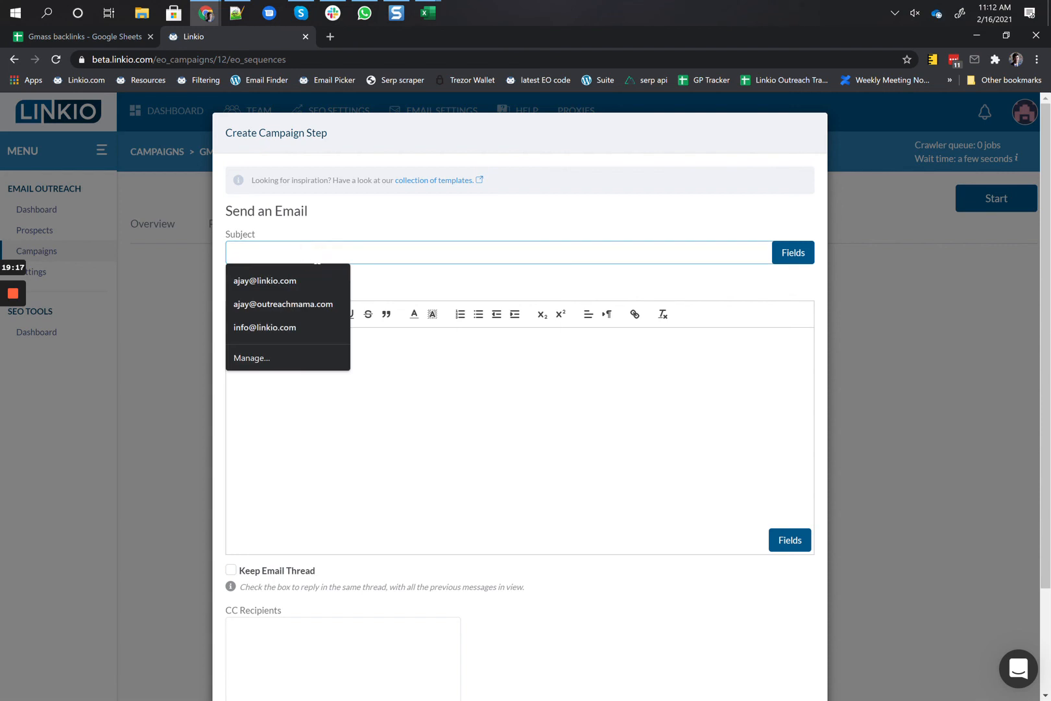
{"action": "type", "text": "About your article"}
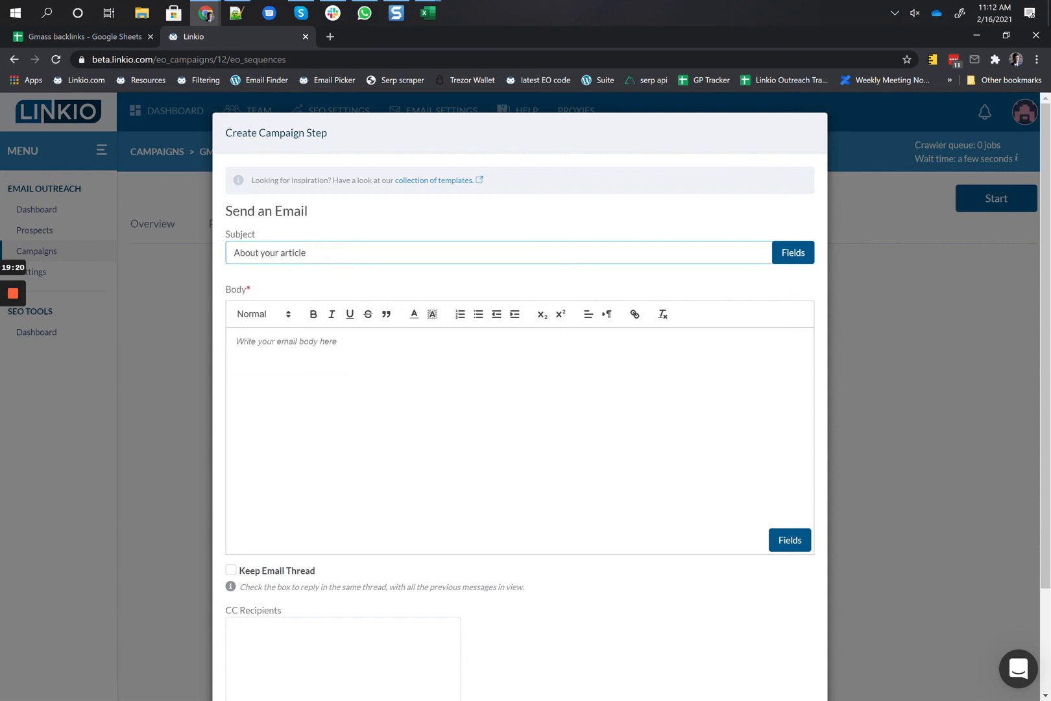
Begin the email body with "Hi", the prospect's first name field and a comma, followed by "I noticed you".
{"action": "left_click", "coordinate": [303, 359]}
{"action": "type", "text": "Hi"}
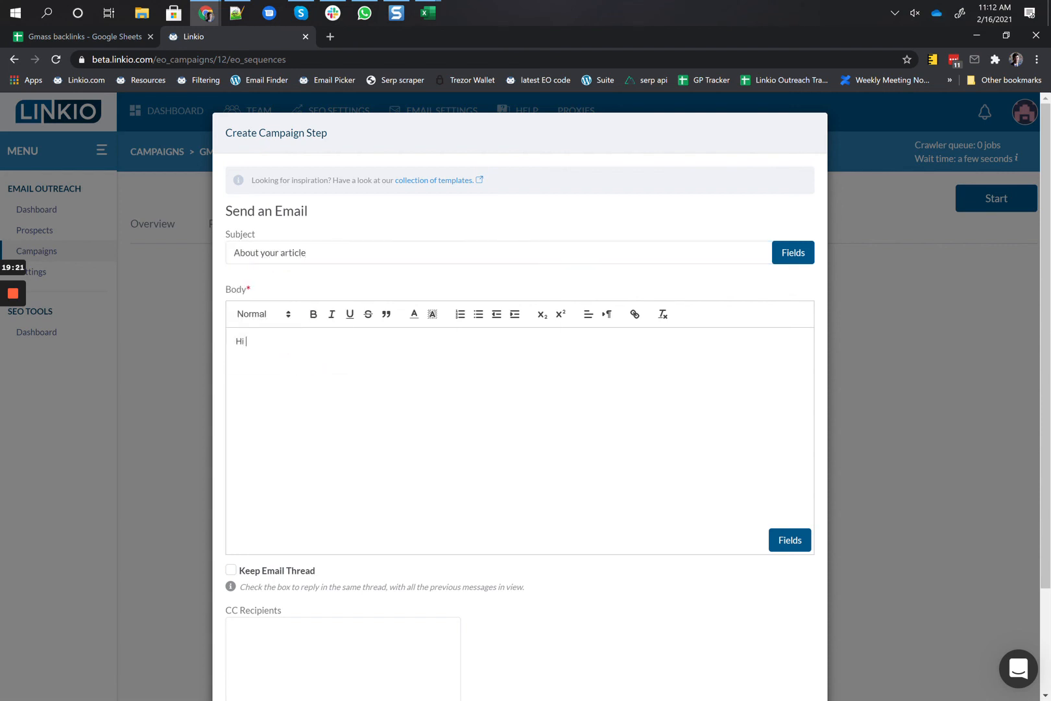
{"action": "left_click", "coordinate": [789, 541]}
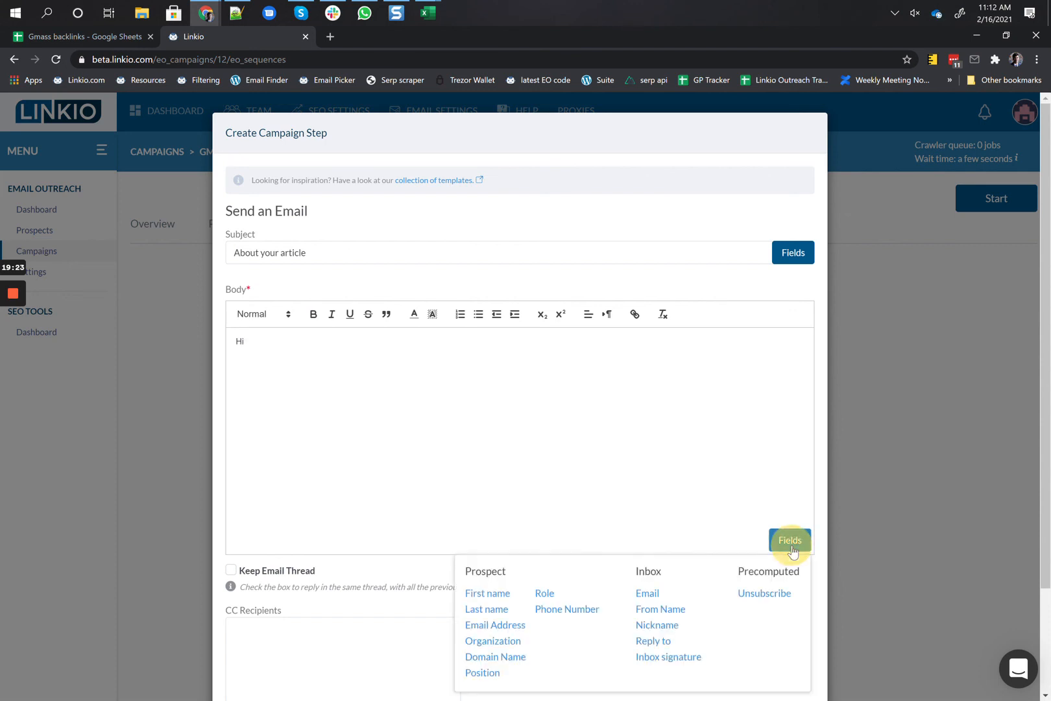
{"action": "left_click", "coordinate": [484, 594]}
{"action": "left_click", "coordinate": [429, 349]}
{"action": "type", "text": ","}
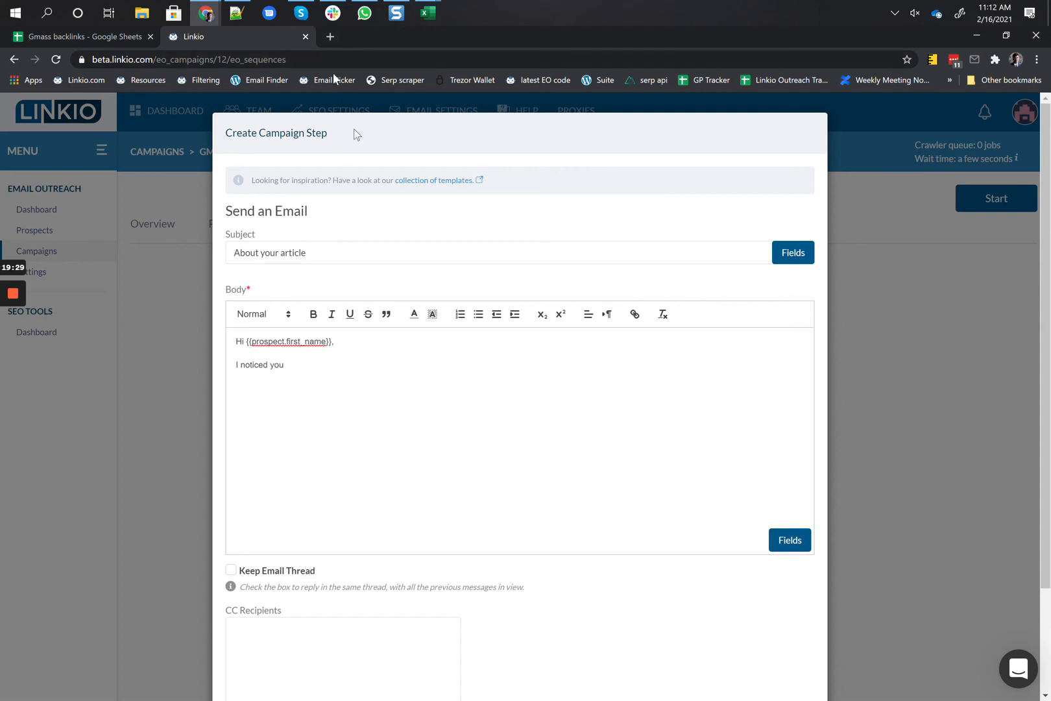
Open Linkio's collection of email outreach templates and filter it to the Link Insertion category.
{"action": "left_click", "coordinate": [417, 182]}
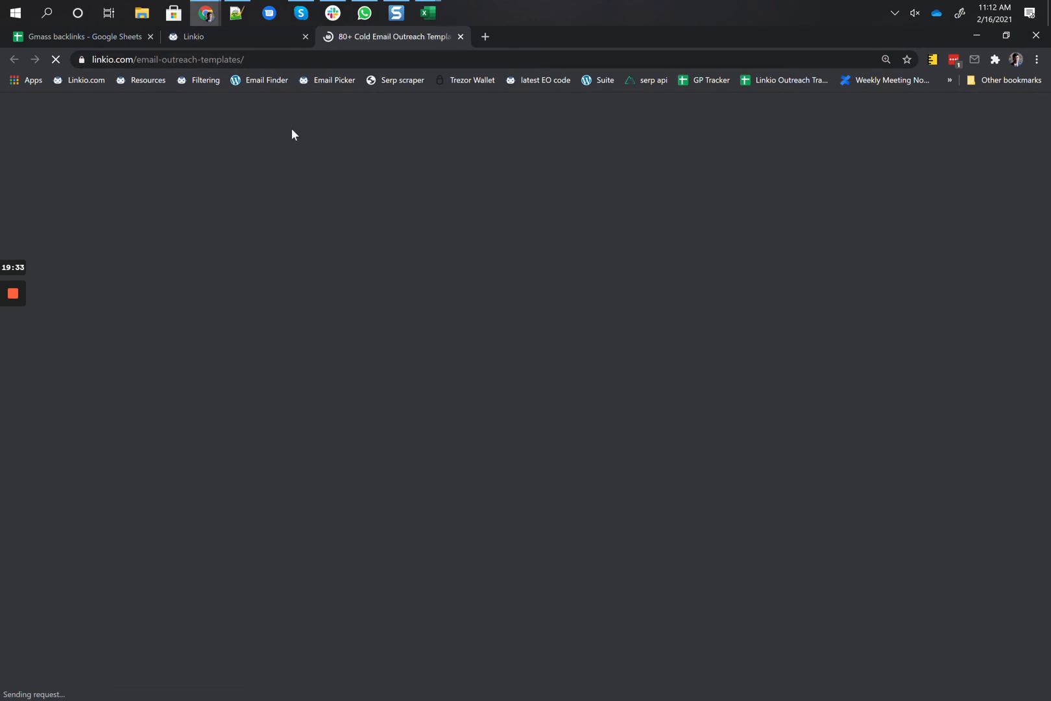
{"action": "scroll", "coordinate": [394, 302], "scroll_direction": "down", "scroll_amount": 6}
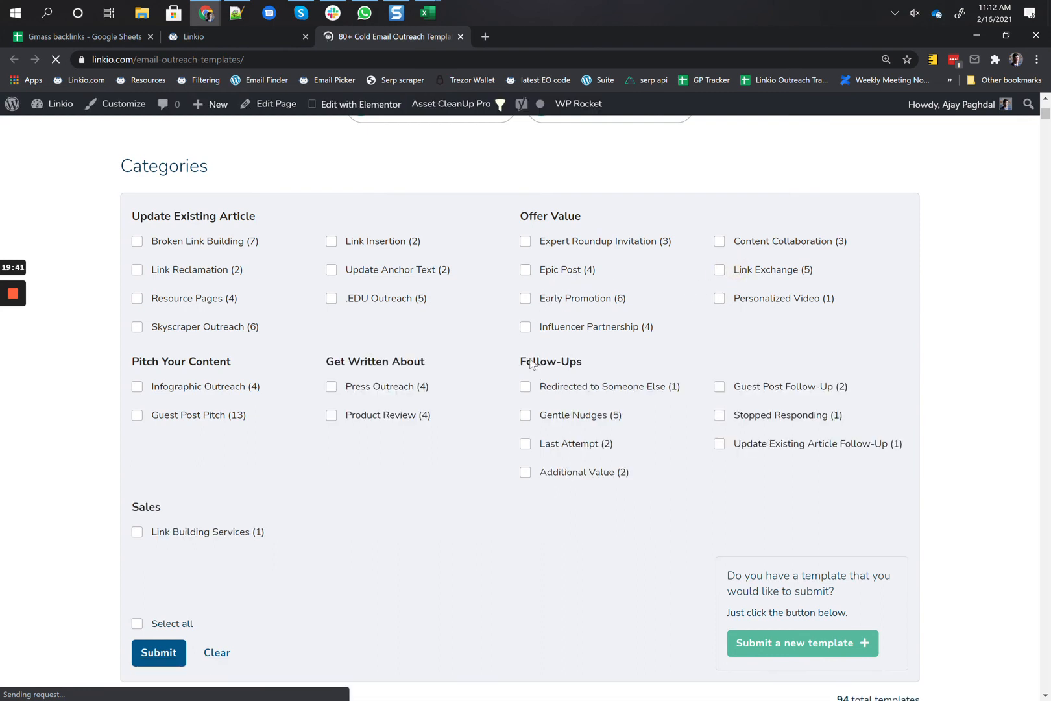
{"action": "left_click", "coordinate": [332, 241]}
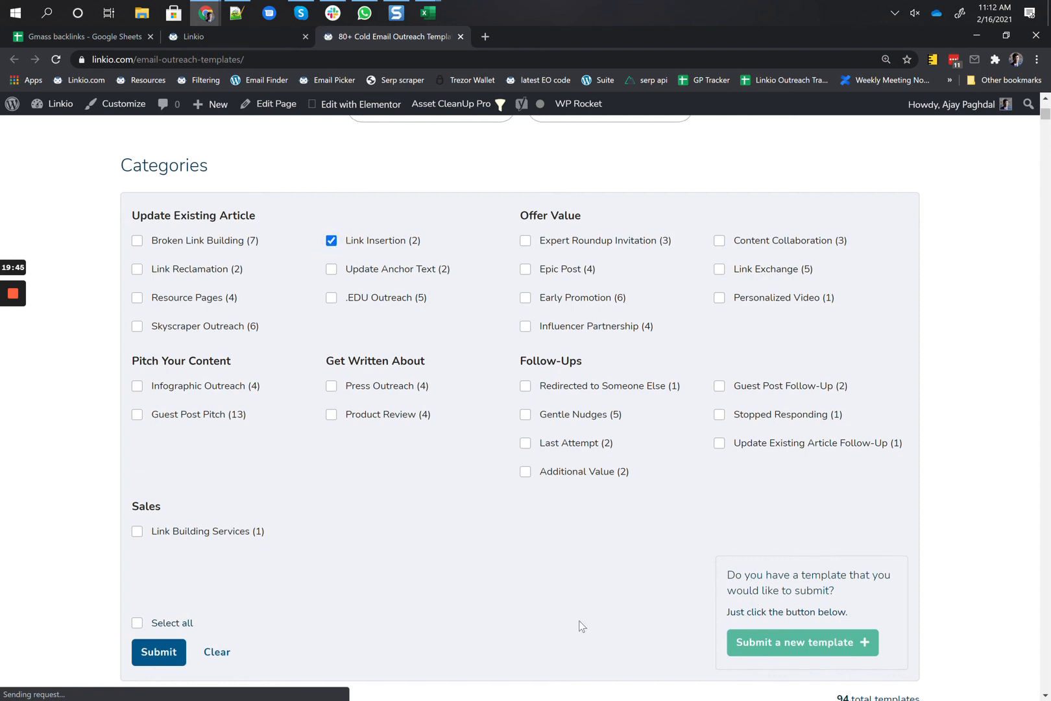
{"action": "left_click", "coordinate": [143, 618]}
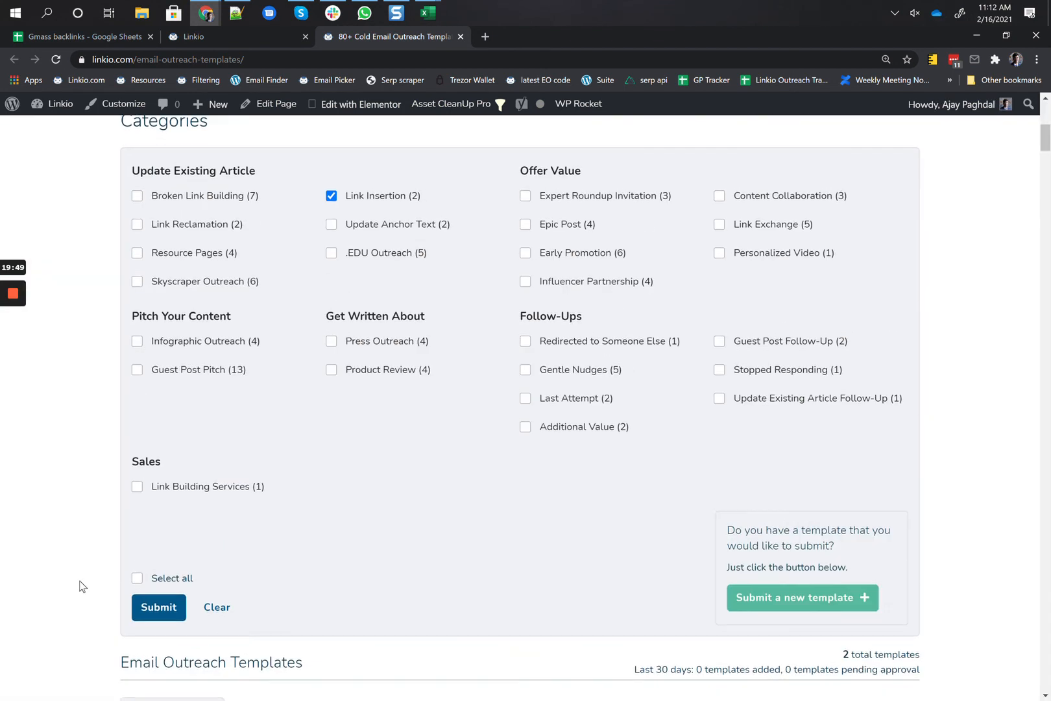
Review the Link Insertion templates and copy the one with the subject "You missed something important in your post on {{topic}}".
{"action": "scroll", "coordinate": [83, 587], "scroll_direction": "up", "scroll_amount": 1}
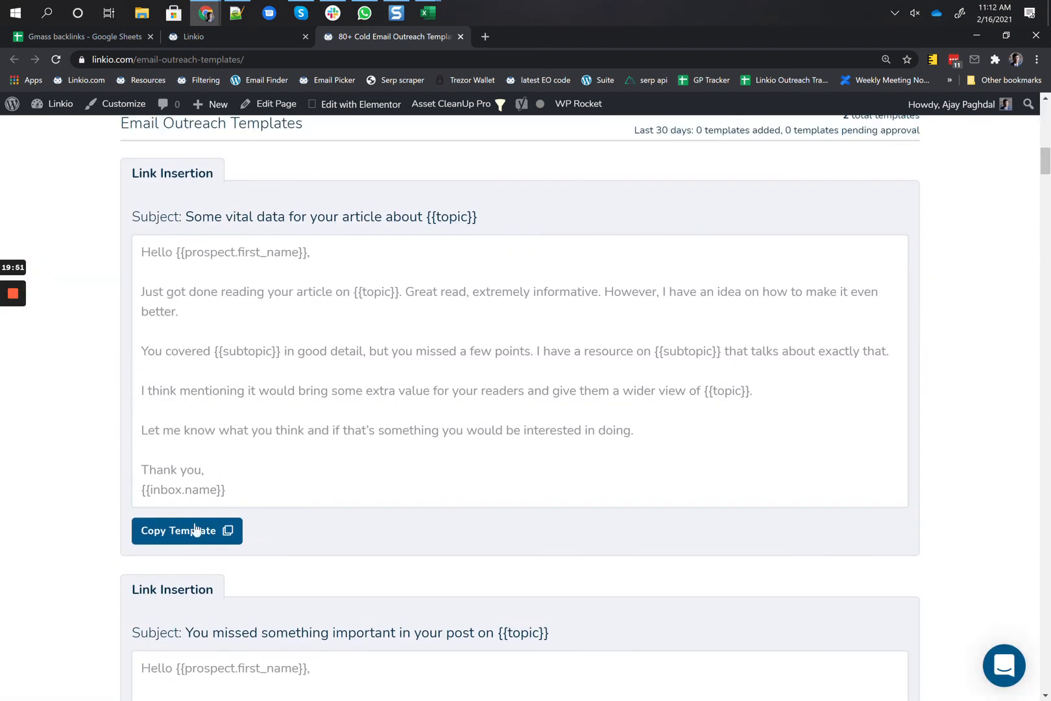
{"action": "scroll", "coordinate": [258, 381], "scroll_direction": "down", "scroll_amount": 1}
{"action": "scroll", "coordinate": [255, 381], "scroll_direction": "down", "scroll_amount": 6}
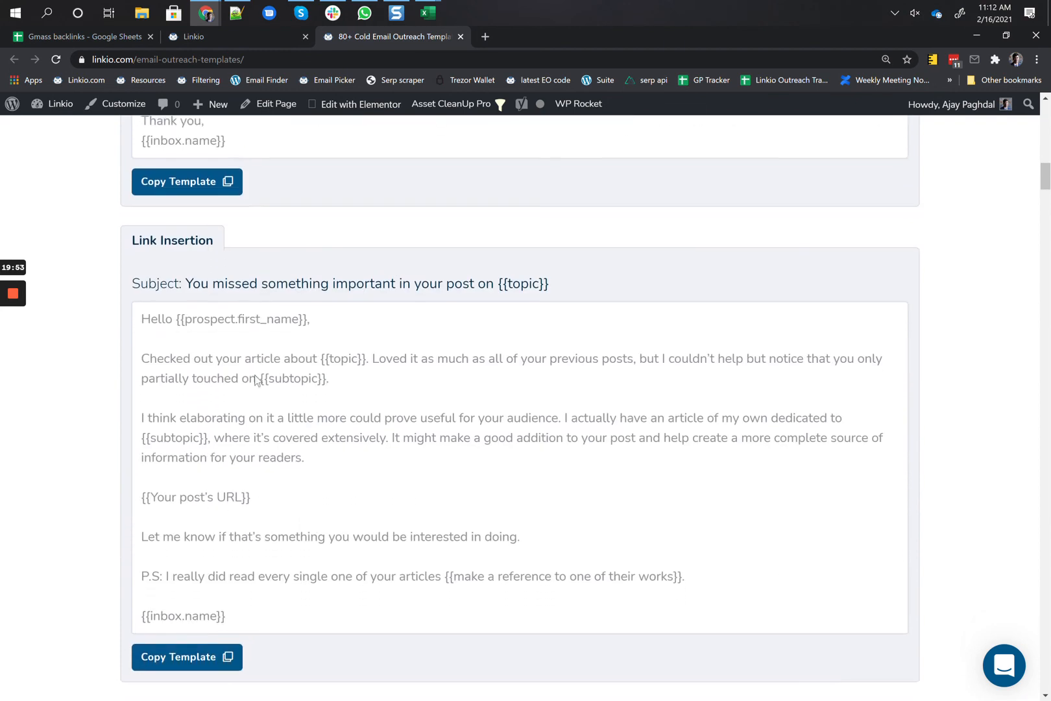
{"action": "left_click", "coordinate": [204, 596]}
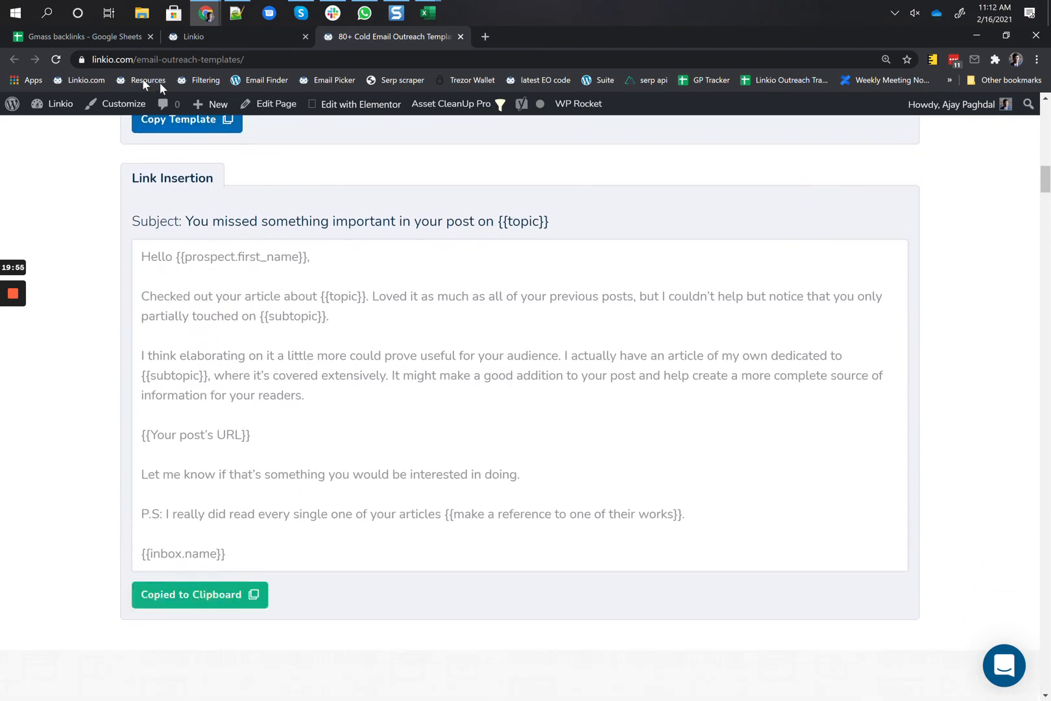
Return to the campaign email and replace its draft body, including the greeting, with the copied Link Insertion template.
{"action": "left_click", "coordinate": [227, 38]}
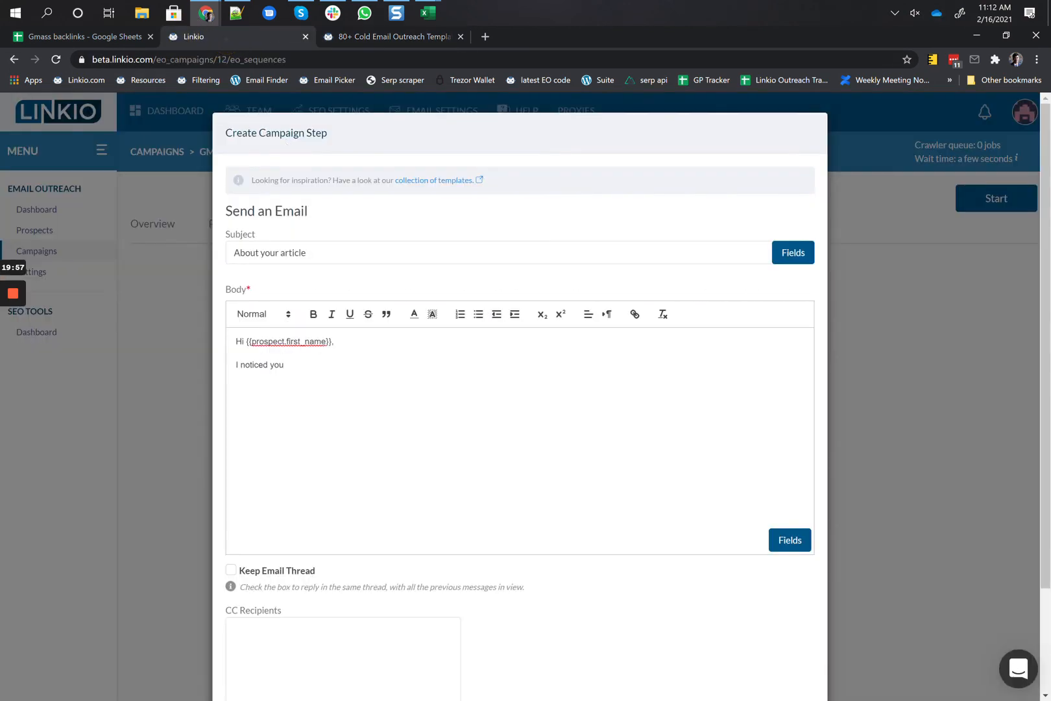
{"action": "left_click", "coordinate": [356, 361]}
{"action": "left_click_drag", "start_coordinate": [352, 365], "coordinate": [187, 380]}
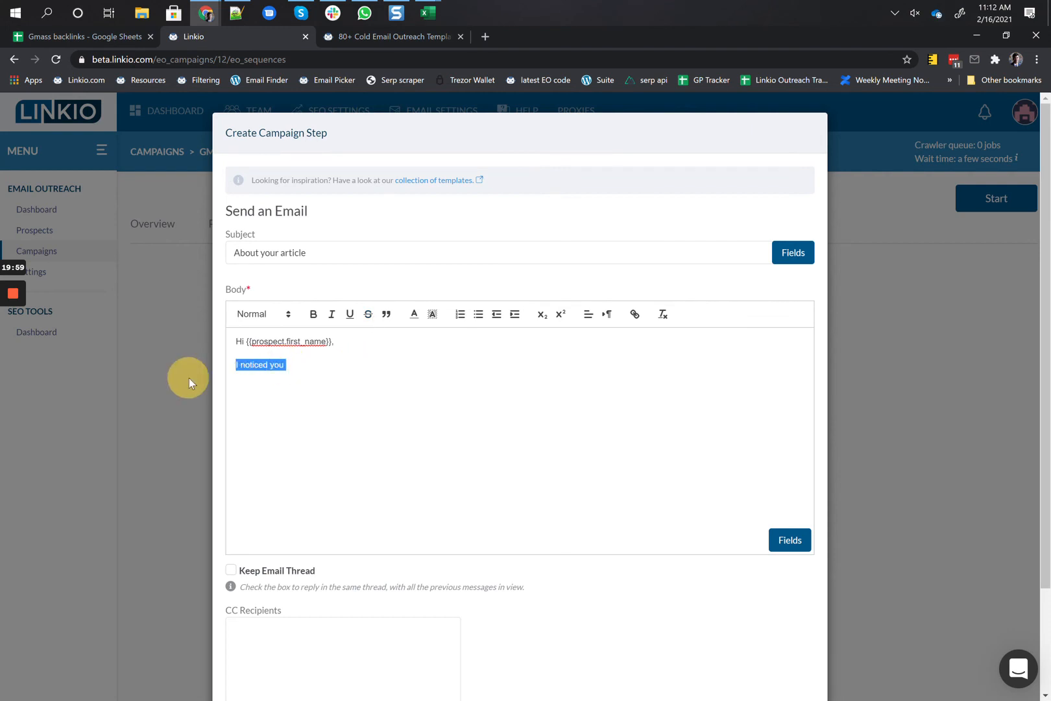
{"action": "key", "text": "ctrl+v"}
{"action": "key", "text": "shift+Up"}
{"action": "key", "text": "BackSpace"}
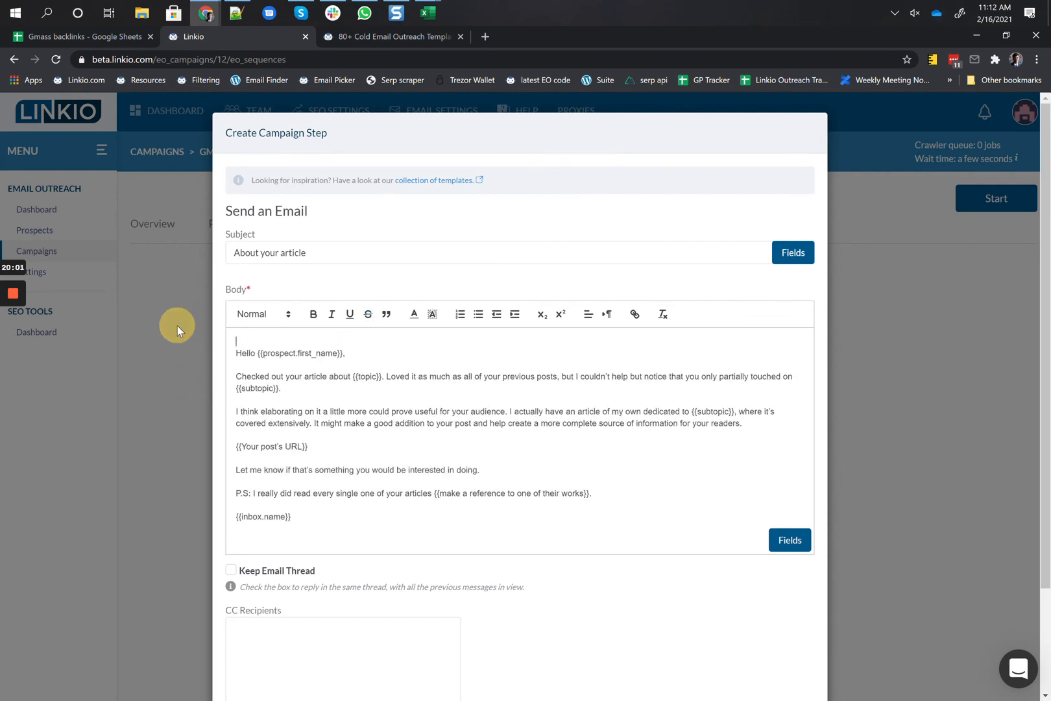
{"action": "key", "text": "Delete"}
Remove the {{inbox.name}} and {{Your post's URL}} placeholders from the email body, closing up the leftover blank lines.
{"action": "triple_click", "coordinate": [263, 504]}
{"action": "key", "text": "BackSpace"}
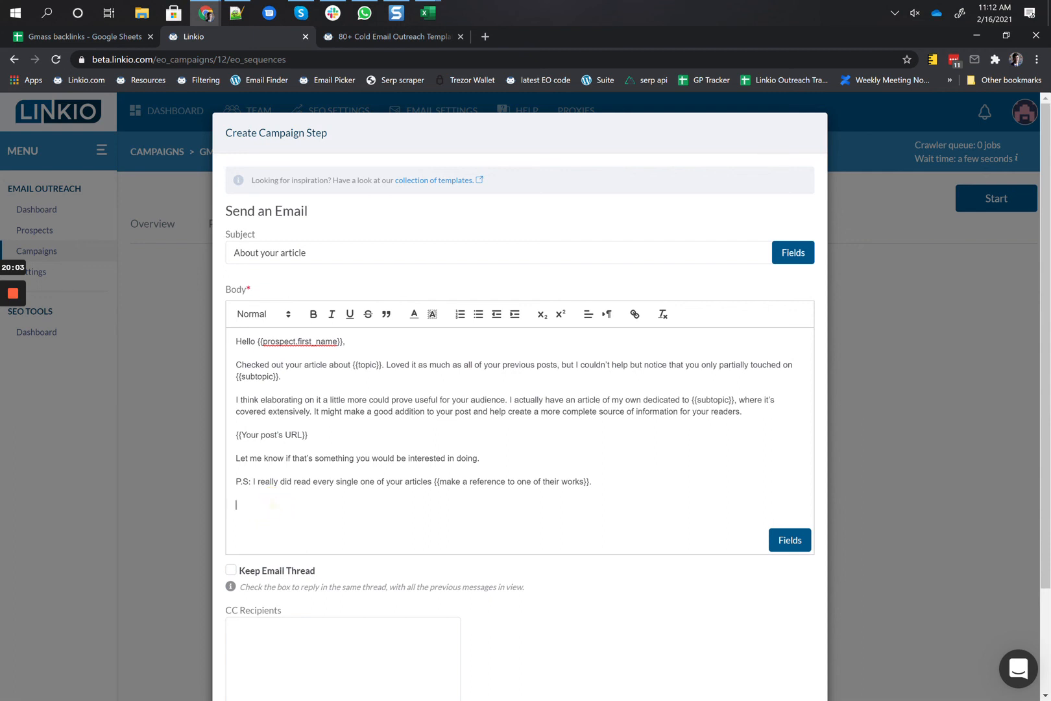
{"action": "left_click_drag", "start_coordinate": [309, 435], "coordinate": [219, 445]}
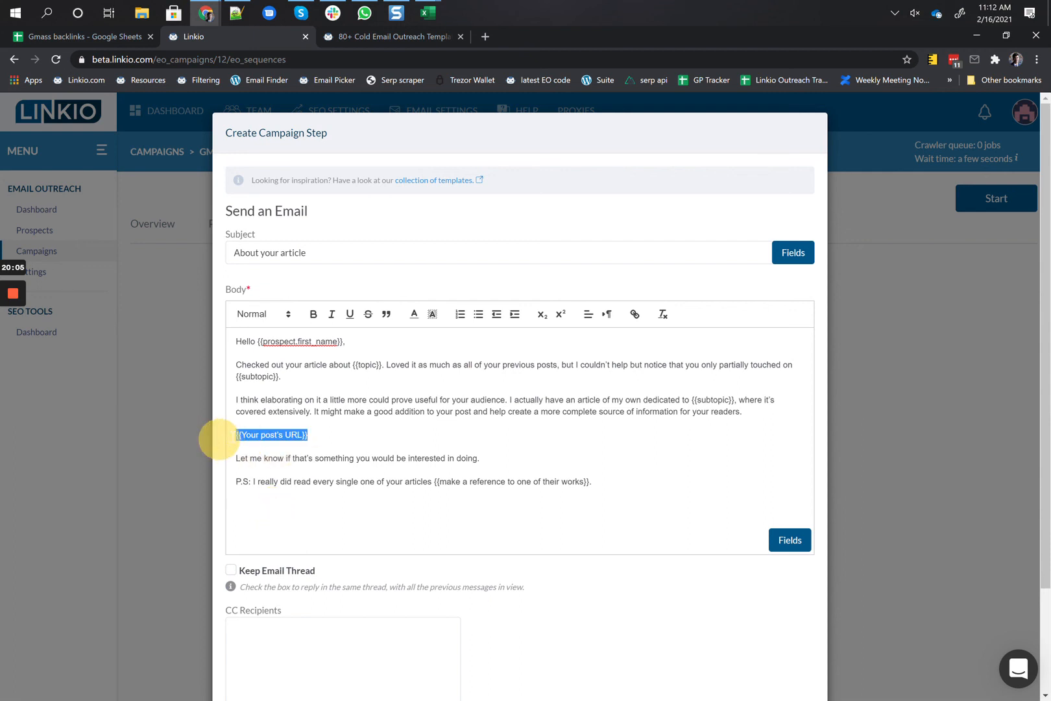
{"action": "key", "text": "BackSpace"}
{"action": "key", "text": "BackSpace"}
{"action": "key", "text": "BackSpace"}
In the first paragraph, replace {{topic}} with "email outreach automation" and the {{subtopic}} placeholder with "this".
{"action": "left_click", "coordinate": [382, 368]}
{"action": "key", "text": "ctrl+shift+Left"}
{"action": "key", "text": "ctrl+shift+Left"}
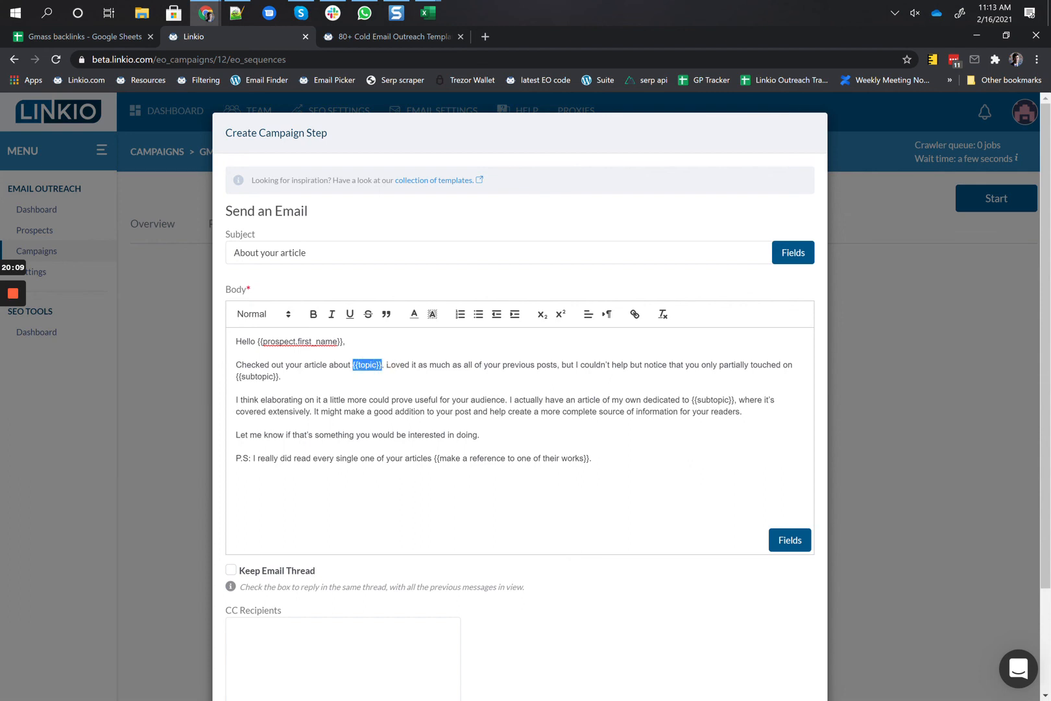
{"action": "type", "text": "email outreach auto"}
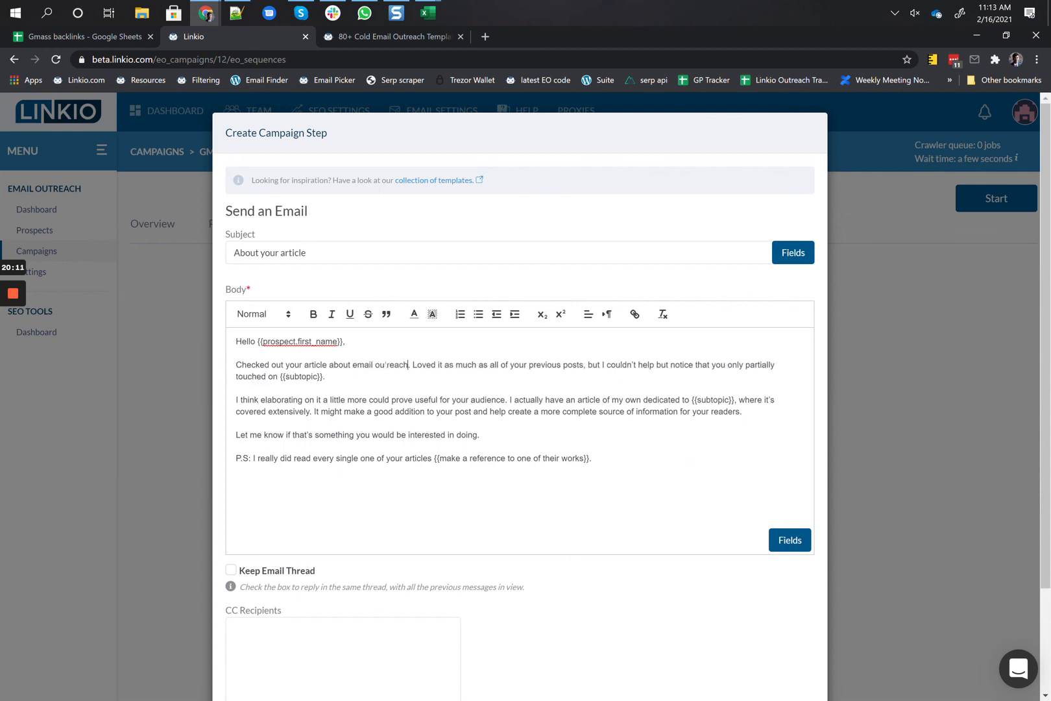
{"action": "type", "text": "mation"}
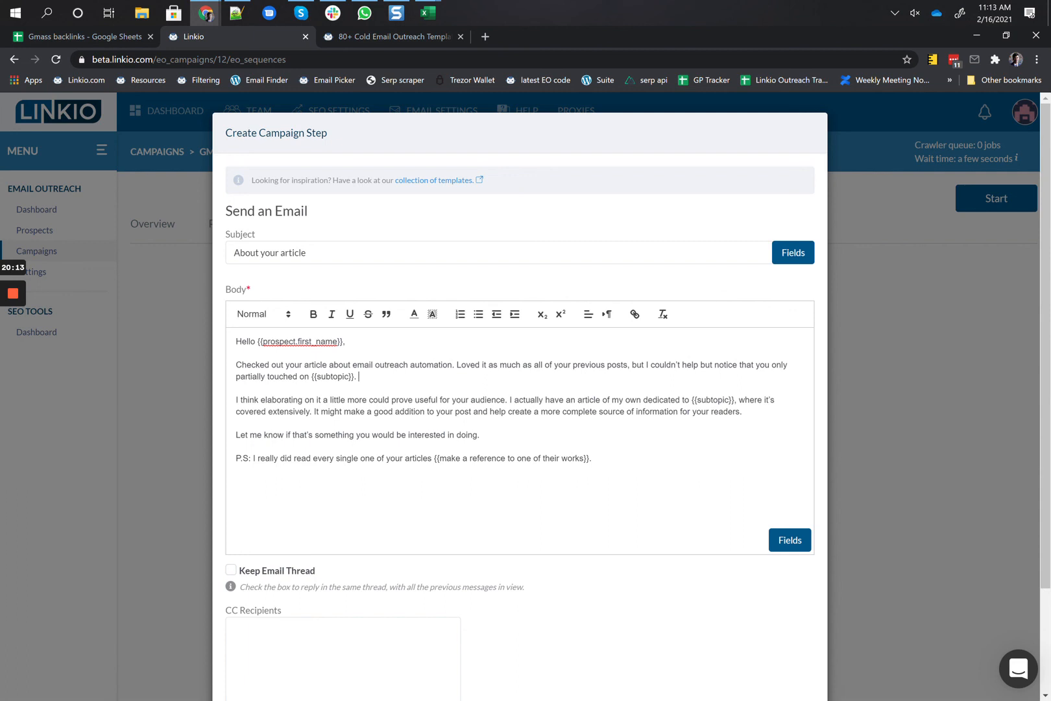
{"action": "key", "text": "ctrl+shift+Left"}
{"action": "key", "text": "ctrl+shift+Left"}
{"action": "key", "text": "ctrl+shift+Left"}
{"action": "type", "text": "this"}
Replace the P.S. line with the sender's first name as sign-off and create the email step.
{"action": "double_click", "coordinate": [574, 458]}
{"action": "left_click", "coordinate": [573, 458]}
{"action": "key", "text": "BackSpace"}
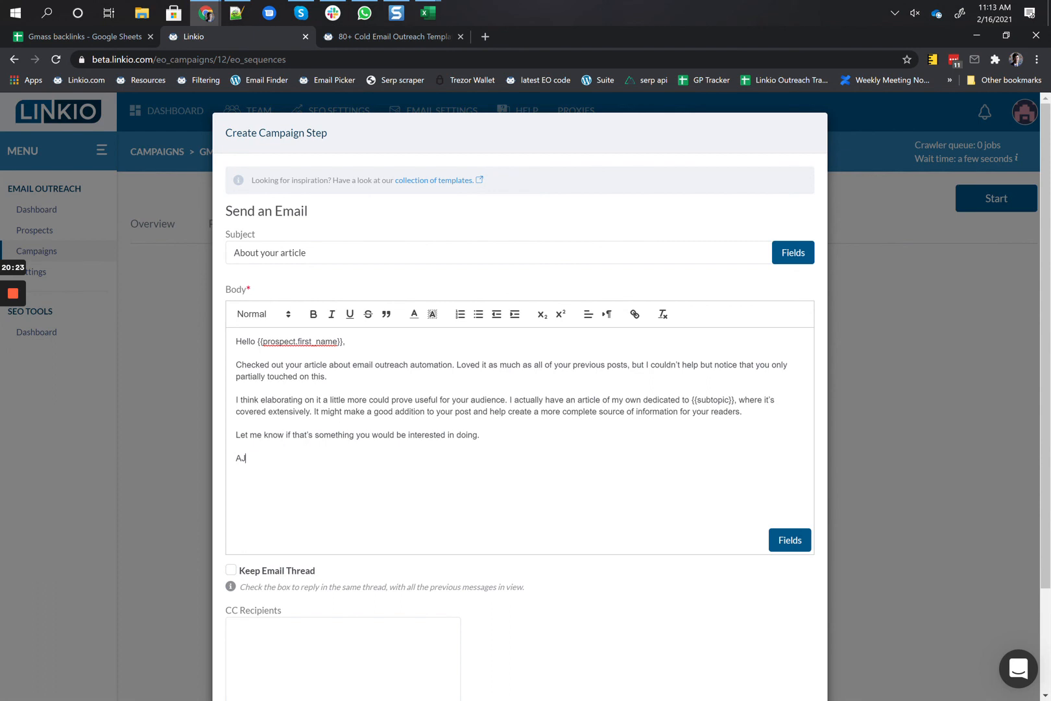
{"action": "scroll", "coordinate": [575, 458], "scroll_direction": "down", "scroll_amount": 2}
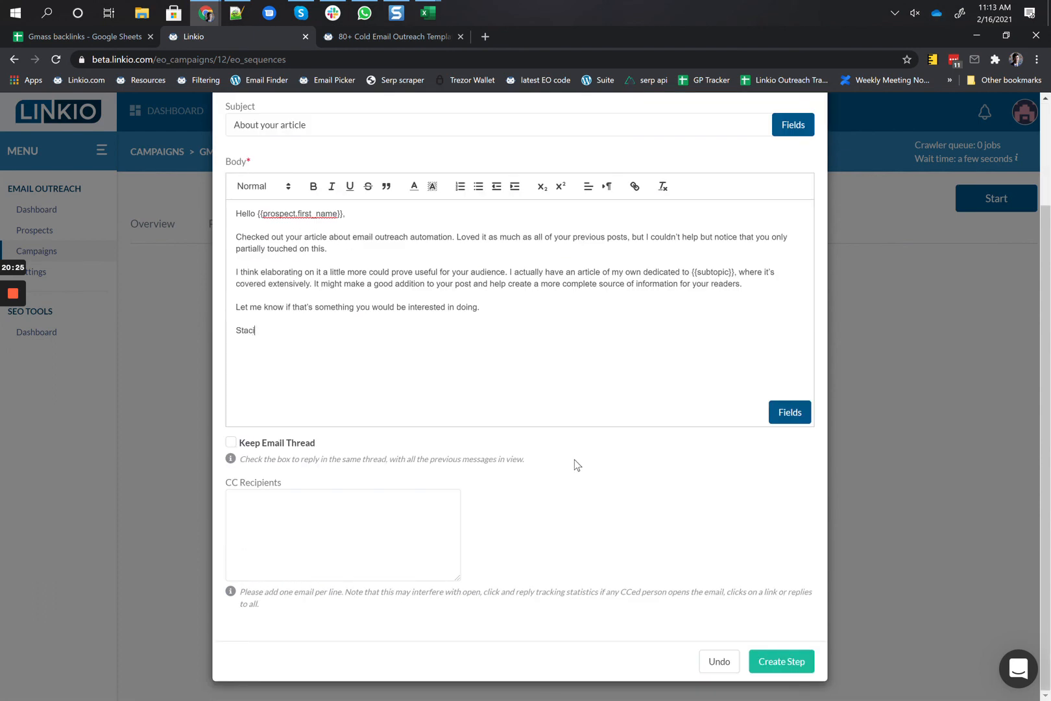
{"action": "left_click", "coordinate": [777, 662]}
Add a wait step of 3 days after the first email in the sequence.
{"action": "left_click", "coordinate": [770, 286]}
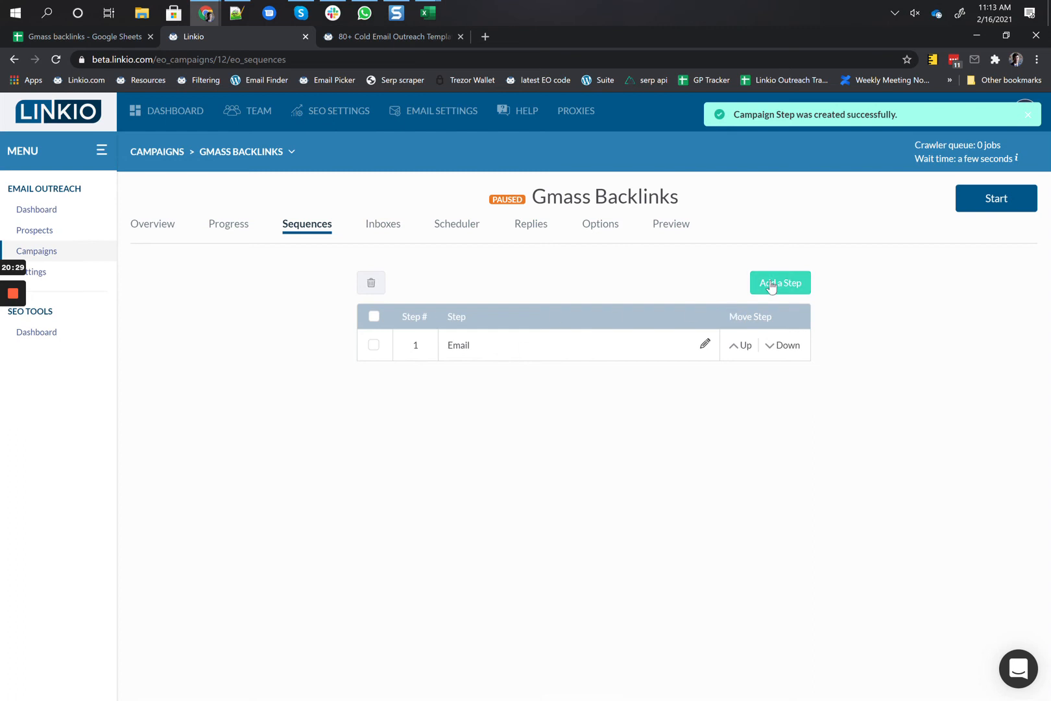
{"action": "left_click", "coordinate": [466, 216]}
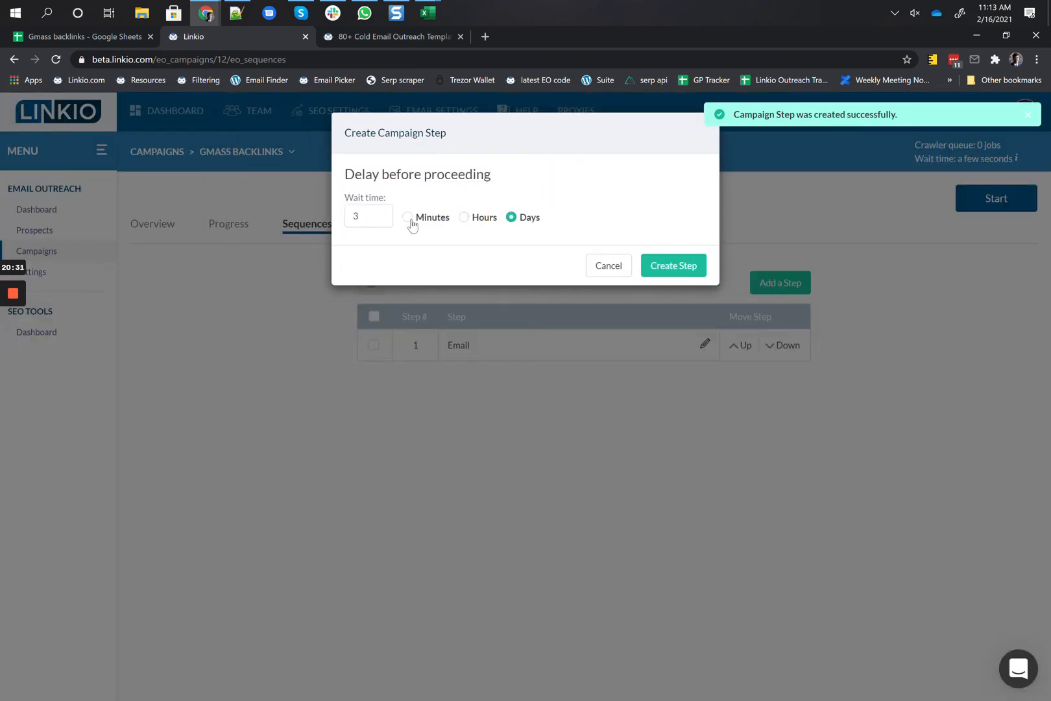
{"action": "left_click", "coordinate": [675, 265]}
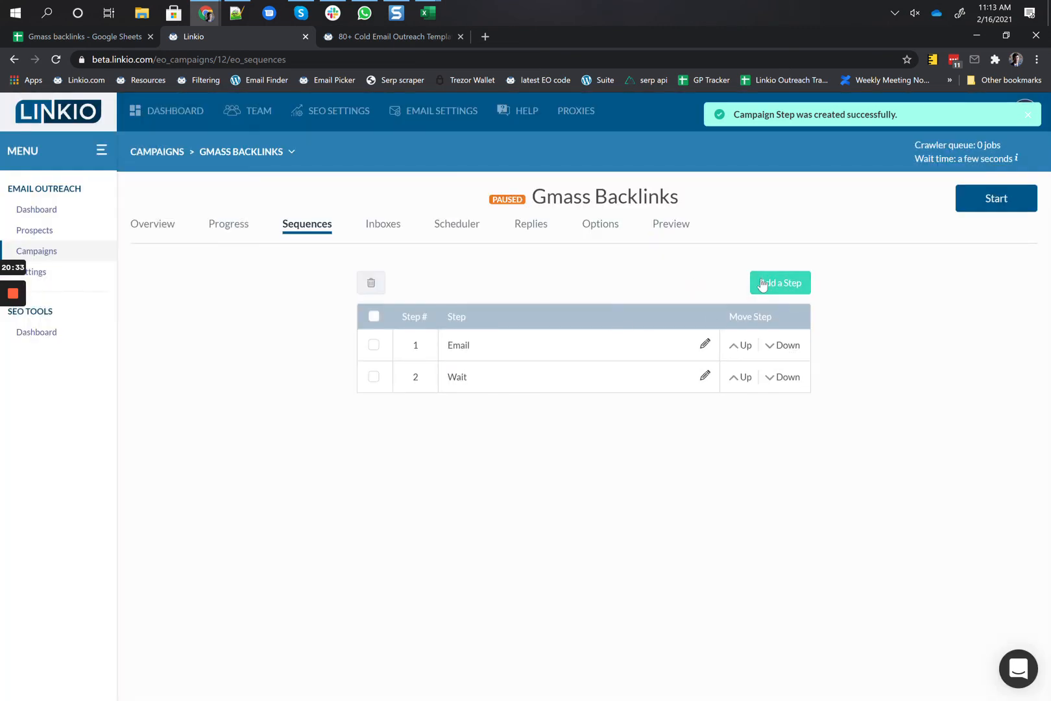
Start a second email step in the sequence and enable Keep Email Thread for it.
{"action": "left_click", "coordinate": [764, 285]}
{"action": "left_click", "coordinate": [382, 235]}
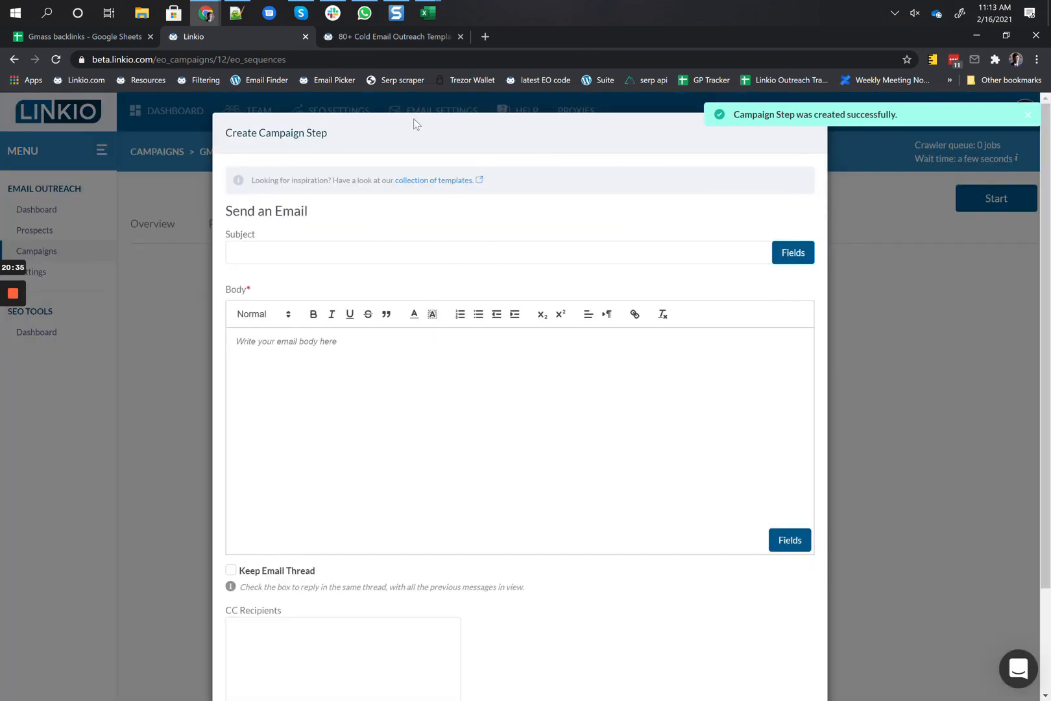
{"action": "left_click", "coordinate": [277, 575]}
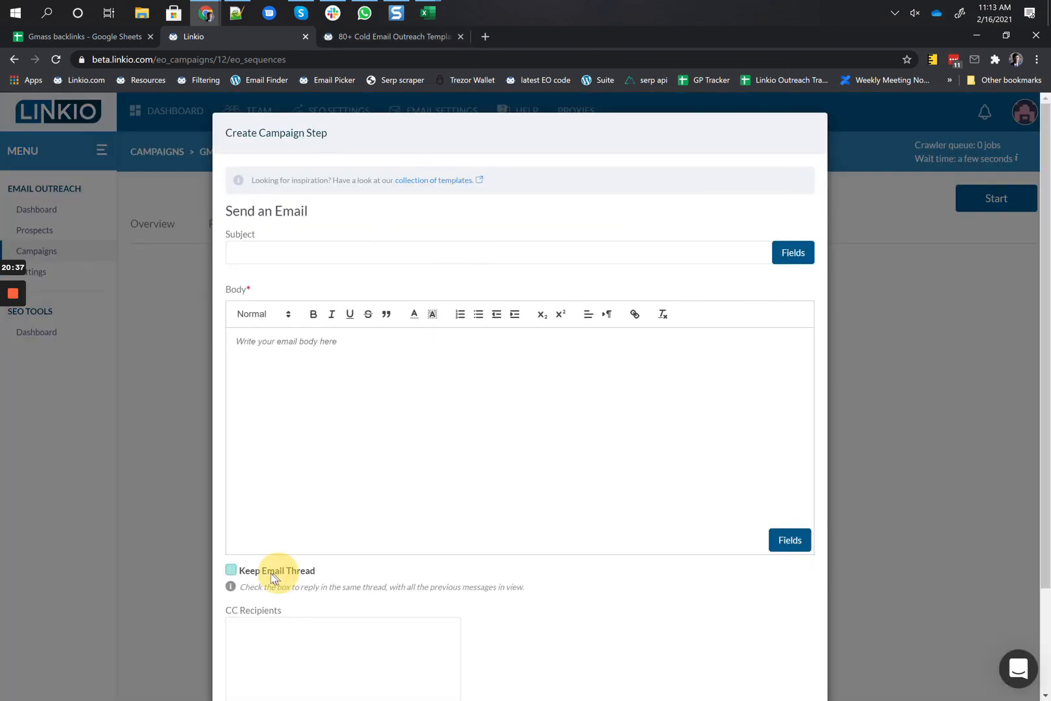
In the template collection, include the Gentle Nudges category and copy the template beginning "Hope you're having an amazing week!".
{"action": "left_click", "coordinate": [381, 41]}
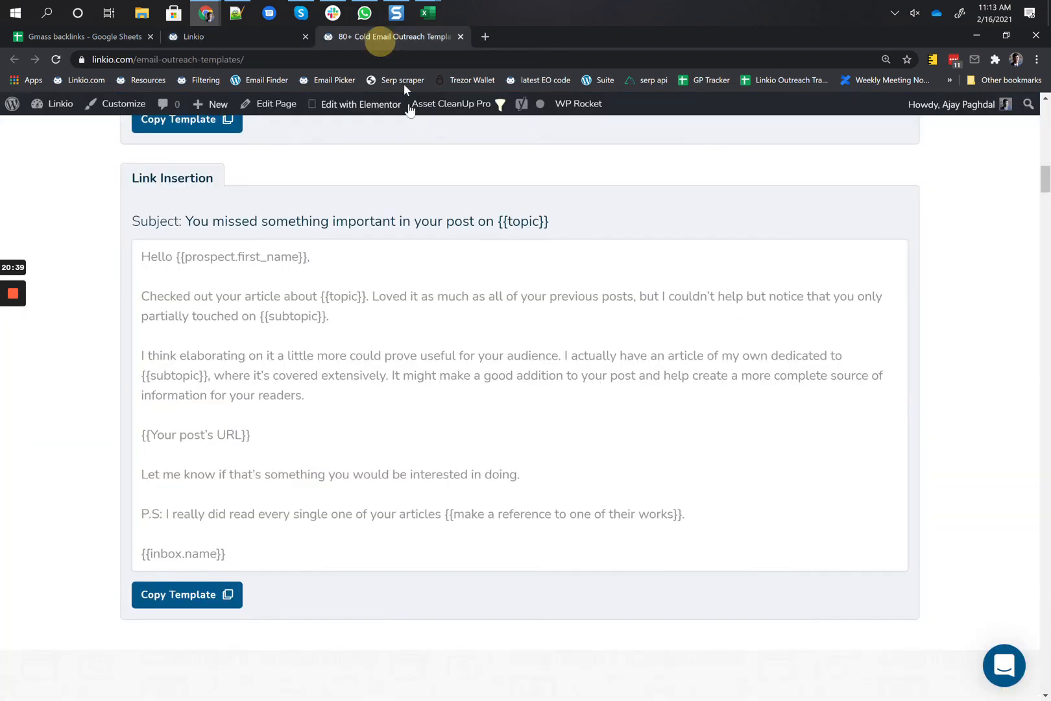
{"action": "scroll", "coordinate": [474, 332], "scroll_direction": "up", "scroll_amount": 7}
{"action": "left_click", "coordinate": [525, 308]}
{"action": "left_click", "coordinate": [159, 547]}
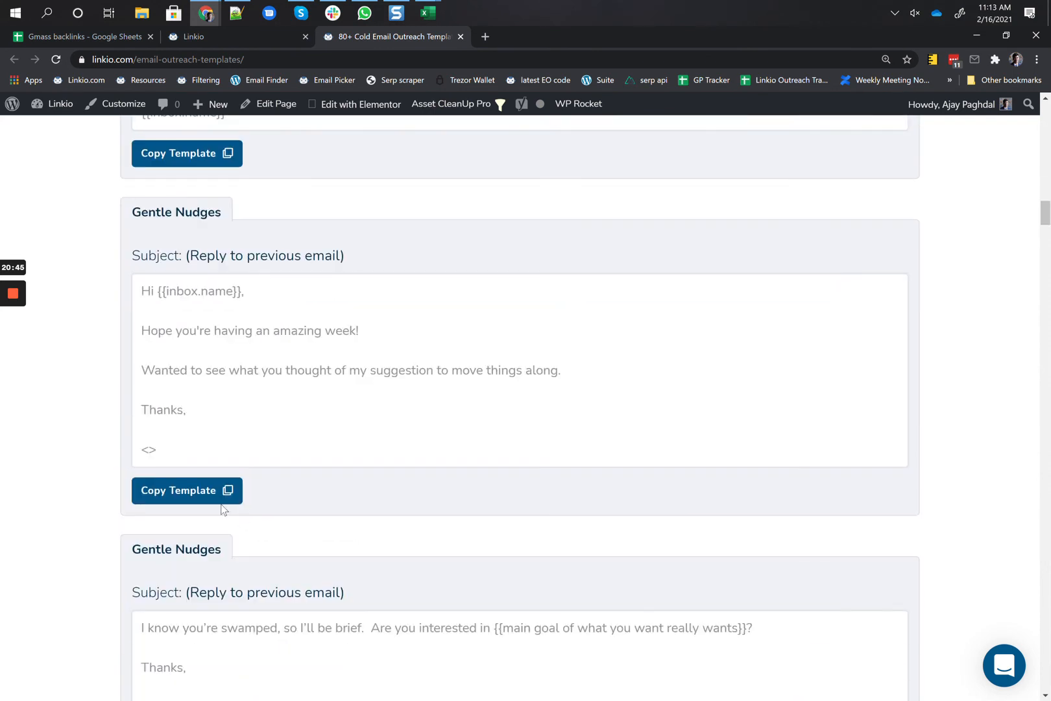
{"action": "left_click", "coordinate": [211, 491]}
Return to the follow-up email step and paste the copied Gentle Nudges template into its body.
{"action": "left_click", "coordinate": [242, 44]}
{"action": "right_click", "coordinate": [332, 419]}
{"action": "left_click", "coordinate": [309, 404]}
{"action": "key", "text": "ctrl+v"}
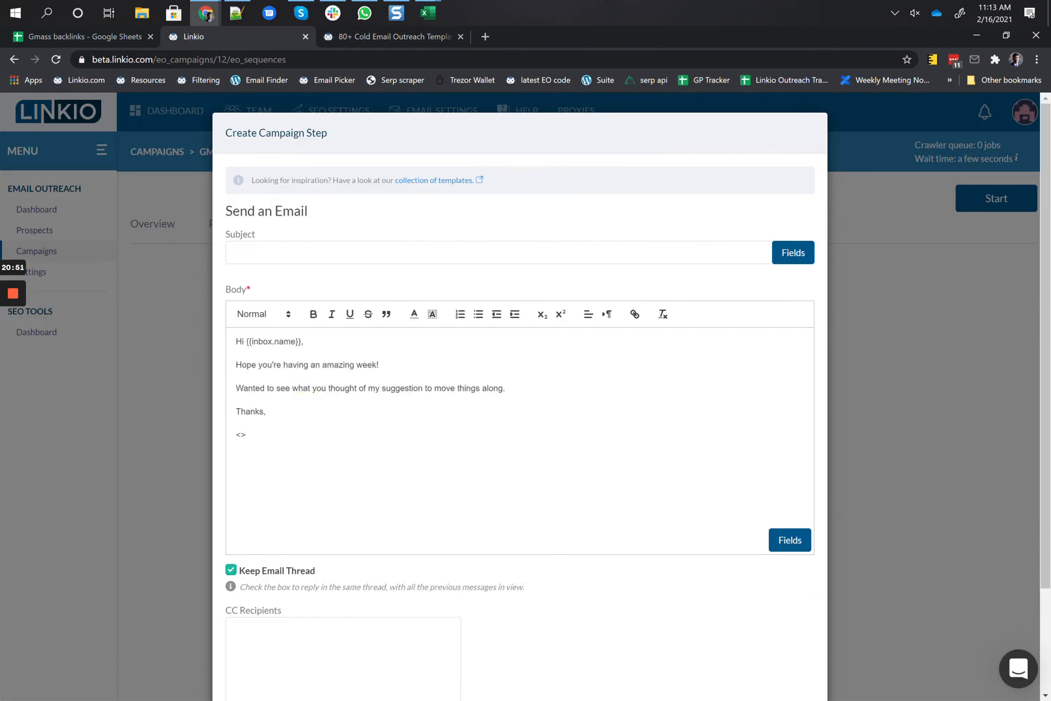
Remove the {{inbox.name}} and "<>" placeholders from the follow-up body and create the email step.
{"action": "left_click_drag", "start_coordinate": [304, 342], "coordinate": [246, 341]}
{"action": "key", "text": "BackSpace"}
{"action": "double_click", "coordinate": [297, 439]}
{"action": "scroll", "coordinate": [375, 487], "scroll_direction": "down", "scroll_amount": 2}
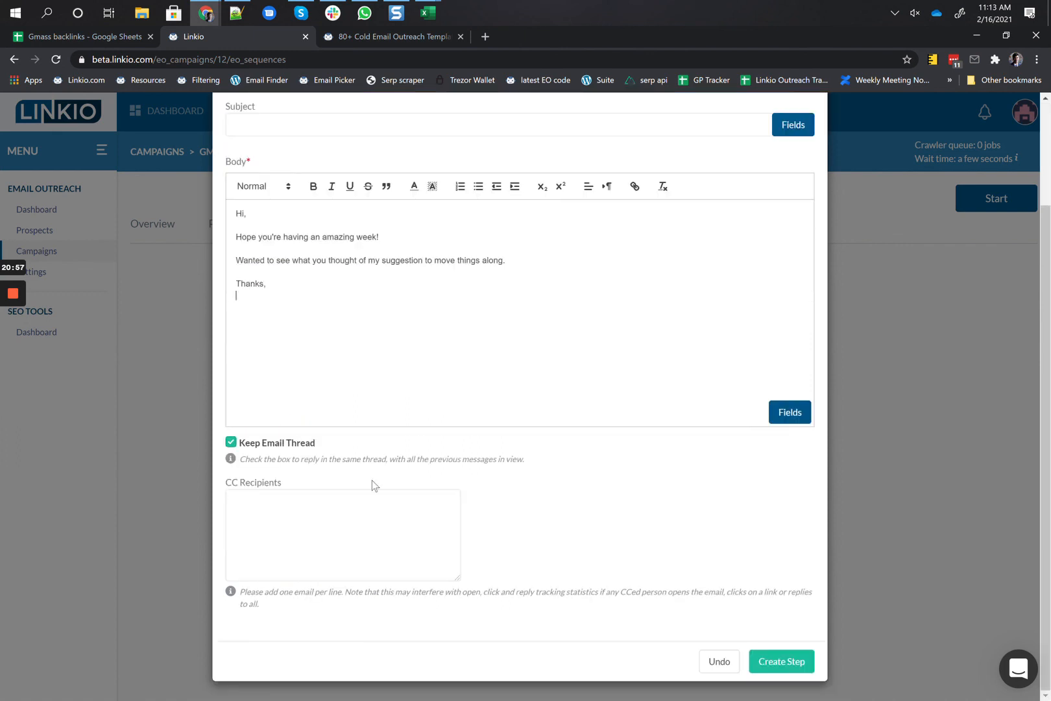
{"action": "left_click", "coordinate": [782, 662]}
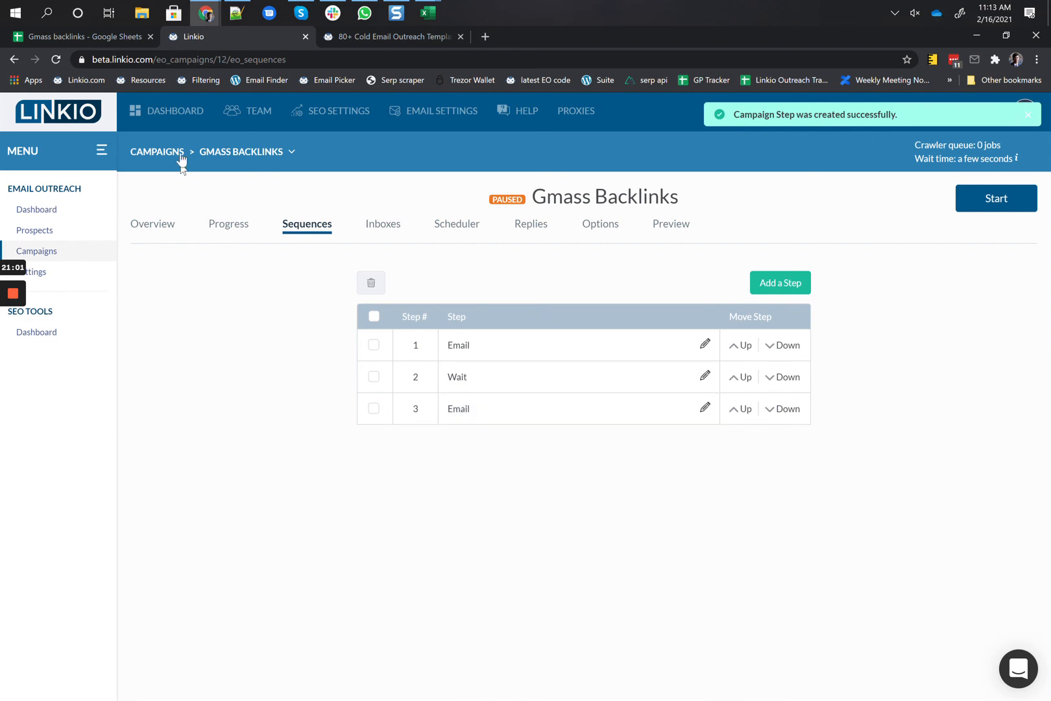
Open the drip lists in Linkio's campaigns area, and switch to the Gmass backlinks spreadsheet in Google Sheets.
{"action": "left_click", "coordinate": [68, 255]}
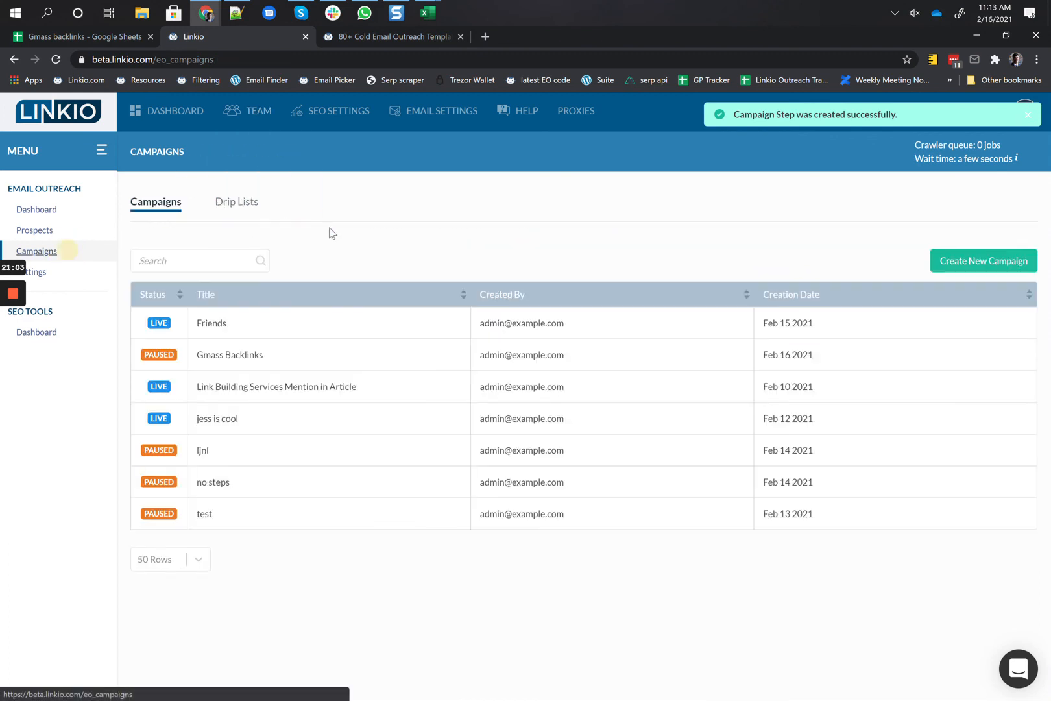
{"action": "left_click", "coordinate": [247, 206]}
{"action": "left_click", "coordinate": [118, 39]}
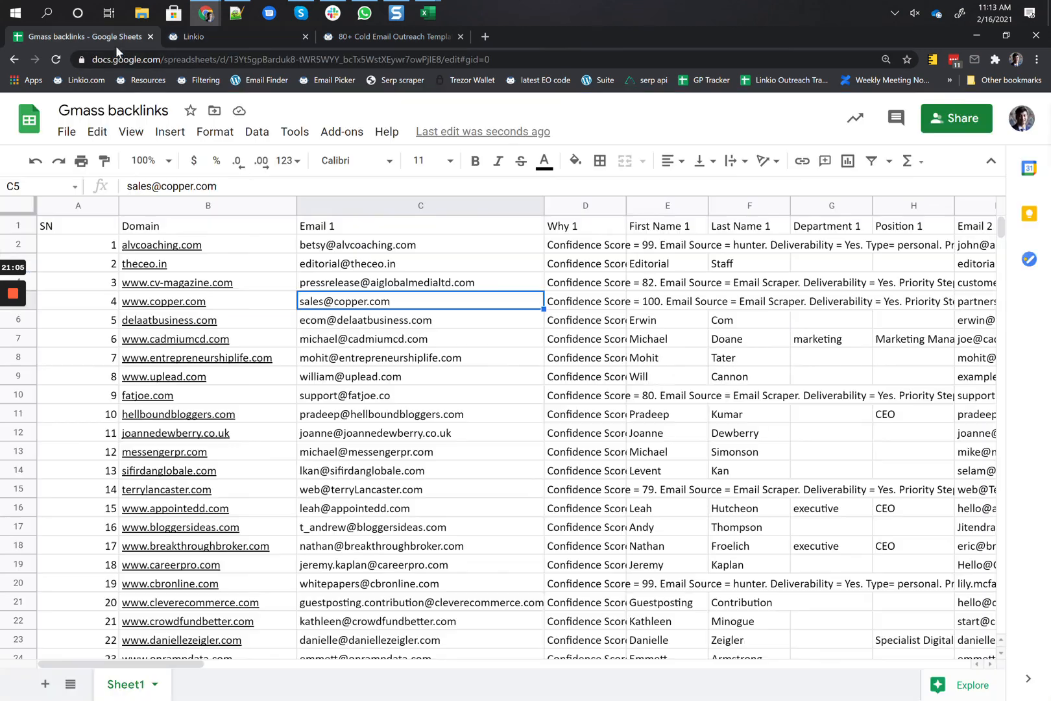
Return to Linkio and create a drip list titled "Gmass Backlinks".
{"action": "left_click", "coordinate": [230, 40]}
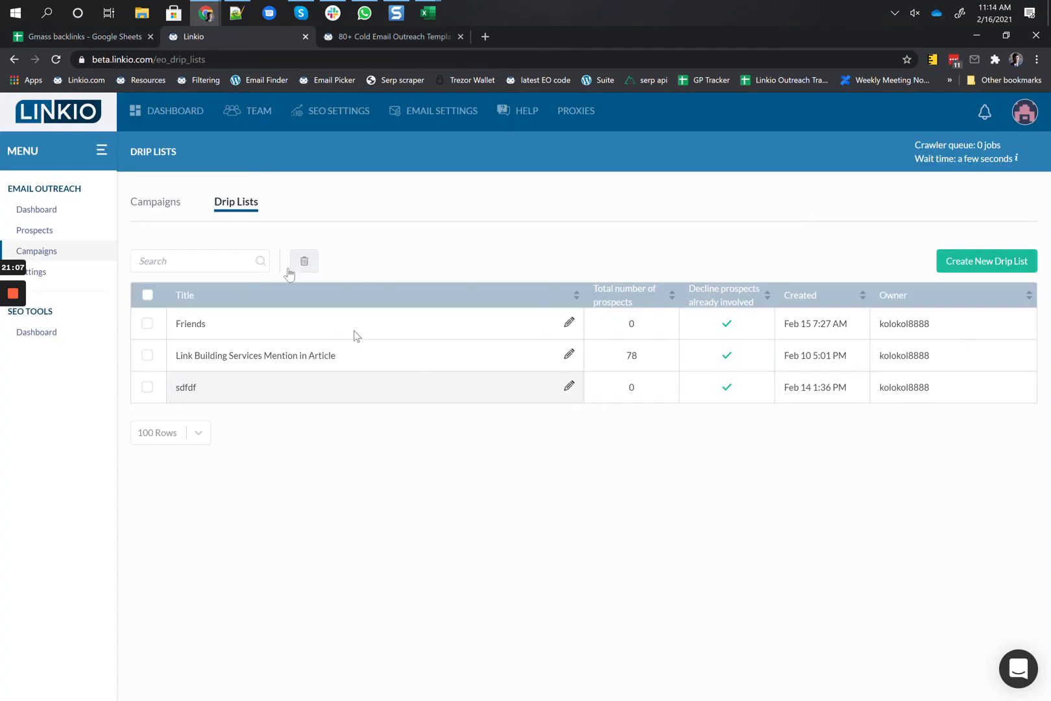
{"action": "left_click", "coordinate": [976, 270]}
{"action": "type", "text": "Gmass Backlinks"}
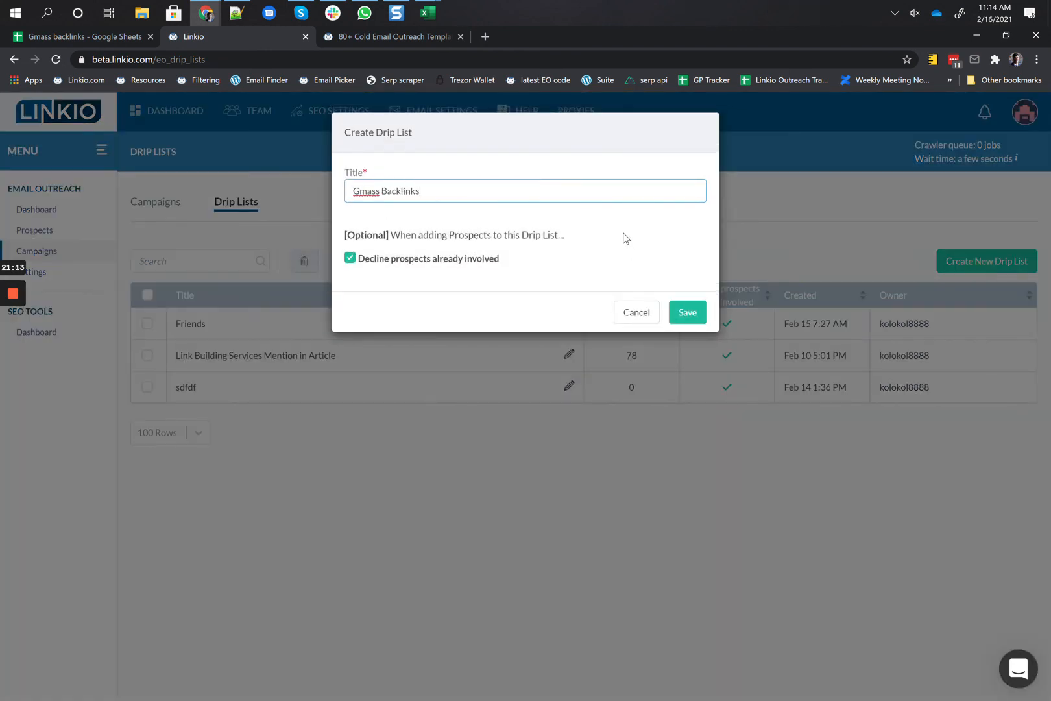
{"action": "left_click", "coordinate": [678, 313]}
Start a prospect import from Google Drive using the "Gmass backlinks" spreadsheet.
{"action": "left_click", "coordinate": [167, 203]}
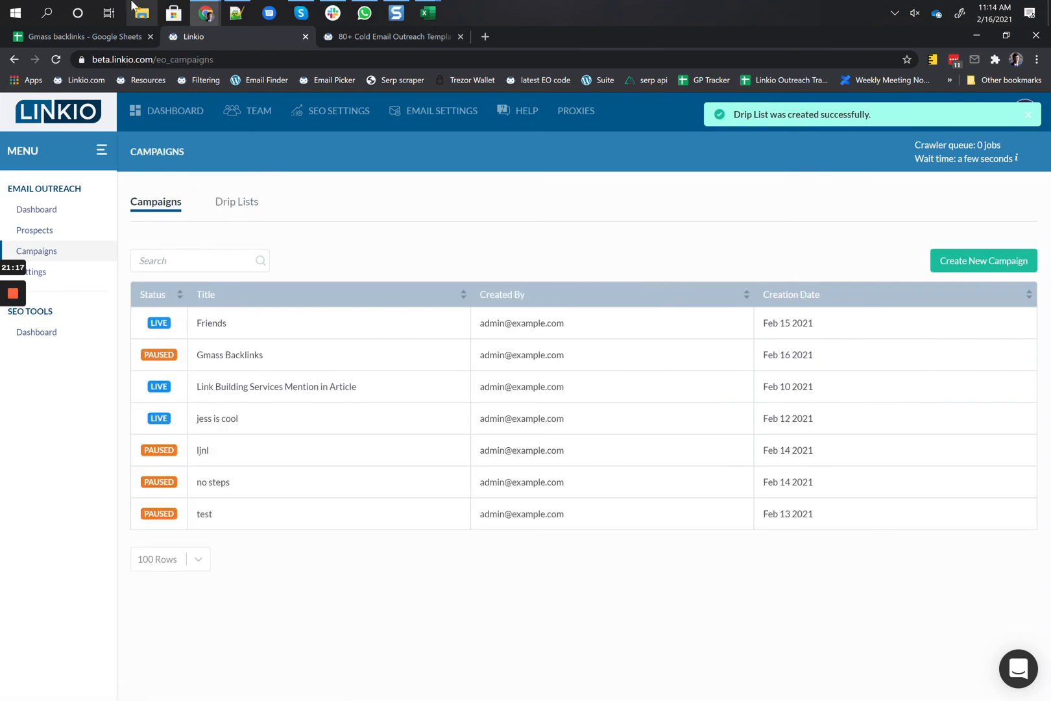
{"action": "left_click", "coordinate": [111, 38]}
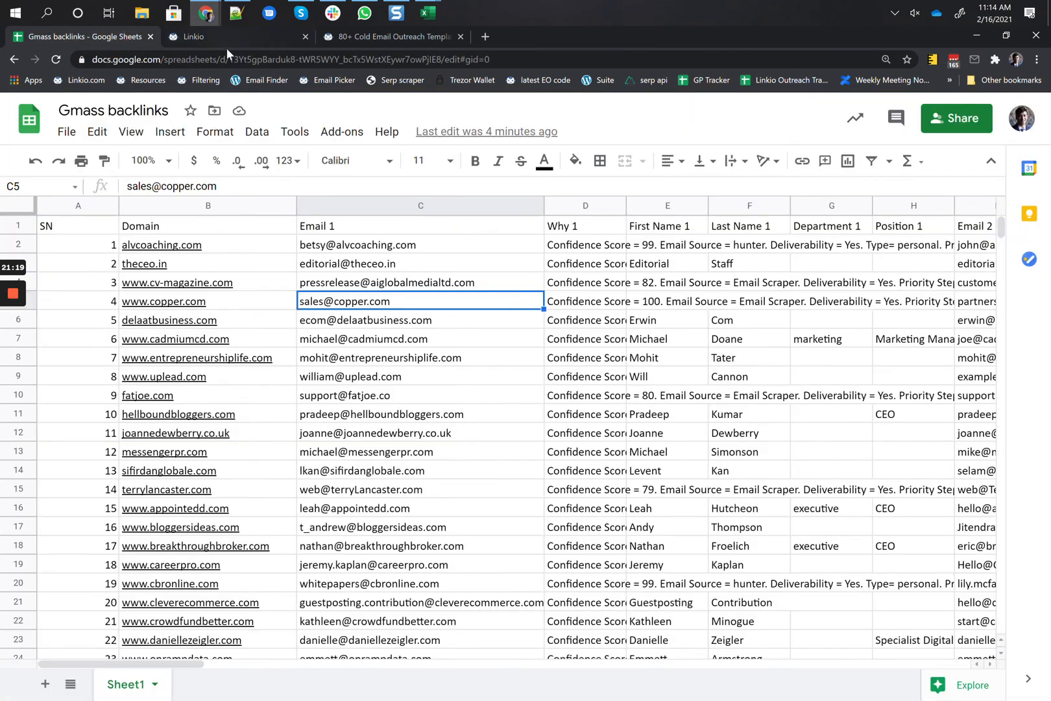
{"action": "left_click", "coordinate": [220, 45]}
{"action": "left_click", "coordinate": [38, 209]}
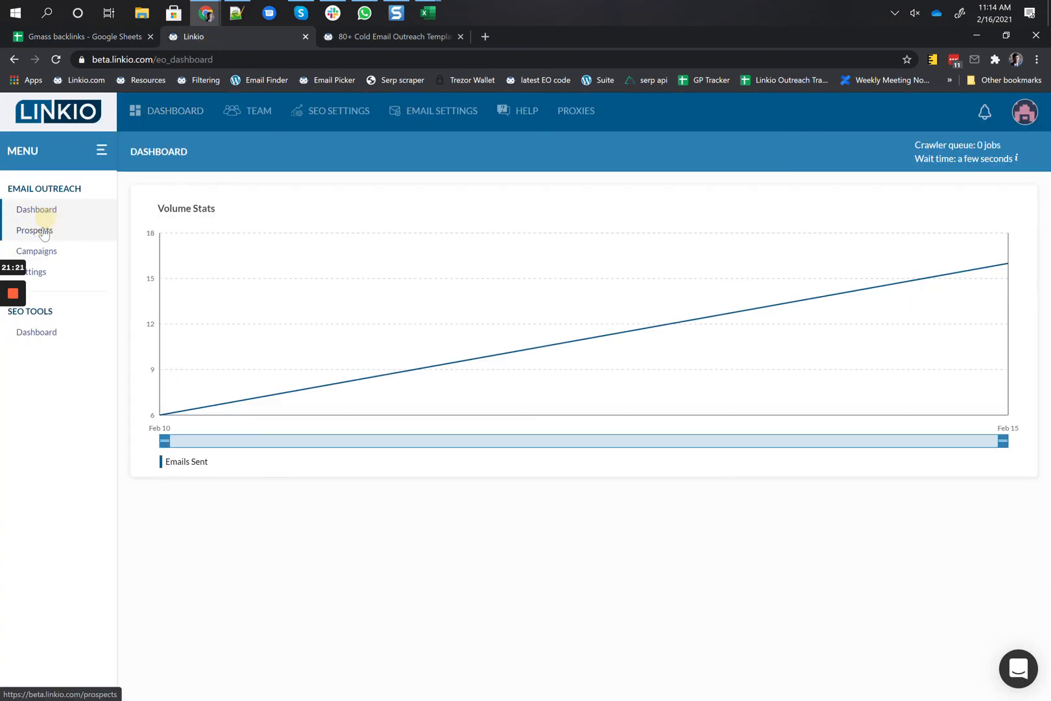
{"action": "left_click", "coordinate": [36, 230]}
{"action": "left_click", "coordinate": [927, 262]}
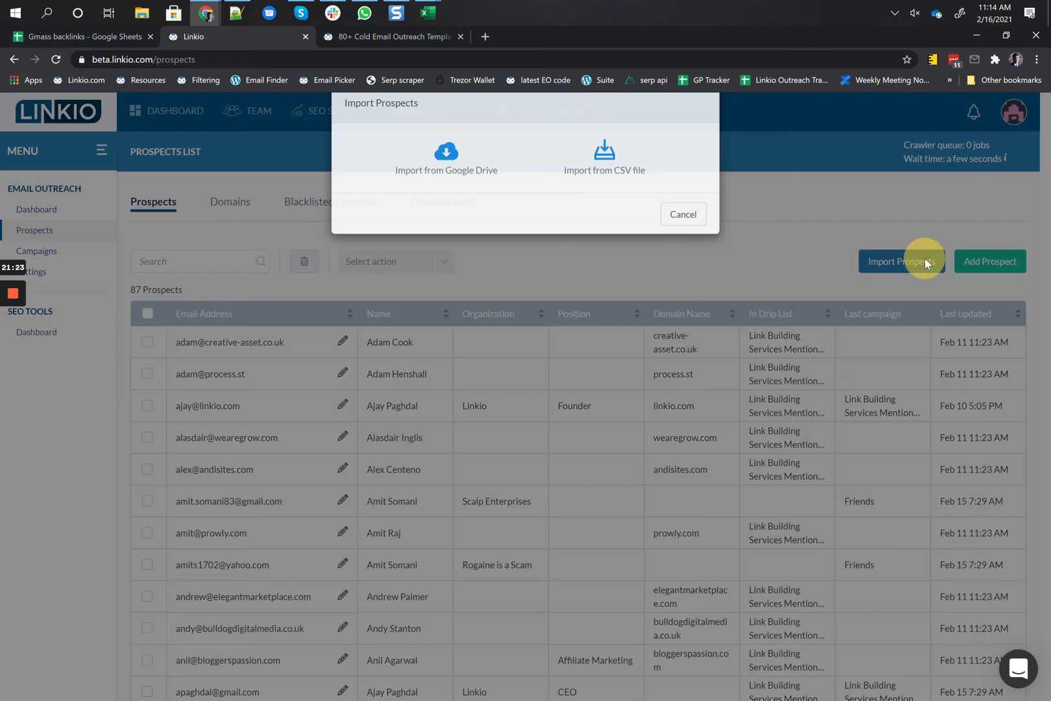
{"action": "left_click", "coordinate": [458, 194]}
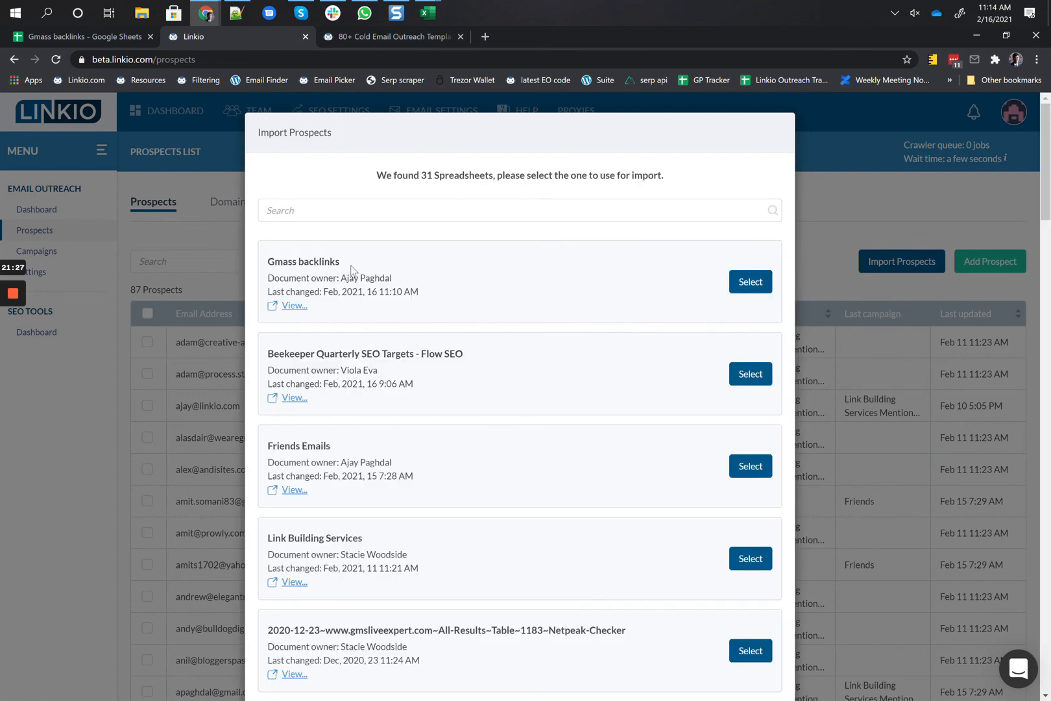
{"action": "left_click", "coordinate": [753, 283]}
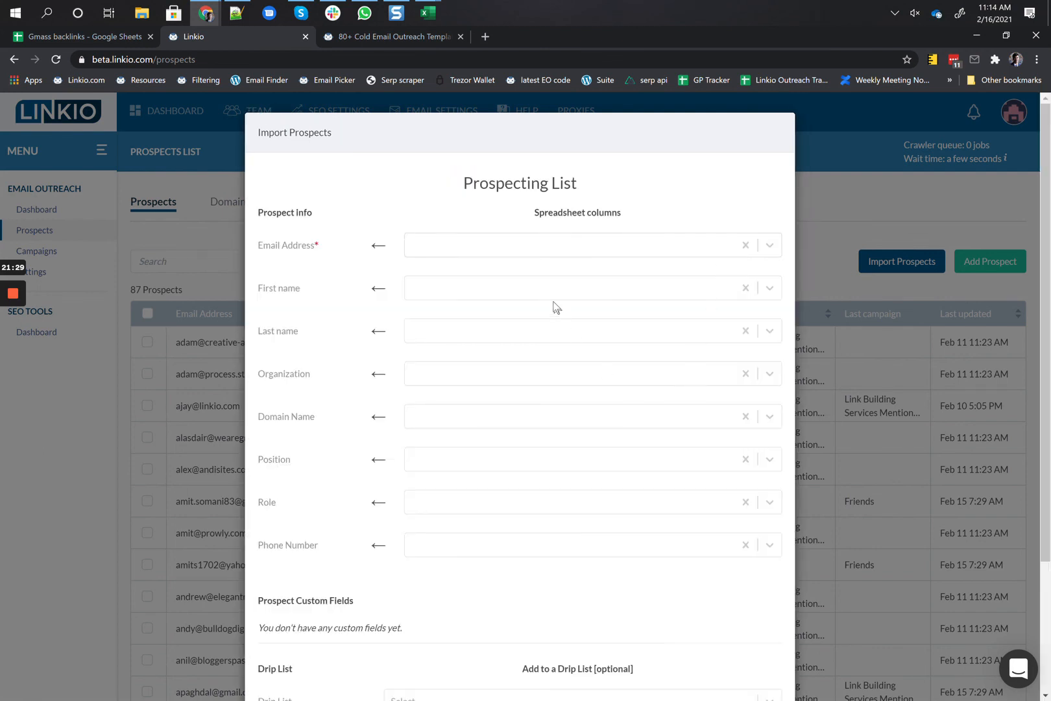
Map the email address, first name and last name to the Email 1, First Name 1 and Last Name 1 columns.
{"action": "left_click", "coordinate": [567, 250]}
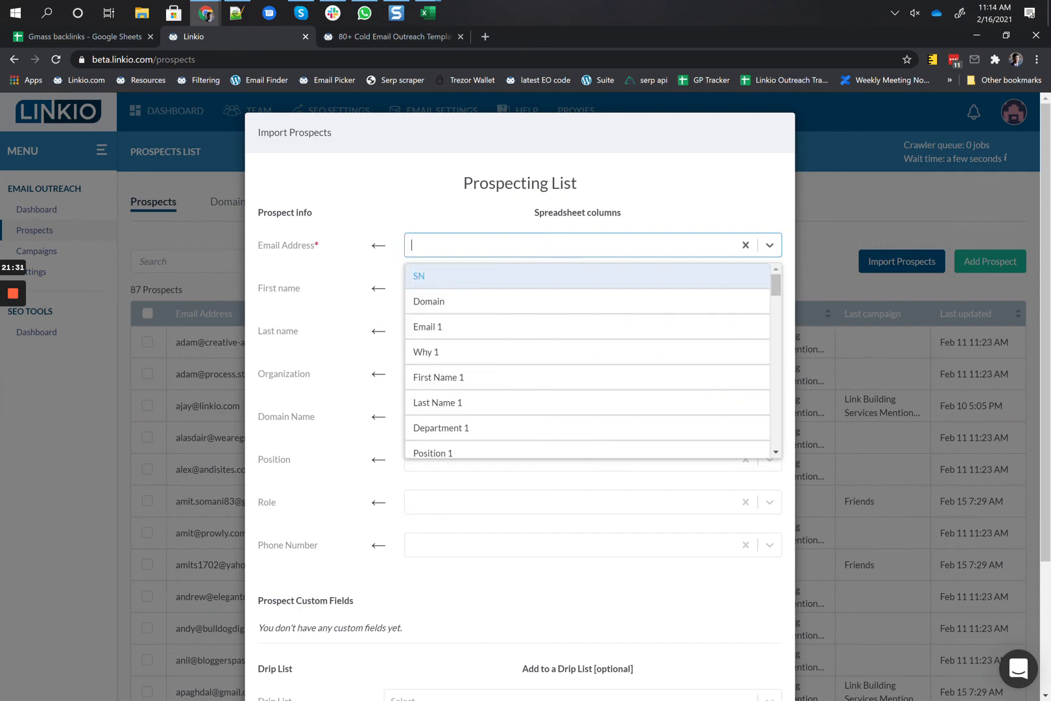
{"action": "left_click", "coordinate": [494, 327]}
{"action": "left_click", "coordinate": [466, 290]}
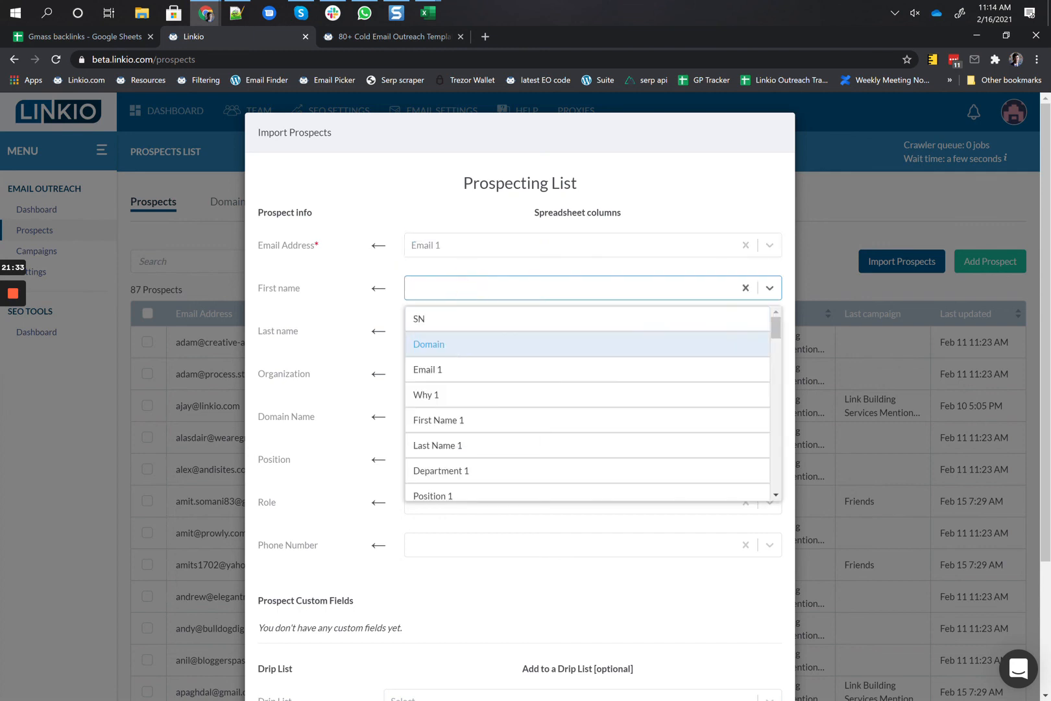
{"action": "left_click", "coordinate": [468, 419]}
{"action": "left_click", "coordinate": [457, 338]}
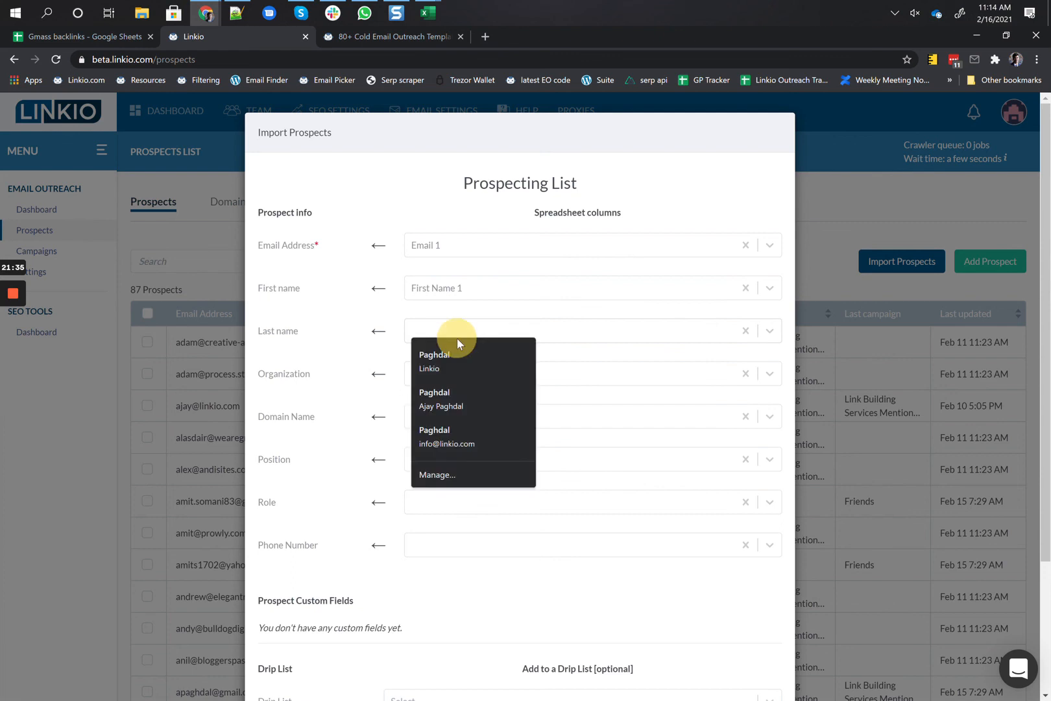
{"action": "left_click", "coordinate": [470, 486]}
Leave Organization unmapped, and map Domain Name to the Domain column and Position to Position 1.
{"action": "left_click", "coordinate": [447, 379]}
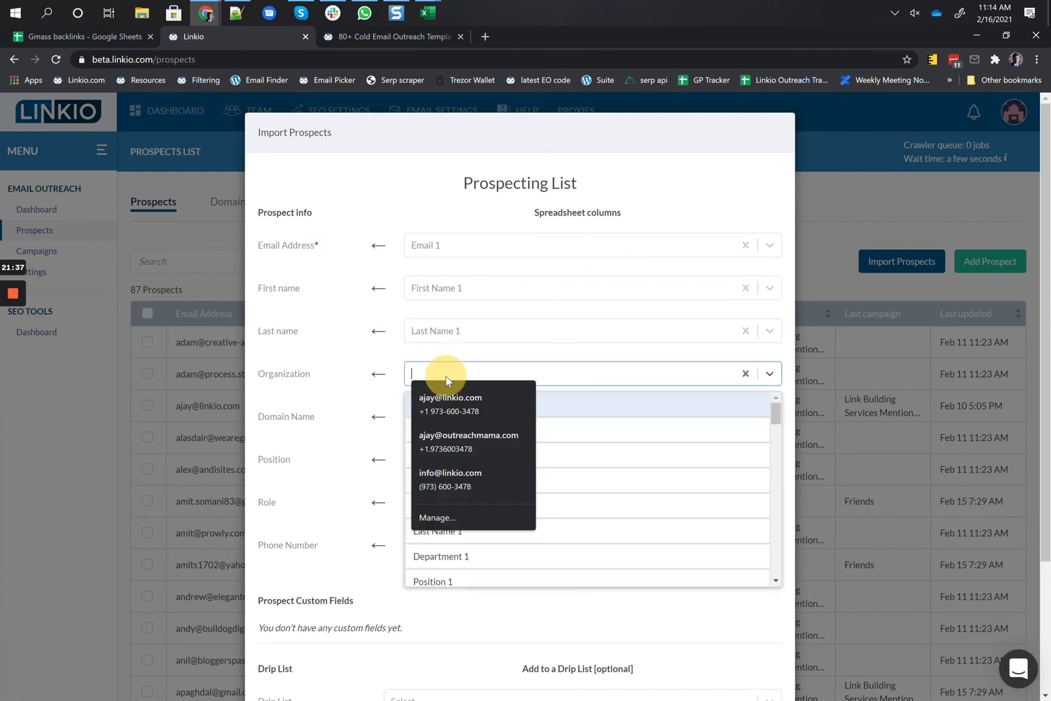
{"action": "scroll", "coordinate": [464, 541], "scroll_direction": "down", "scroll_amount": 3}
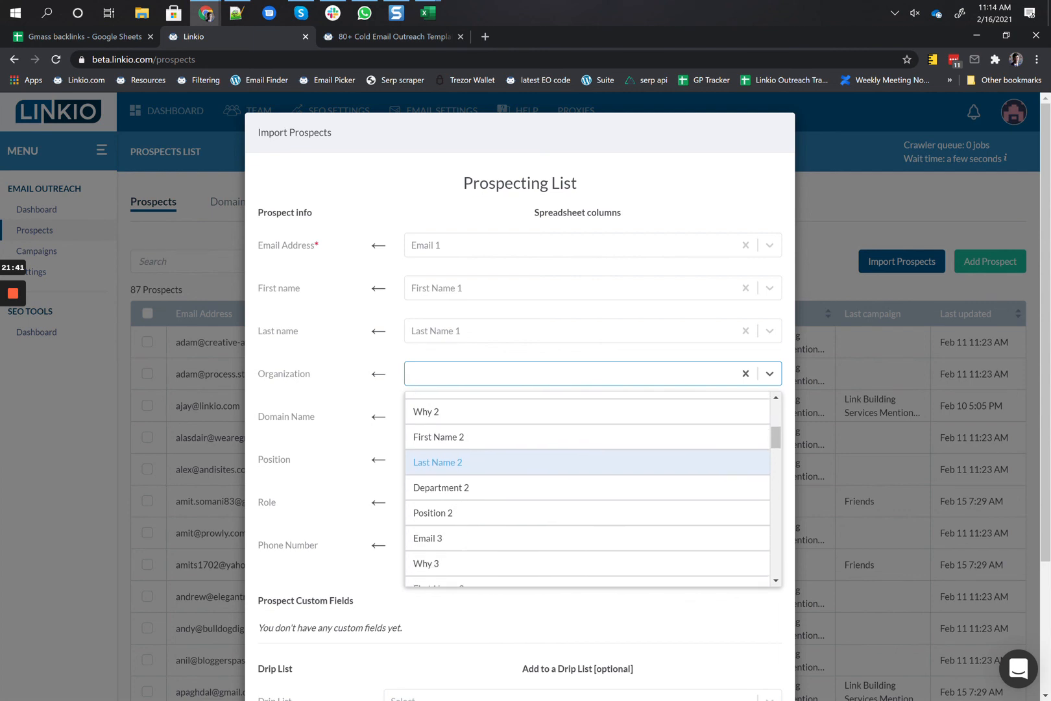
{"action": "scroll", "coordinate": [464, 477], "scroll_direction": "up", "scroll_amount": 4}
{"action": "scroll", "coordinate": [520, 494], "scroll_direction": "down", "scroll_amount": 3}
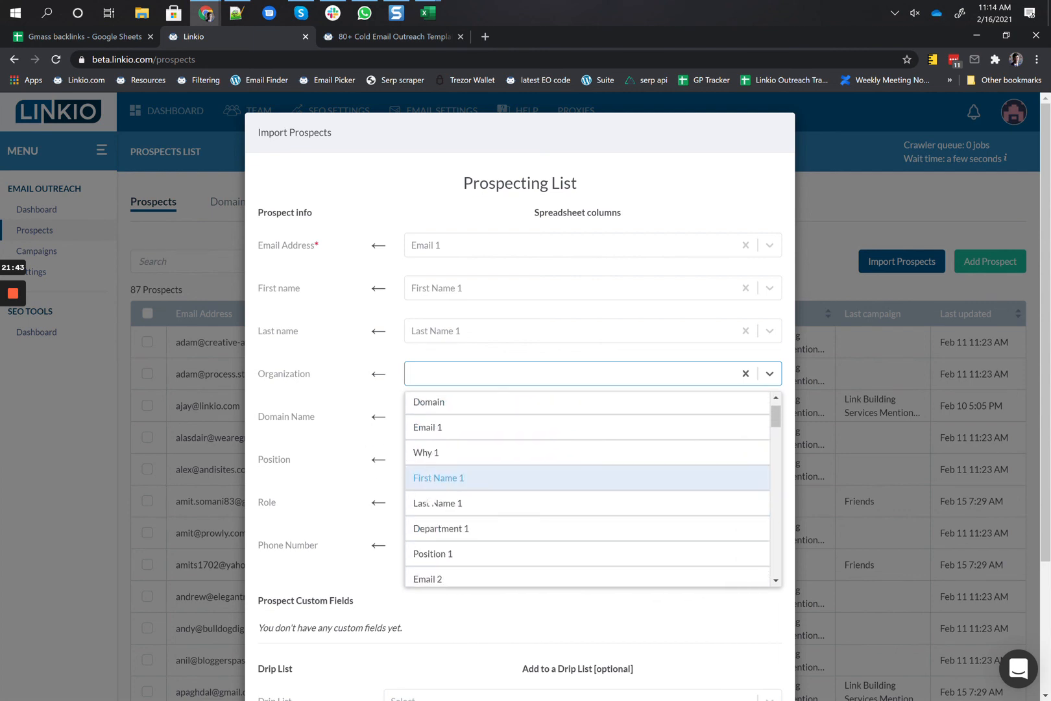
{"action": "left_click", "coordinate": [348, 446]}
{"action": "left_click", "coordinate": [435, 411]}
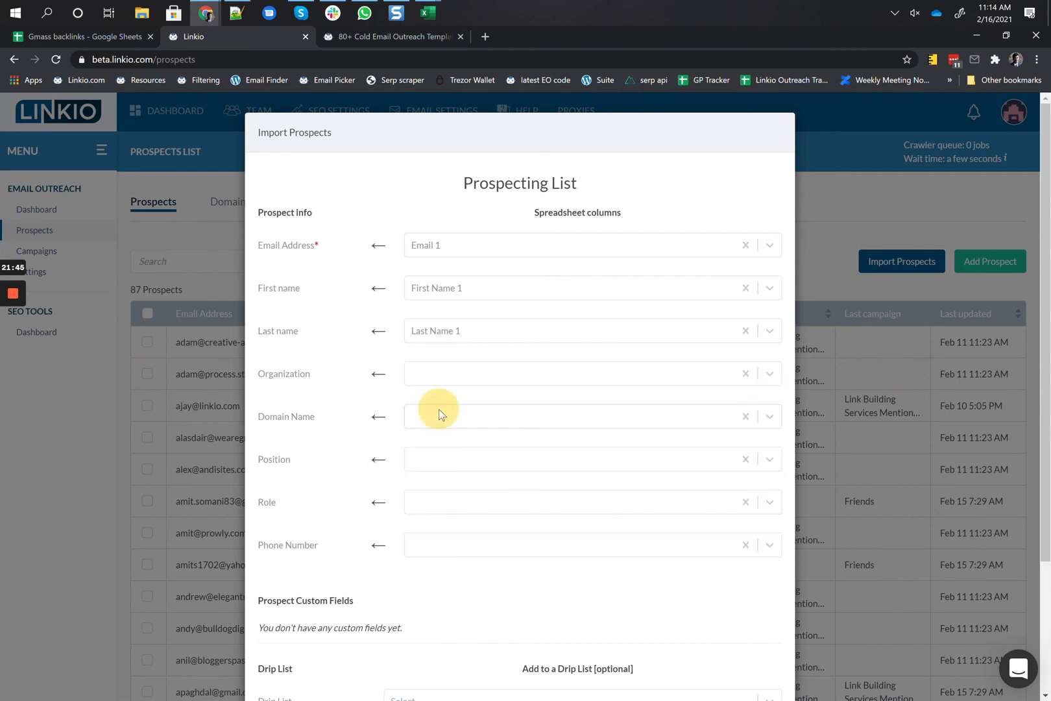
{"action": "left_click", "coordinate": [444, 477]}
{"action": "left_click", "coordinate": [417, 459]}
{"action": "scroll", "coordinate": [454, 529], "scroll_direction": "down", "scroll_amount": 1}
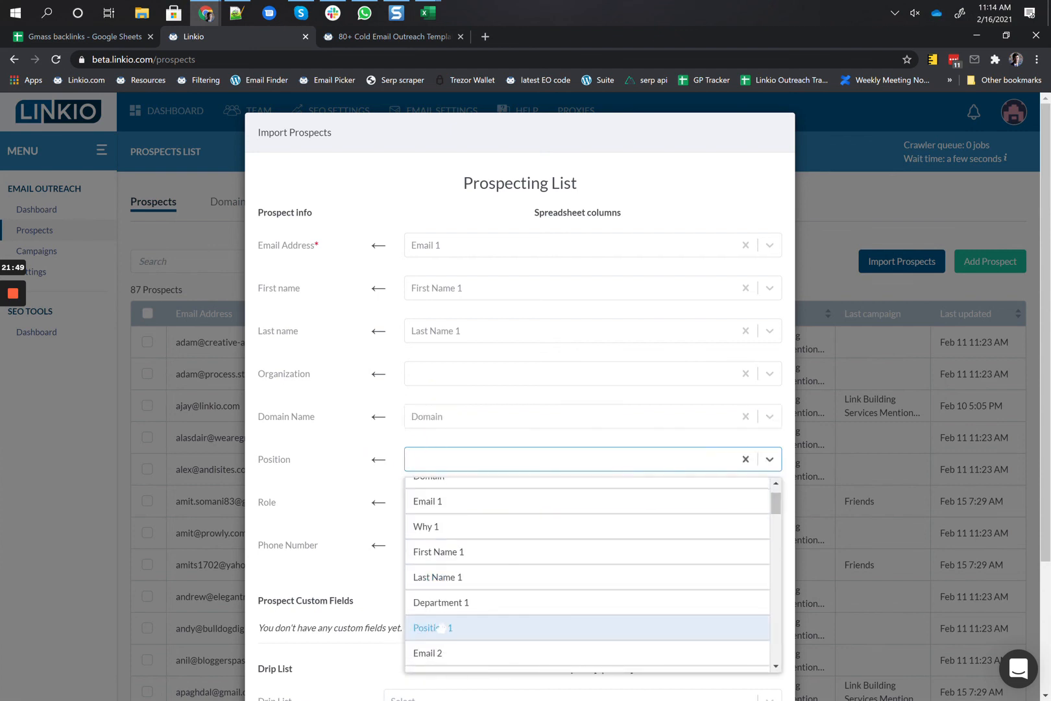
{"action": "left_click", "coordinate": [438, 628]}
Assign the imported prospects to the Gmass Backlinks drip list and run the import.
{"action": "scroll", "coordinate": [403, 500], "scroll_direction": "down", "scroll_amount": 2}
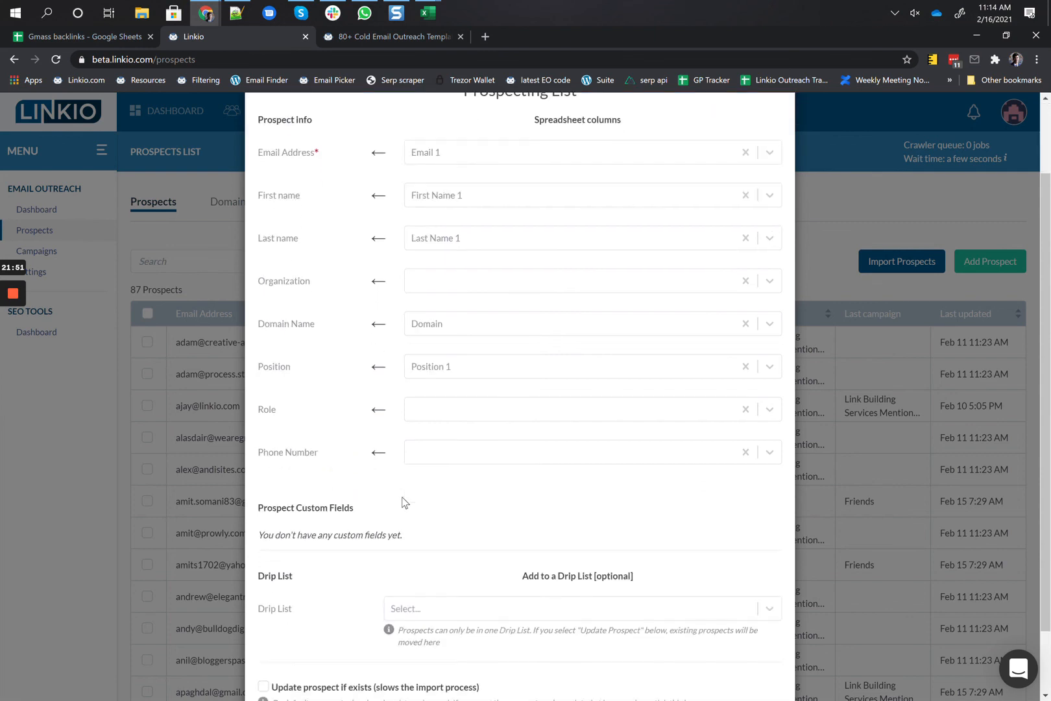
{"action": "scroll", "coordinate": [480, 493], "scroll_direction": "down", "scroll_amount": 1}
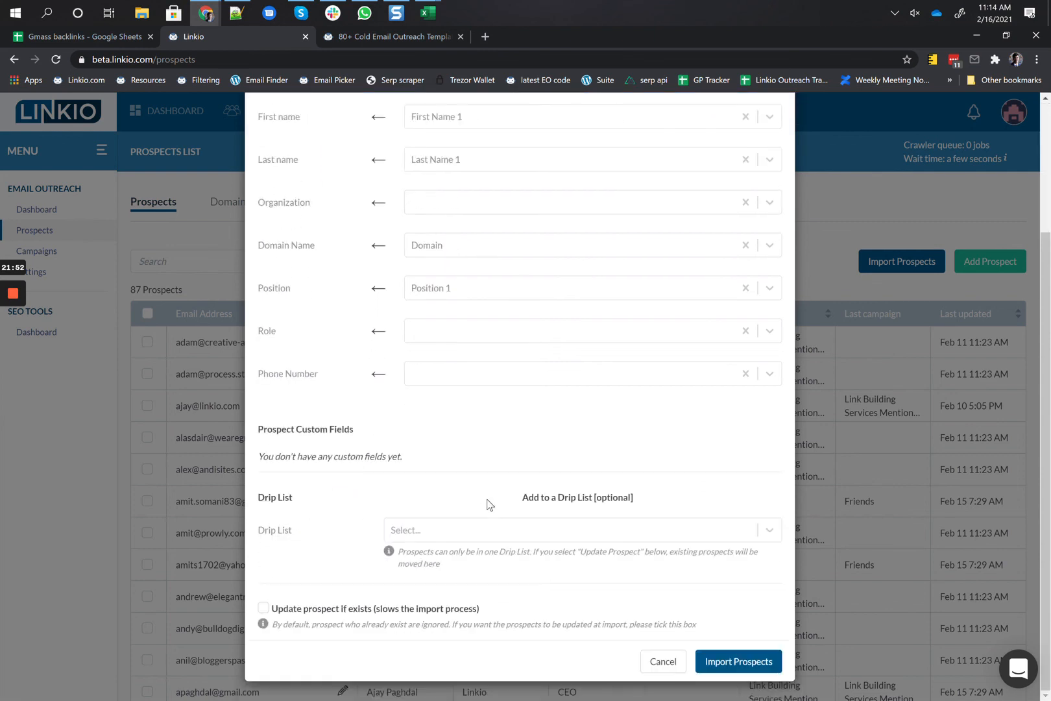
{"action": "left_click", "coordinate": [462, 538]}
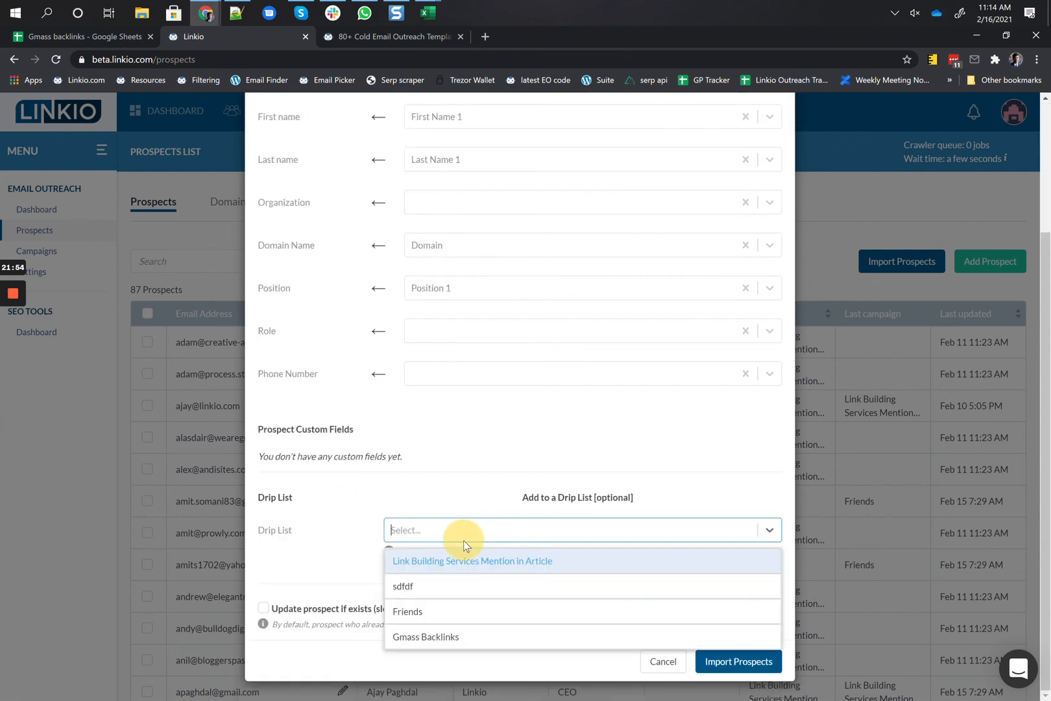
{"action": "left_click", "coordinate": [451, 634]}
{"action": "left_click", "coordinate": [454, 608]}
{"action": "left_click", "coordinate": [729, 663]}
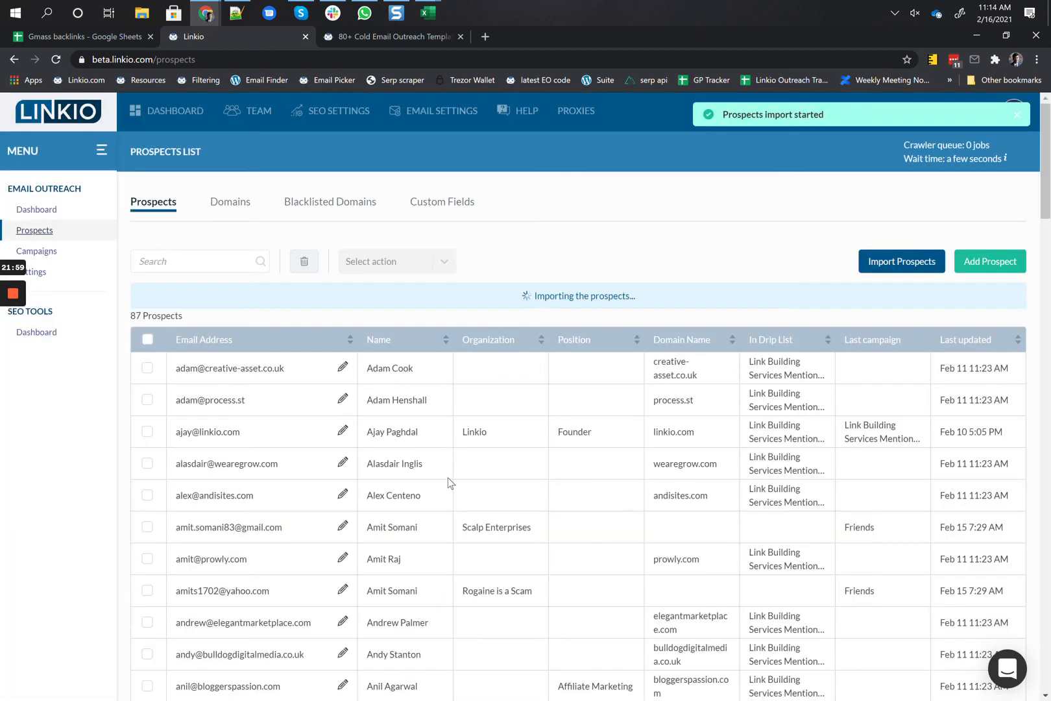
In the Gmass Backlinks campaign's scheduler, add a trigger for Tuesday at 11:00 AM.
{"action": "left_click", "coordinate": [37, 251]}
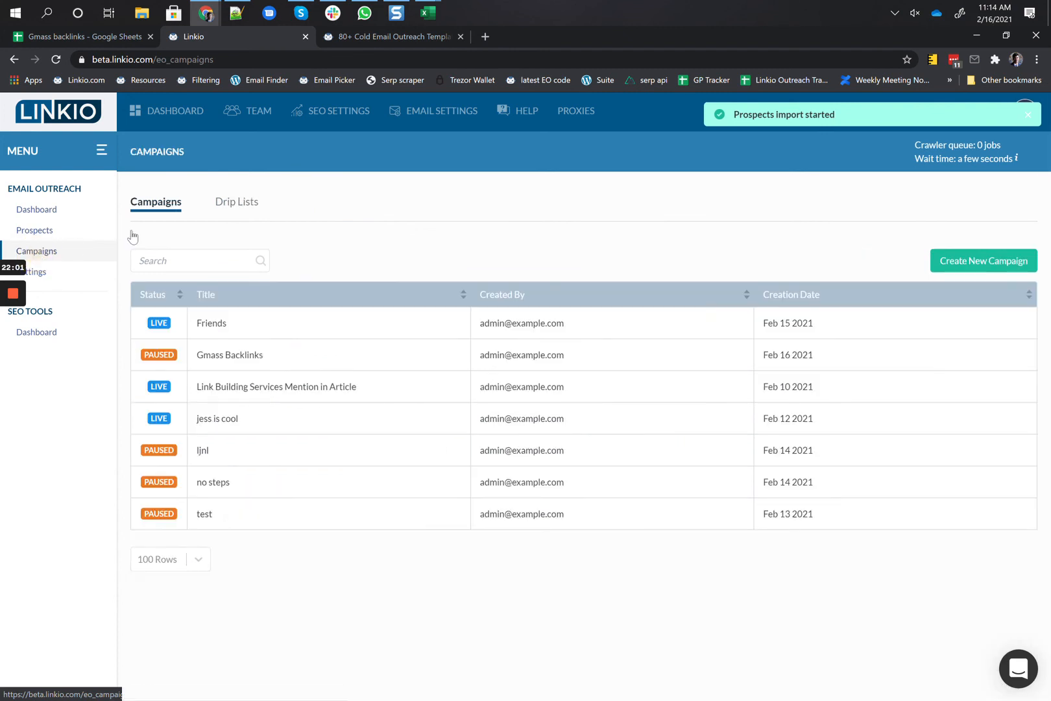
{"action": "left_click", "coordinate": [253, 357]}
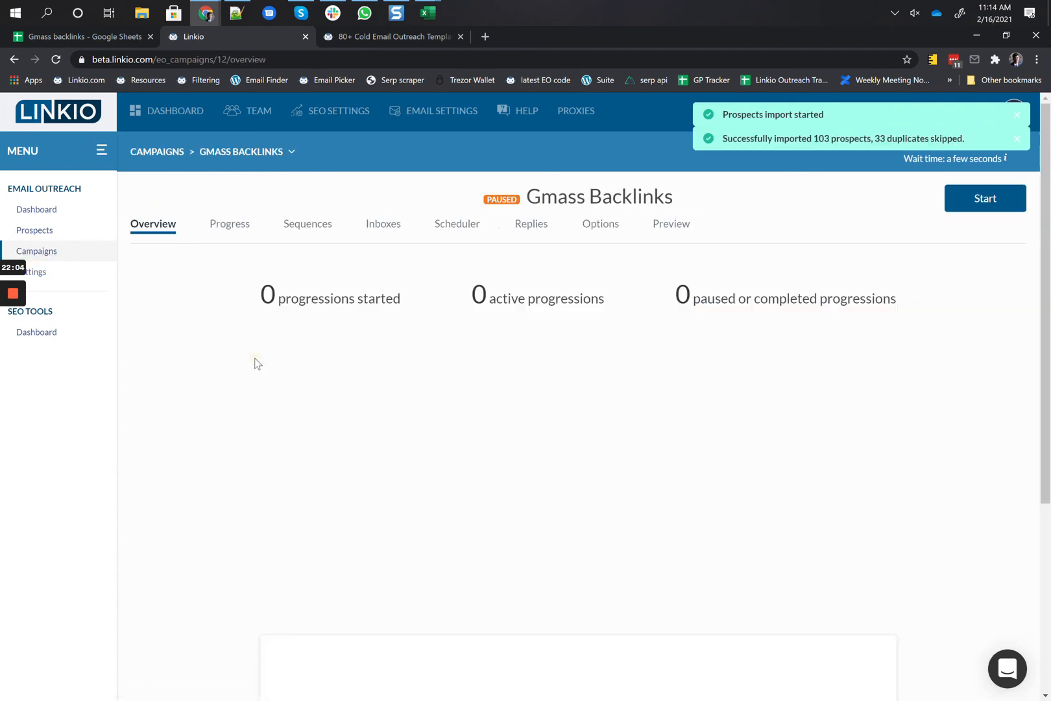
{"action": "left_click", "coordinate": [473, 236]}
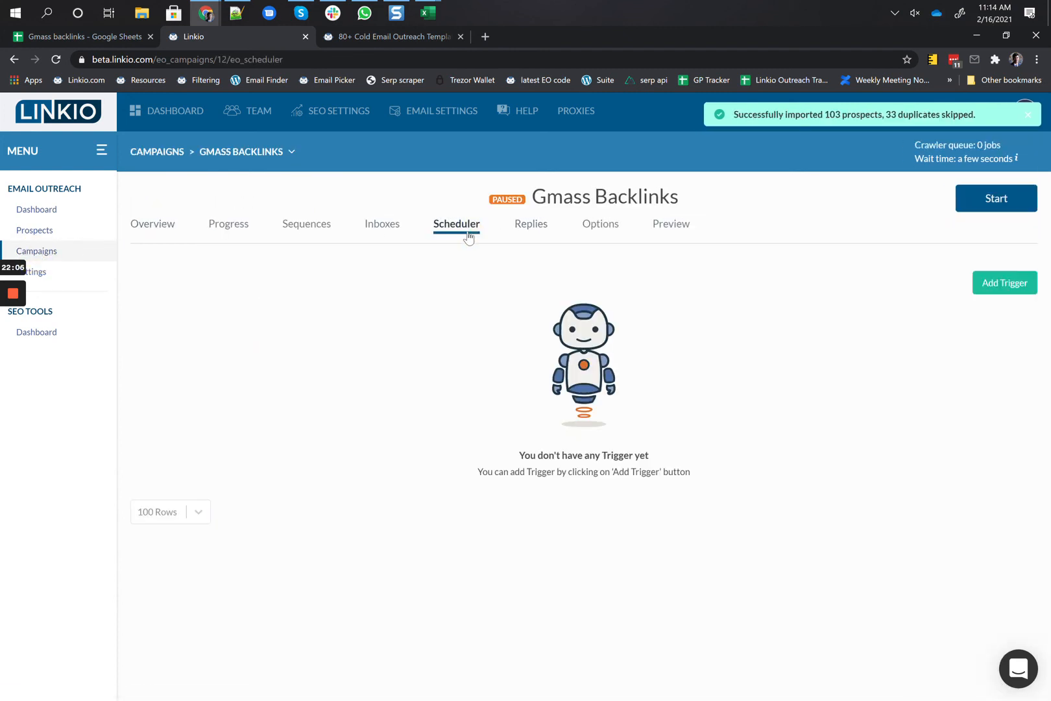
{"action": "left_click", "coordinate": [988, 282]}
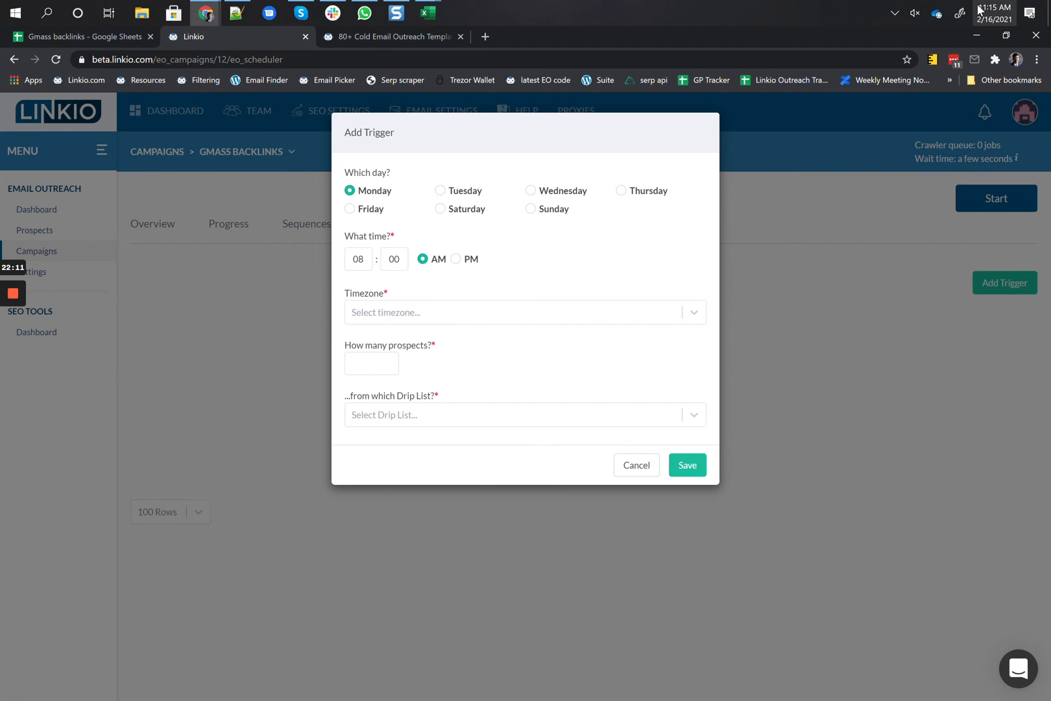
{"action": "left_click", "coordinate": [451, 193]}
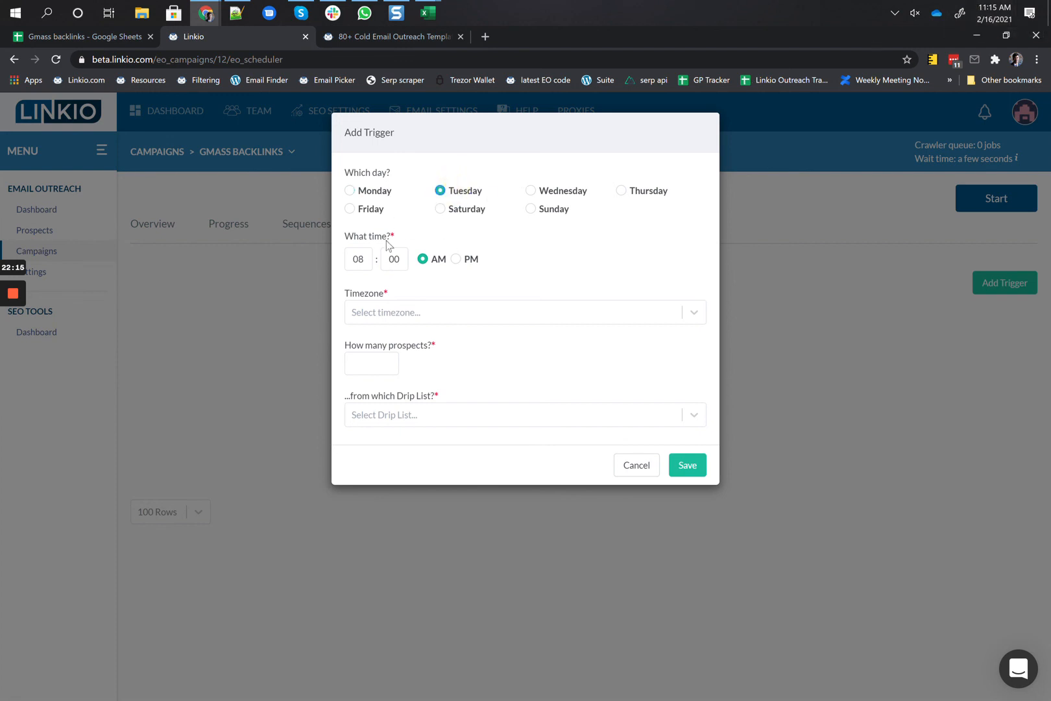
{"action": "left_click", "coordinate": [357, 258]}
{"action": "type", "text": "11"}
Set the trigger to Eastern Time (US & Canada) with 10 prospects from the Gmass Backlinks drip list, and save it.
{"action": "left_click", "coordinate": [413, 321]}
{"action": "type", "text": "eas"}
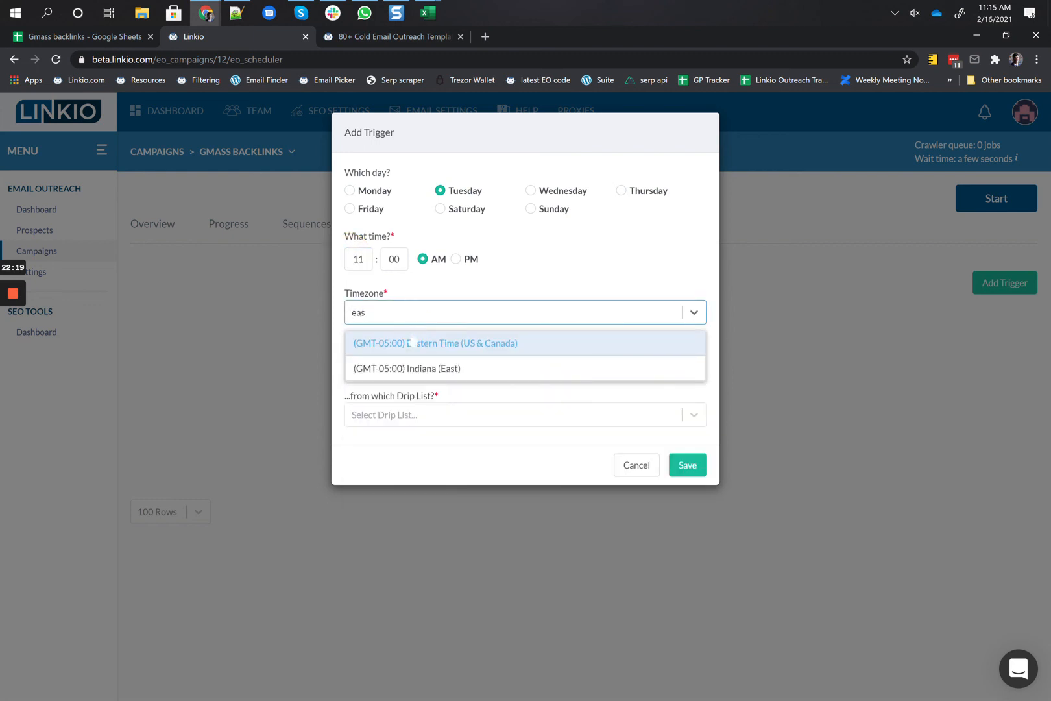
{"action": "left_click", "coordinate": [412, 343]}
{"action": "left_click", "coordinate": [369, 363]}
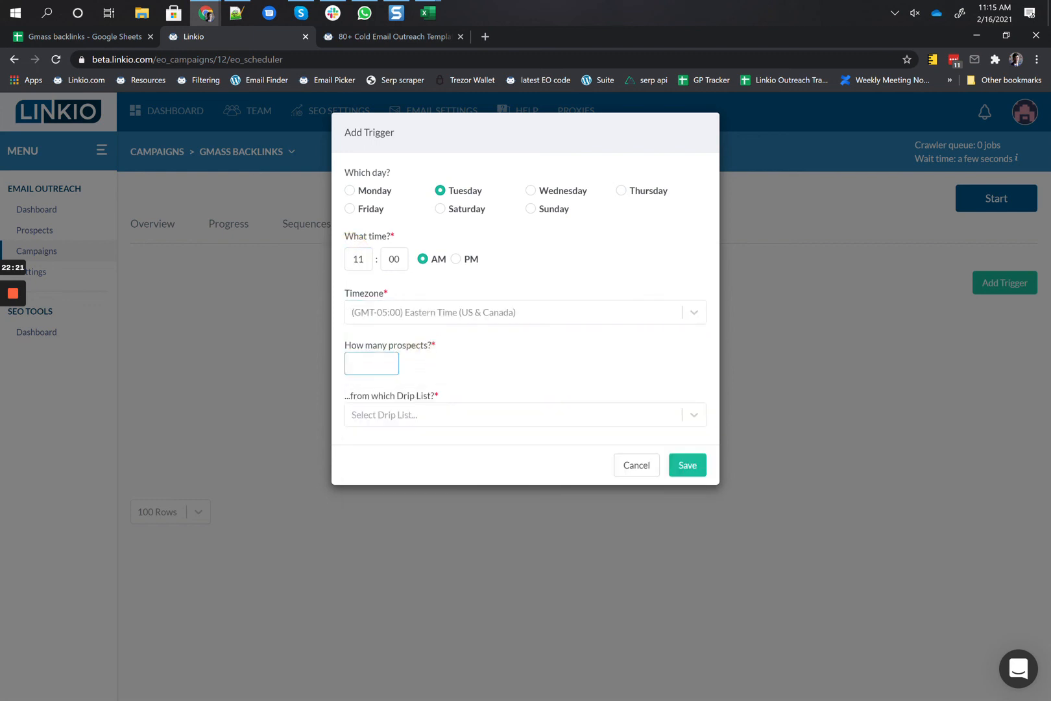
{"action": "left_click", "coordinate": [382, 423]}
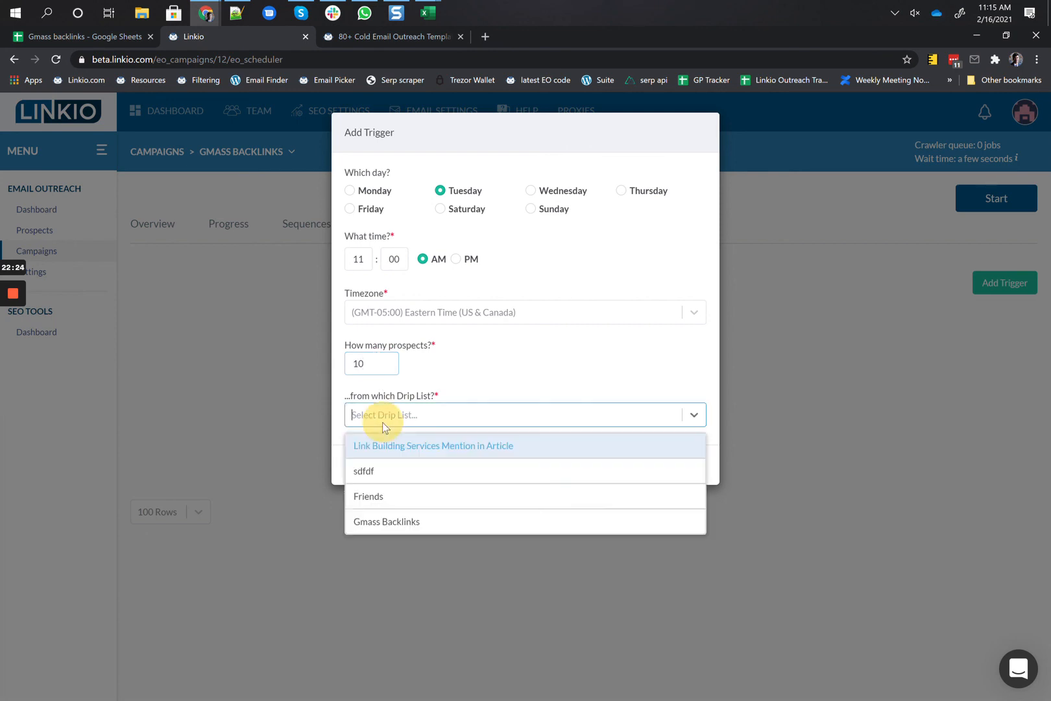
{"action": "left_click", "coordinate": [380, 521]}
{"action": "left_click", "coordinate": [669, 461]}
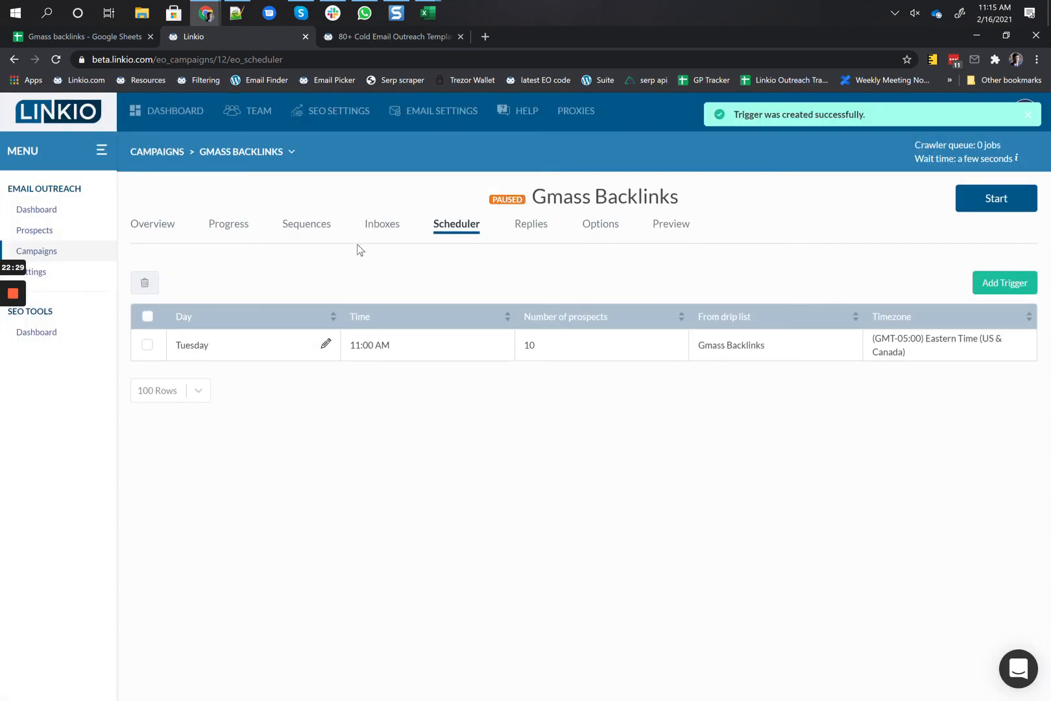
Assign the first listed inbox to the Gmass Backlinks campaign.
{"action": "left_click", "coordinate": [381, 232]}
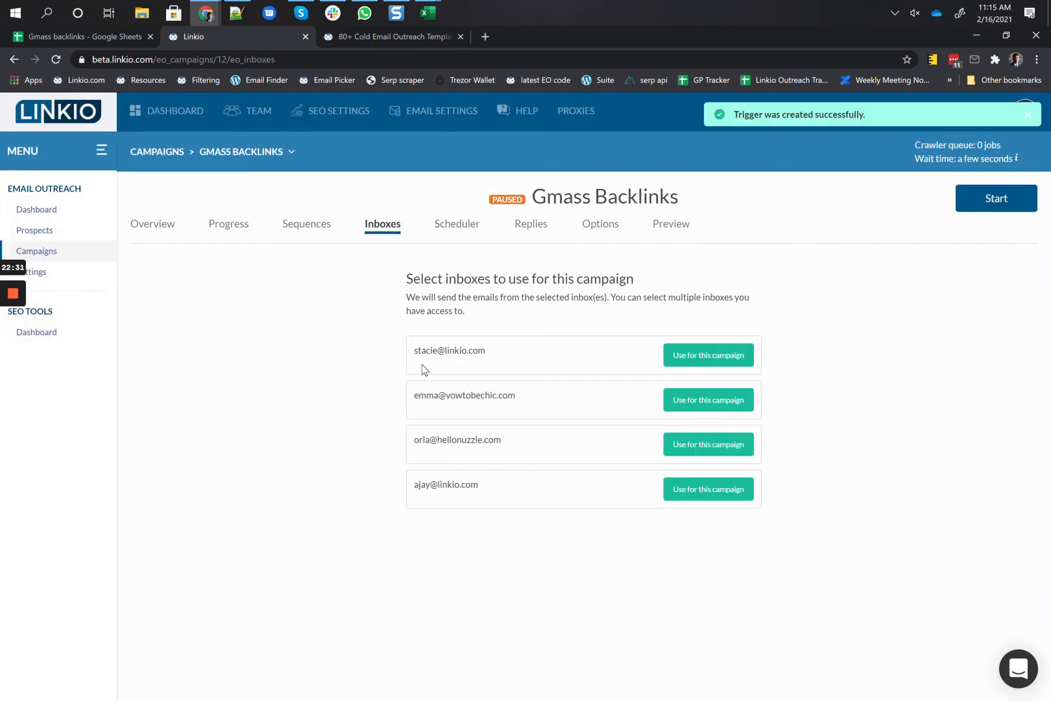
{"action": "scroll", "coordinate": [477, 368], "scroll_direction": "up", "scroll_amount": 2, "text": "ctrl"}
{"action": "scroll", "coordinate": [477, 368], "scroll_direction": "up", "scroll_amount": 3, "text": "ctrl"}
{"action": "scroll", "coordinate": [477, 369], "scroll_direction": "down", "scroll_amount": 2, "text": "ctrl"}
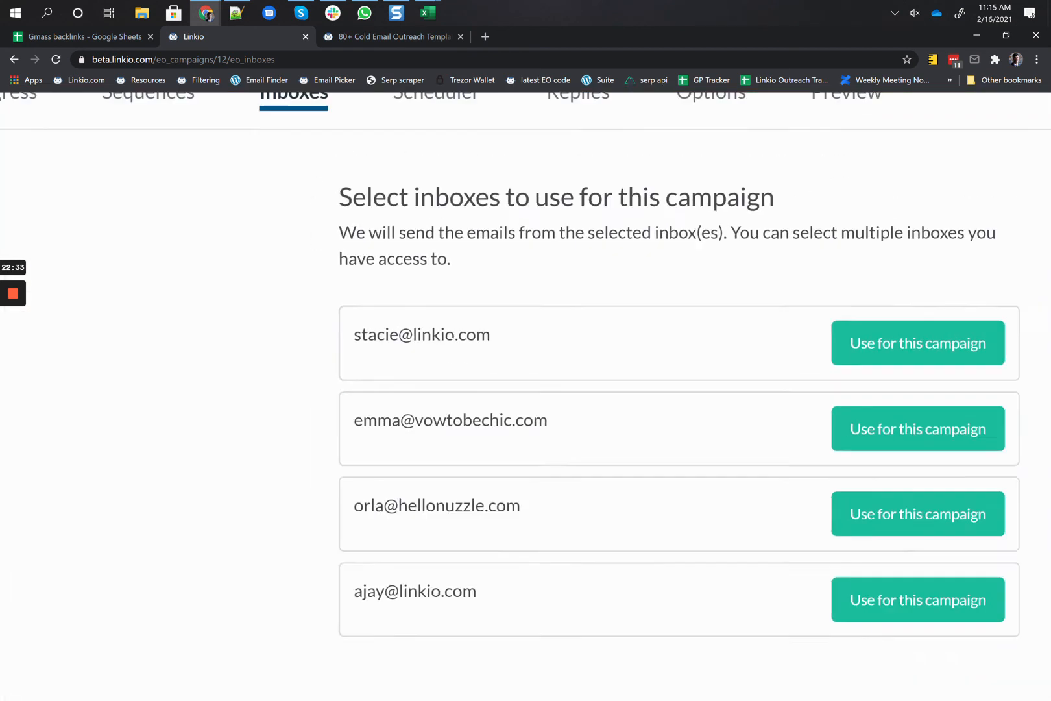
{"action": "left_click", "coordinate": [826, 363]}
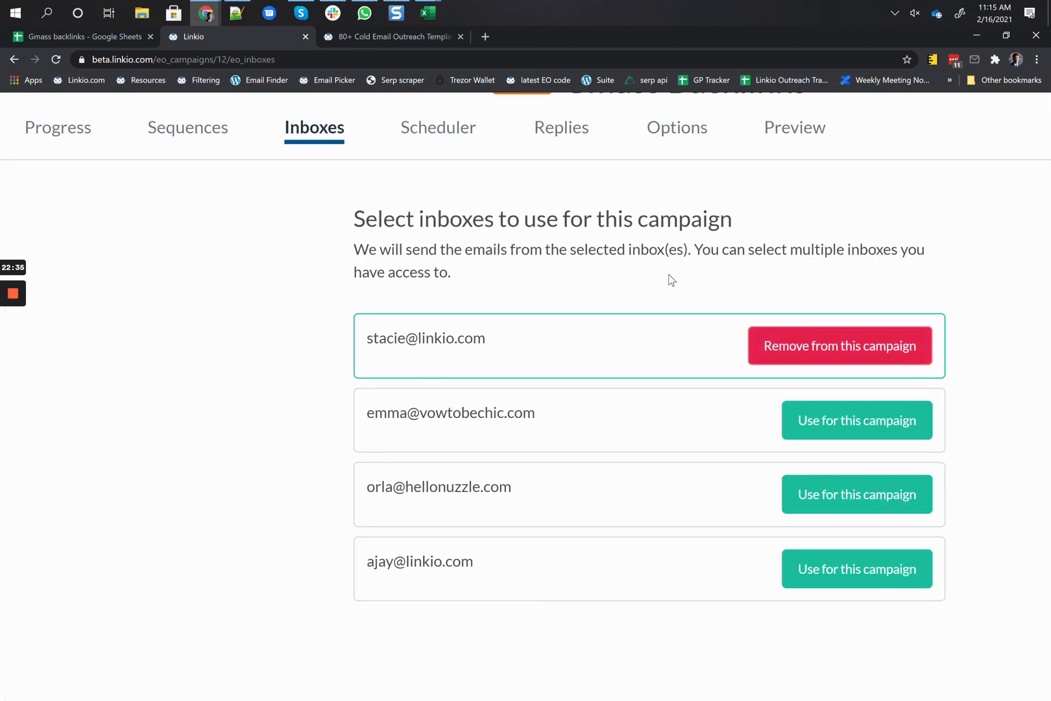
{"action": "scroll", "coordinate": [671, 285], "scroll_direction": "up", "scroll_amount": 2}
{"action": "scroll", "coordinate": [668, 308], "scroll_direction": "down", "scroll_amount": 4, "text": "ctrl"}
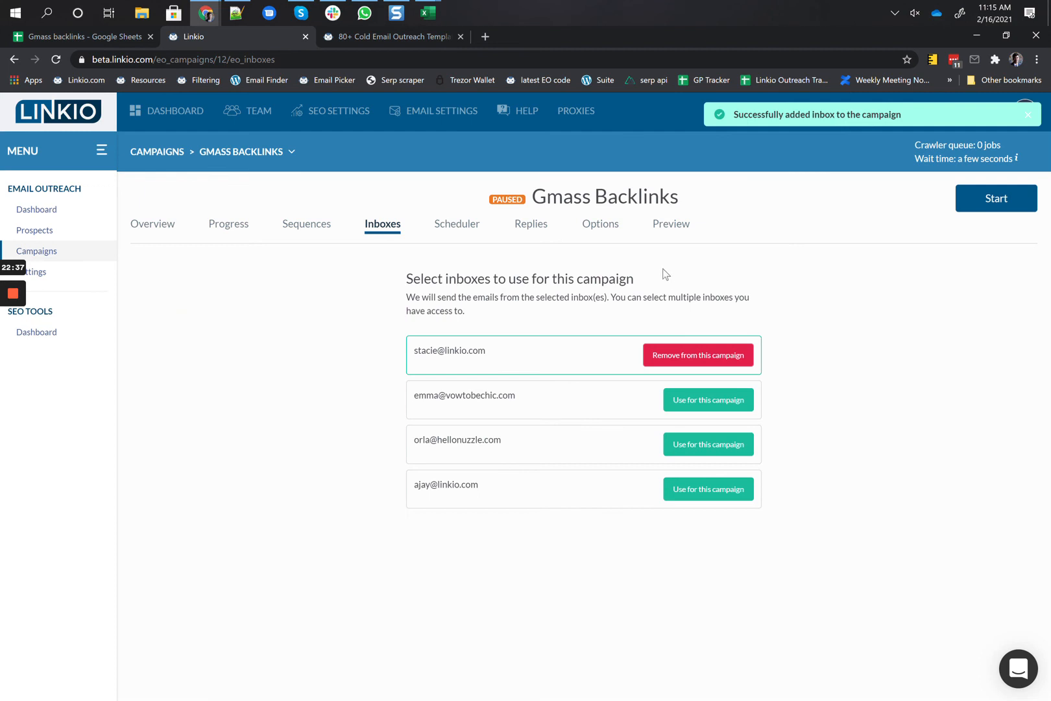
Preview the Gmass Backlinks campaign for the first listed prospect and check how the {{subtopic}} field renders in the emails.
{"action": "left_click", "coordinate": [670, 231]}
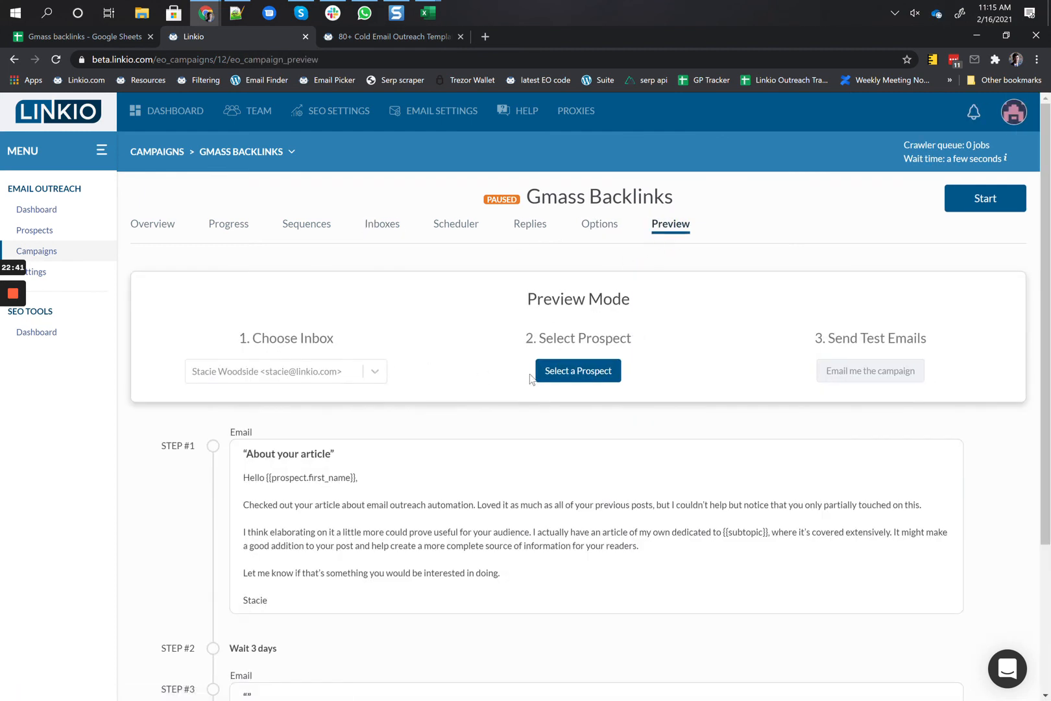
{"action": "left_click", "coordinate": [554, 370]}
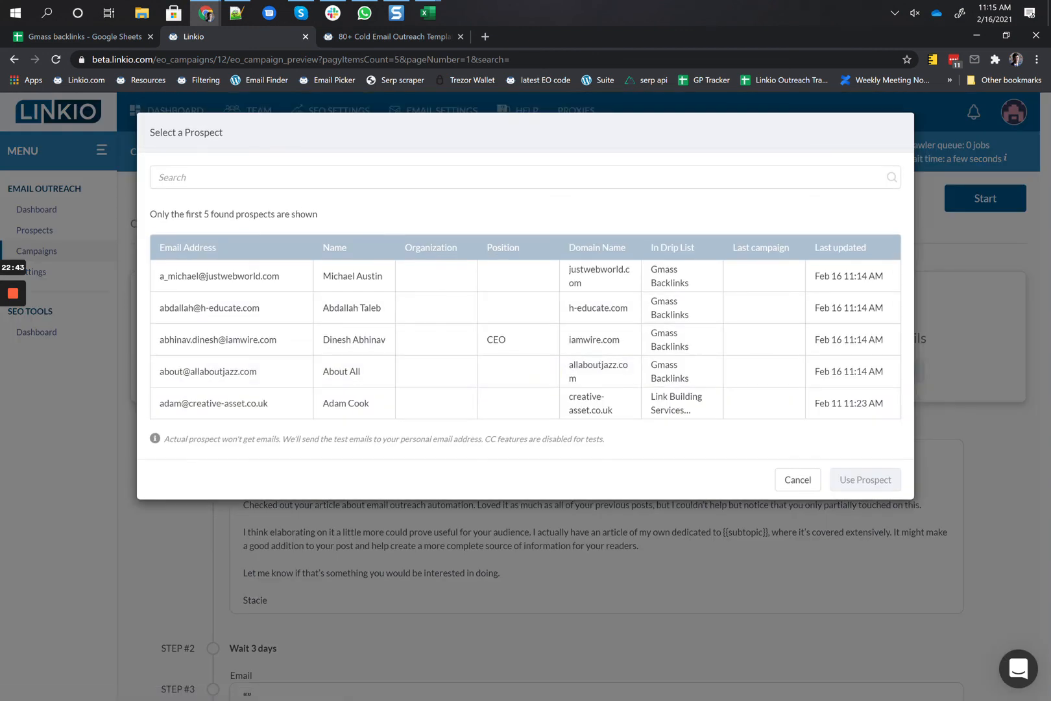
{"action": "left_click", "coordinate": [187, 275]}
{"action": "left_click", "coordinate": [861, 478]}
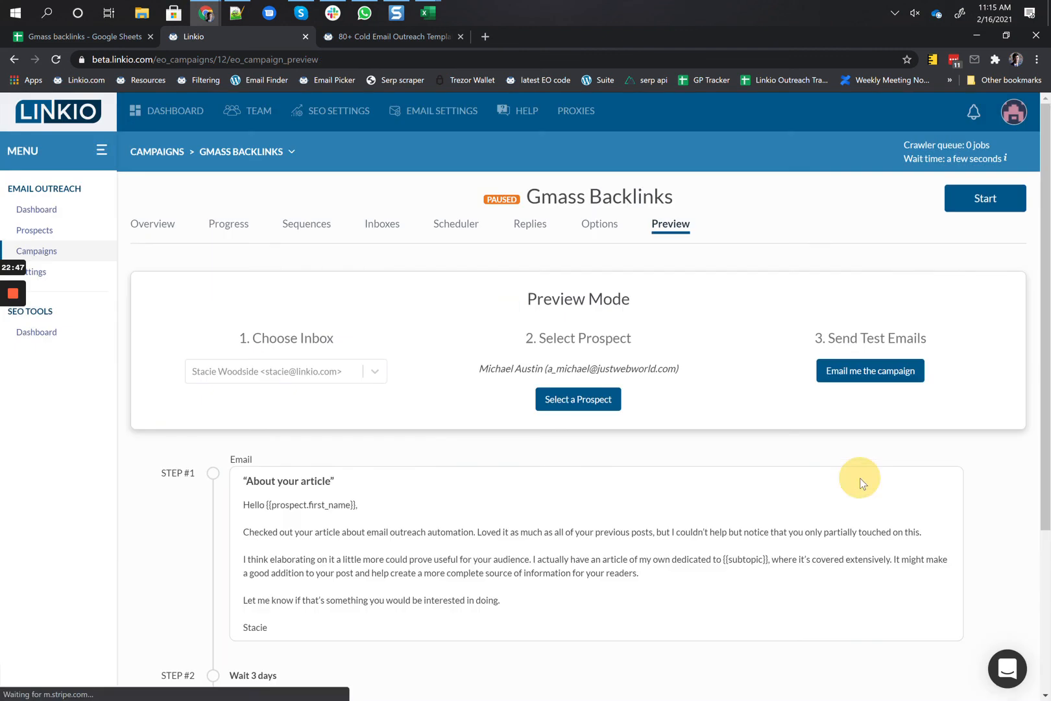
{"action": "scroll", "coordinate": [382, 447], "scroll_direction": "down", "scroll_amount": 2}
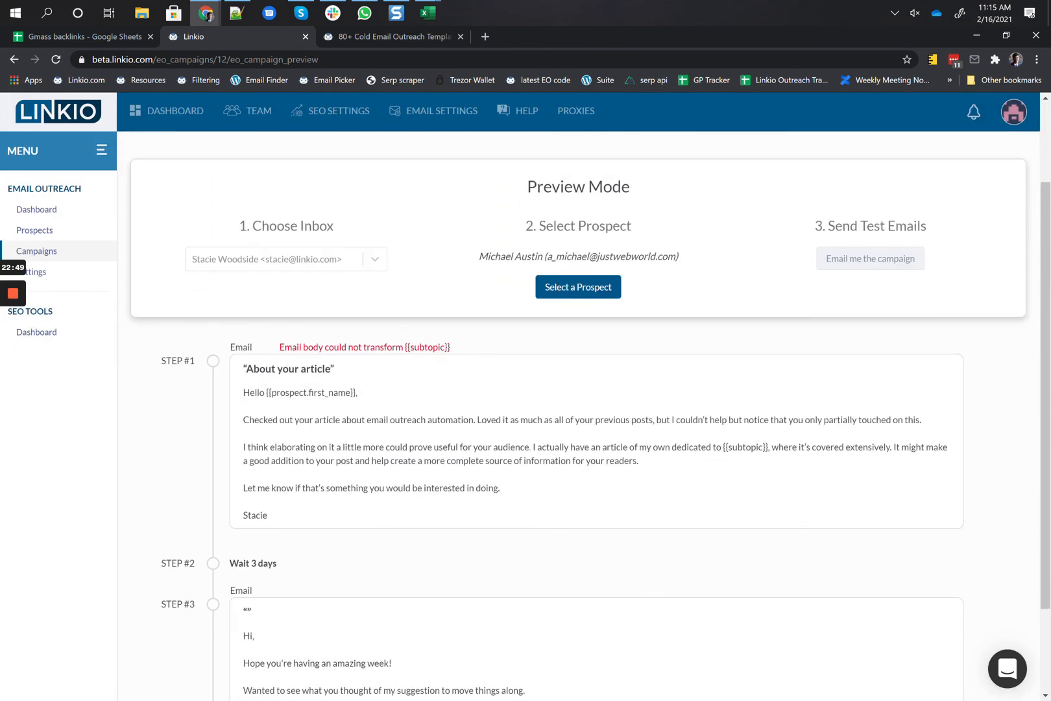
{"action": "left_click_drag", "start_coordinate": [771, 448], "coordinate": [721, 447]}
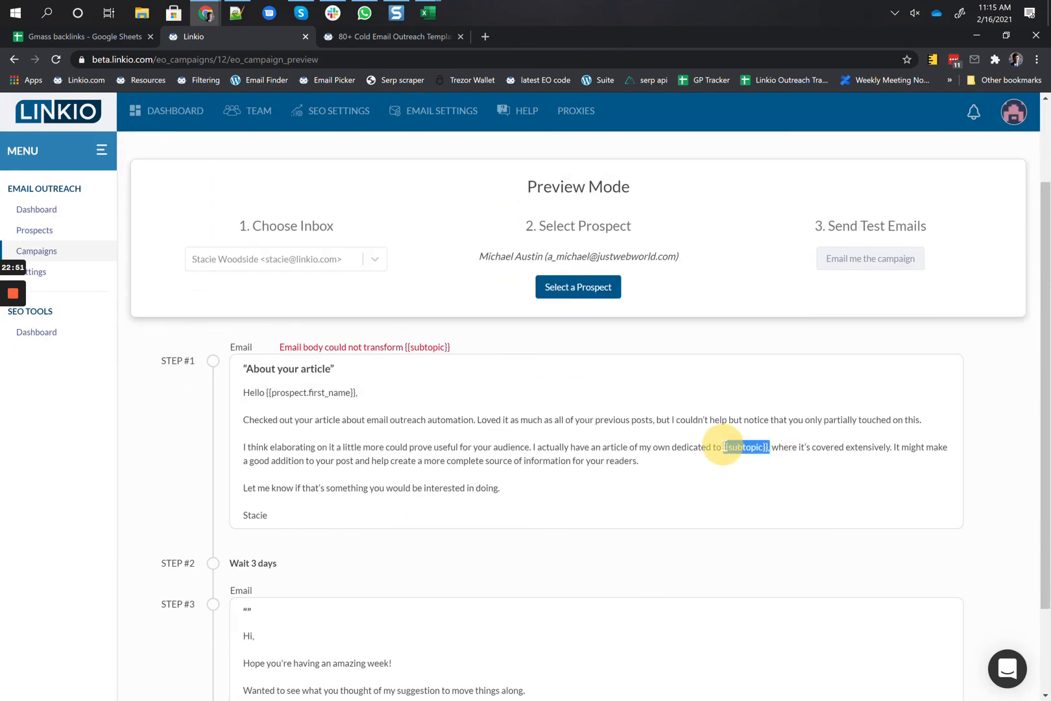
{"action": "scroll", "coordinate": [649, 442], "scroll_direction": "down", "scroll_amount": 2}
{"action": "scroll", "coordinate": [623, 441], "scroll_direction": "up", "scroll_amount": 3}
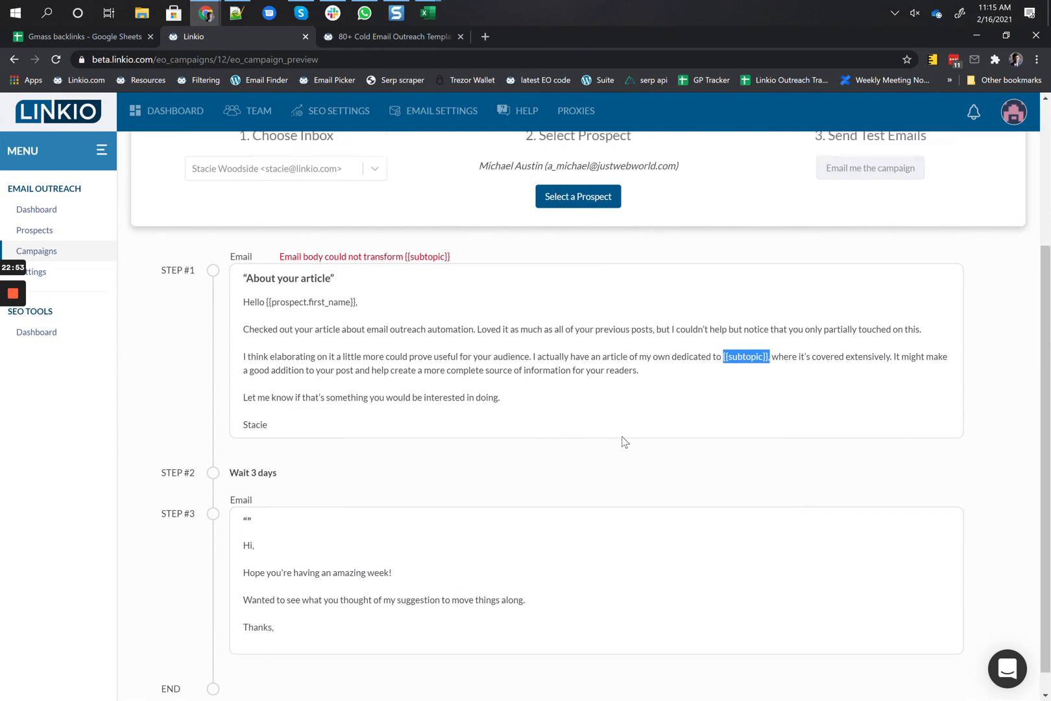
In the campaign sequence's step 1 email, replace the {{subtopic}} field with "email outreach" and save the step.
{"action": "left_click", "coordinate": [311, 164]}
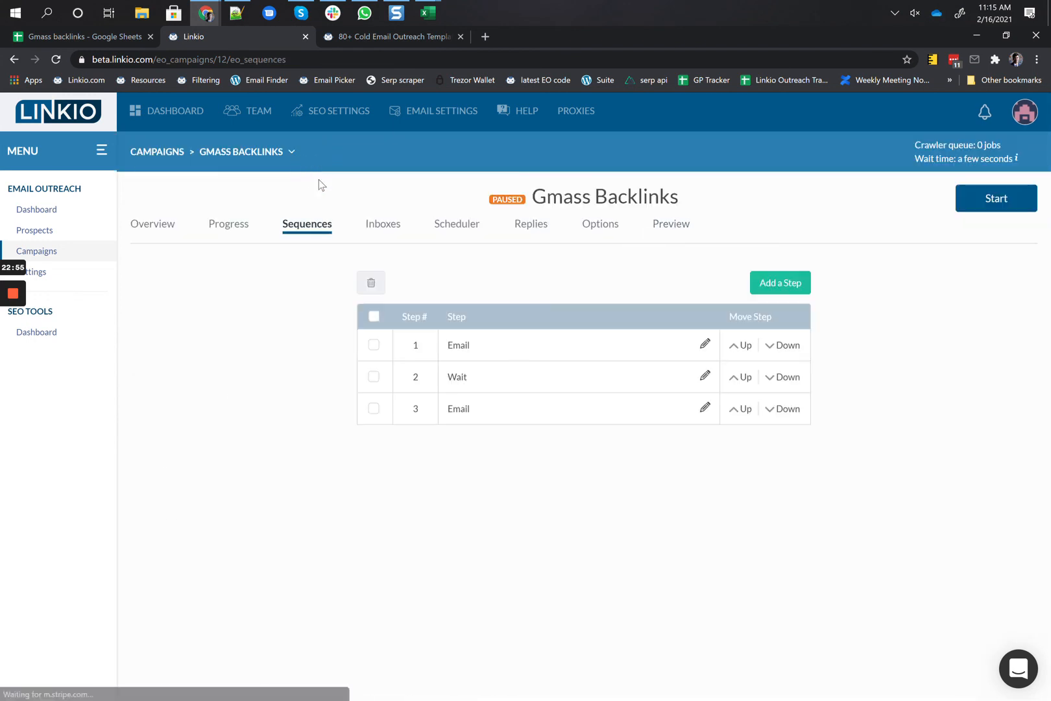
{"action": "left_click", "coordinate": [466, 340]}
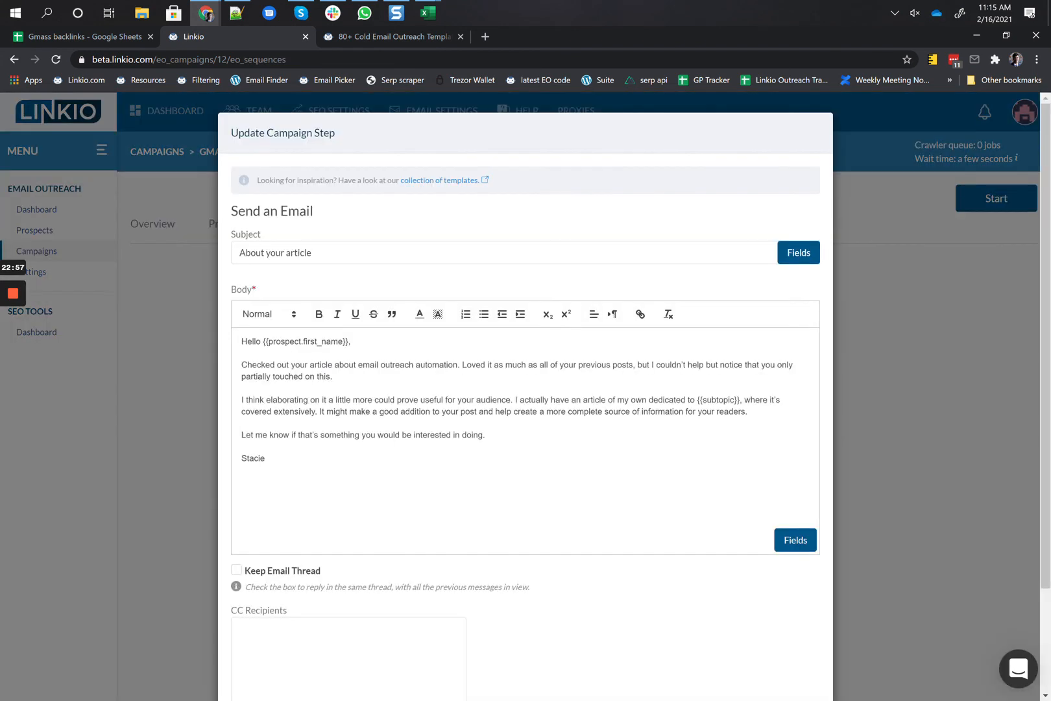
{"action": "left_click", "coordinate": [740, 400]}
{"action": "key", "text": "ctrl+shift+Left"}
{"action": "key", "text": "ctrl+shift+Left"}
{"action": "type", "text": "email outreach"}
{"action": "scroll", "coordinate": [794, 483], "scroll_direction": "down", "scroll_amount": 2}
{"action": "left_click", "coordinate": [787, 662]}
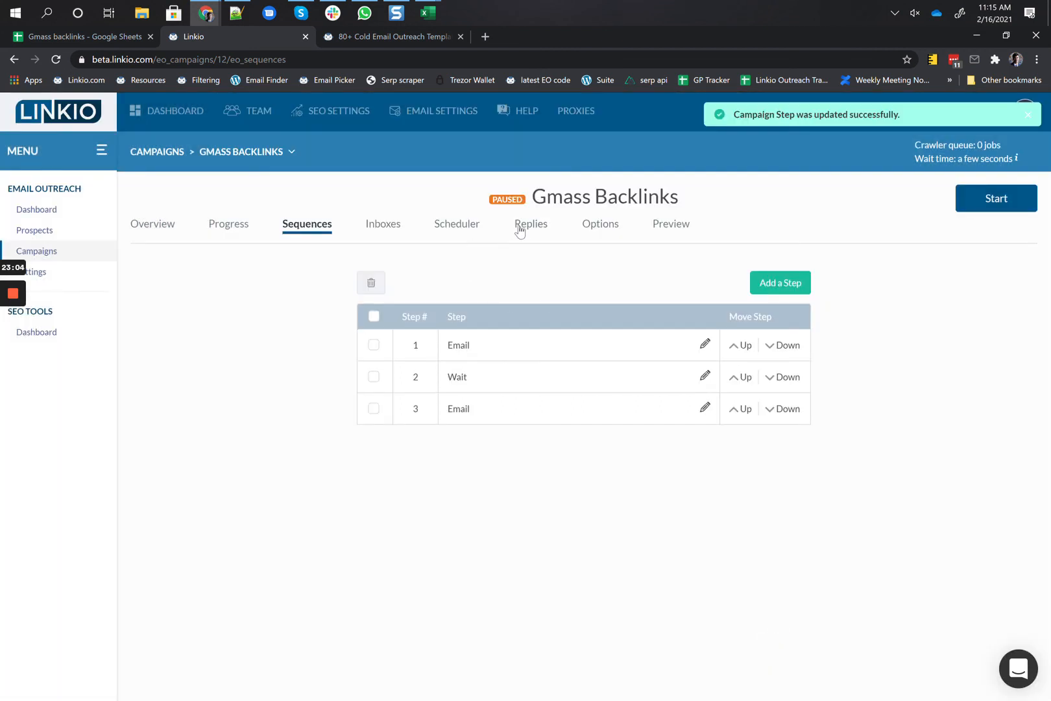
Return to the campaign preview and load the first listed prospect into the updated emails.
{"action": "left_click", "coordinate": [520, 228]}
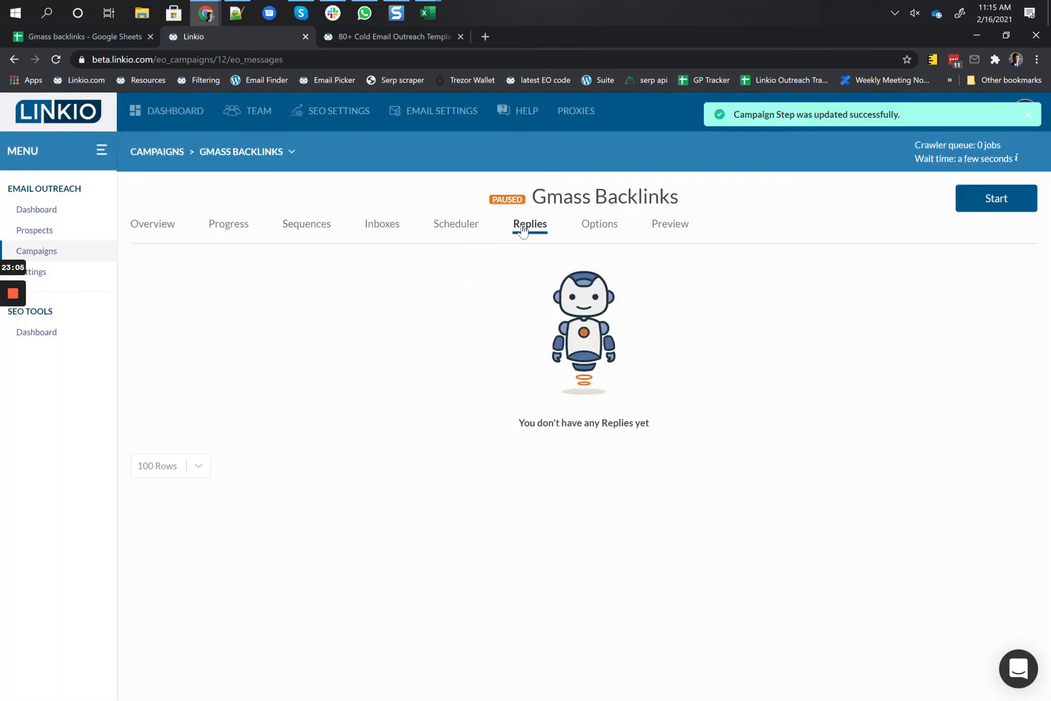
{"action": "left_click", "coordinate": [587, 232]}
{"action": "left_click", "coordinate": [669, 224]}
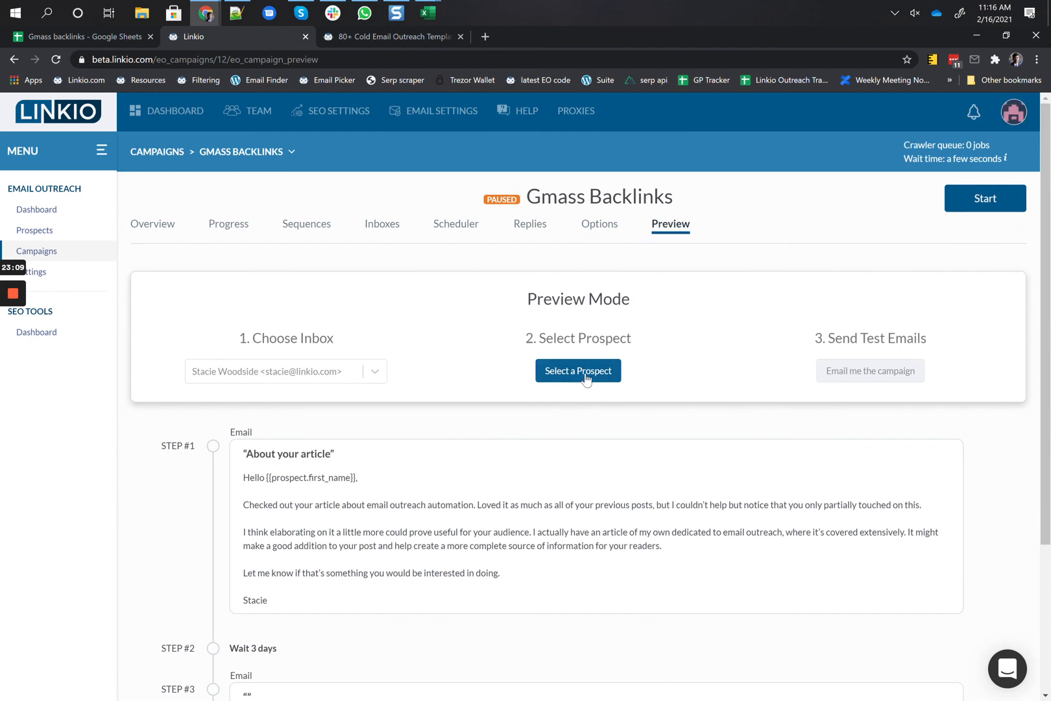
{"action": "left_click", "coordinate": [584, 371]}
{"action": "left_click", "coordinate": [453, 273]}
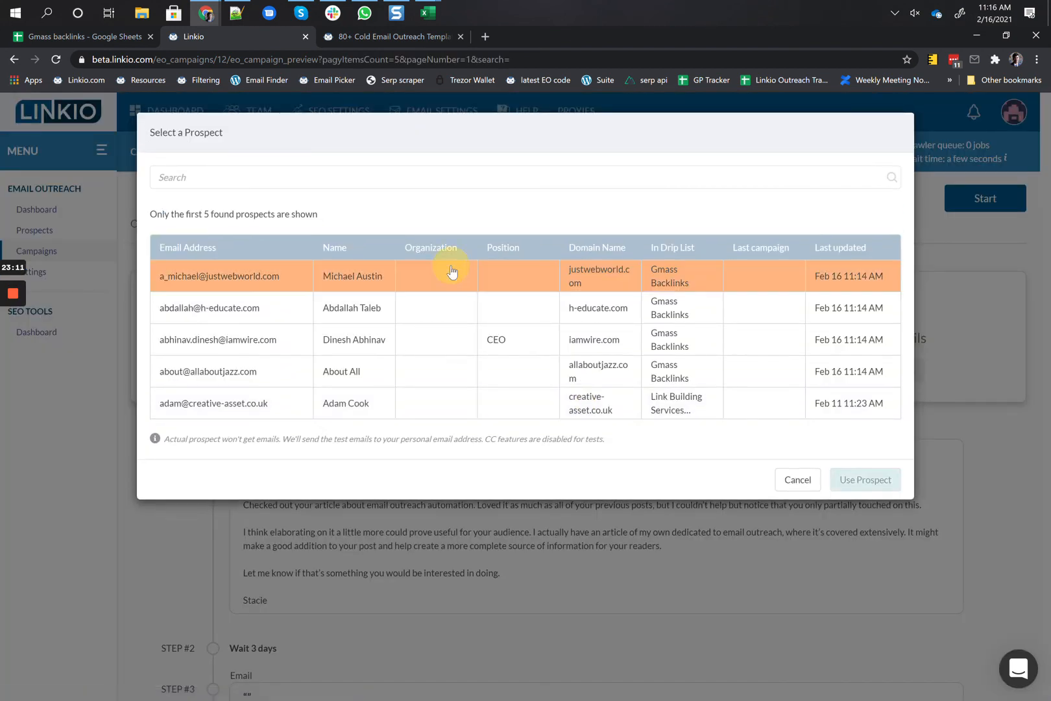
{"action": "left_click", "coordinate": [857, 482]}
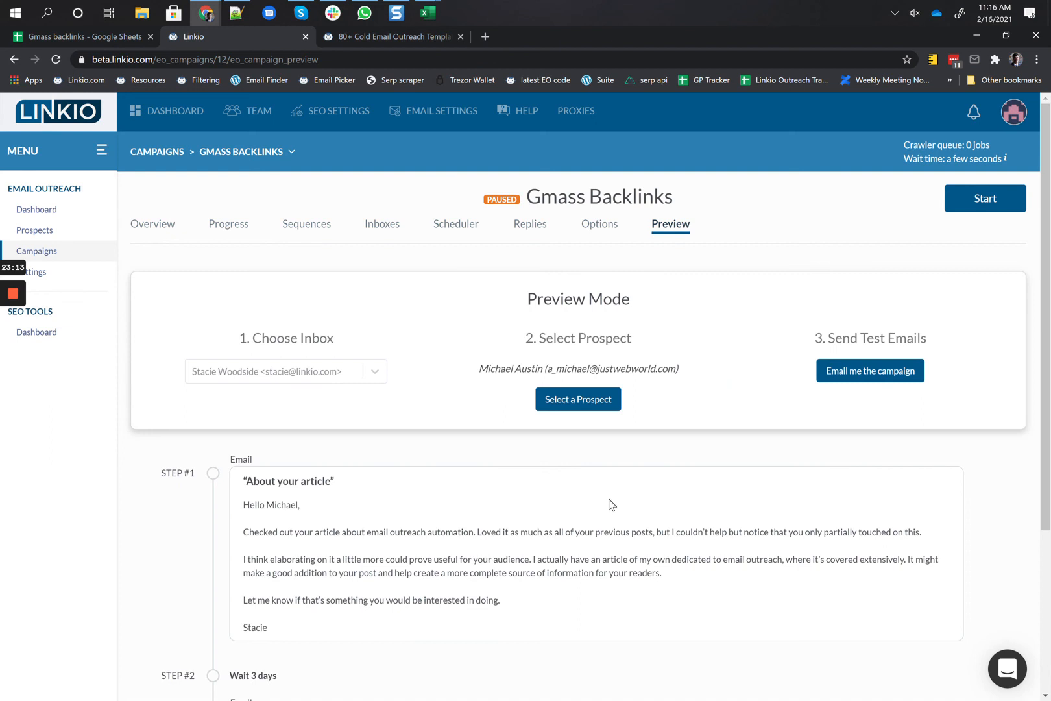
Review the previewed email sequence and send the campaign as test emails to the account's own address.
{"action": "scroll", "coordinate": [609, 504], "scroll_direction": "down", "scroll_amount": 2}
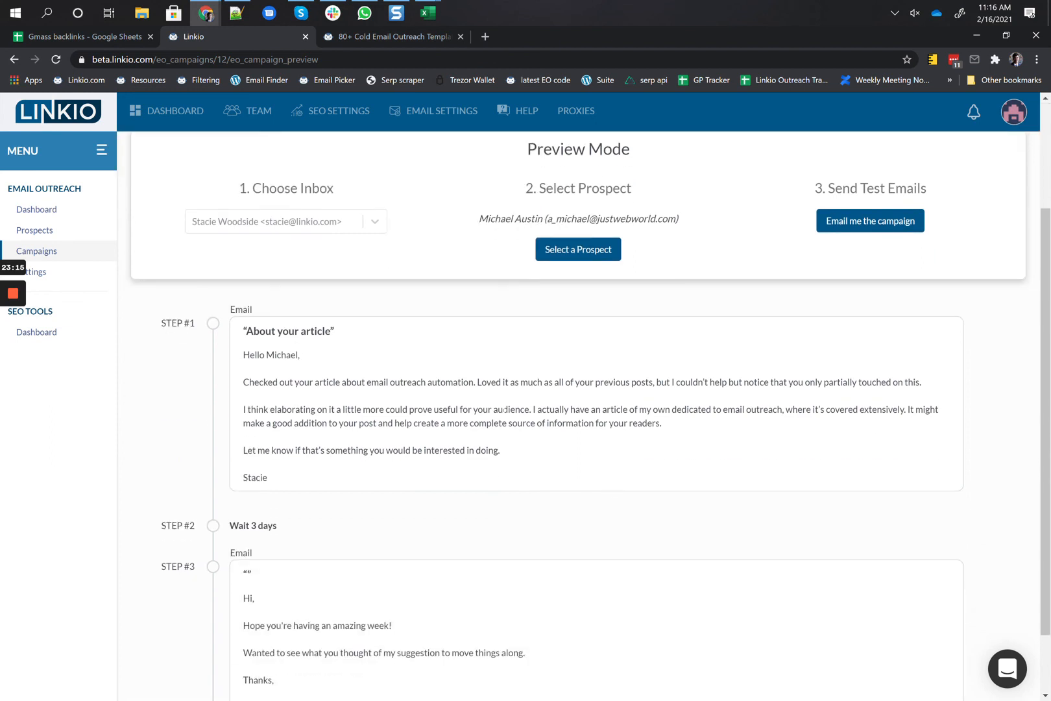
{"action": "scroll", "coordinate": [416, 476], "scroll_direction": "down", "scroll_amount": 1}
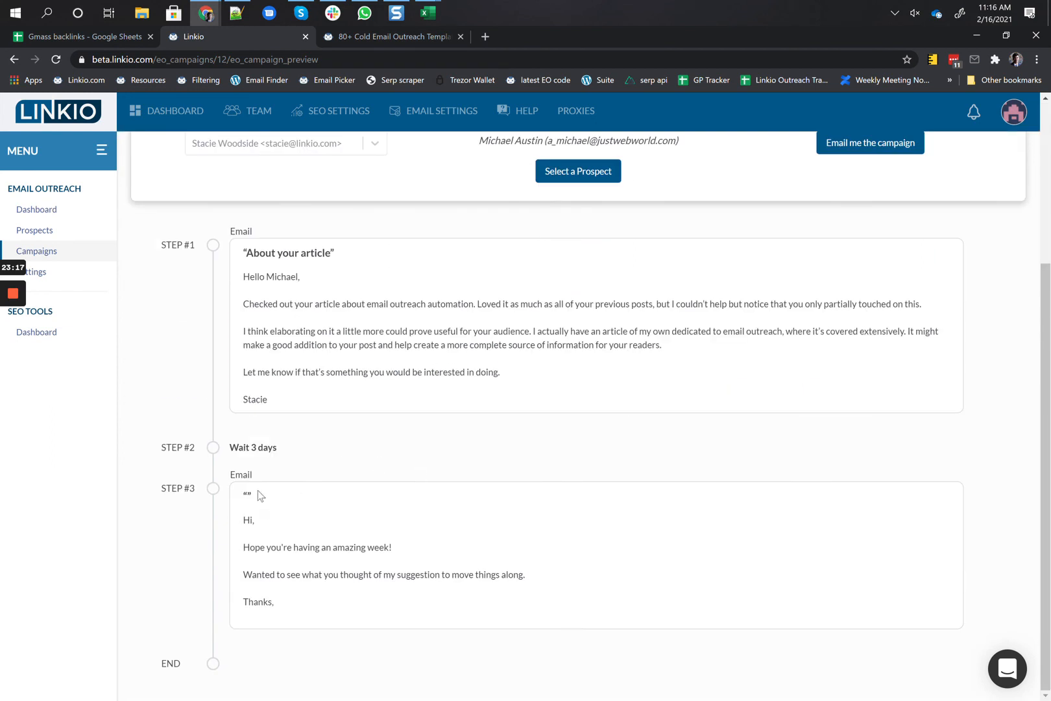
{"action": "scroll", "coordinate": [610, 278], "scroll_direction": "up", "scroll_amount": 3}
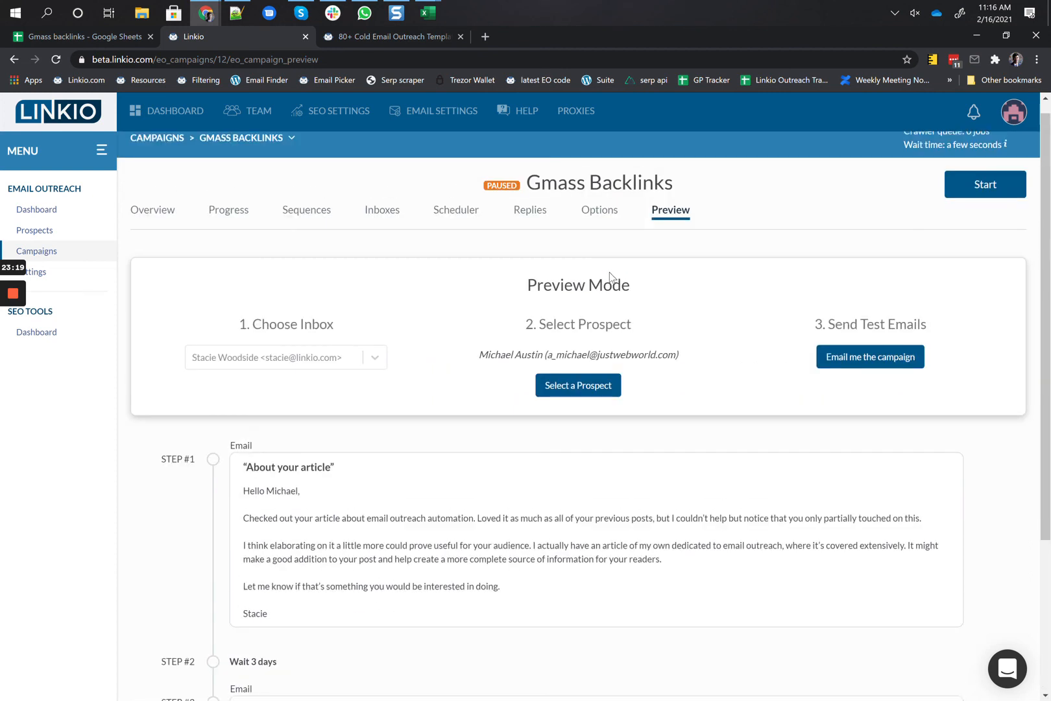
{"action": "left_click", "coordinate": [857, 359]}
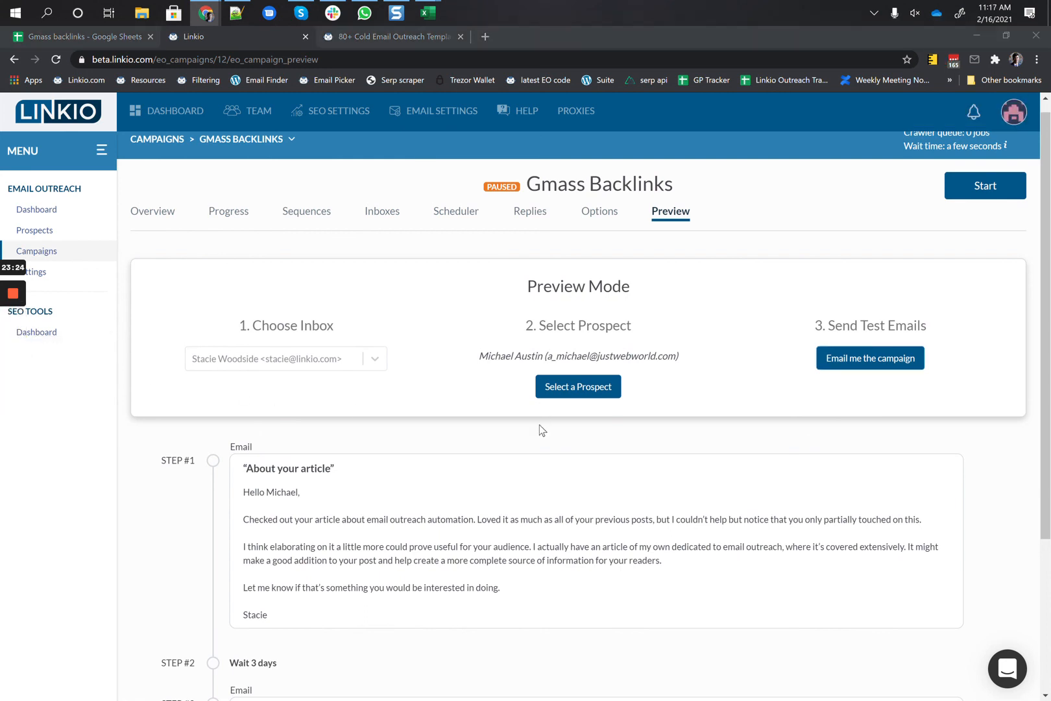
{"action": "scroll", "coordinate": [540, 428], "scroll_direction": "down", "scroll_amount": 1}
{"action": "scroll", "coordinate": [540, 428], "scroll_direction": "down", "scroll_amount": 1}
{"action": "scroll", "coordinate": [757, 419], "scroll_direction": "up", "scroll_amount": 3}
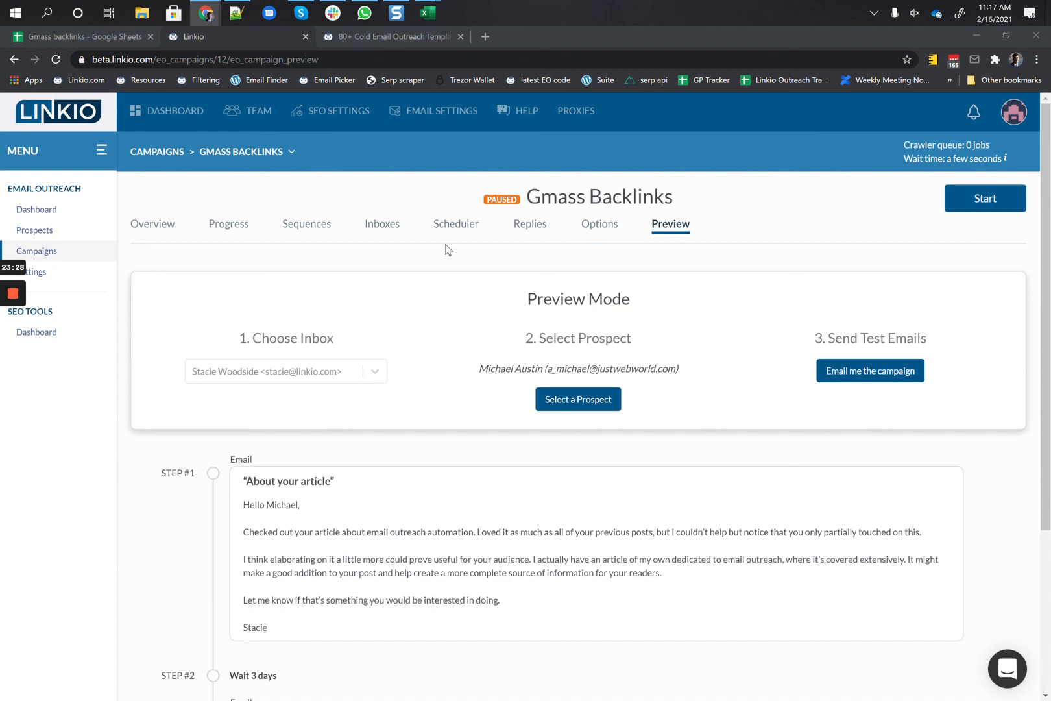
Look at the Gmass Backlinks campaign's progress page.
{"action": "left_click", "coordinate": [219, 223]}
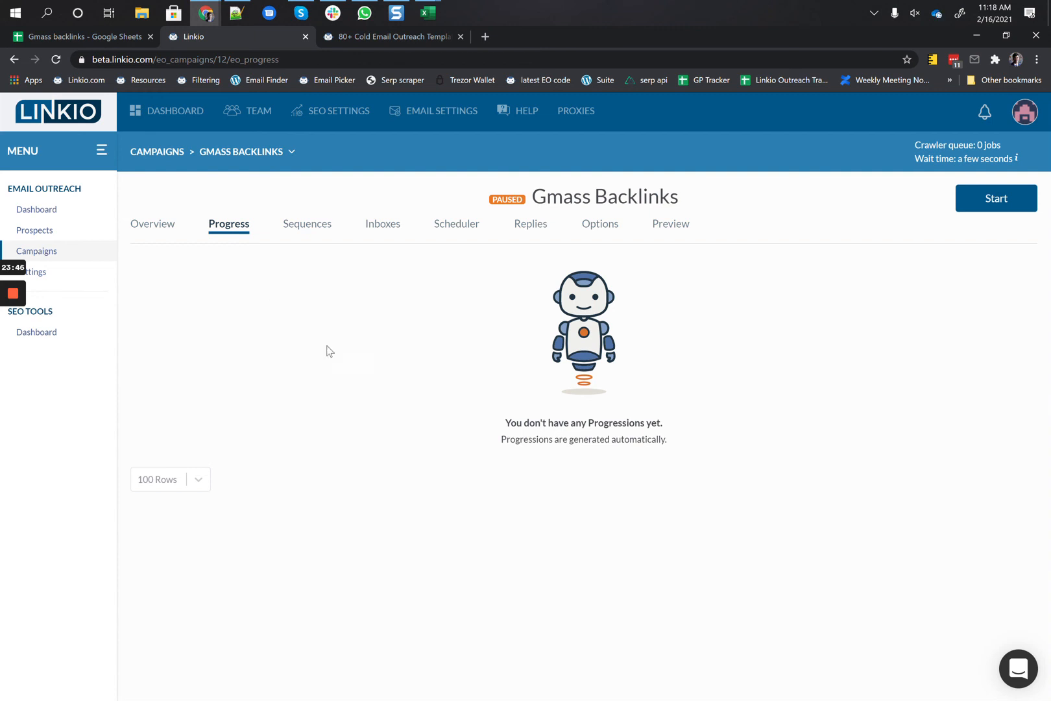
{"action": "left_click", "coordinate": [266, 317]}
{"action": "left_click_drag", "start_coordinate": [688, 196], "coordinate": [469, 200]}
{"action": "left_click", "coordinate": [720, 221]}
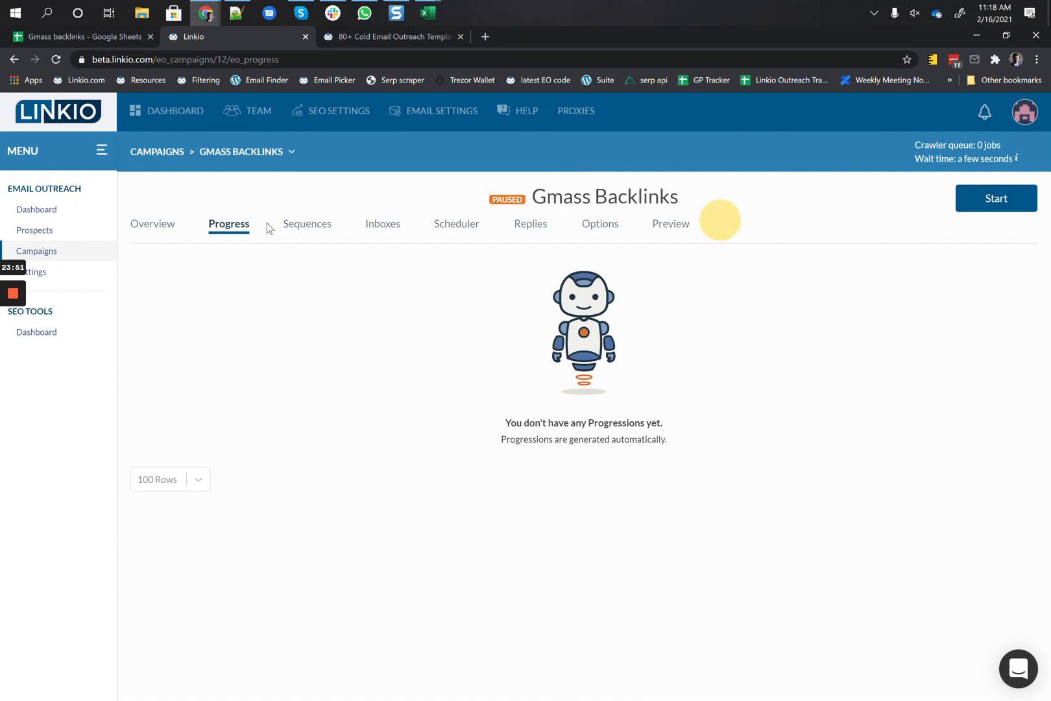
Go to the main Linkio dashboard and look over its Email Outreach links.
{"action": "right_click", "coordinate": [123, 230]}
{"action": "left_click", "coordinate": [124, 224]}
{"action": "left_click", "coordinate": [166, 129]}
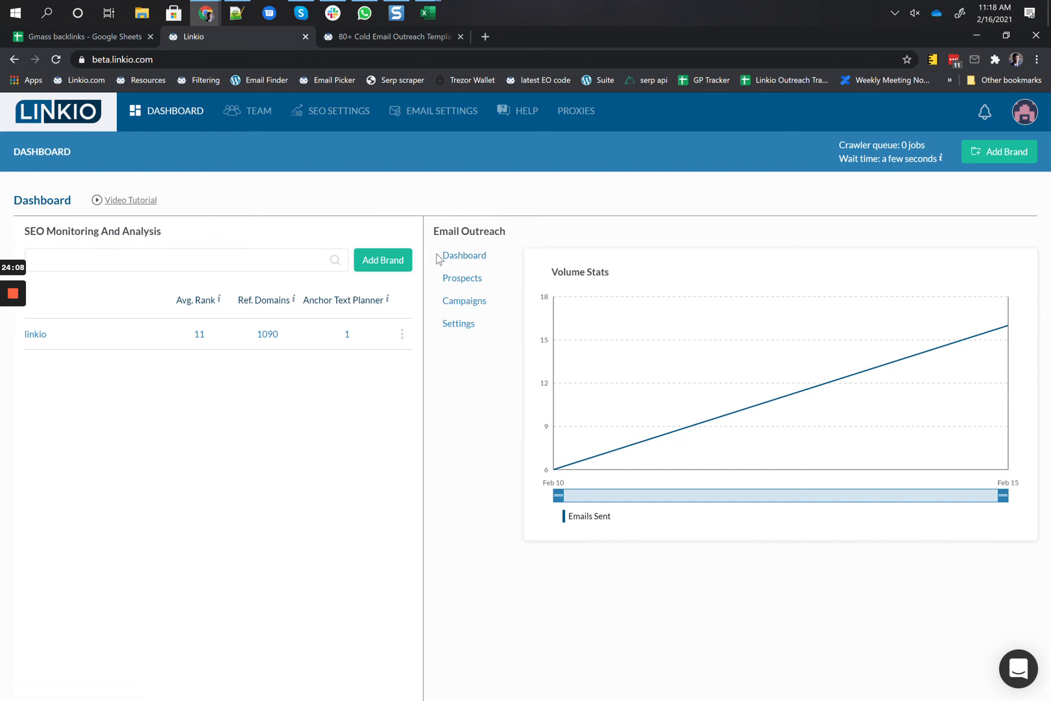
{"action": "left_click_drag", "start_coordinate": [437, 253], "coordinate": [495, 330]}
{"action": "left_click", "coordinate": [496, 330]}
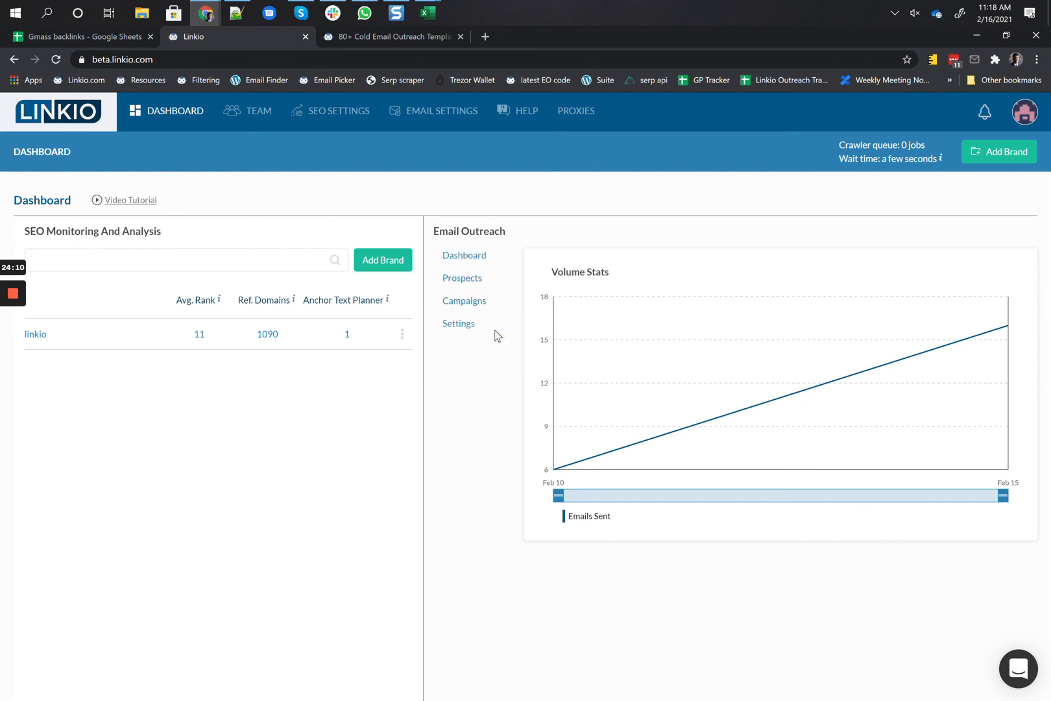